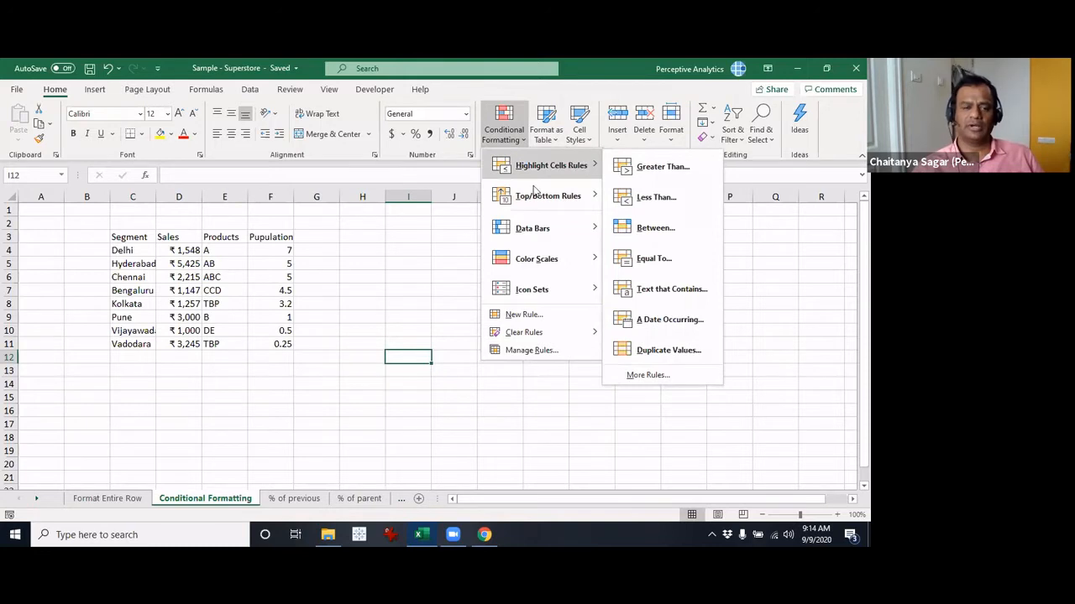
{"action": "left_click", "coordinate": [281, 338]}
{"action": "left_click", "coordinate": [398, 277]}
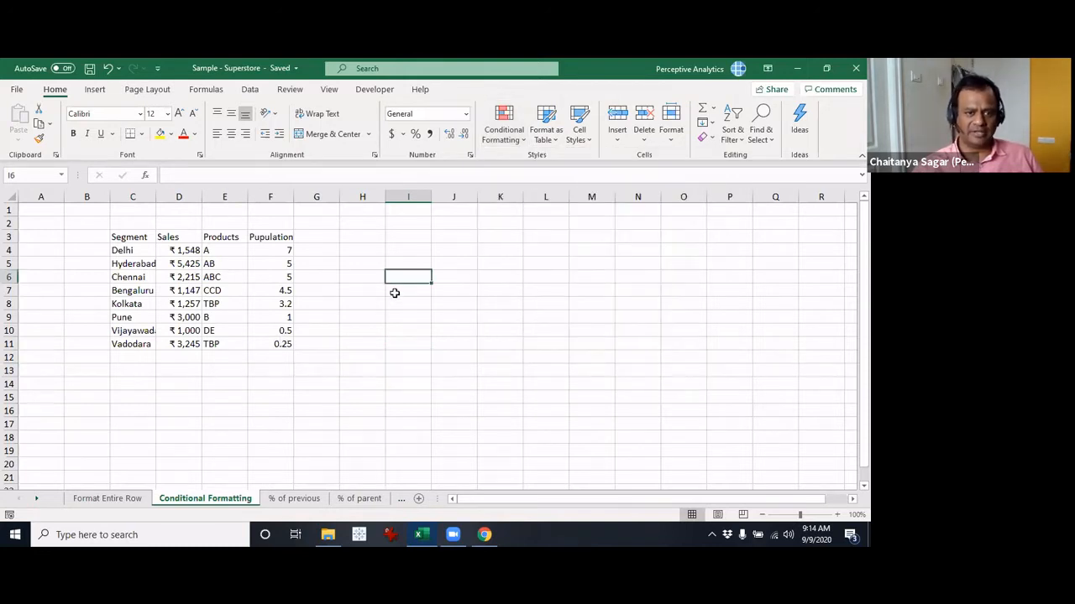
{"action": "left_click", "coordinate": [146, 241]}
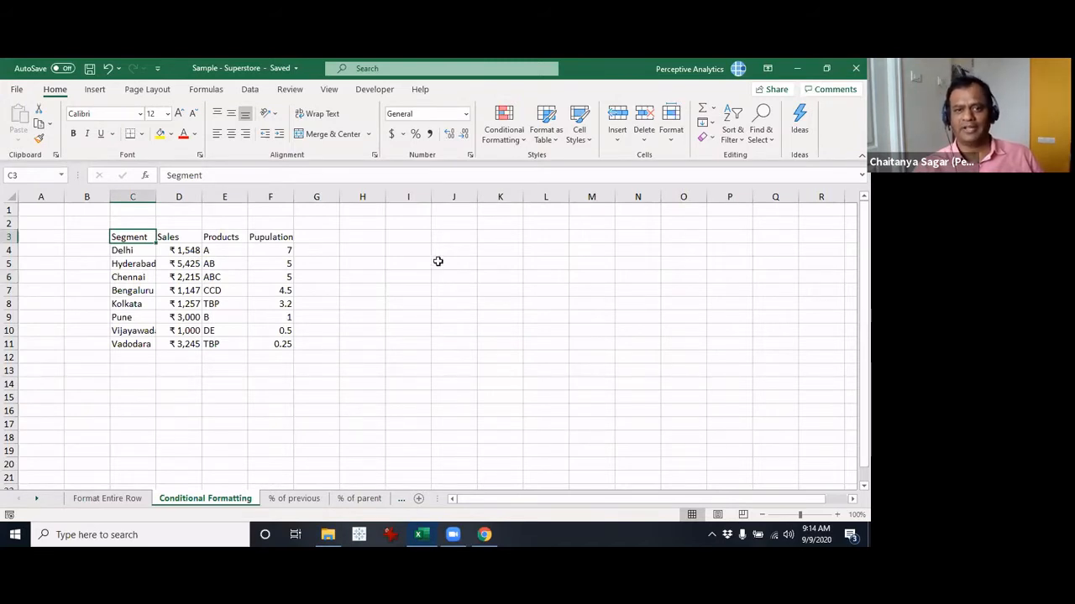
{"action": "left_click_drag", "start_coordinate": [443, 247], "coordinate": [454, 319]}
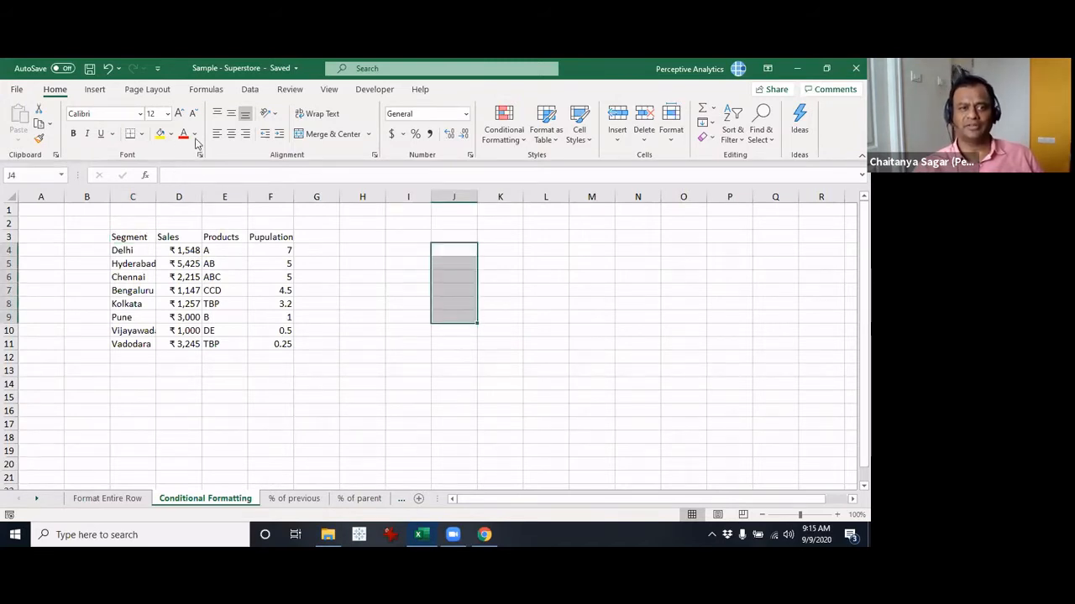
{"action": "left_click", "coordinate": [435, 280]}
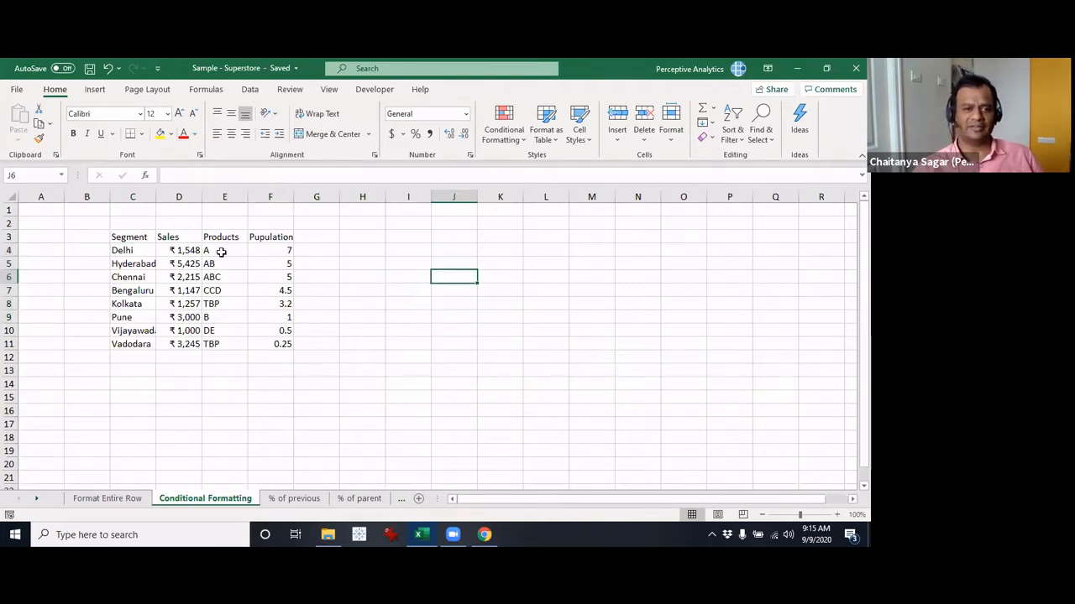
Fill the Chennai row of the table with yellow, and undo the fill.
{"action": "left_click_drag", "start_coordinate": [126, 275], "coordinate": [286, 278]}
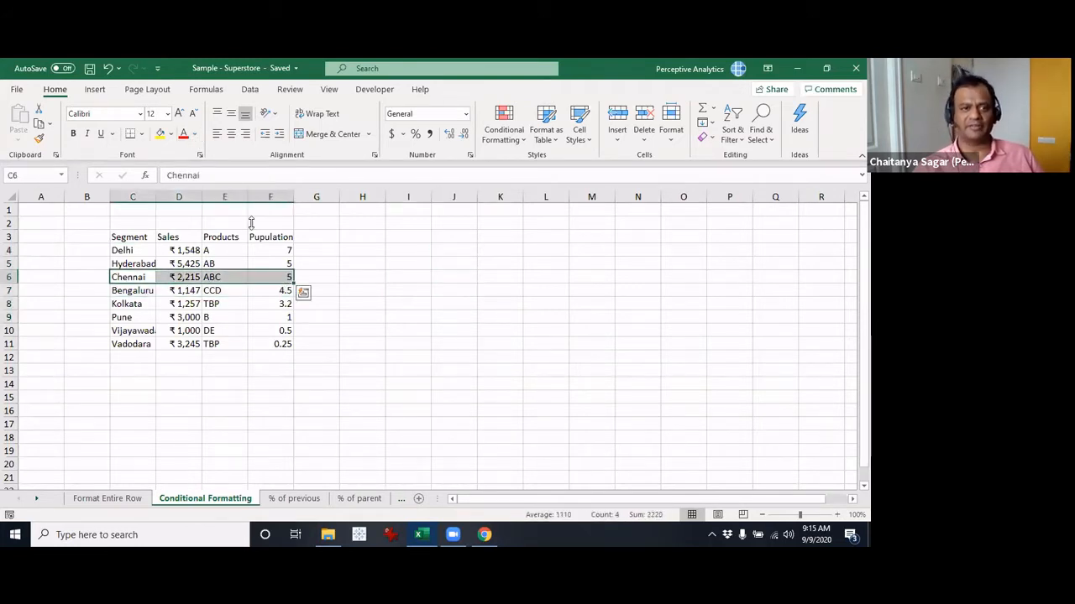
{"action": "left_click", "coordinate": [160, 133]}
{"action": "left_click", "coordinate": [176, 370]}
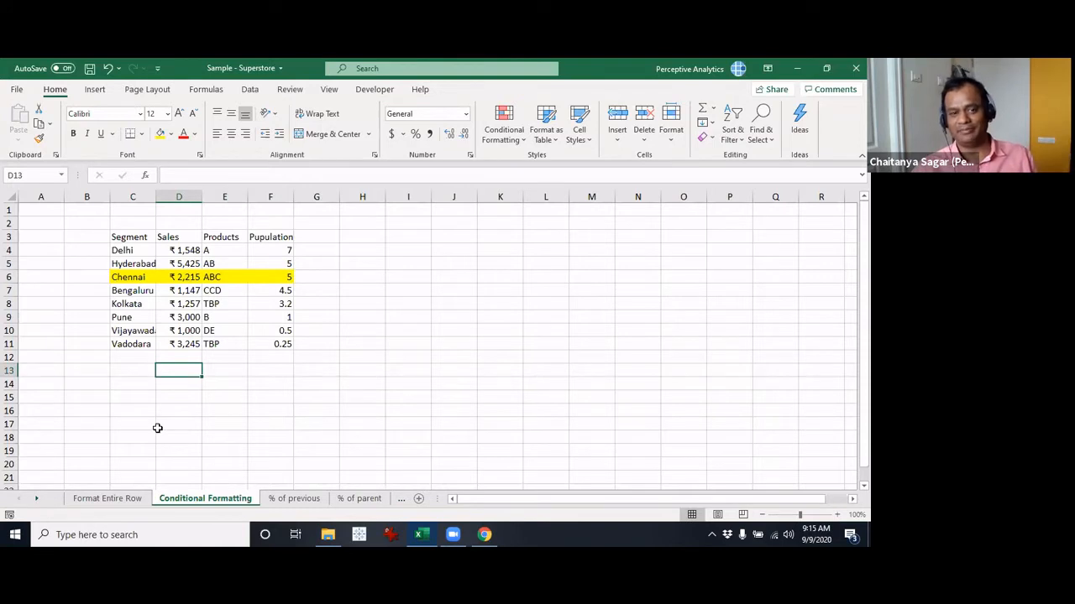
{"action": "key", "text": "ctrl+z"}
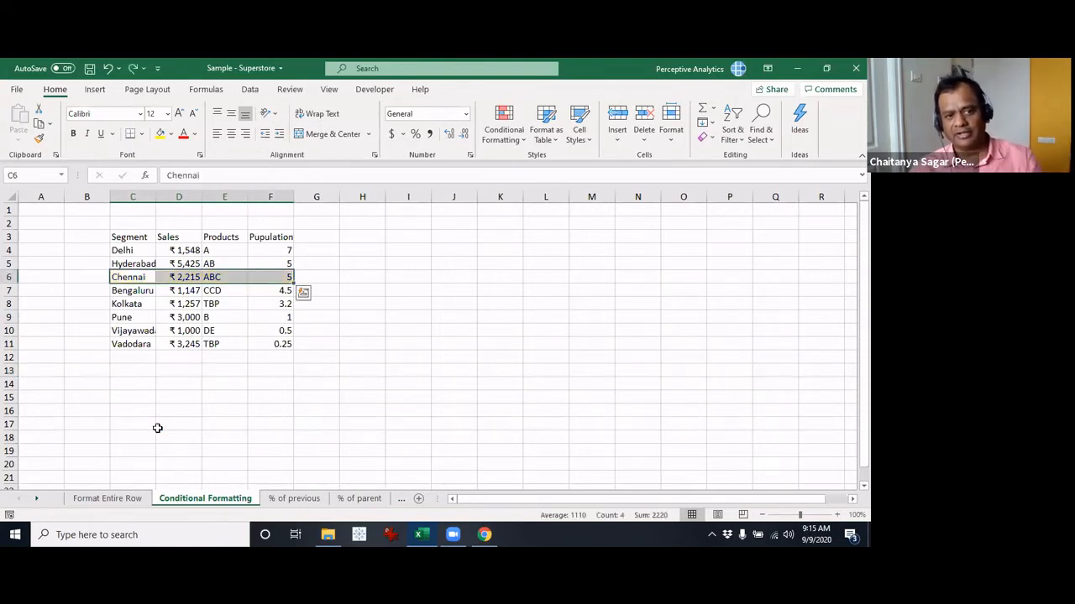
{"action": "left_click", "coordinate": [333, 356]}
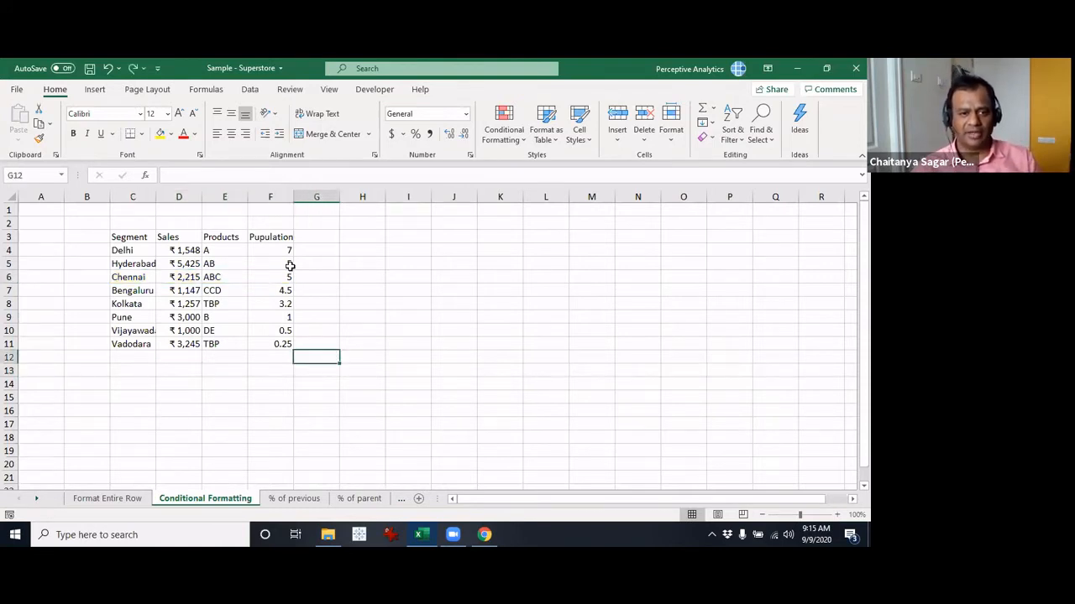
{"action": "left_click_drag", "start_coordinate": [192, 248], "coordinate": [170, 344]}
{"action": "left_click", "coordinate": [327, 386]}
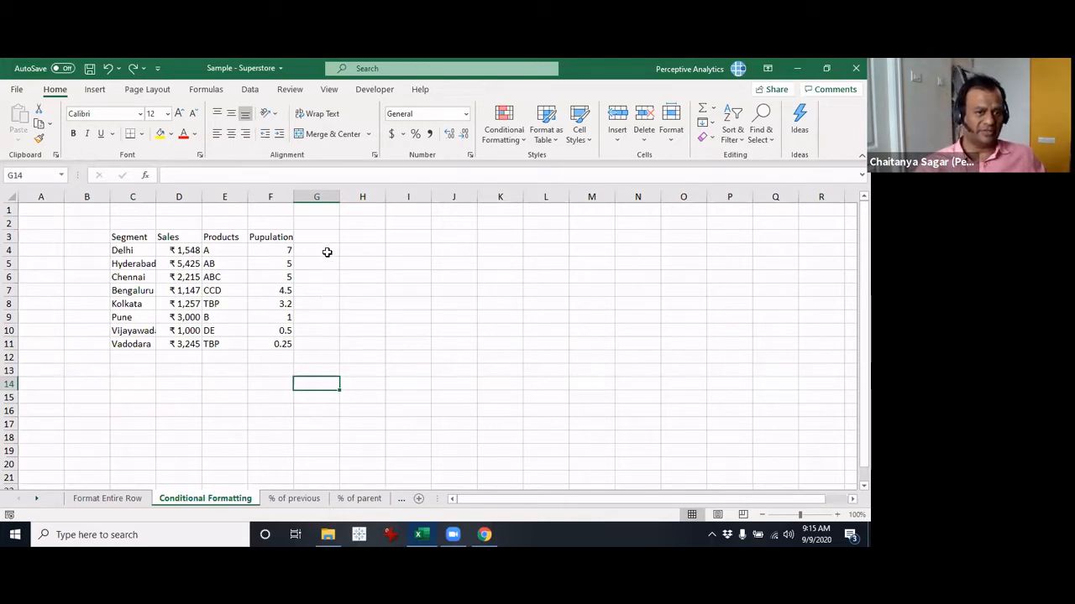
{"action": "left_click", "coordinate": [327, 251]}
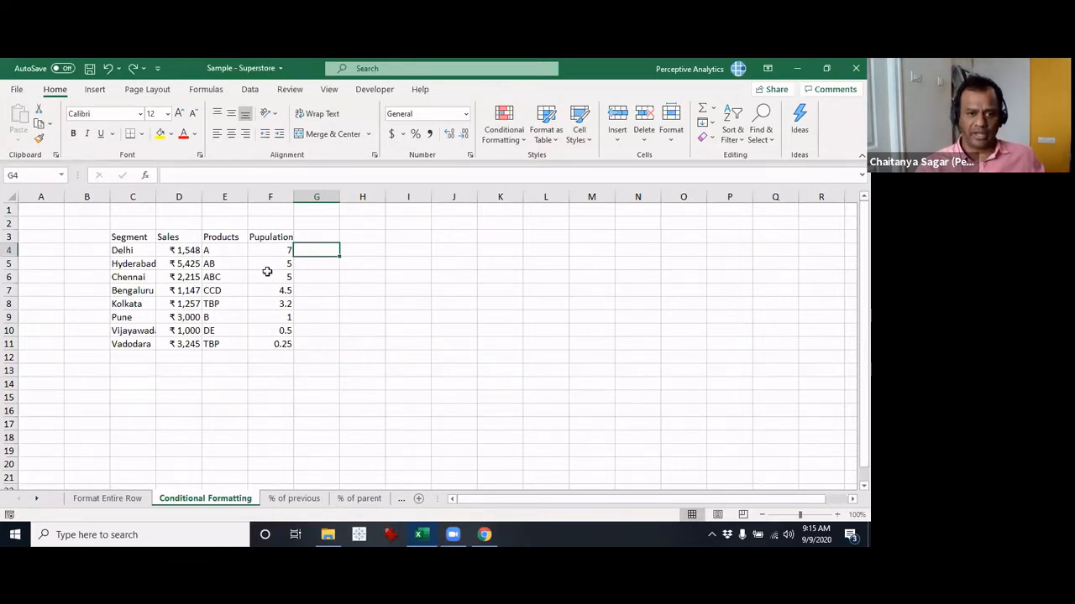
{"action": "left_click_drag", "start_coordinate": [226, 250], "coordinate": [227, 344]}
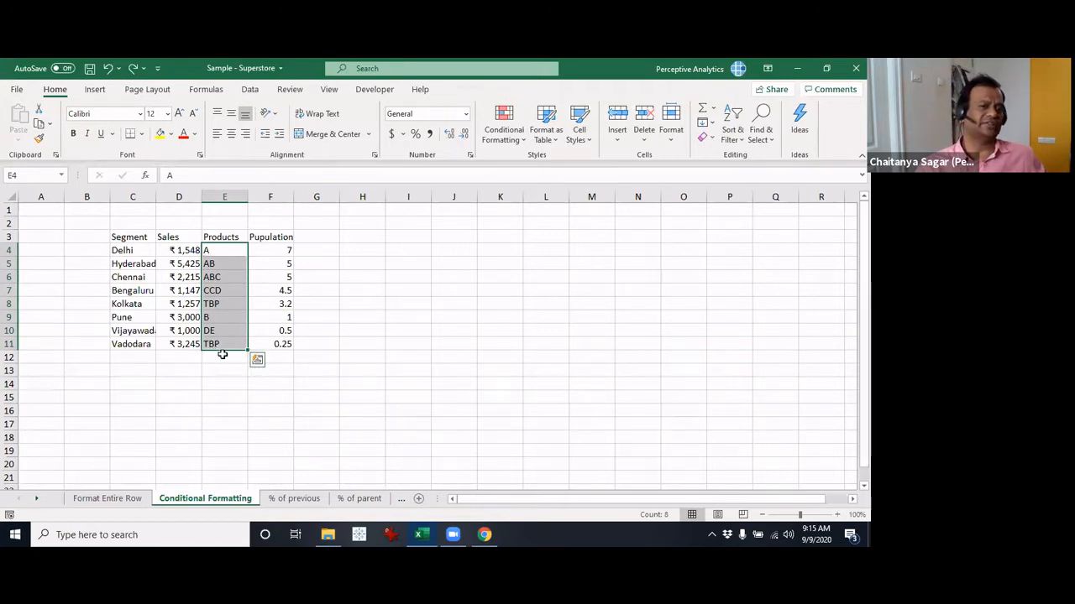
{"action": "left_click", "coordinate": [233, 262]}
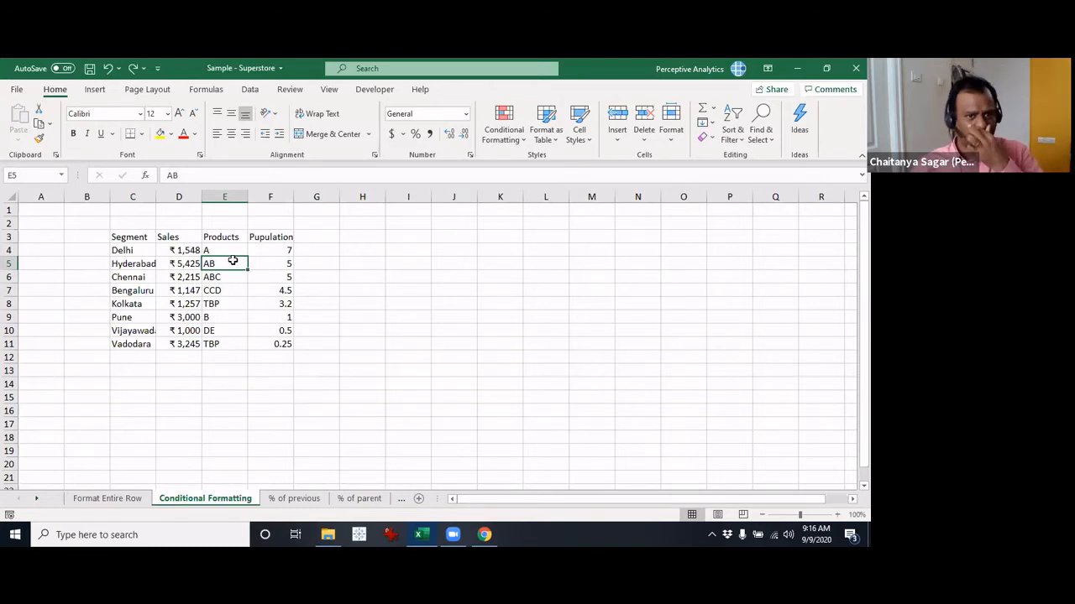
Add a "Margin" header in G3 and enter 0.1 for Delhi below it, formatted as a percentage.
{"action": "left_click", "coordinate": [335, 238]}
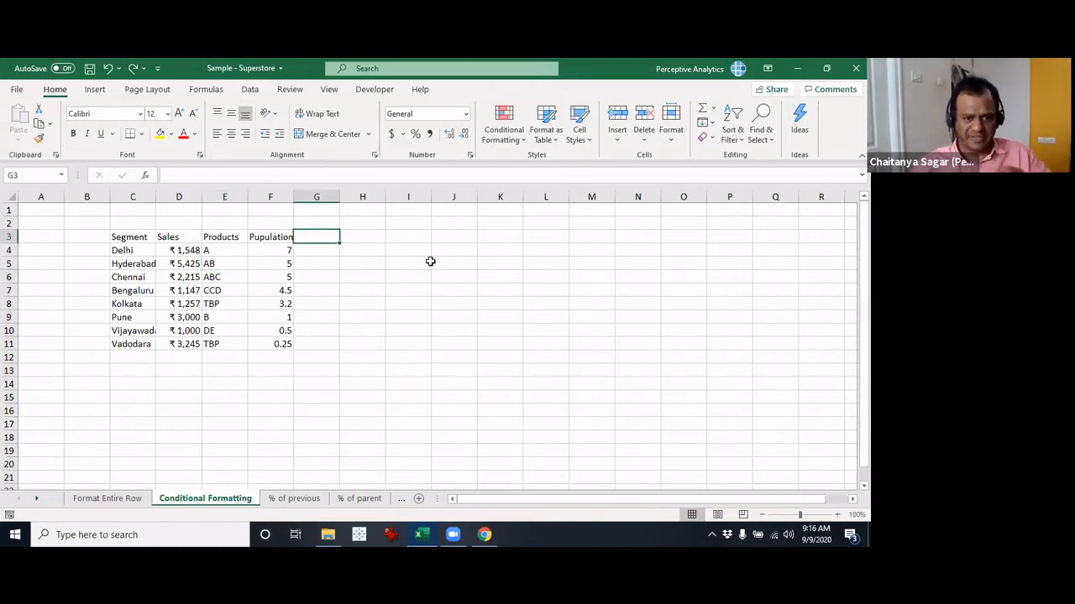
{"action": "type", "text": "Margin"}
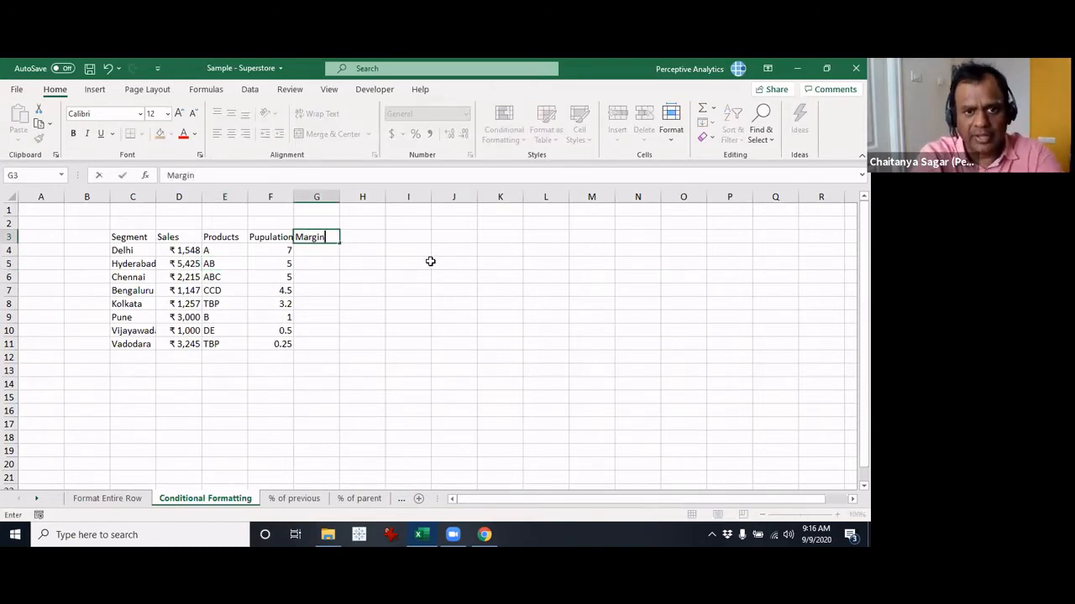
{"action": "key", "text": "Return"}
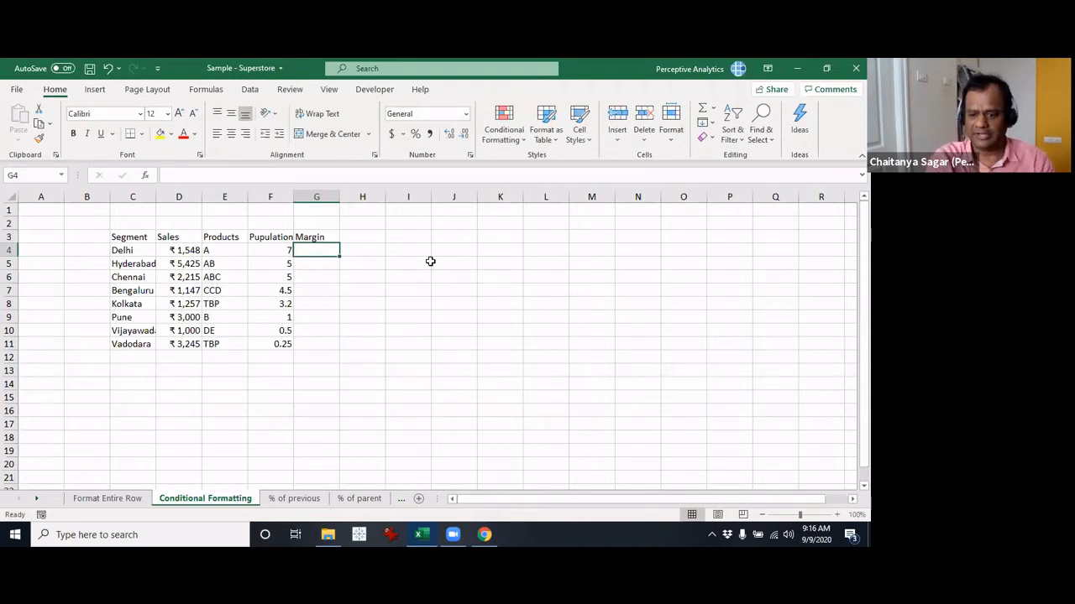
{"action": "type", "text": "0.1"}
{"action": "key", "text": "Return"}
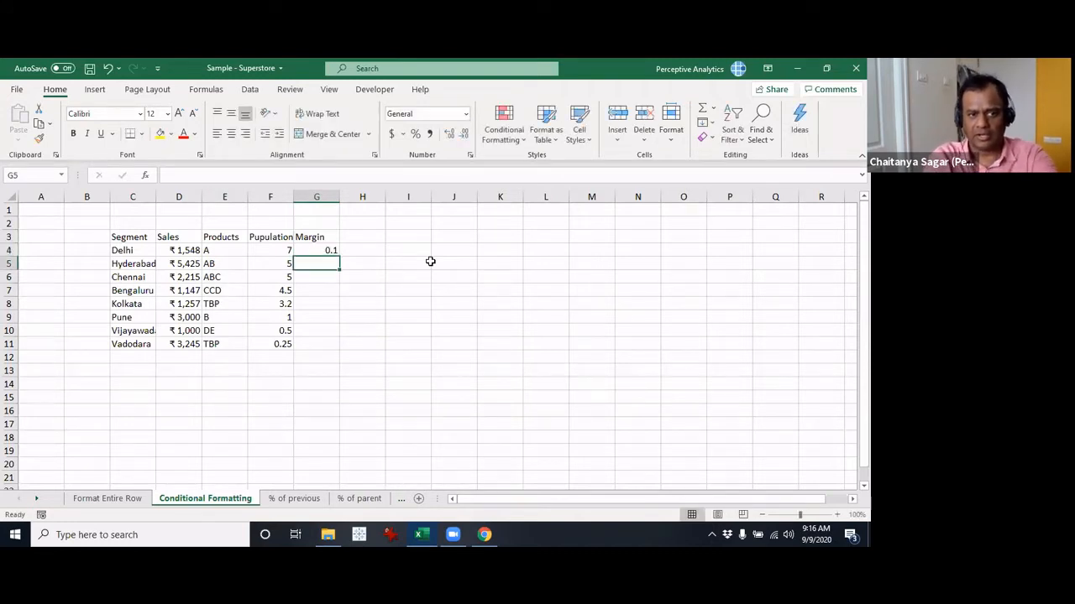
{"action": "key", "text": "Up"}
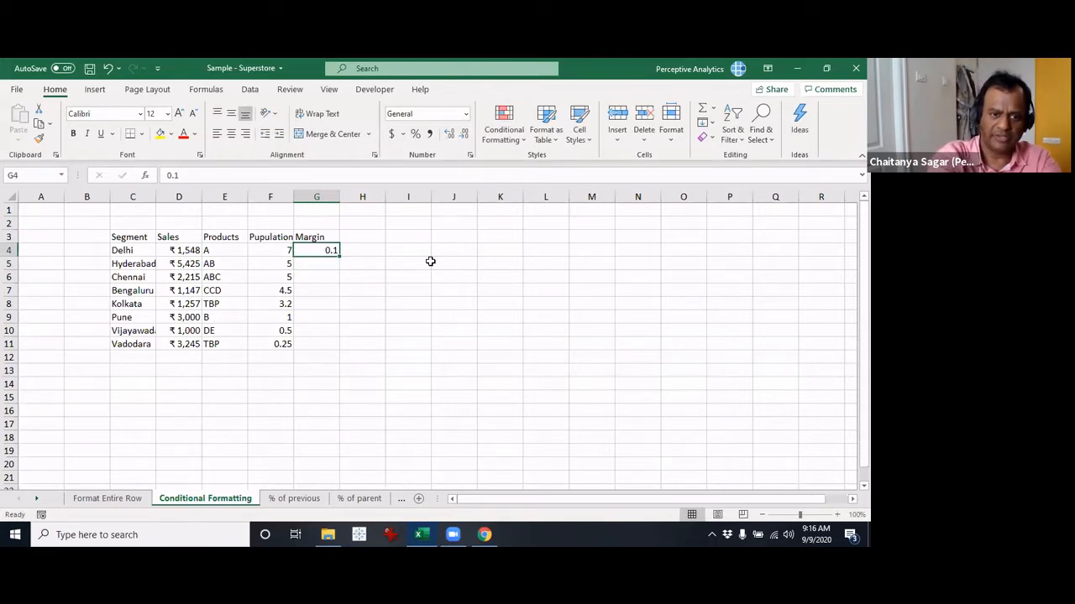
{"action": "key", "text": "ctrl+shift+5"}
{"action": "key", "text": "Down"}
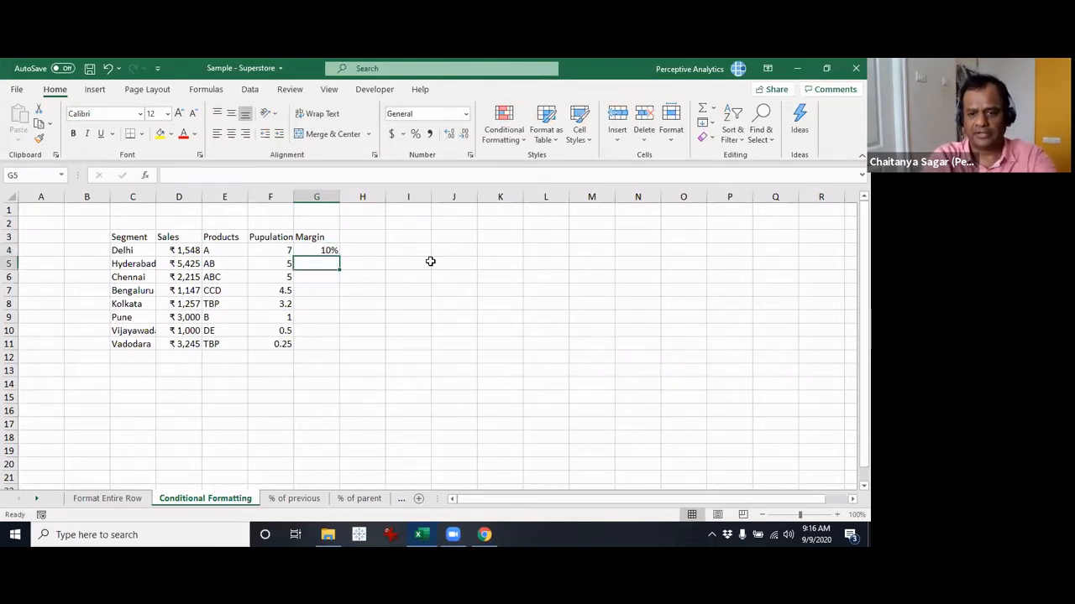
Enter margins of 0.08 for Hyderabad, 0.07 for Chennai and 0.11 for Bengaluru.
{"action": "type", "text": "0.08"}
{"action": "key", "text": "Return"}
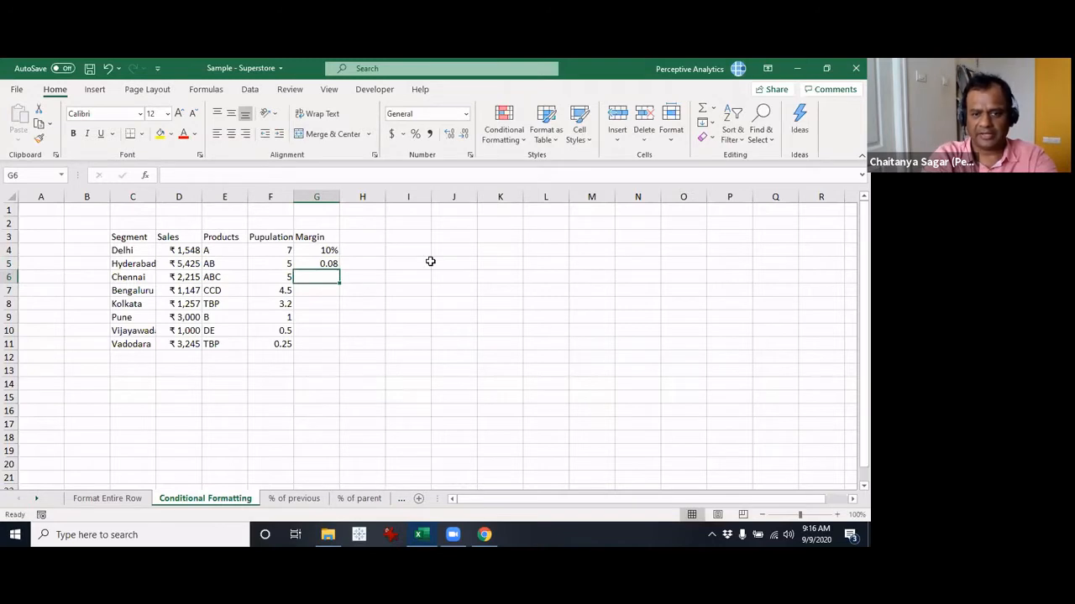
{"action": "type", "text": "0.07"}
{"action": "key", "text": "Return"}
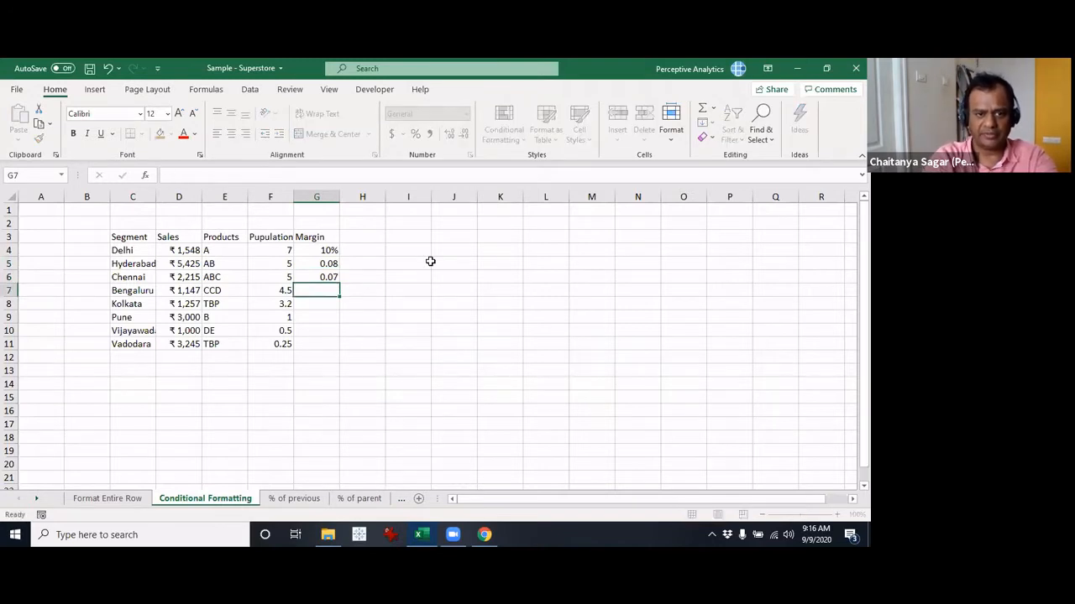
{"action": "type", "text": "."}
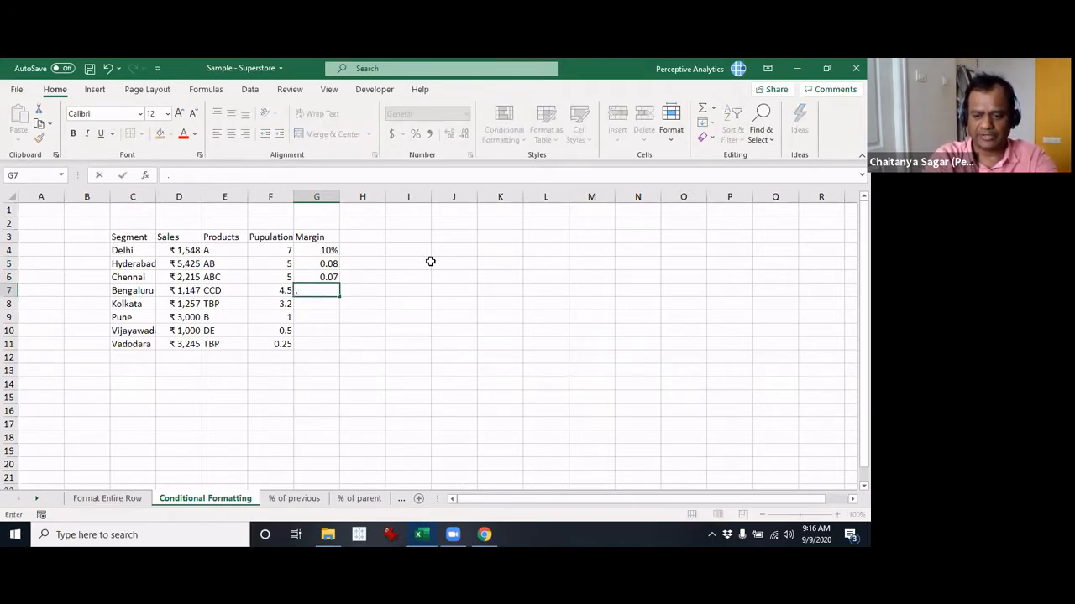
{"action": "type", "text": "11"}
{"action": "key", "text": "Return"}
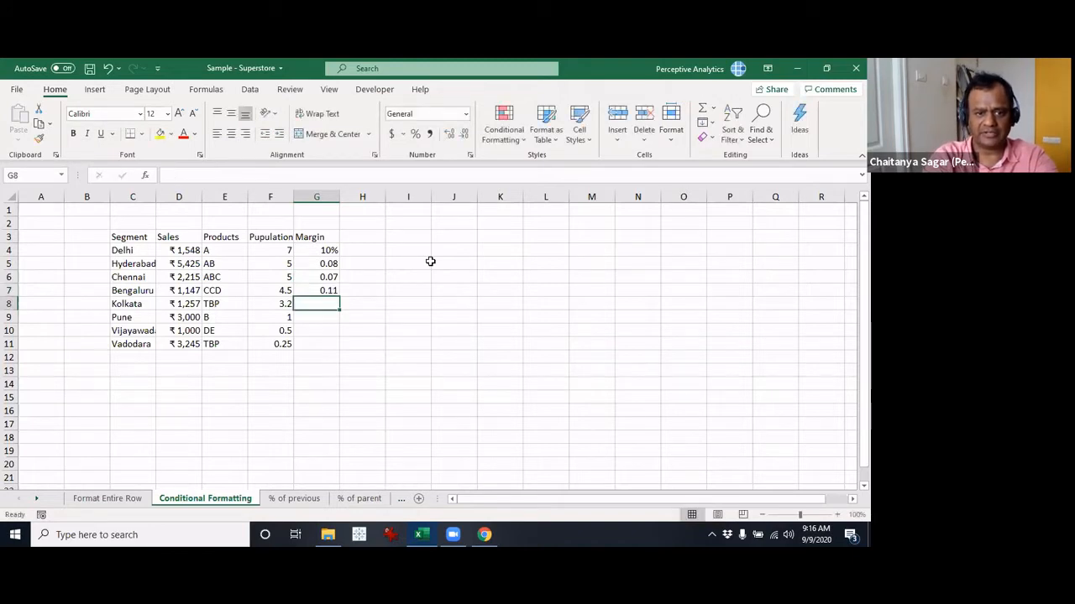
Enter margins of 0.12 for Kolkata and 0.15 for Pune.
{"action": "type", "text": ".012"}
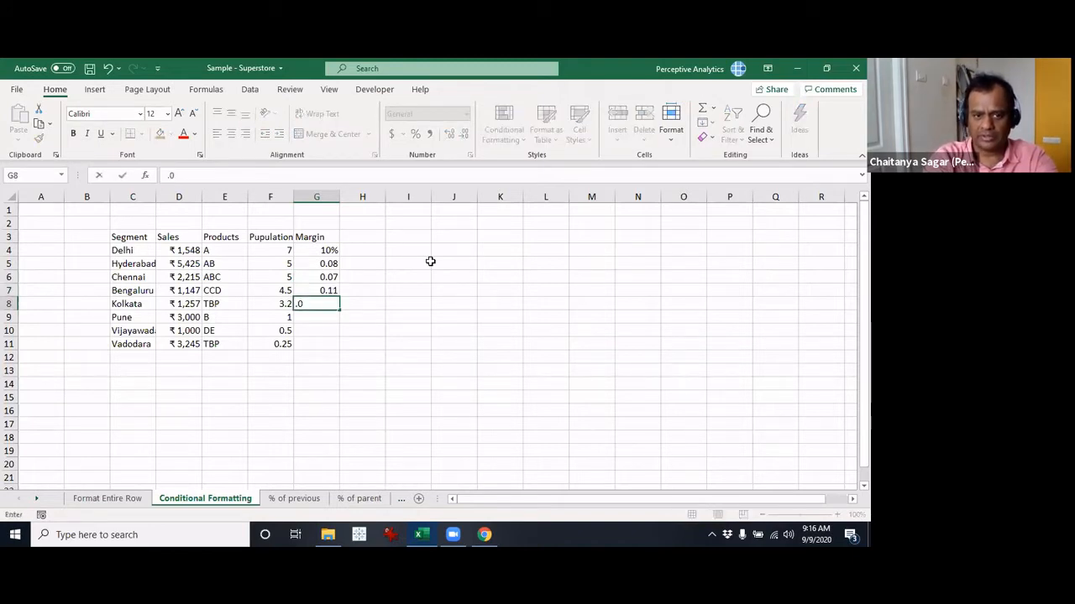
{"action": "key", "text": "BackSpace"}
{"action": "key", "text": "BackSpace"}
{"action": "key", "text": "BackSpace"}
{"action": "type", "text": "12"}
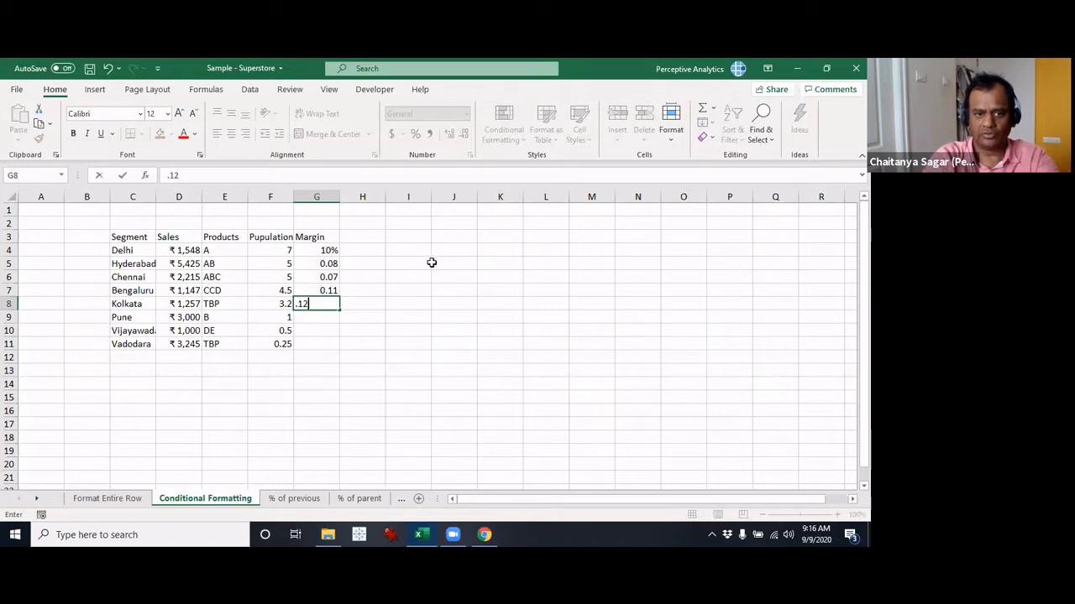
{"action": "key", "text": "Return"}
{"action": "type", "text": ".0"}
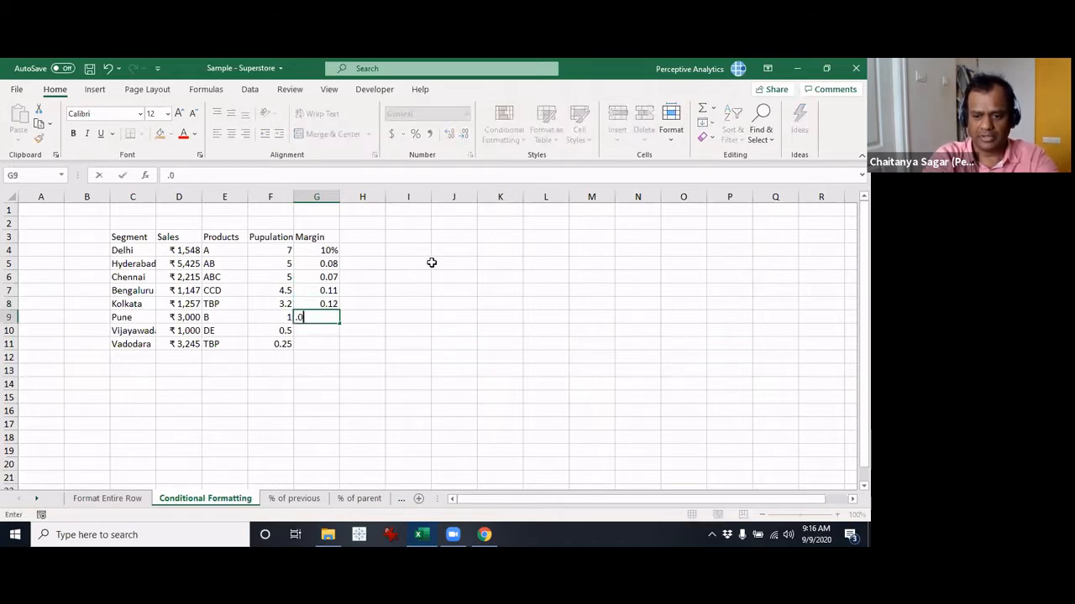
{"action": "key", "text": "BackSpace"}
{"action": "type", "text": "15"}
{"action": "key", "text": "Return"}
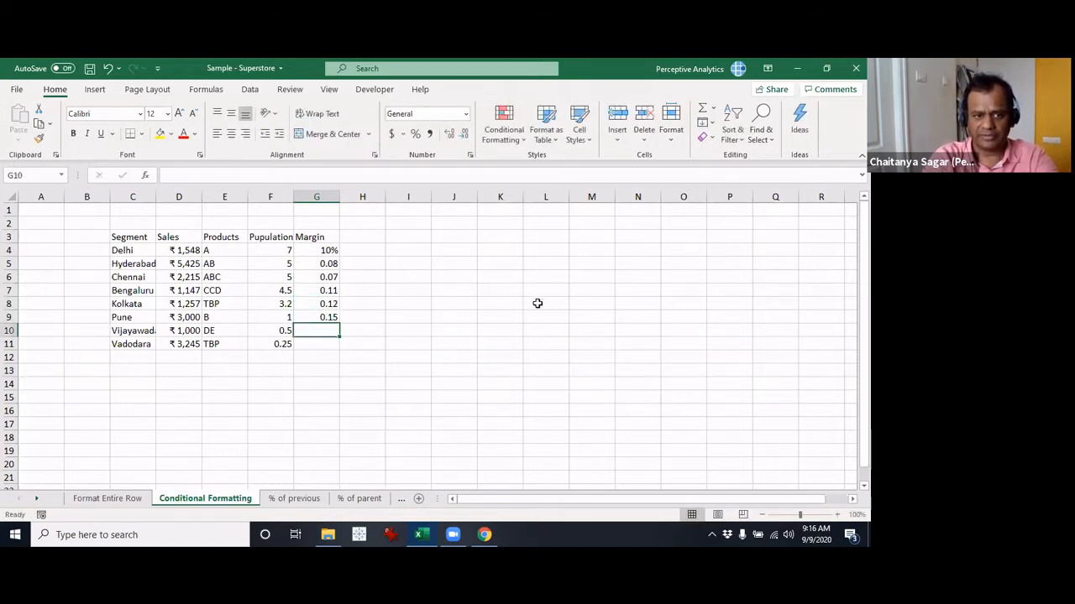
Enter margins of 0.15 for Vijayawada and 0.16 for Vadodara.
{"action": "type", "text": "."}
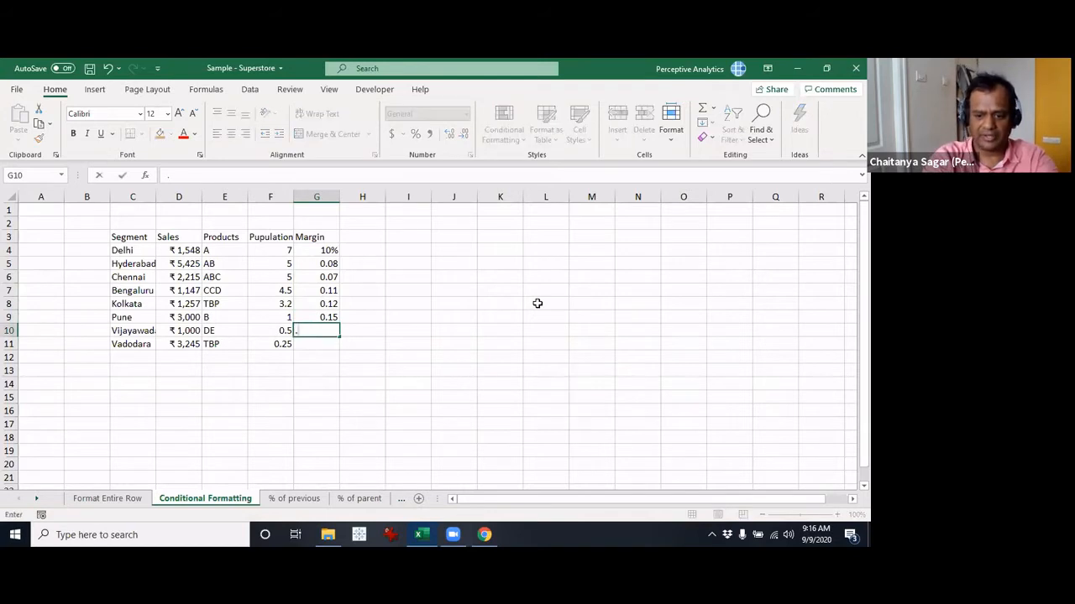
{"action": "type", "text": "15"}
{"action": "key", "text": "Return"}
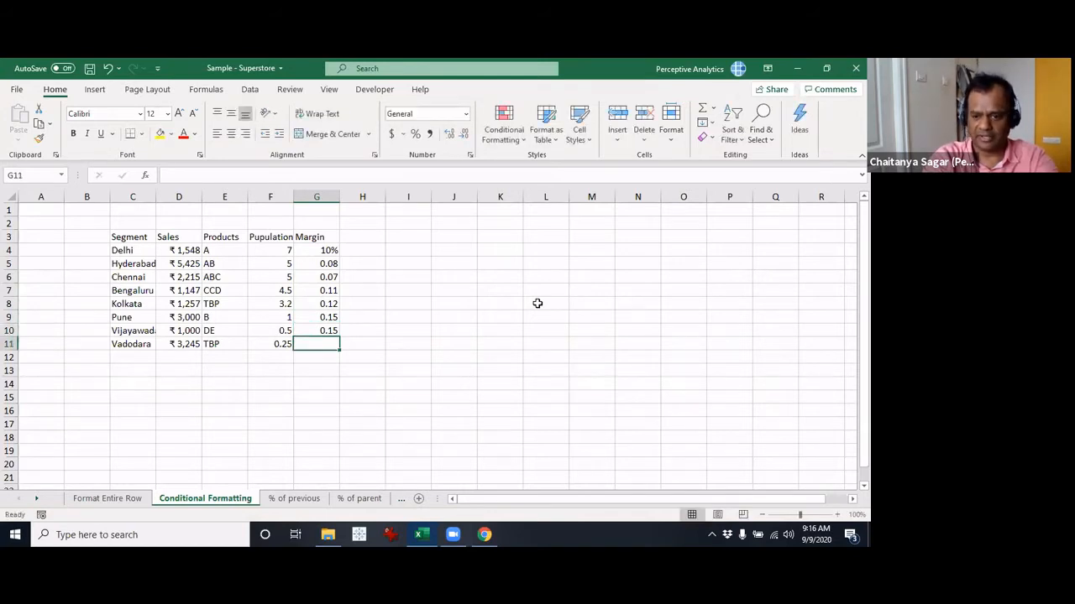
{"action": "type", "text": ".16"}
{"action": "key", "text": "Return"}
Format all the Margin values in G4:G11 as percentages.
{"action": "key", "text": "Up"}
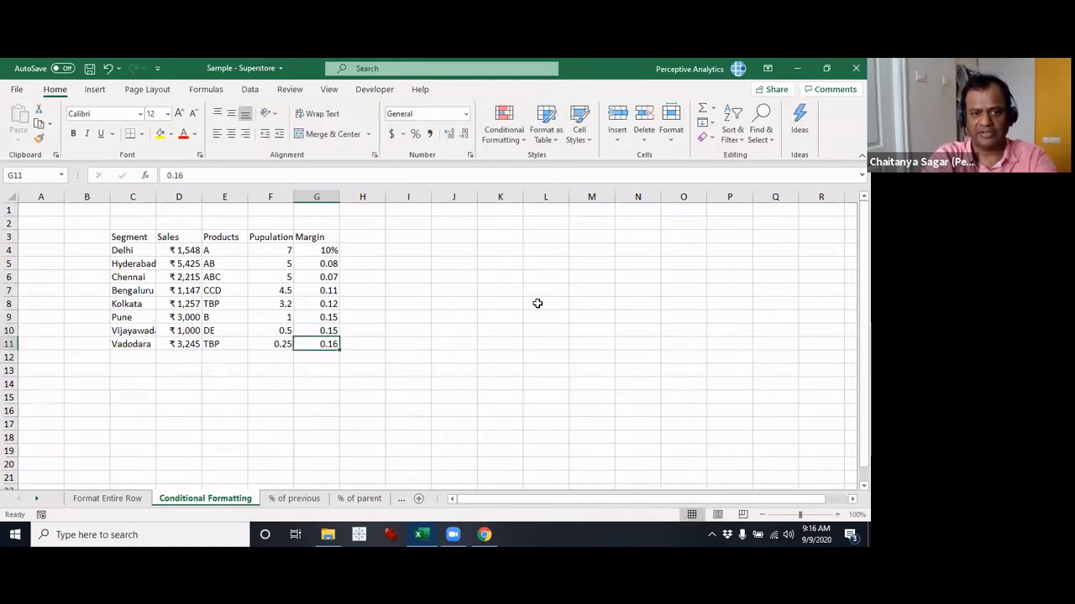
{"action": "key", "text": "shift+Up"}
{"action": "key", "text": "shift+Up"}
{"action": "key", "text": "shift+Up"}
{"action": "key", "text": "shift+Up"}
{"action": "key", "text": "shift+Up"}
{"action": "key", "text": "shift+Up"}
{"action": "key", "text": "shift+Up"}
{"action": "key", "text": "ctrl+shift+5"}
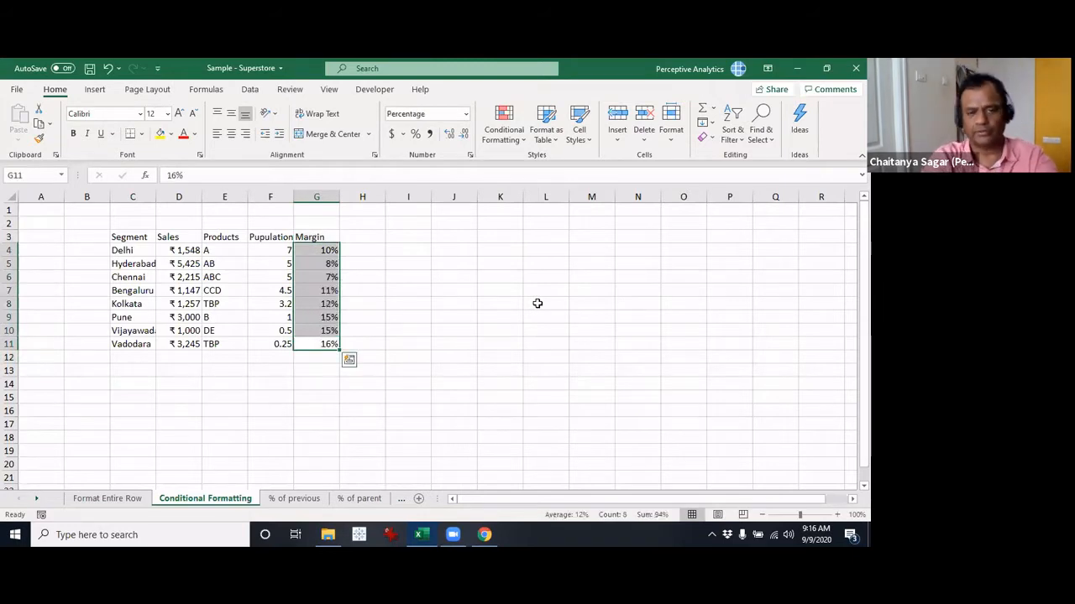
Add a "Profit" column header in H3, beside the Margin header.
{"action": "key", "text": "Right"}
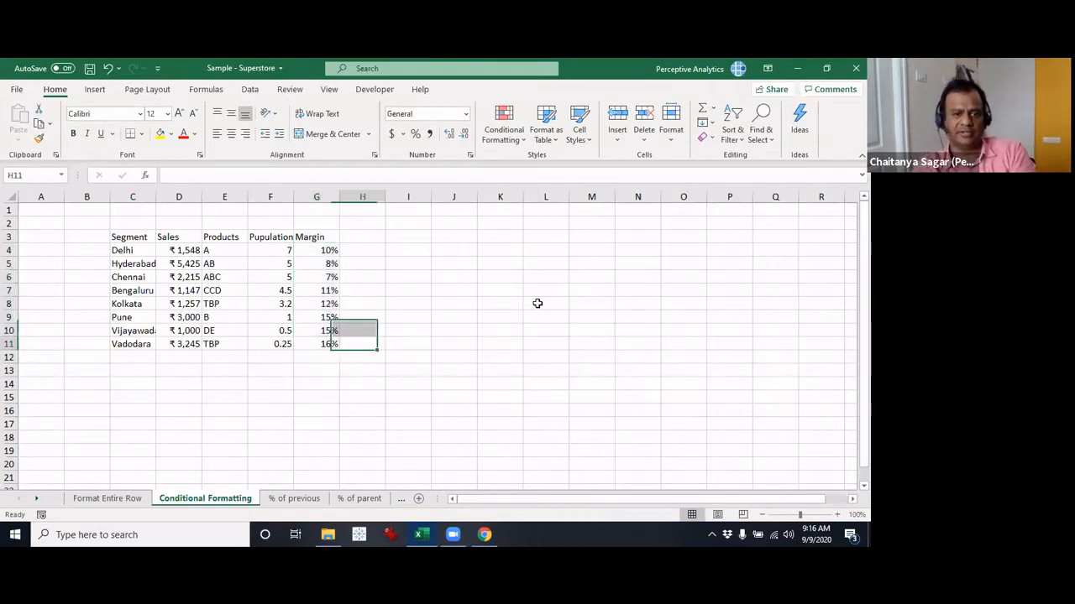
{"action": "key", "text": "Up"}
{"action": "key", "text": "Up"}
{"action": "key", "text": "Up"}
{"action": "key", "text": "Up"}
{"action": "key", "text": "Up"}
{"action": "key", "text": "Up"}
{"action": "key", "text": "Up"}
{"action": "key", "text": "Up"}
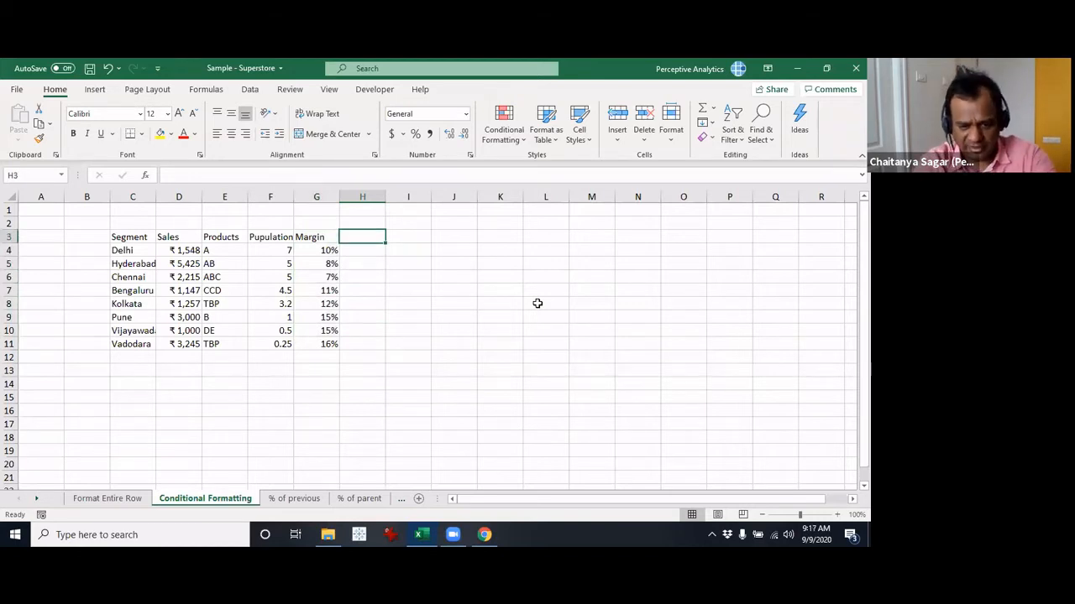
{"action": "type", "text": "Profit"}
{"action": "key", "text": "Return"}
Enter the formula =D4*G4 in H4 to calculate Delhi's profit from its sales and margin.
{"action": "type", "text": "+"}
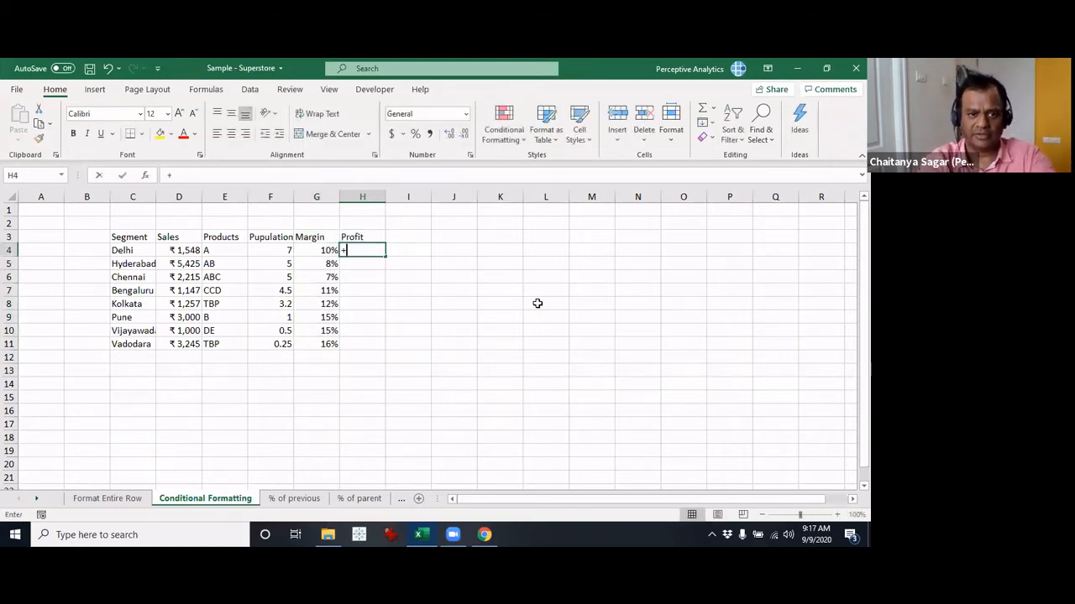
{"action": "key", "text": "Escape"}
{"action": "type", "text": "="}
{"action": "key", "text": "Down"}
{"action": "key", "text": "Left"}
{"action": "key", "text": "Left"}
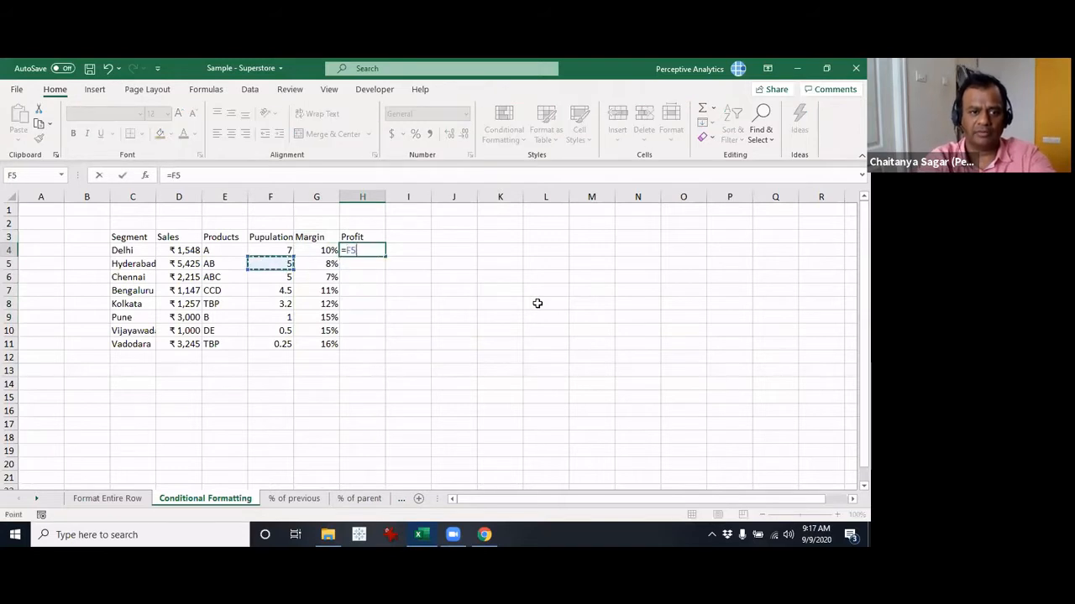
{"action": "key", "text": "Left"}
{"action": "key", "text": "Left"}
{"action": "key", "text": "Up"}
{"action": "type", "text": "*"}
{"action": "key", "text": "Left"}
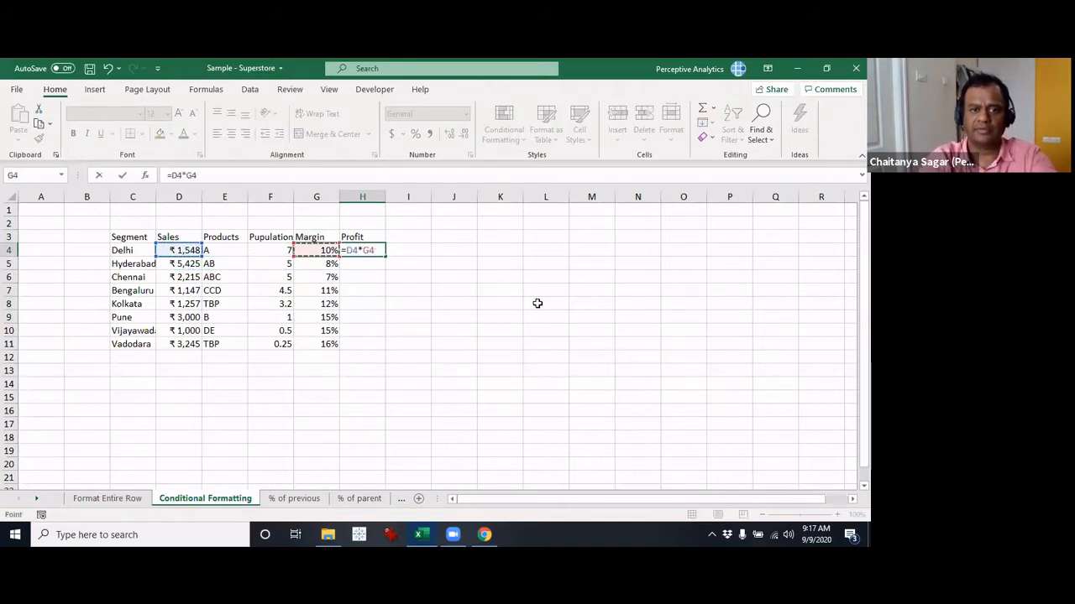
{"action": "key", "text": "Return"}
Copy the profit formula from H4 down the Profit column through H11.
{"action": "key", "text": "Up"}
{"action": "key", "text": "ctrl+c"}
{"action": "key", "text": "Left"}
{"action": "key", "text": "ctrl+Down"}
{"action": "key", "text": "Right"}
{"action": "key", "text": "ctrl+shift+Up"}
{"action": "key", "text": "shift+Down"}
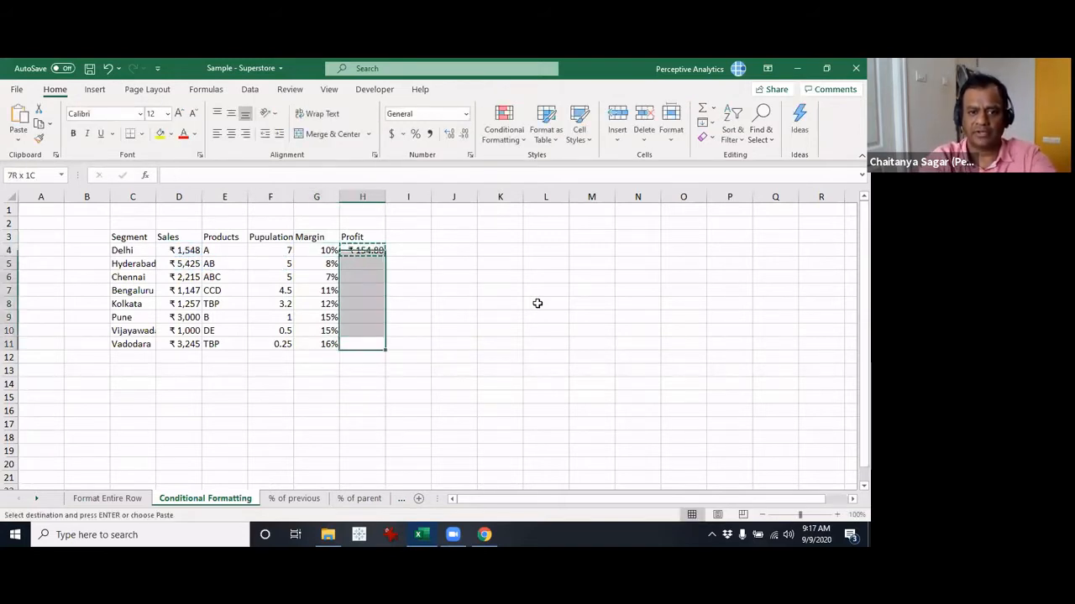
{"action": "key", "text": "Return"}
Remove both decimal places from the Profit values in H4:H11.
{"action": "key", "text": "ctrl+Up"}
{"action": "key", "text": "Down"}
{"action": "key", "text": "ctrl+shift+Down"}
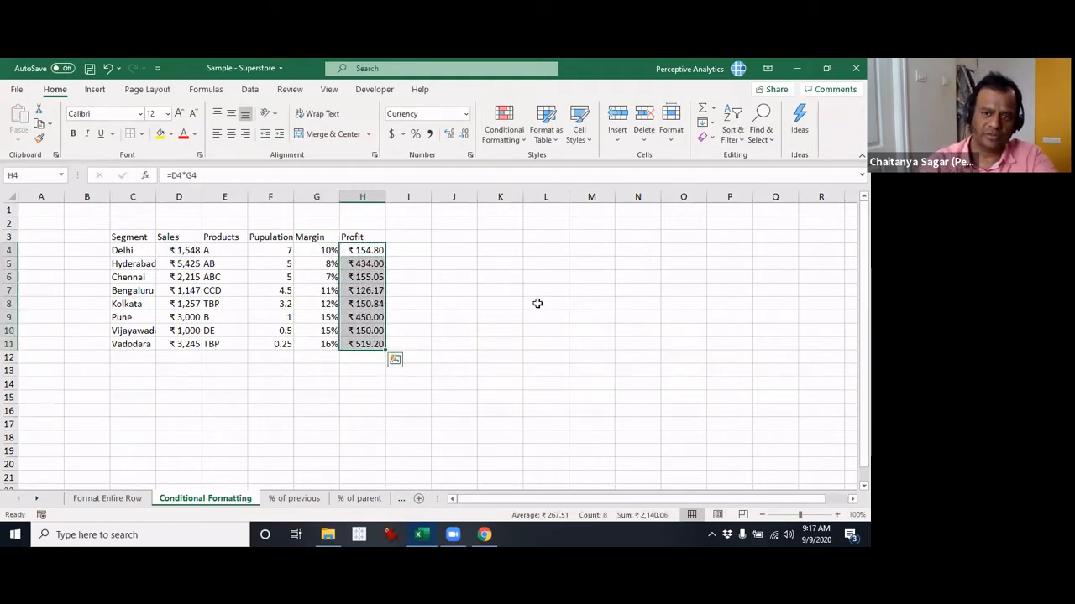
{"action": "left_click", "coordinate": [464, 133]}
{"action": "left_click", "coordinate": [464, 134]}
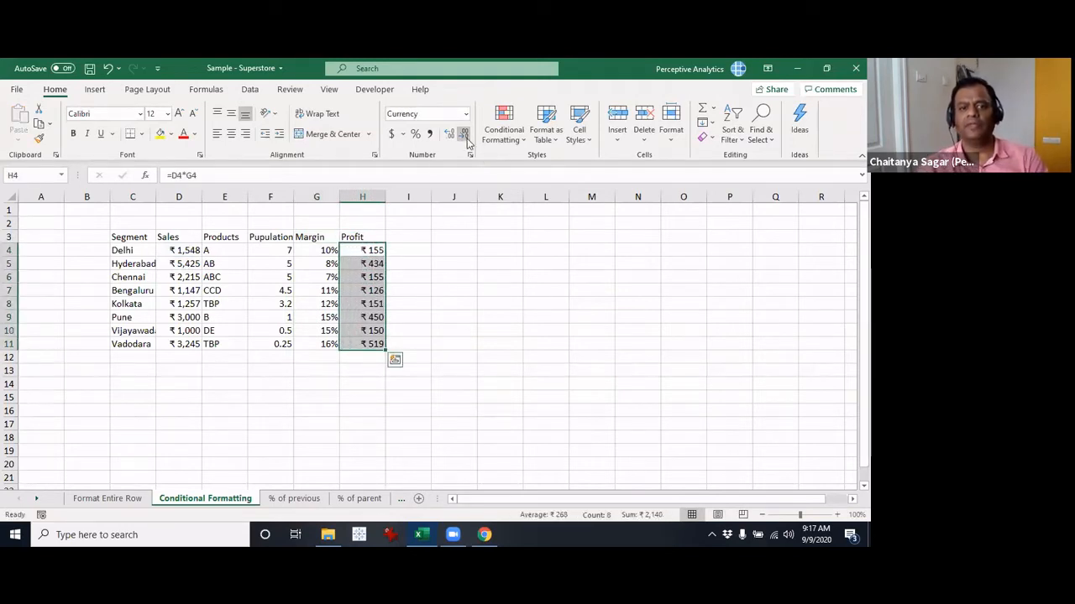
{"action": "left_click", "coordinate": [420, 291]}
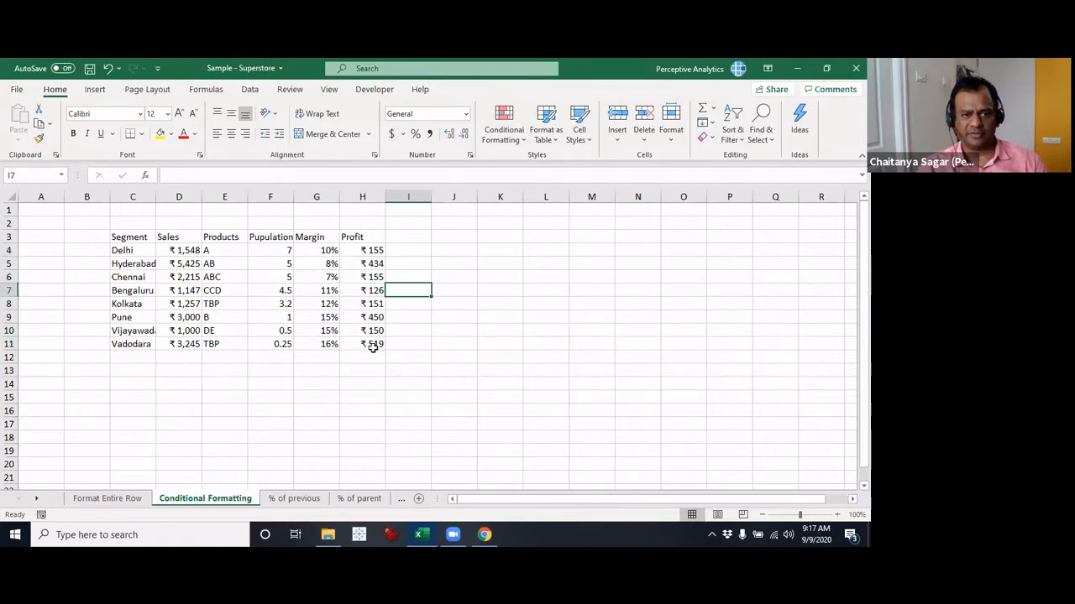
Highlight the Profit values in H4:H11 that are greater than 200 with Light Red Fill with Dark Red Text.
{"action": "left_click", "coordinate": [374, 251]}
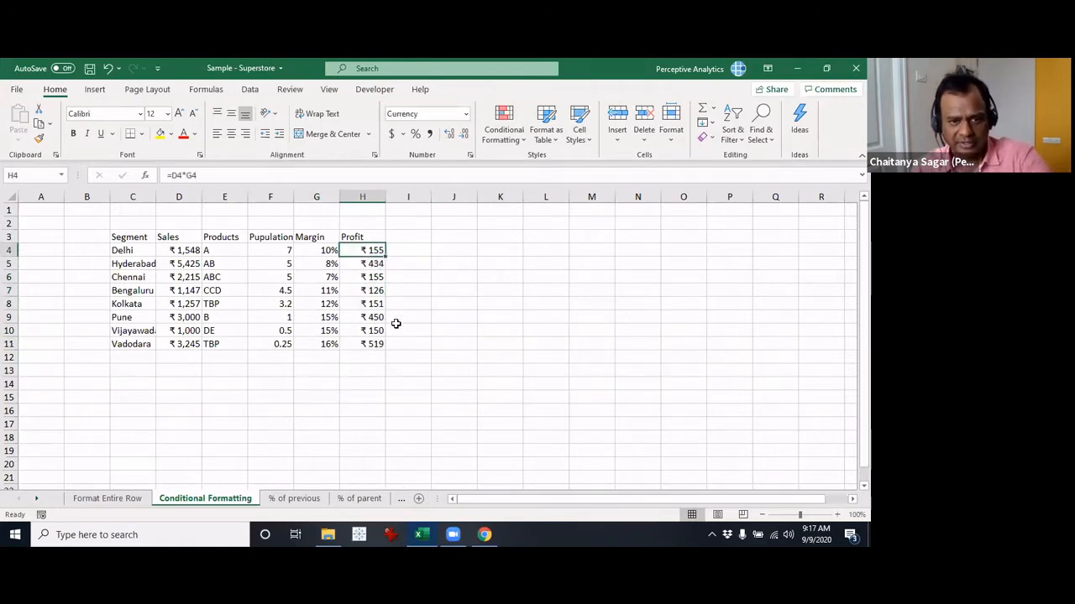
{"action": "key", "text": "F2"}
{"action": "key", "text": "Escape"}
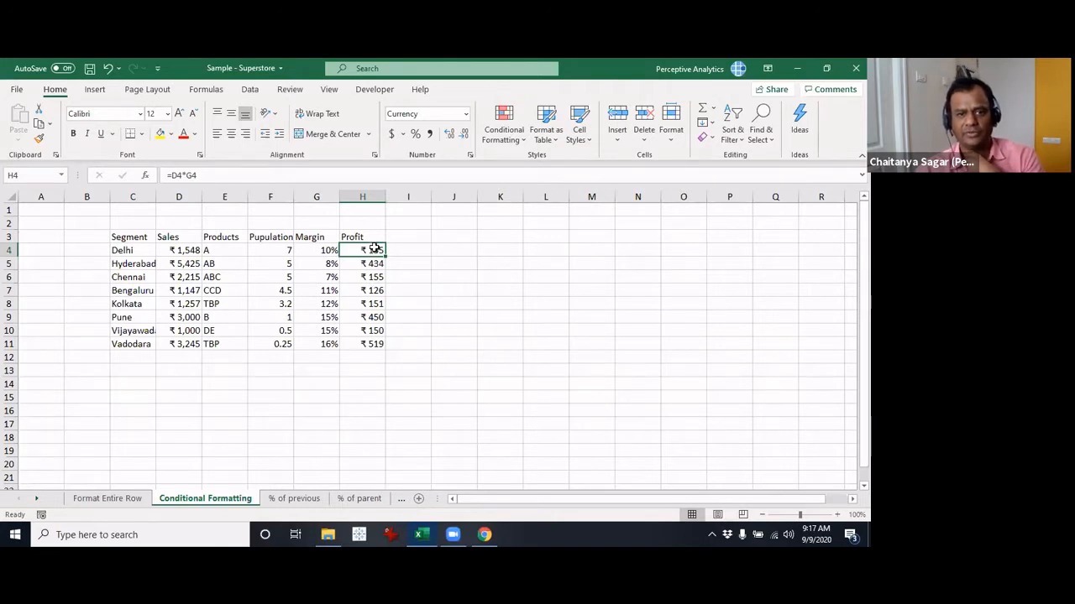
{"action": "left_click_drag", "start_coordinate": [374, 250], "coordinate": [372, 339]}
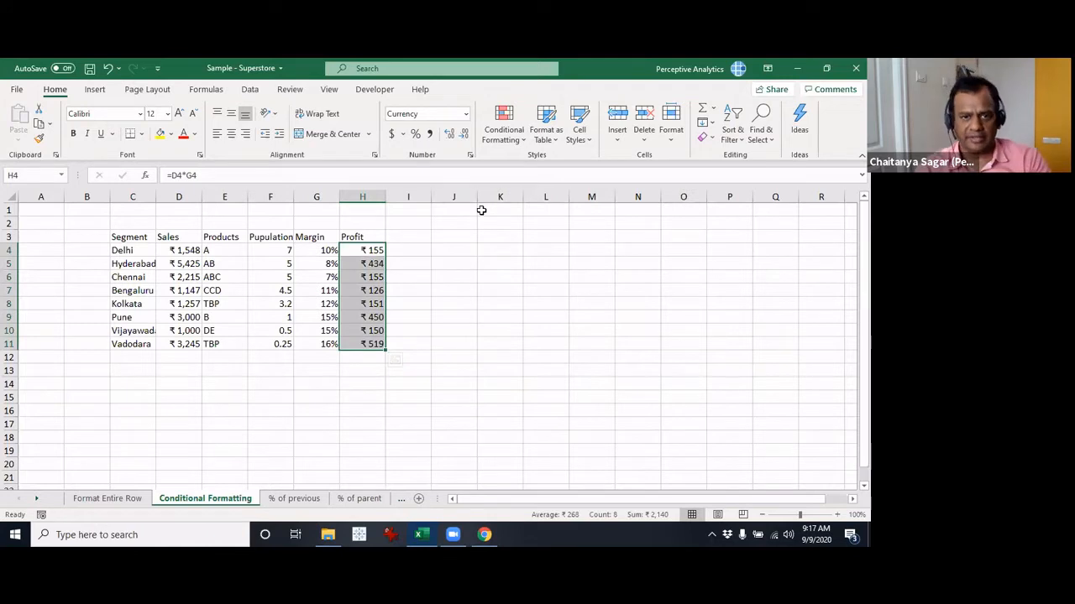
{"action": "left_click", "coordinate": [504, 125]}
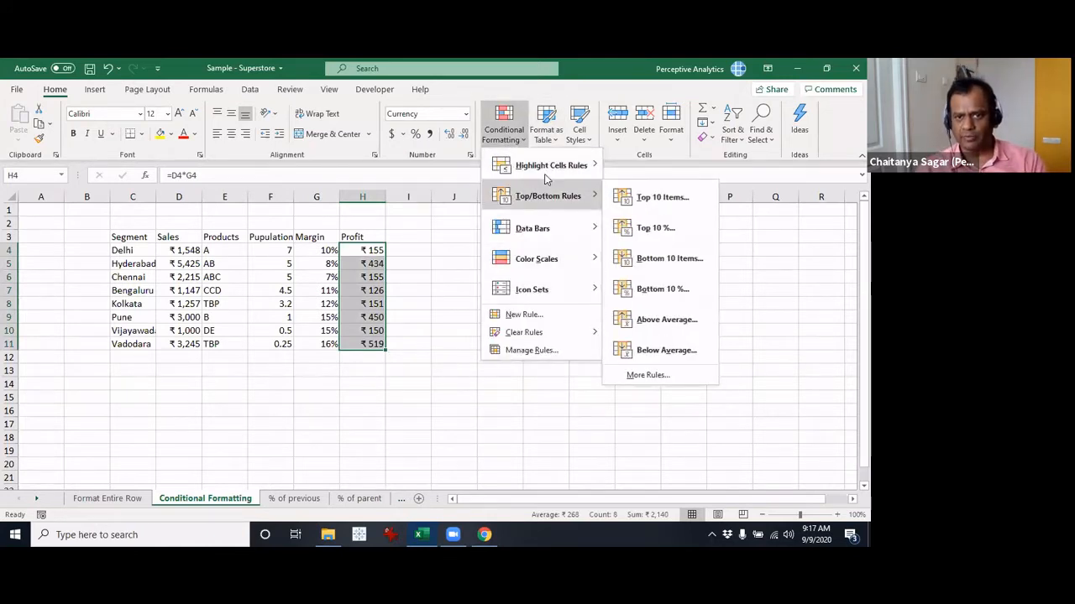
{"action": "mouse_move", "coordinate": [550, 168]}
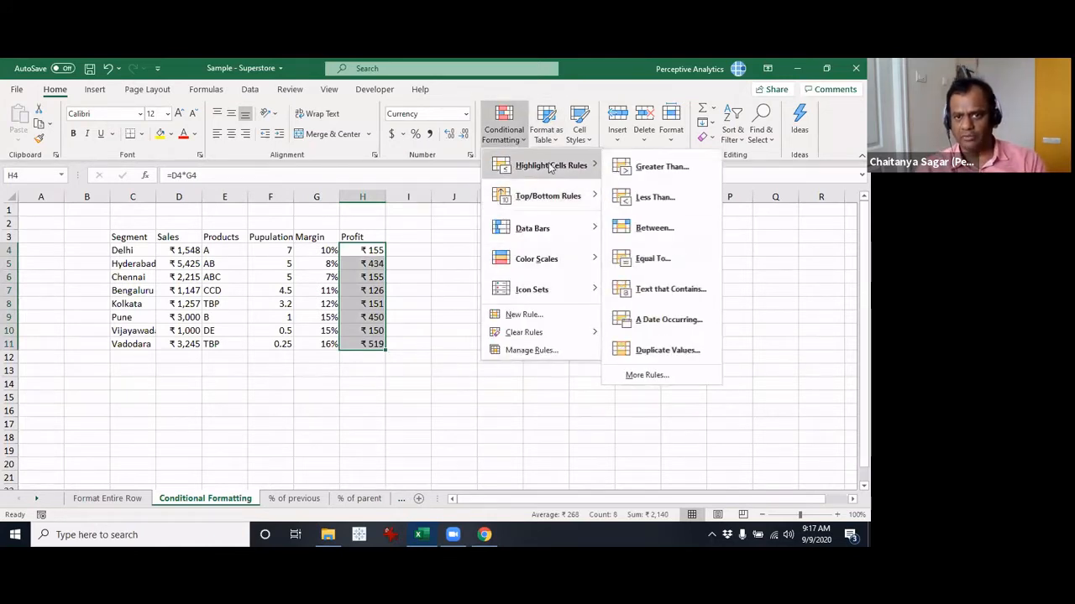
{"action": "left_click", "coordinate": [695, 168]}
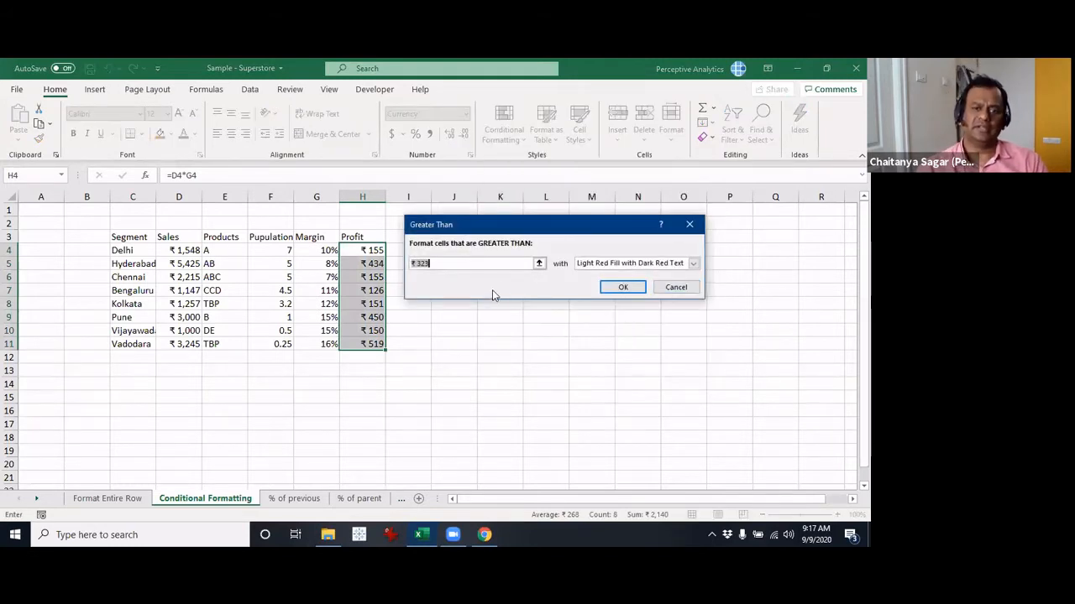
{"action": "type", "text": "200"}
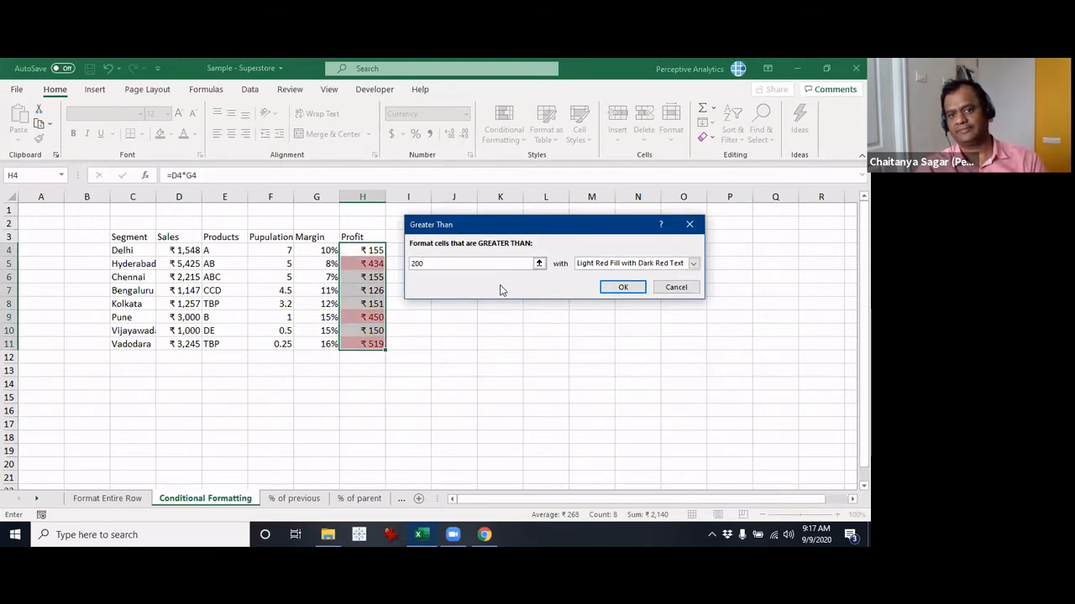
{"action": "left_click", "coordinate": [617, 267]}
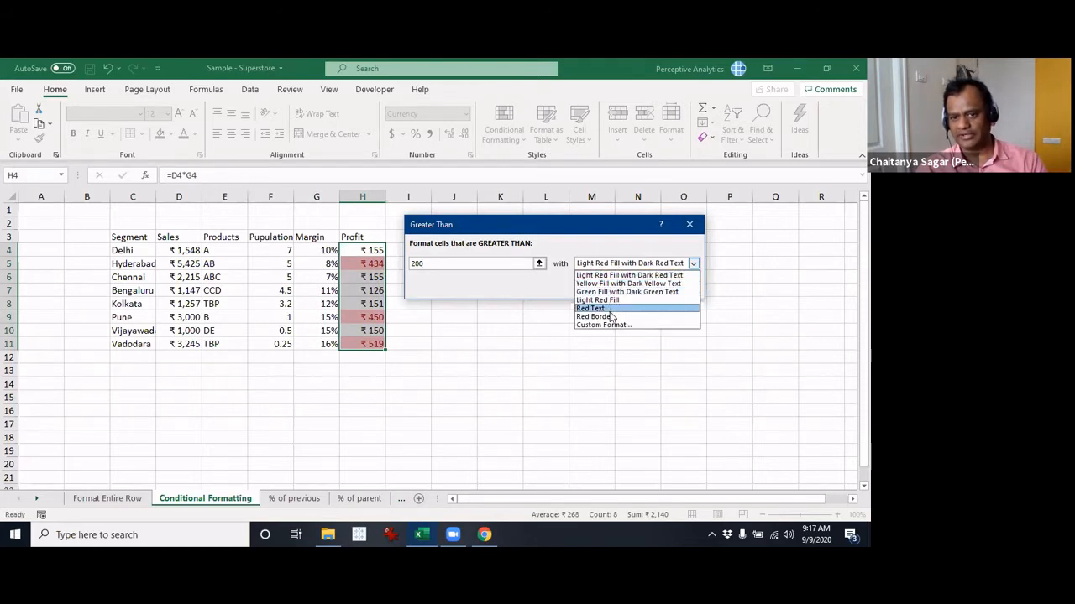
{"action": "left_click", "coordinate": [608, 248]}
{"action": "left_click", "coordinate": [619, 287]}
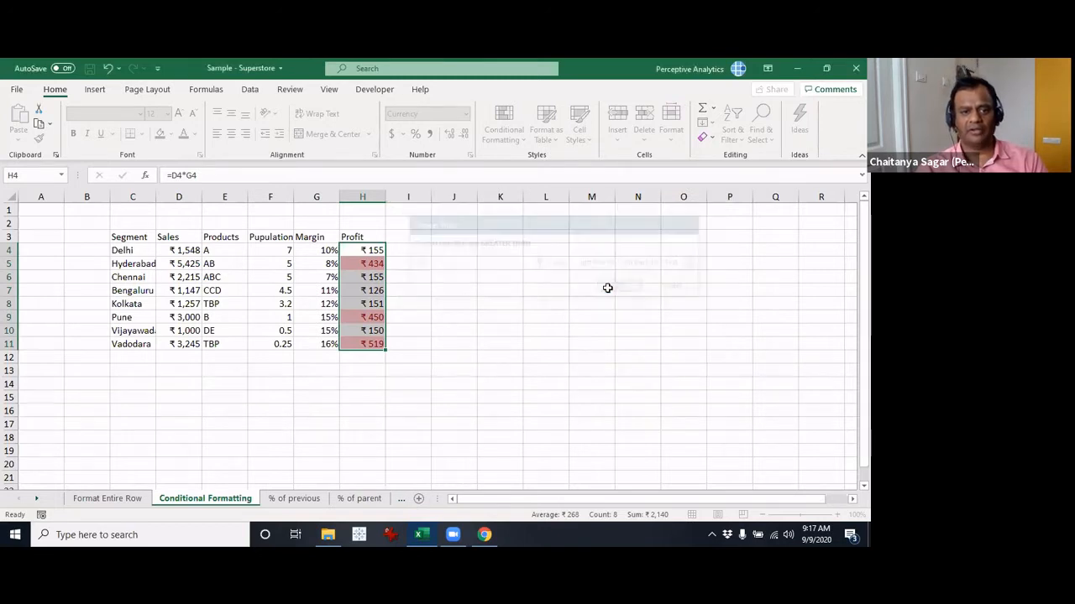
Set Chennai's margin in G6 to 15% to test the highlighting rule on its profit.
{"action": "left_click", "coordinate": [370, 344]}
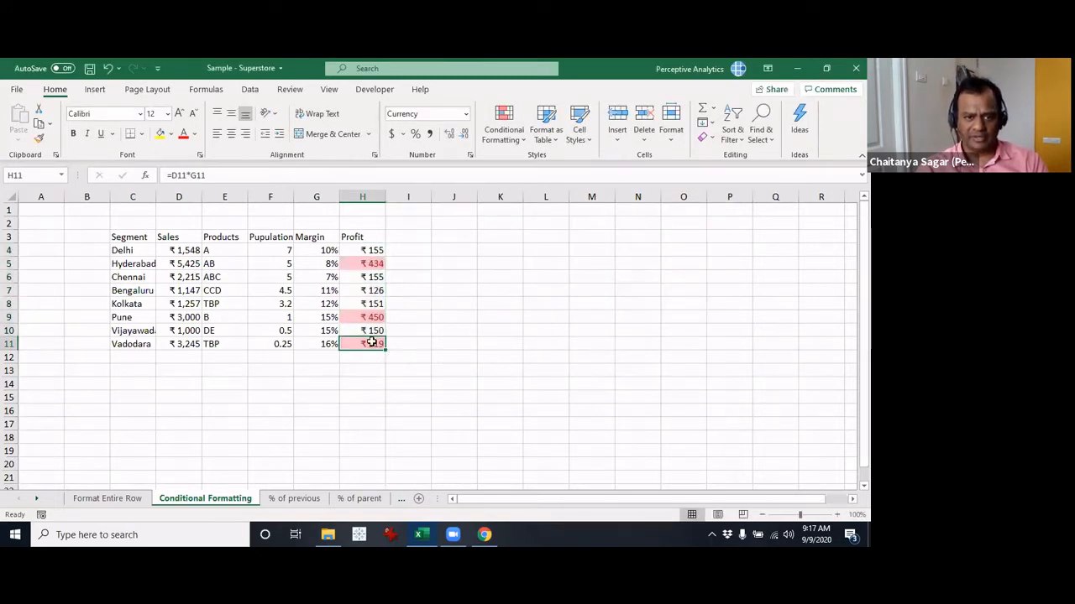
{"action": "left_click", "coordinate": [328, 277]}
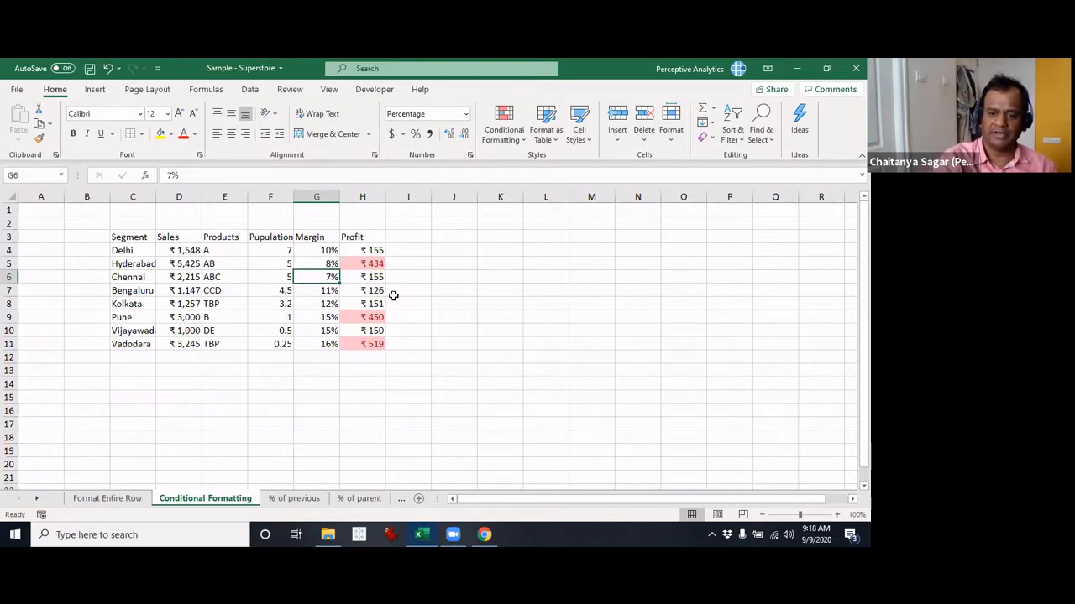
{"action": "type", "text": "15"}
{"action": "key", "text": "Return"}
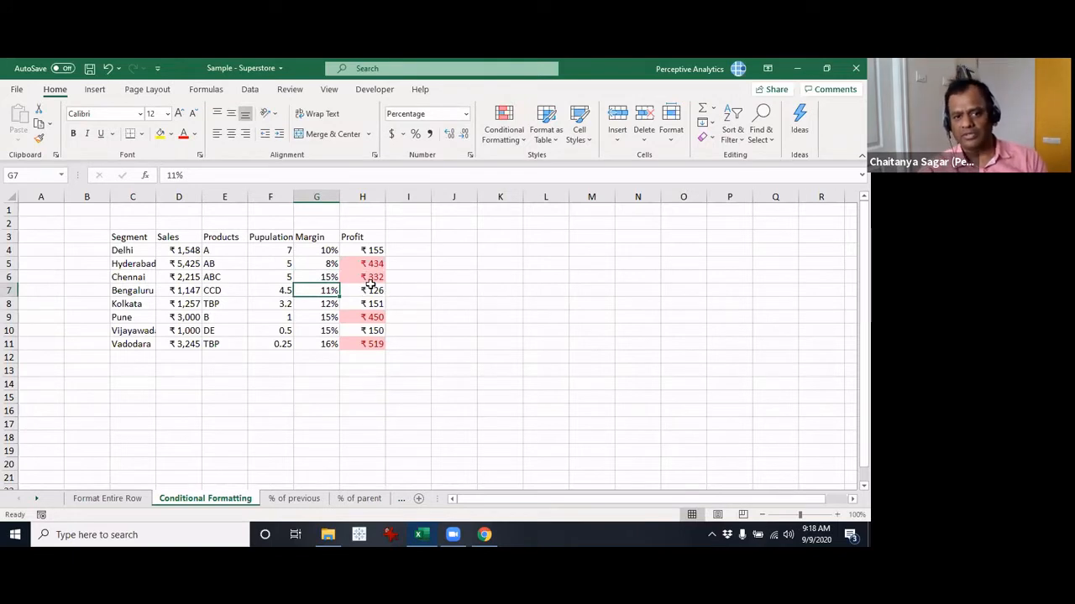
{"action": "left_click", "coordinate": [372, 277]}
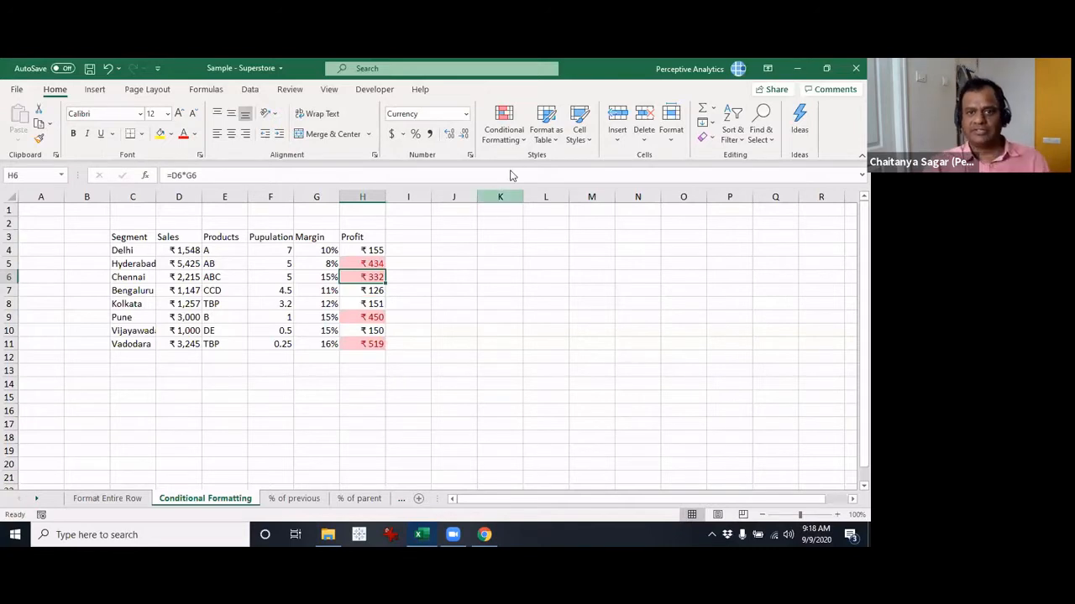
{"action": "left_click", "coordinate": [514, 140]}
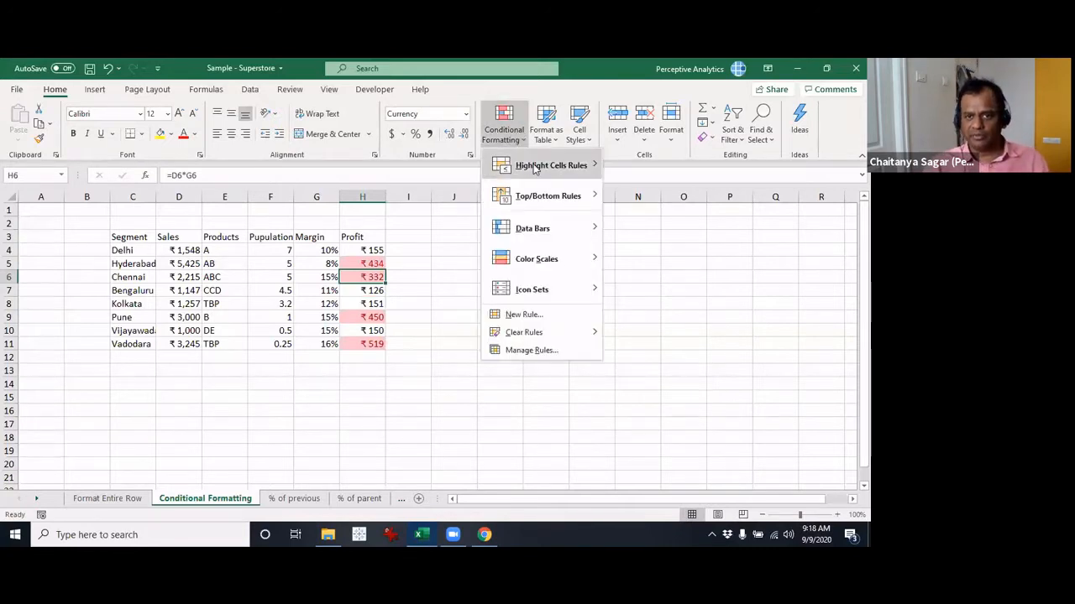
{"action": "mouse_move", "coordinate": [562, 169]}
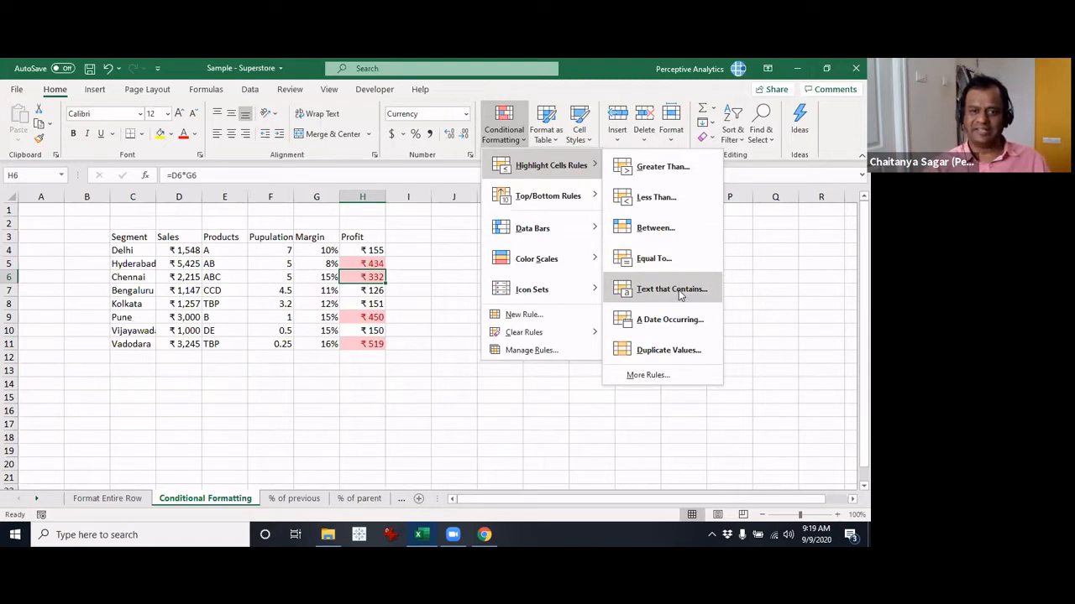
{"action": "left_click", "coordinate": [369, 304]}
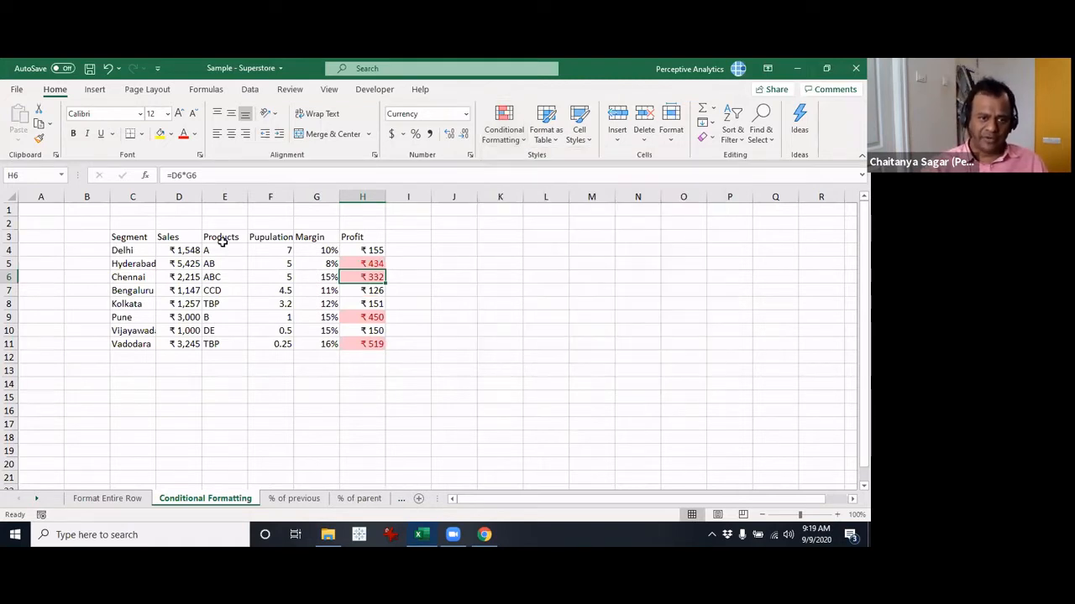
Highlight the cells in E3:E11 of the Products column that contain the text "A" with Light Red Fill with Dark Red Text.
{"action": "left_click_drag", "start_coordinate": [223, 240], "coordinate": [232, 344]}
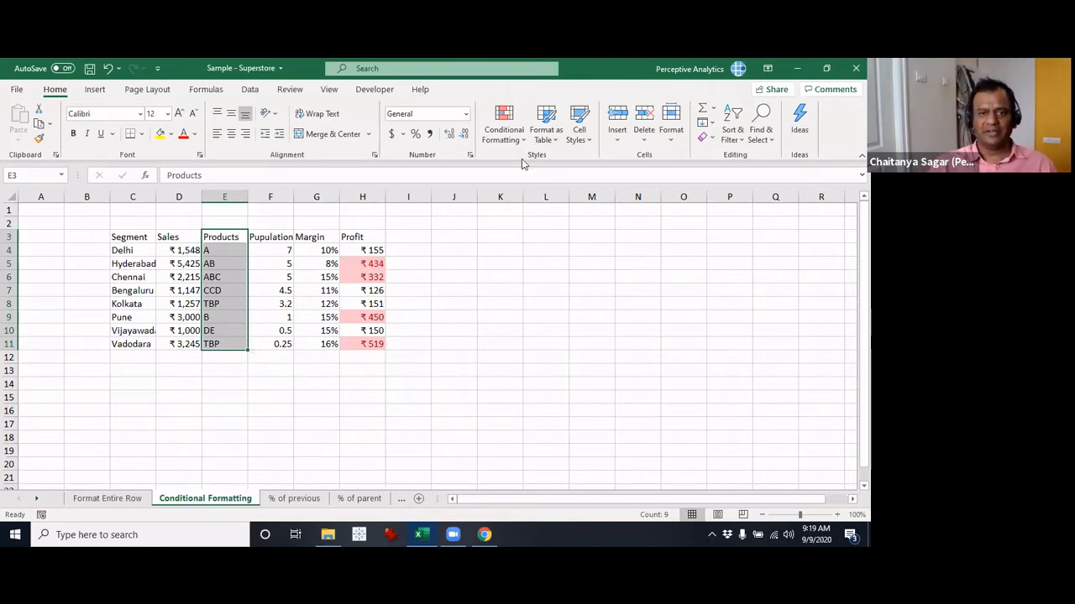
{"action": "left_click", "coordinate": [503, 126]}
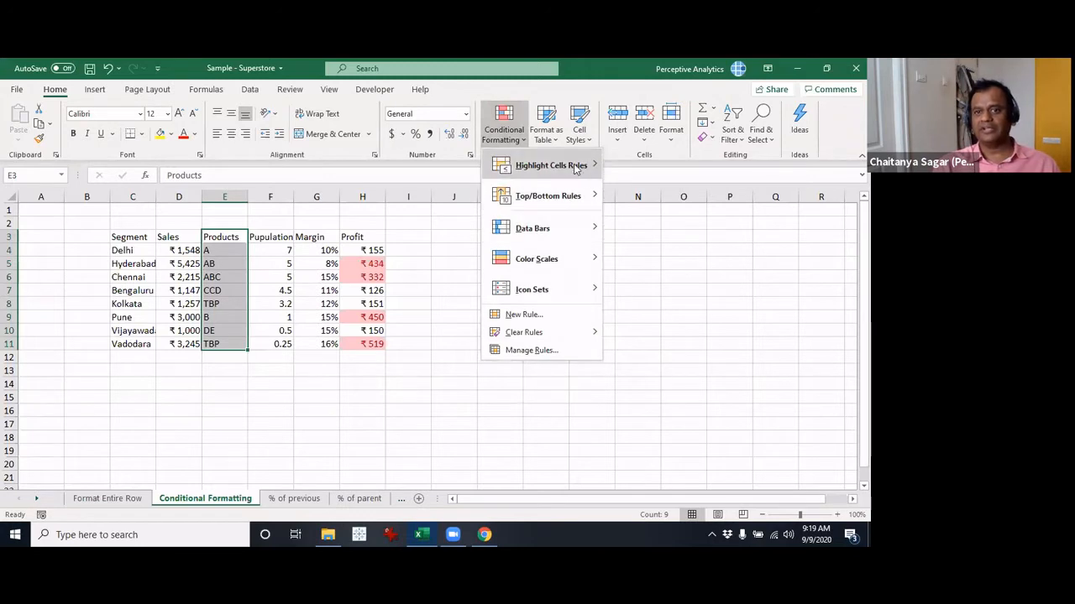
{"action": "left_click", "coordinate": [685, 286]}
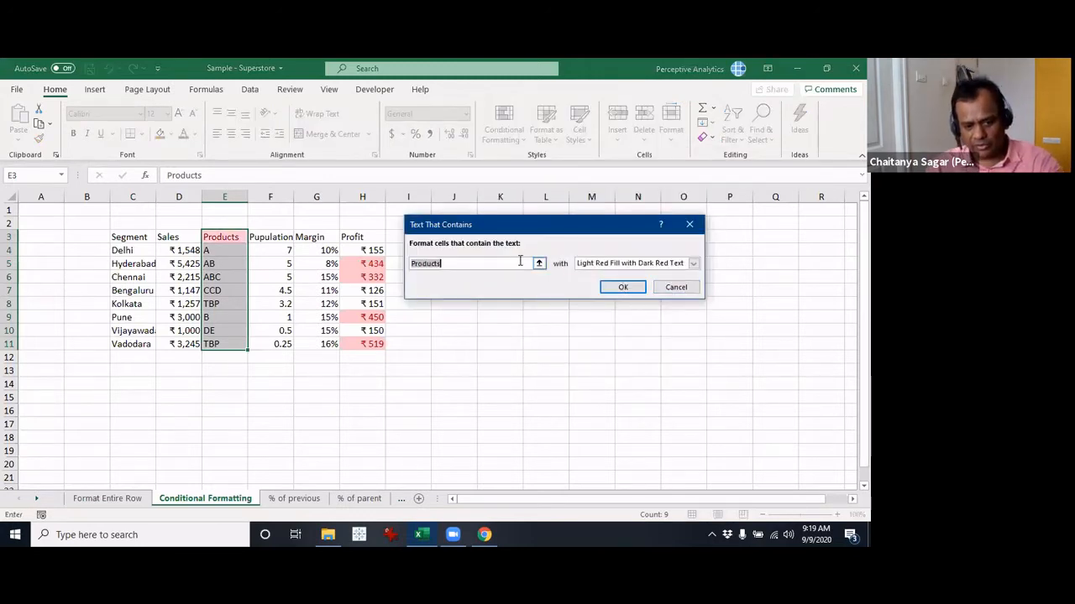
{"action": "type", "text": "A"}
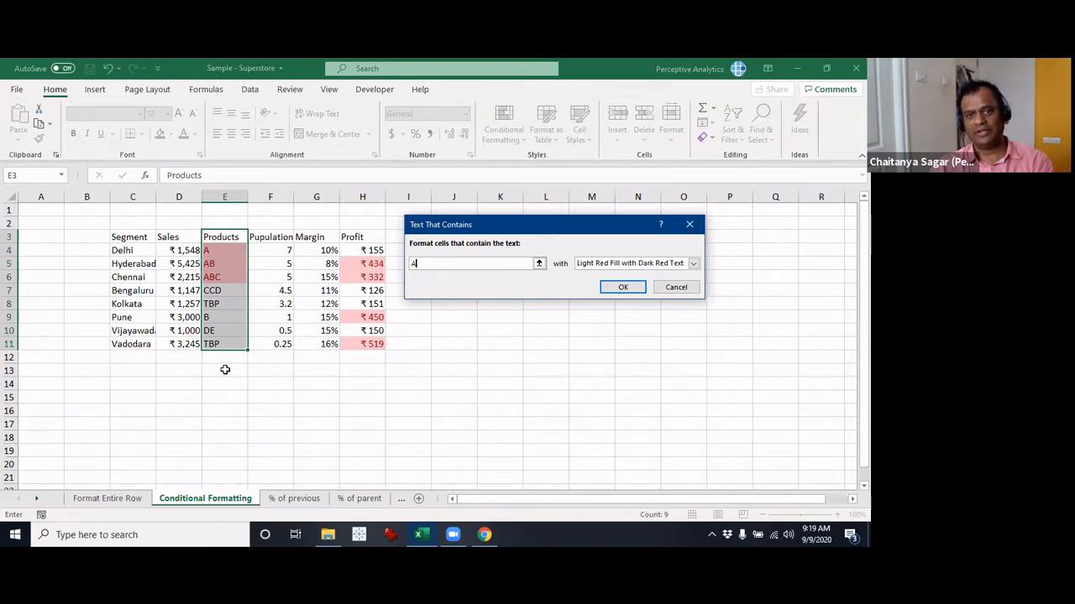
{"action": "left_click", "coordinate": [623, 287]}
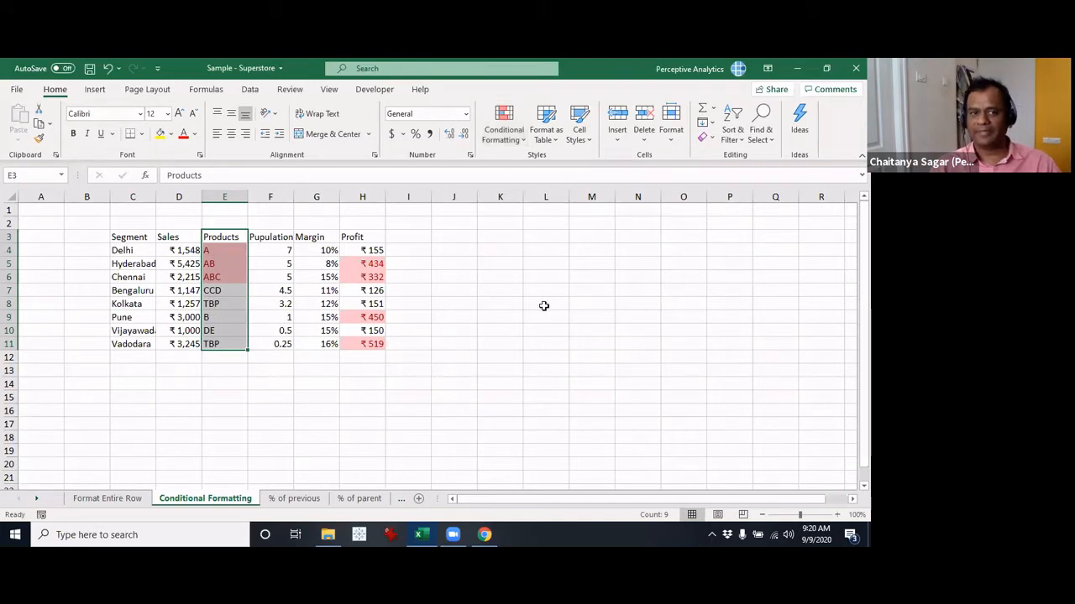
Apply a Text That Contains rule for lowercase "a" to E3:E11 to test case sensitivity, using Light Red Fill with Dark Red Text.
{"action": "left_click", "coordinate": [504, 130]}
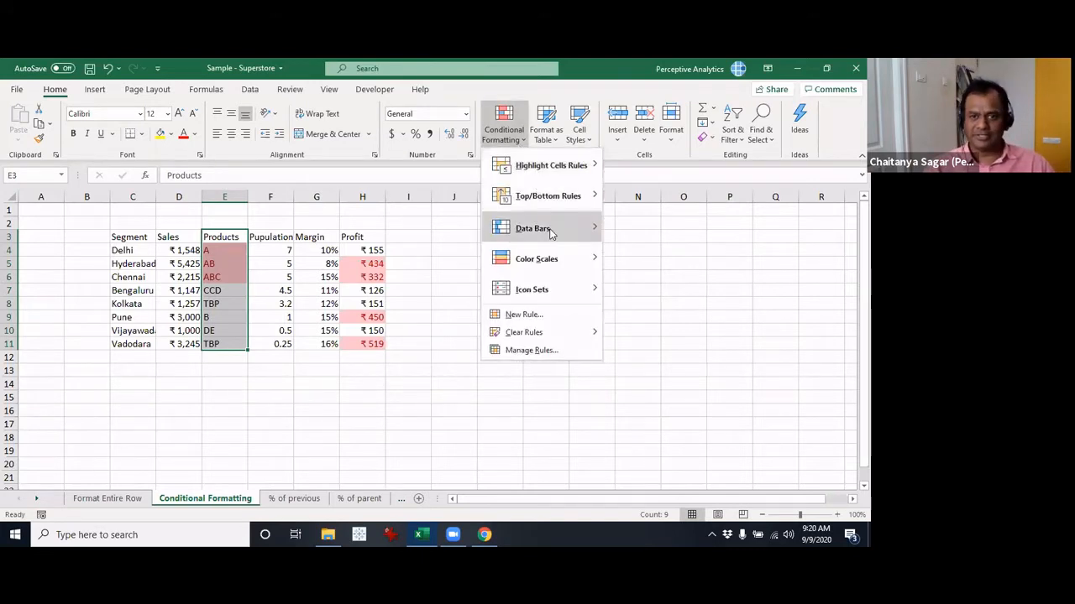
{"action": "mouse_move", "coordinate": [576, 163]}
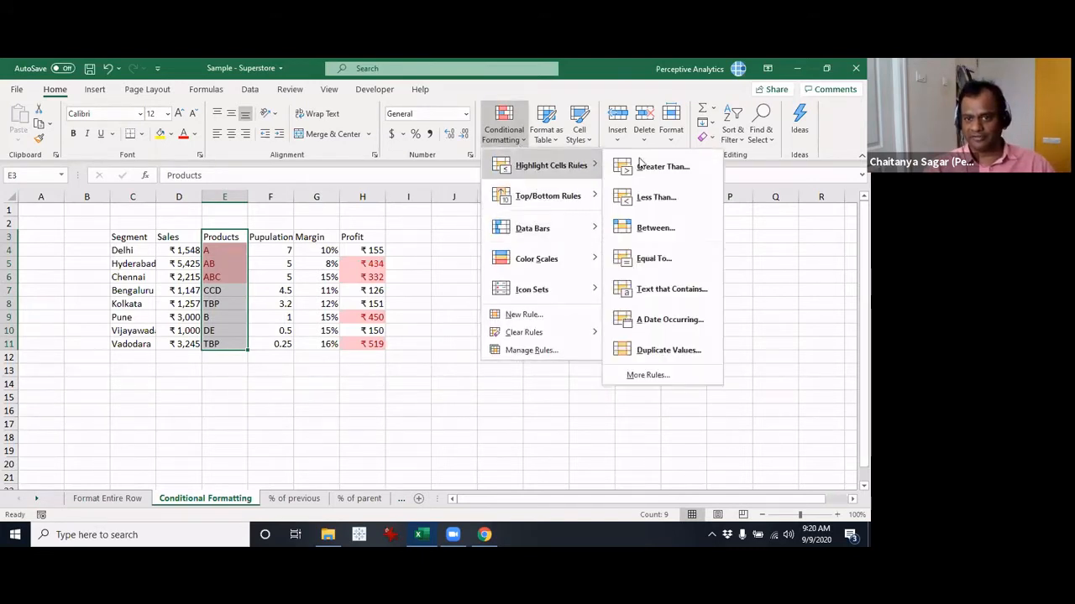
{"action": "left_click", "coordinate": [678, 289]}
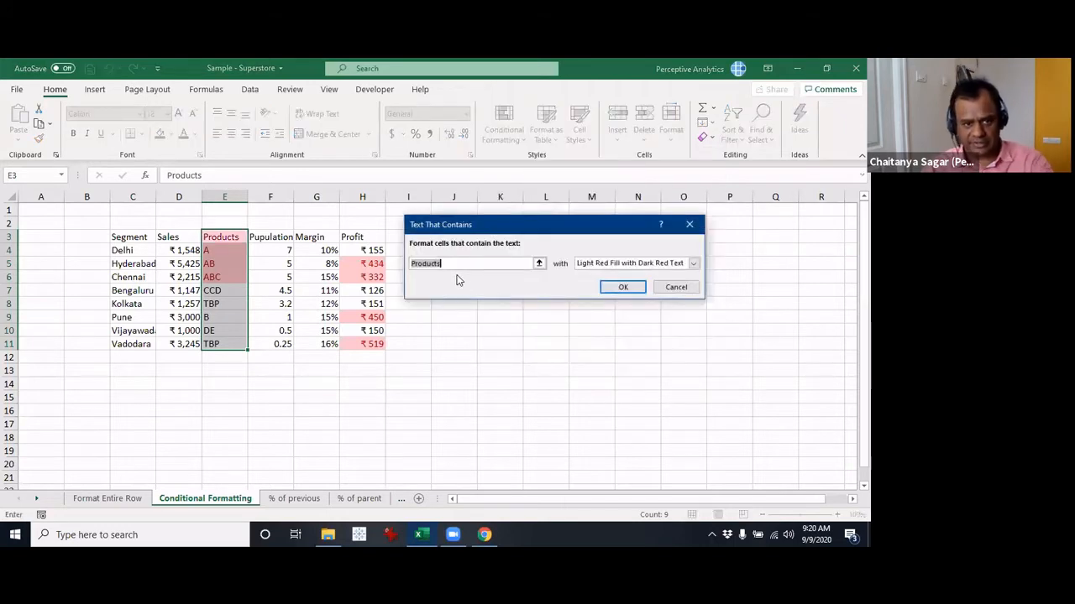
{"action": "type", "text": "a"}
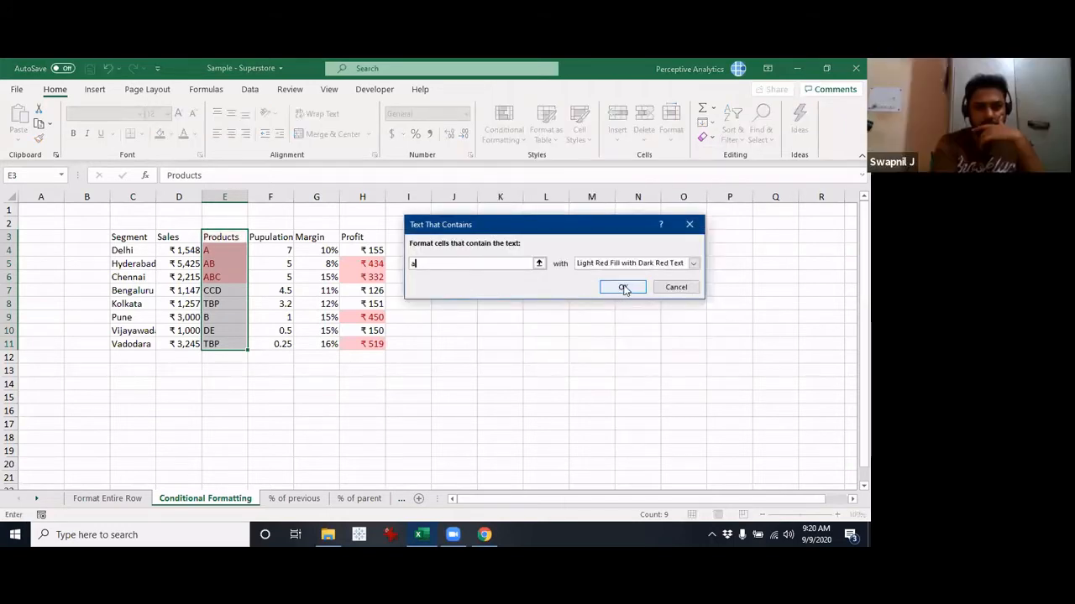
{"action": "key", "text": "Return"}
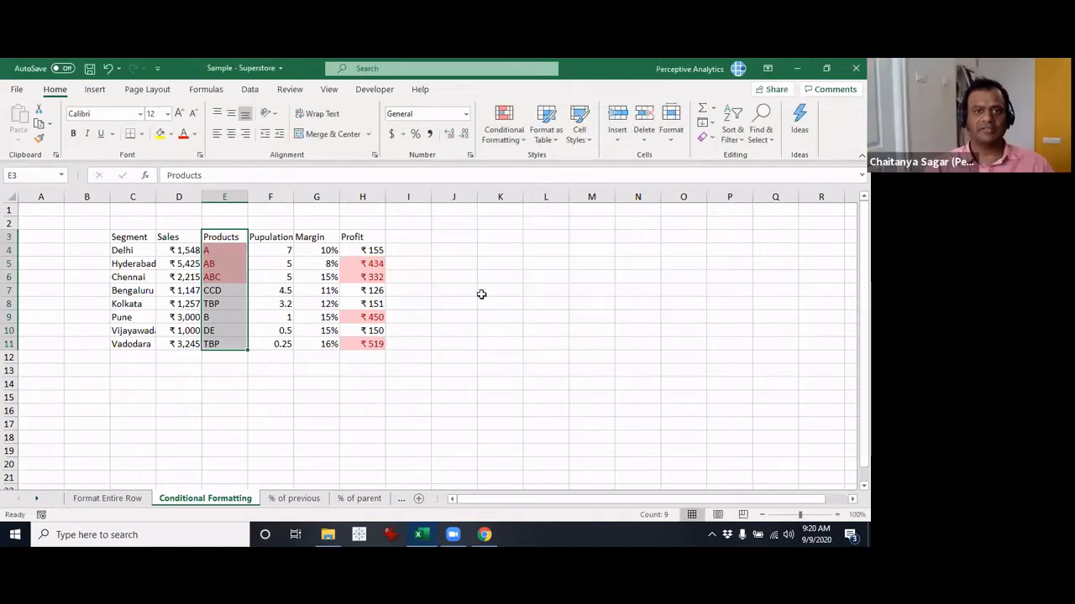
Edit the existing conditional formatting rule on E3:E11 so it formats cells containing lowercase "a", and apply the change.
{"action": "left_click", "coordinate": [506, 134]}
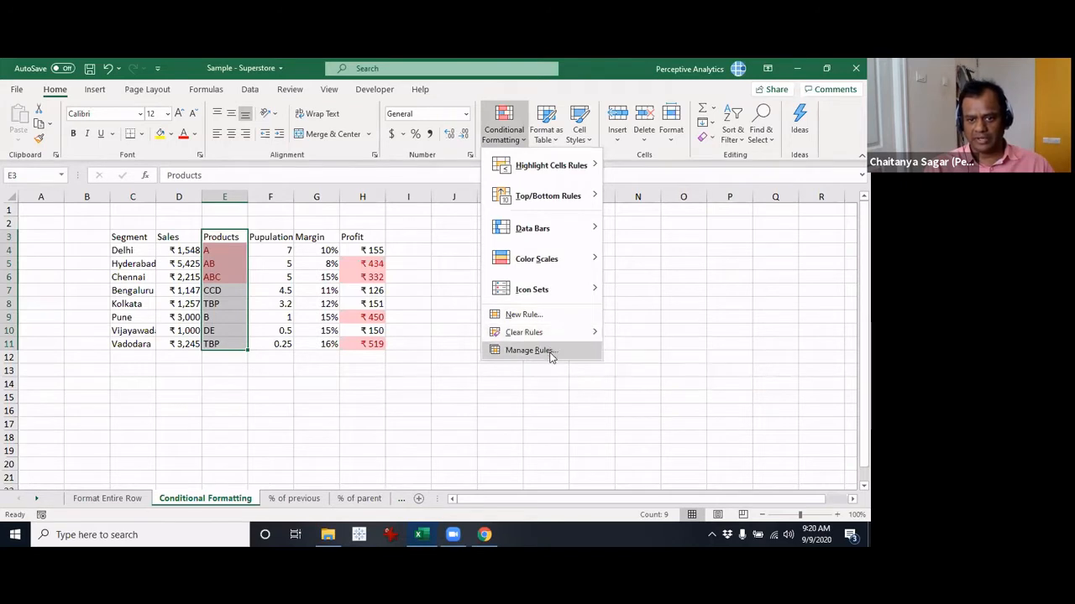
{"action": "left_click", "coordinate": [550, 351]}
{"action": "left_click", "coordinate": [480, 245]}
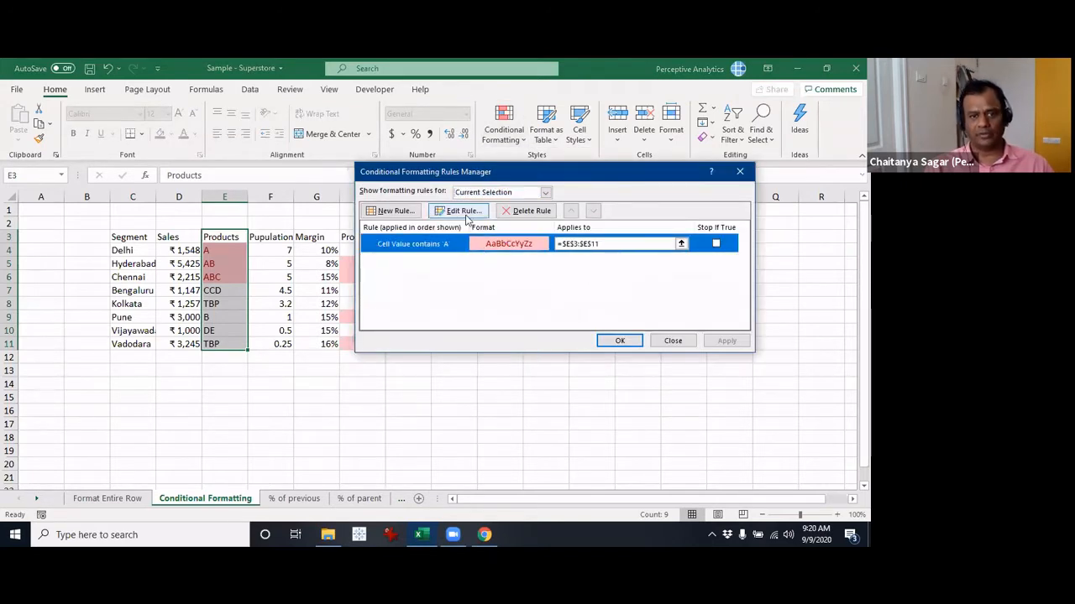
{"action": "left_click", "coordinate": [464, 212]}
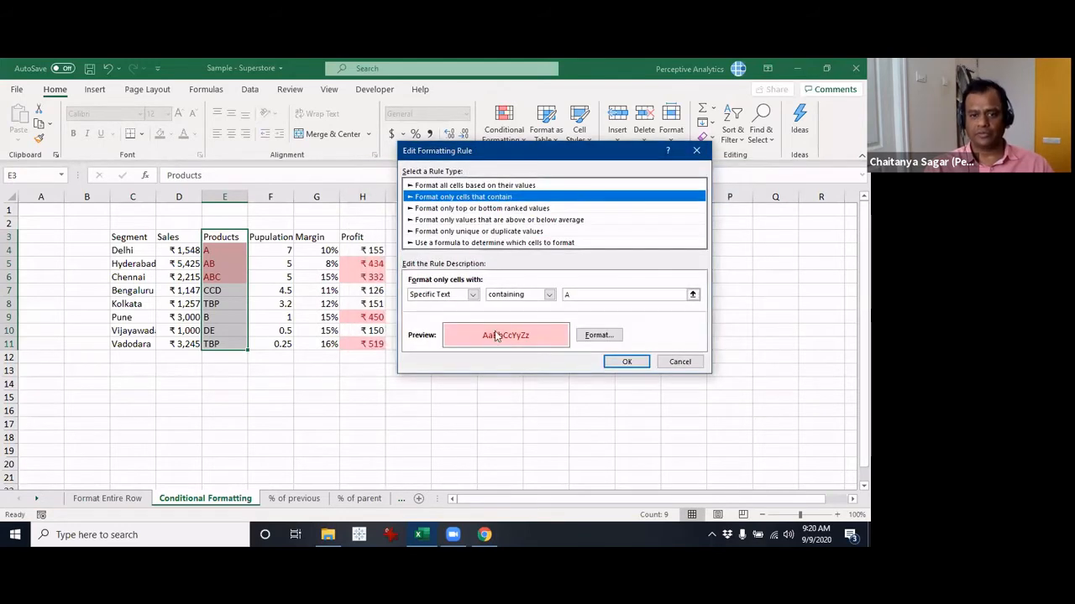
{"action": "left_click", "coordinate": [568, 296]}
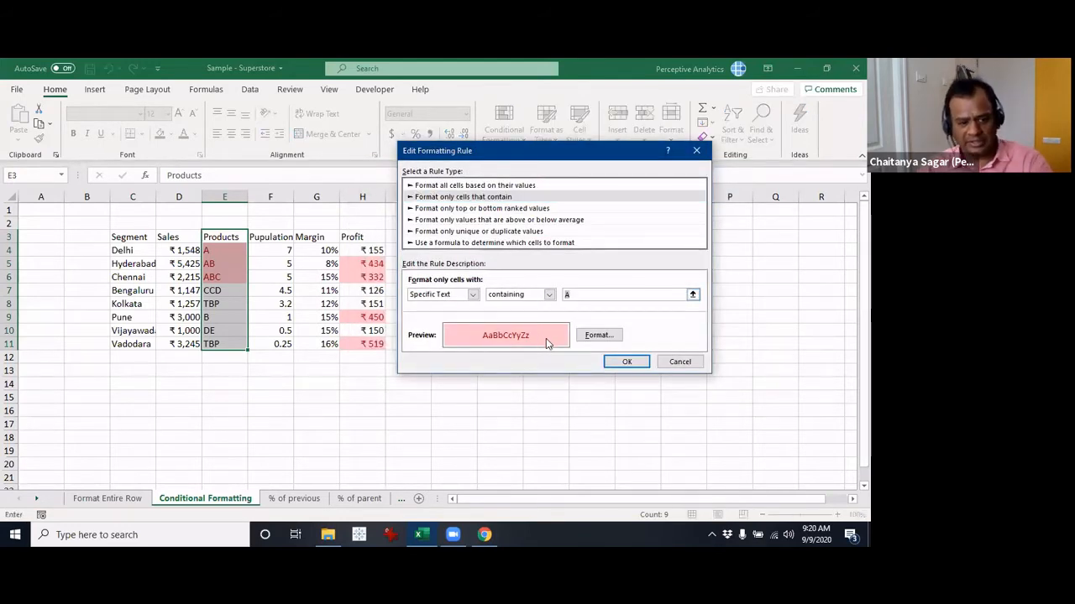
{"action": "left_click", "coordinate": [630, 363]}
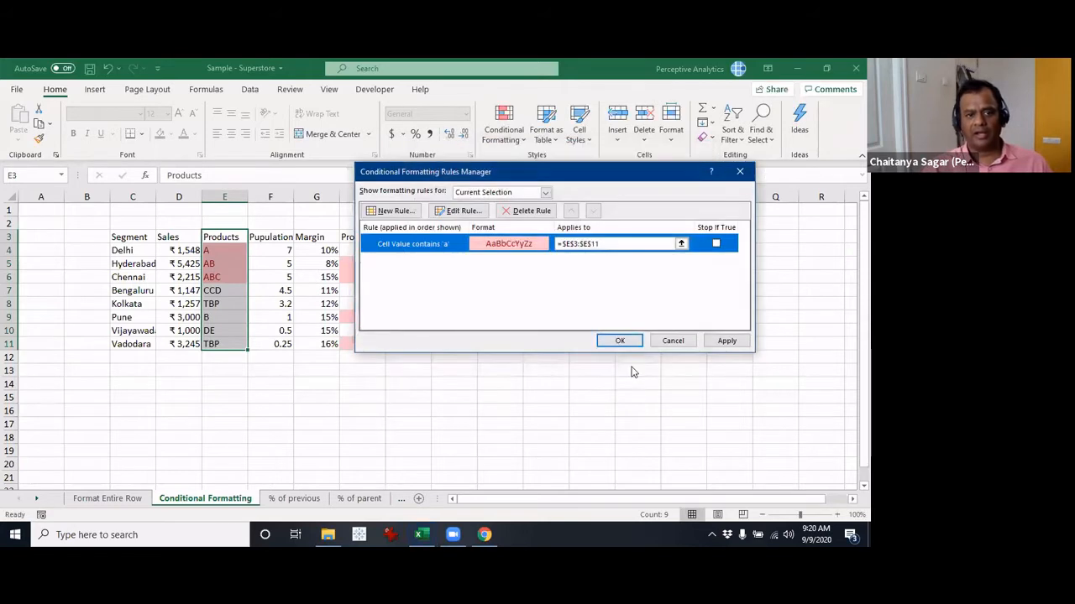
{"action": "left_click", "coordinate": [726, 341]}
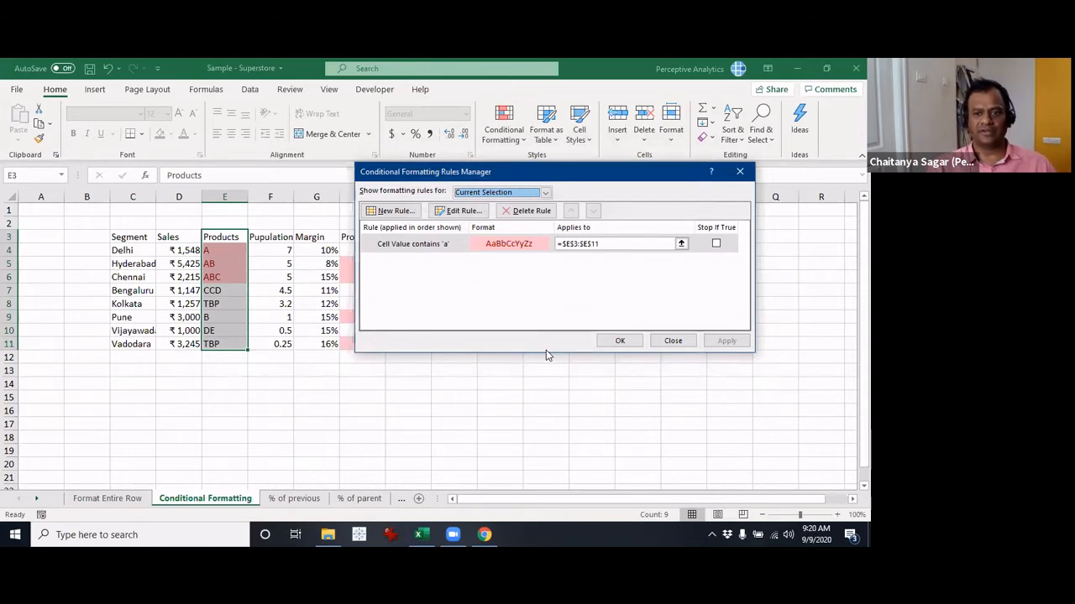
{"action": "left_click", "coordinate": [502, 245]}
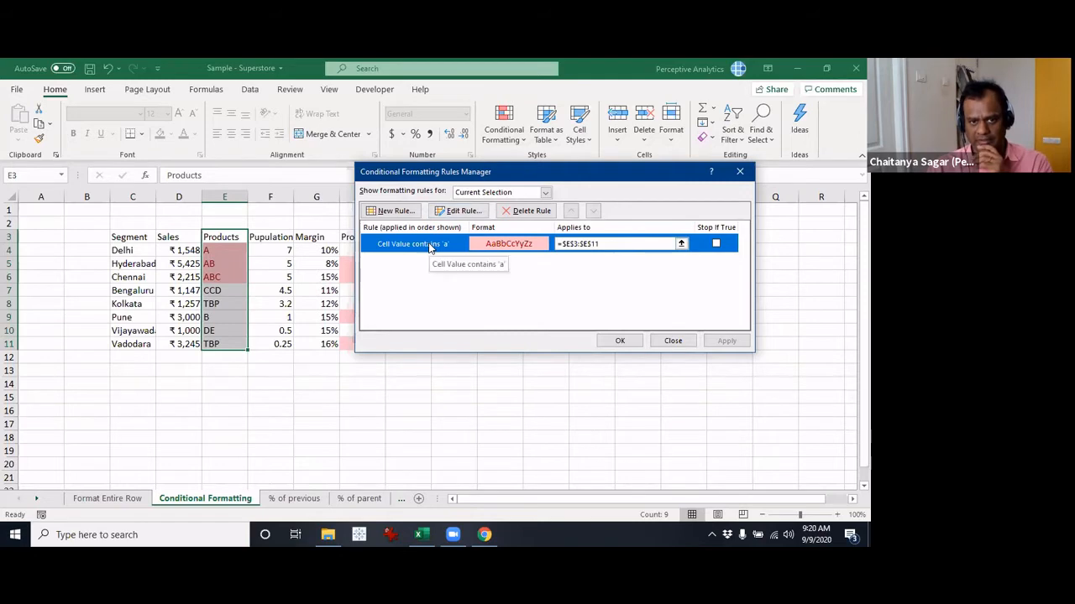
{"action": "left_click", "coordinate": [396, 215]}
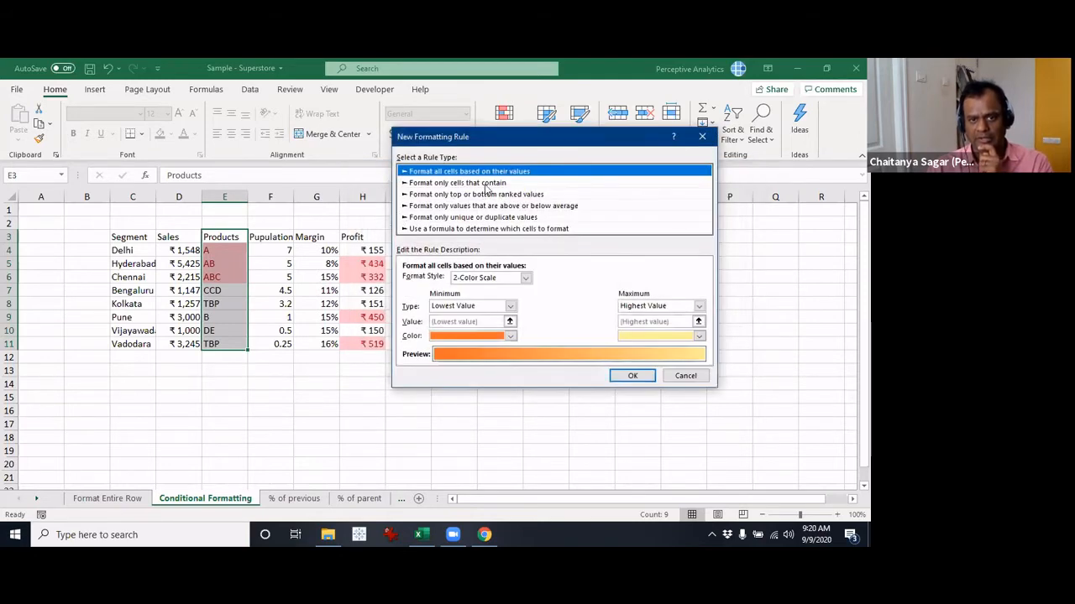
{"action": "left_click", "coordinate": [487, 183]}
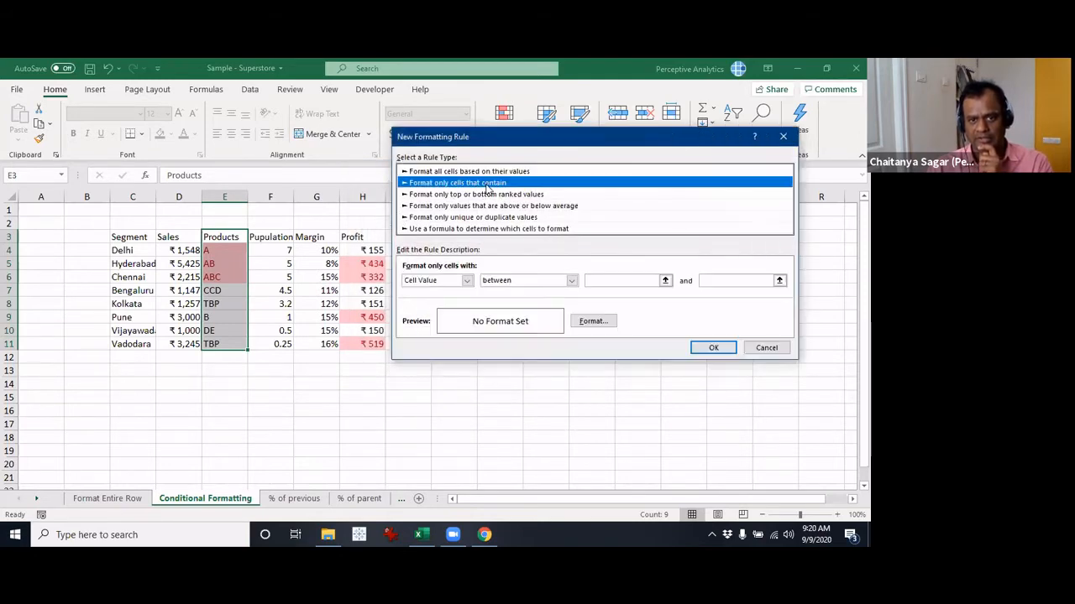
{"action": "left_click", "coordinate": [514, 282]}
{"action": "left_click", "coordinate": [522, 307]}
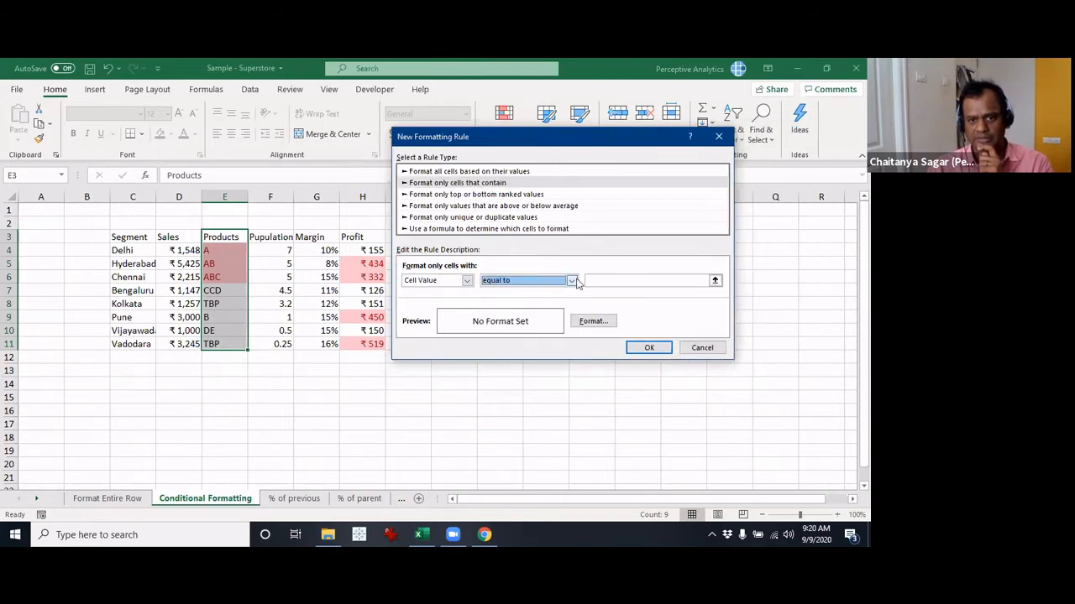
{"action": "left_click", "coordinate": [601, 282]}
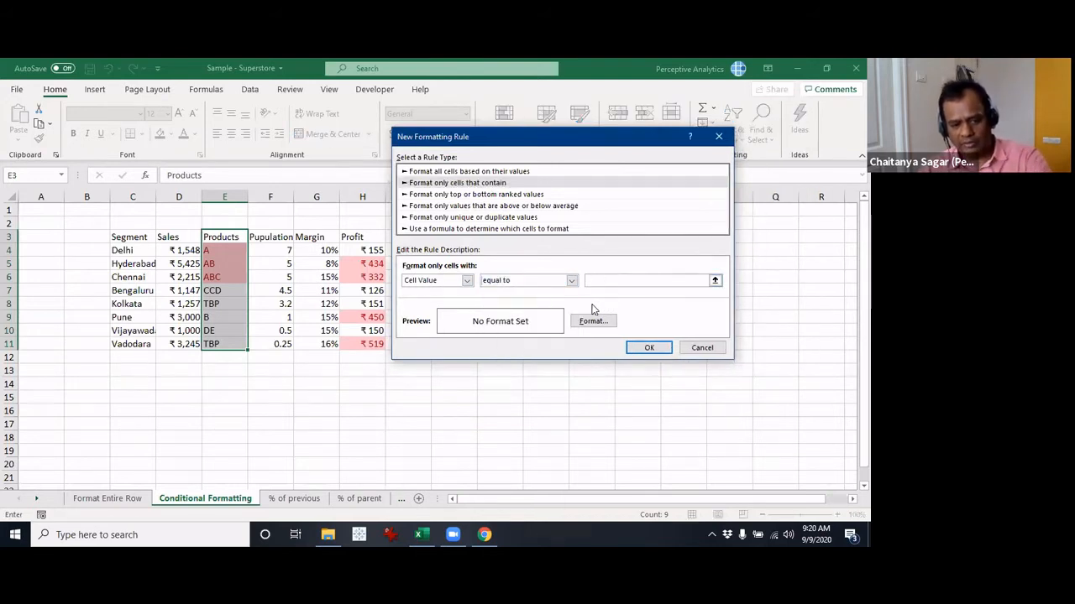
{"action": "type", "text": "B"}
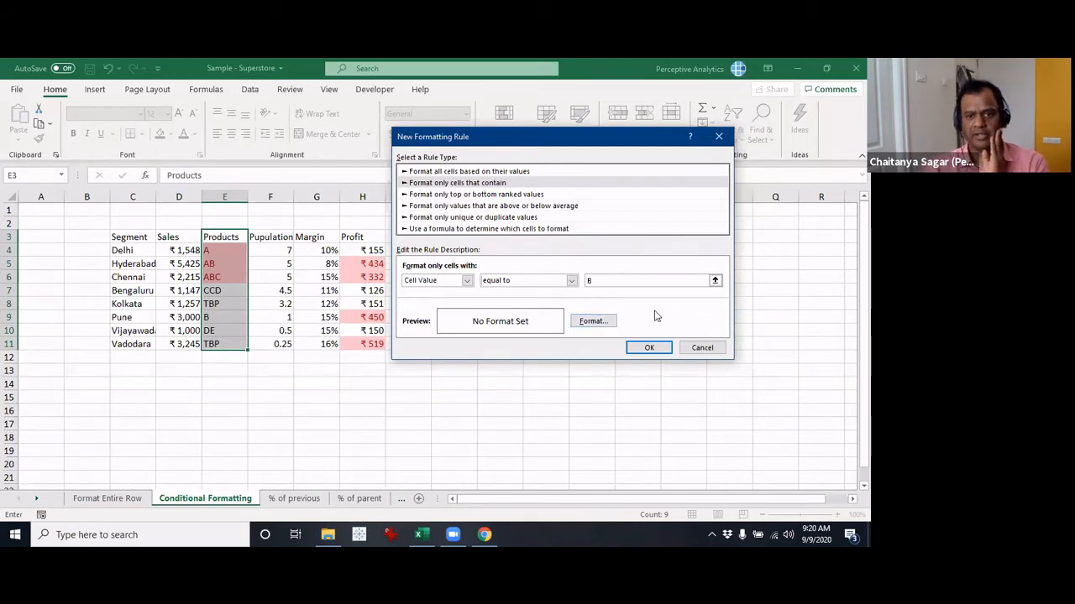
{"action": "left_click", "coordinate": [592, 323]}
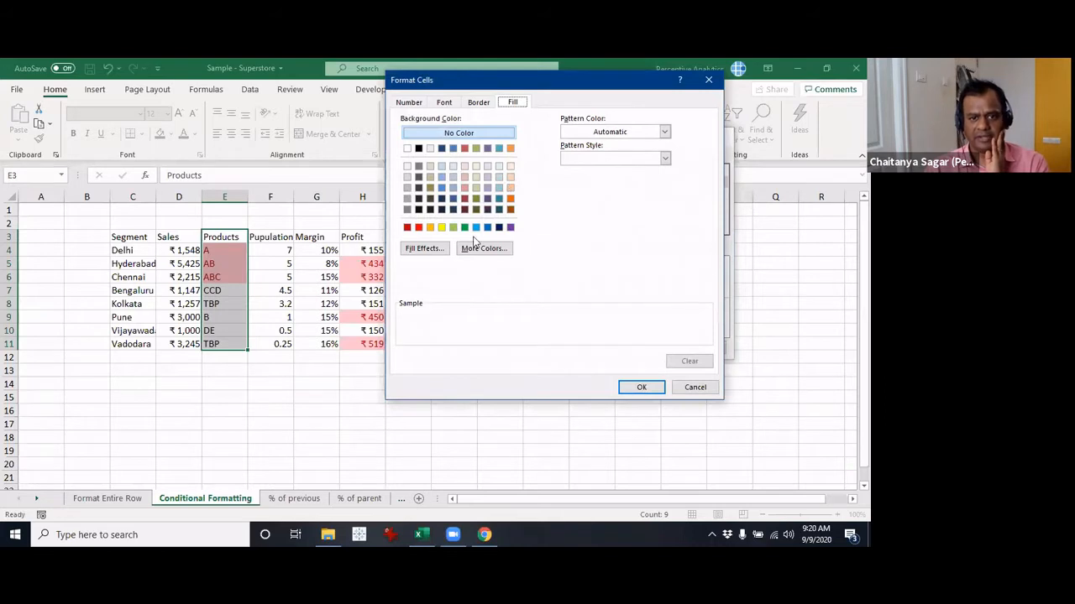
{"action": "left_click", "coordinate": [581, 160]}
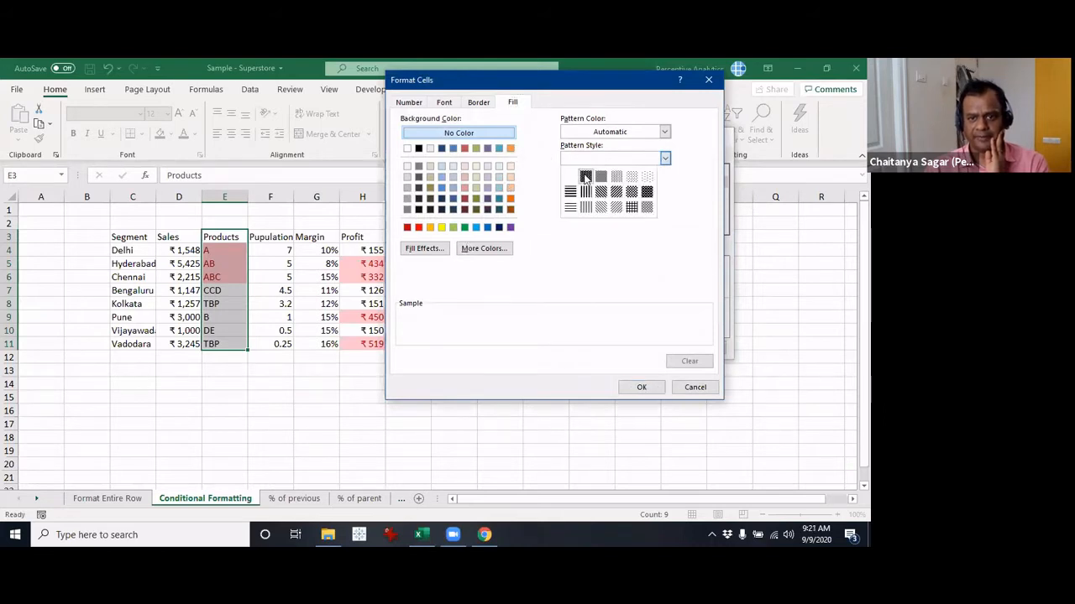
{"action": "left_click", "coordinate": [592, 283]}
{"action": "left_click", "coordinate": [619, 132]}
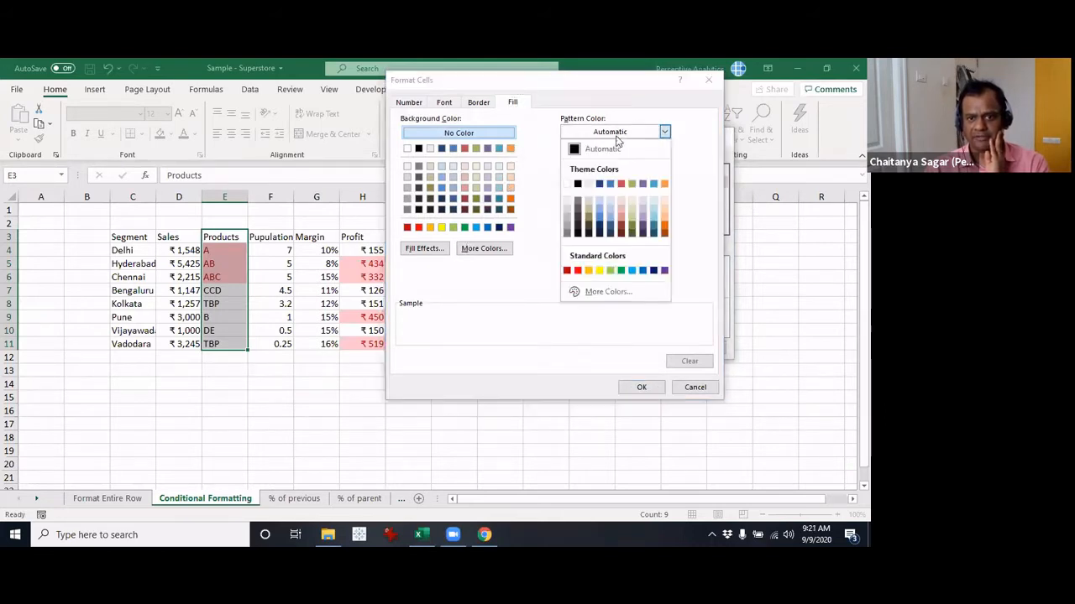
{"action": "left_click", "coordinate": [662, 214]}
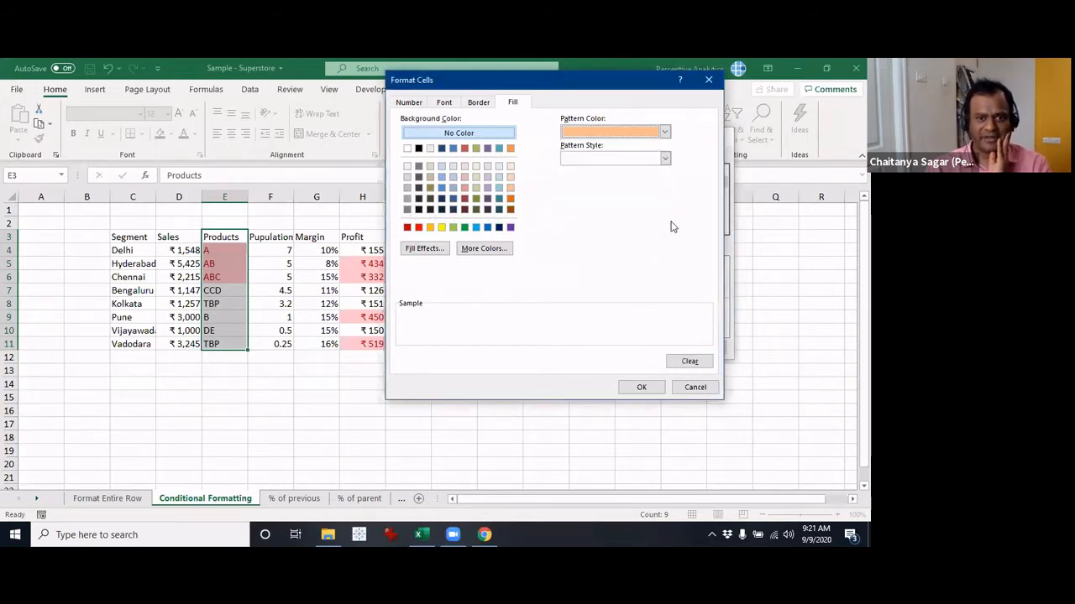
{"action": "left_click", "coordinate": [697, 388]}
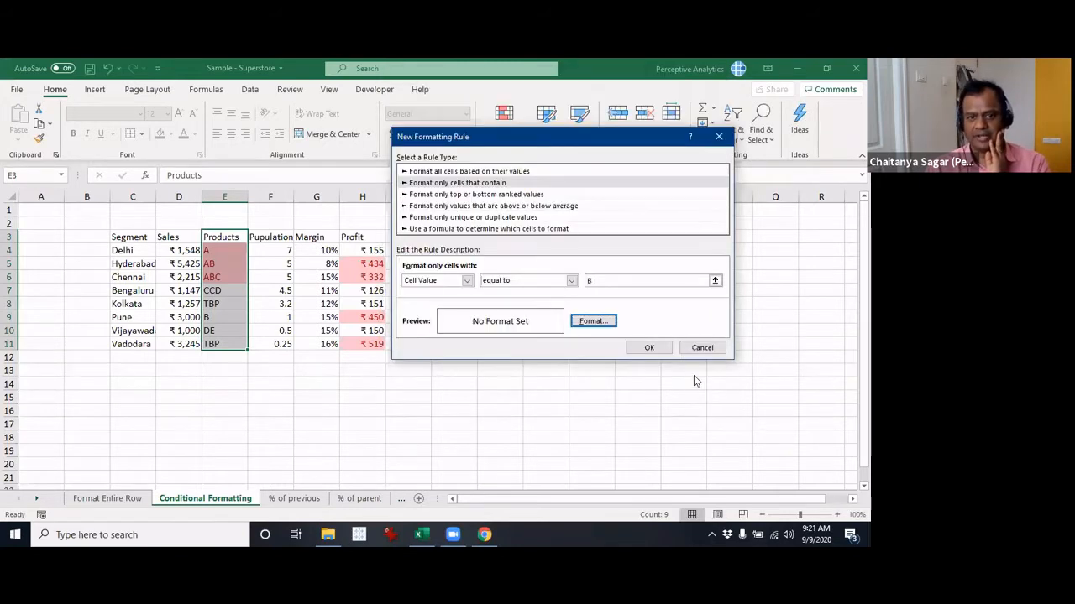
{"action": "left_click", "coordinate": [702, 349]}
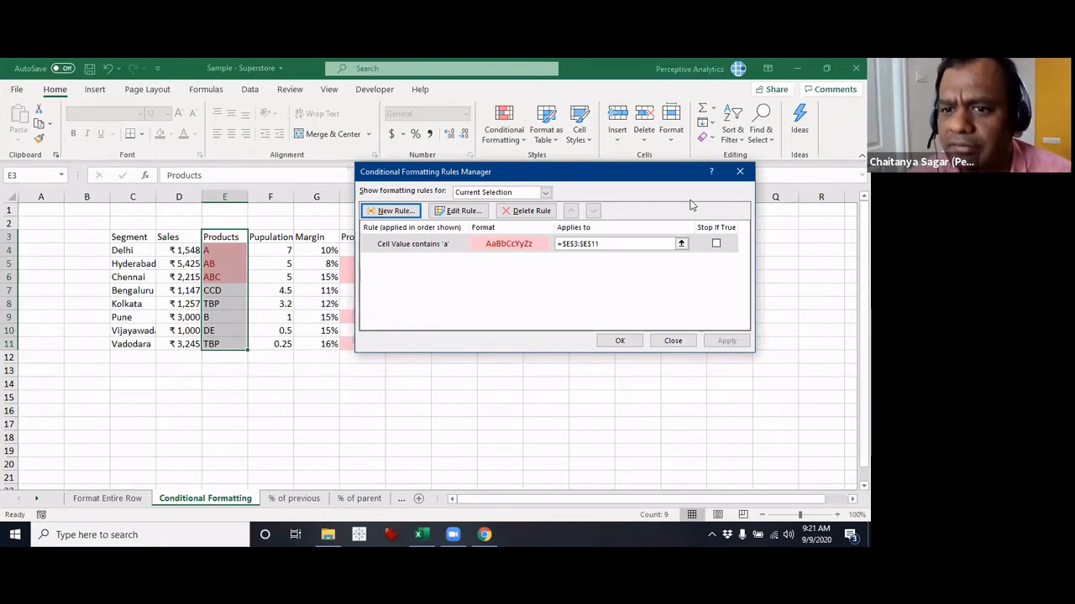
{"action": "left_click", "coordinate": [452, 245]}
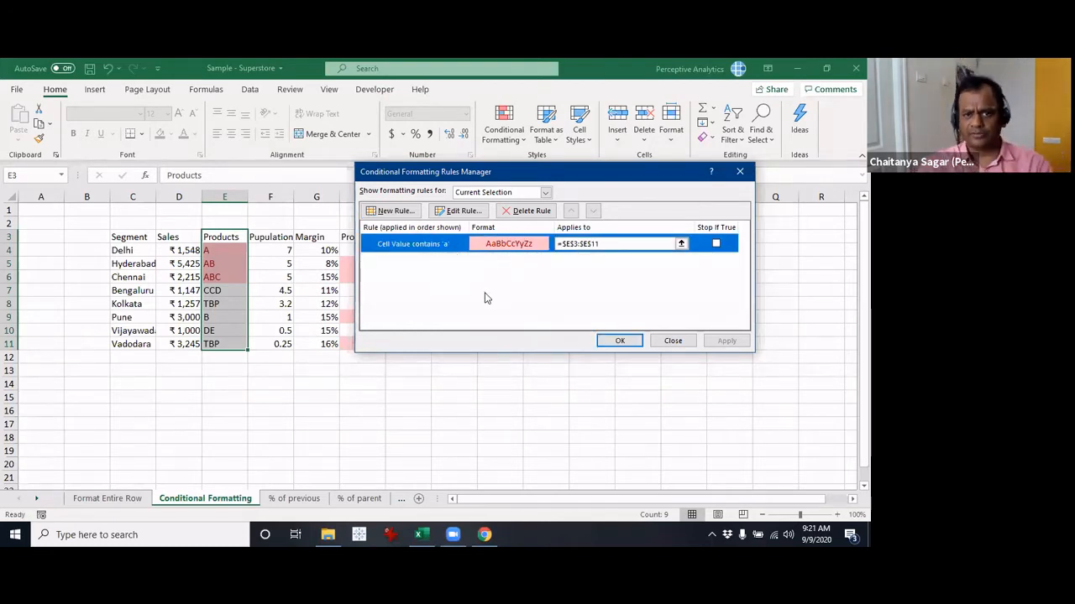
{"action": "left_click", "coordinate": [673, 341]}
Highlight the cells in E3:E11 of the Products column that contain the text "B" with Yellow Fill with Dark Yellow Text.
{"action": "left_click", "coordinate": [504, 139]}
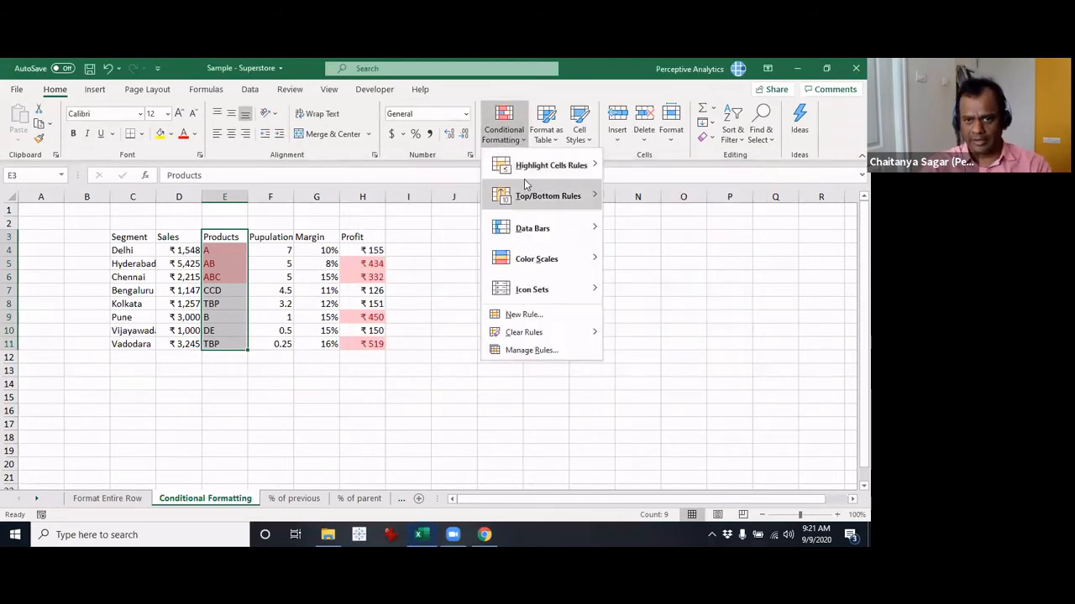
{"action": "mouse_move", "coordinate": [534, 170]}
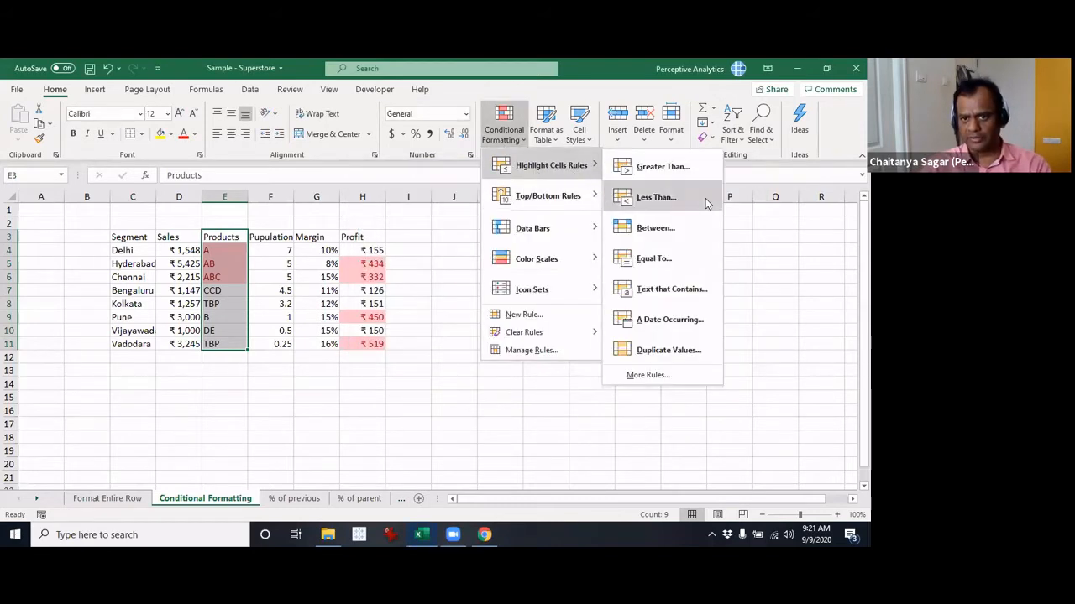
{"action": "left_click", "coordinate": [698, 294]}
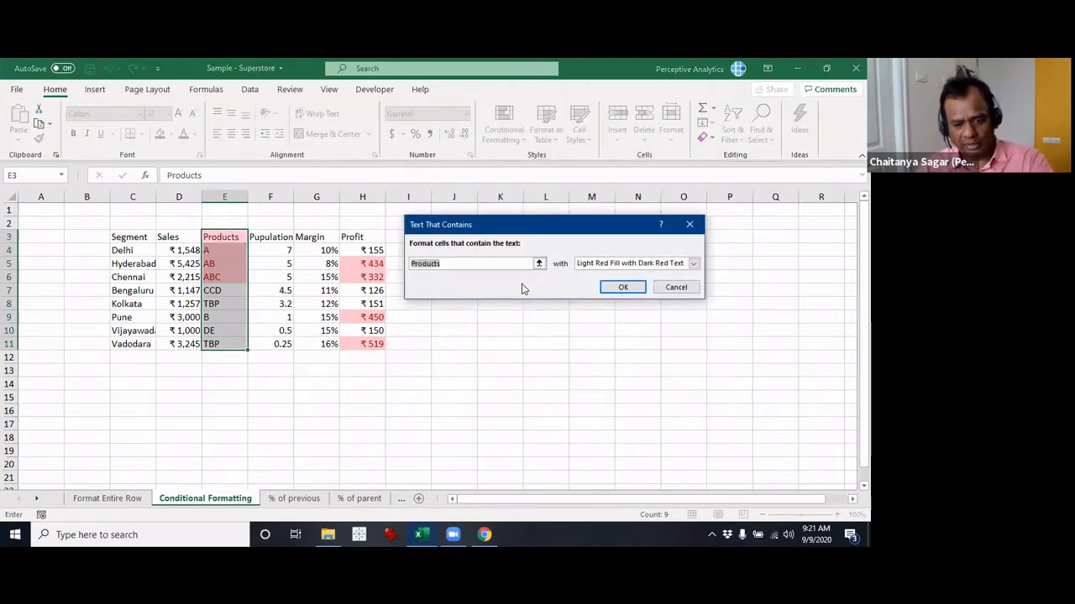
{"action": "type", "text": "B"}
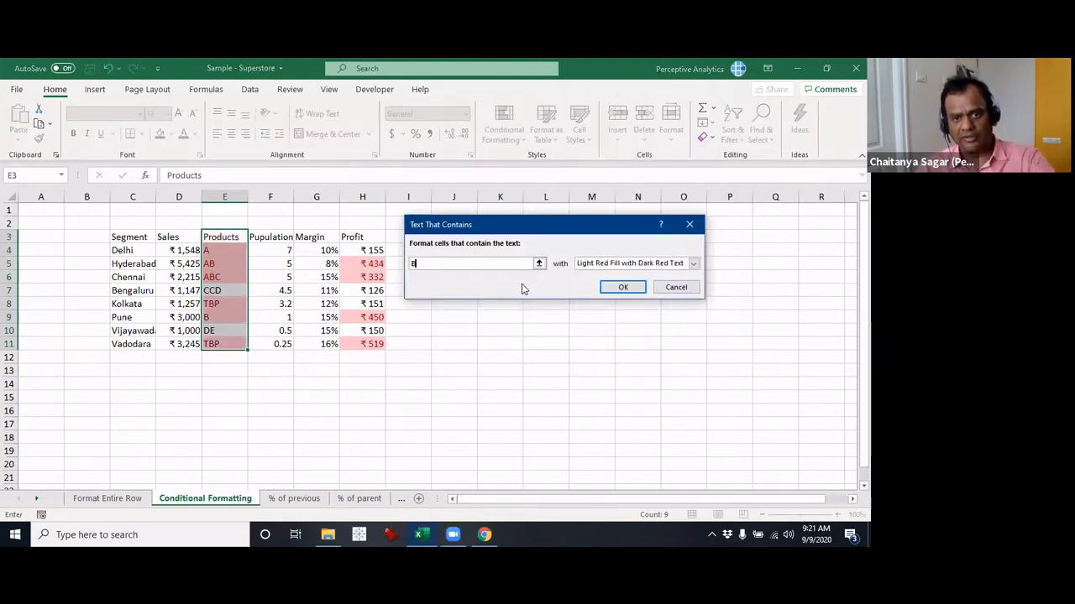
{"action": "left_click", "coordinate": [626, 266]}
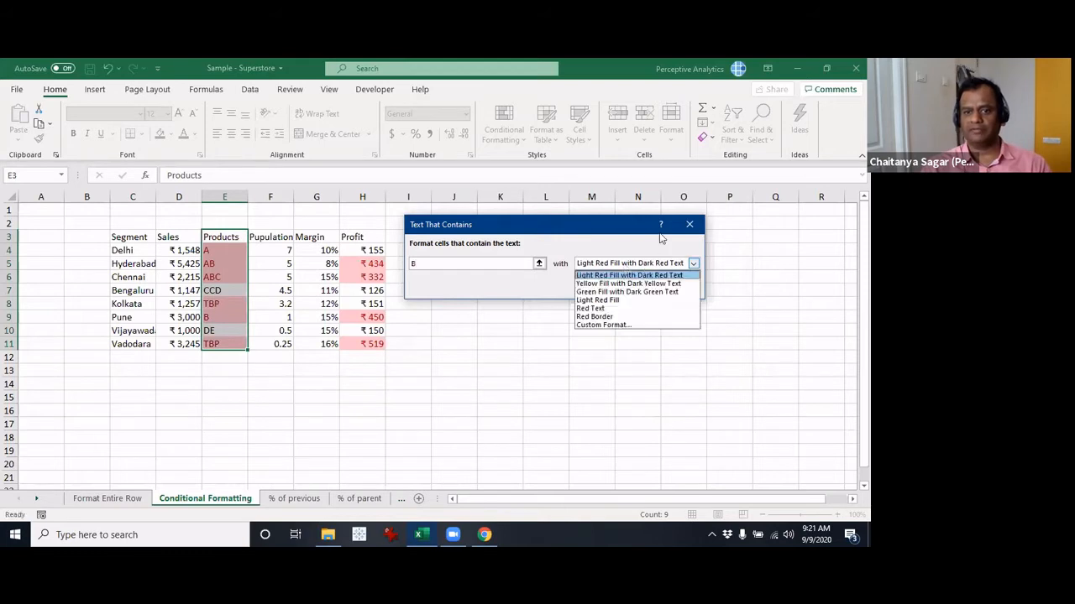
{"action": "left_click", "coordinate": [634, 266]}
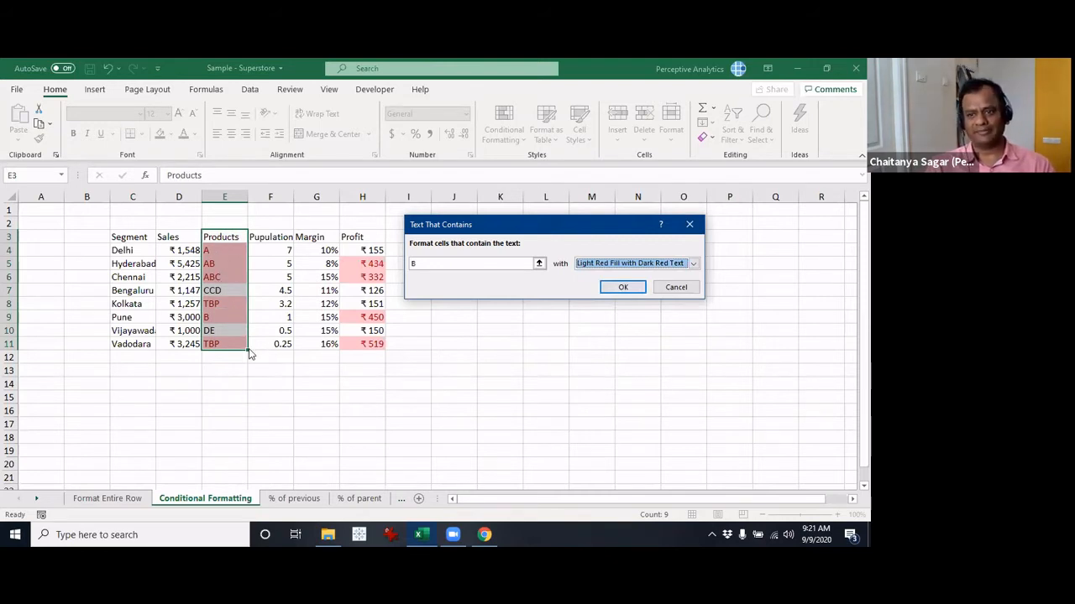
{"action": "left_click", "coordinate": [630, 267]}
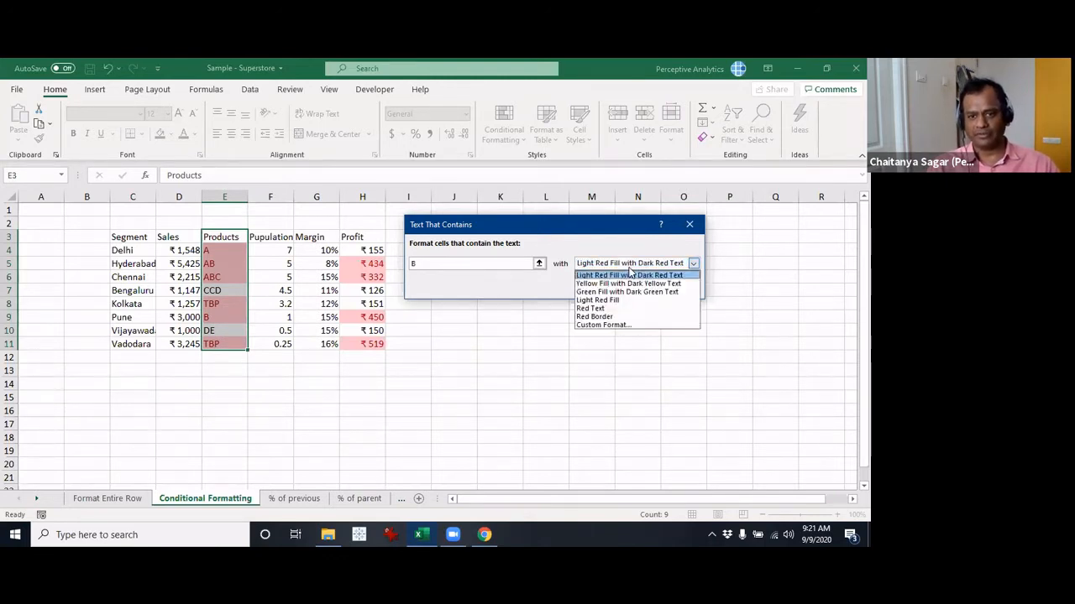
{"action": "left_click", "coordinate": [632, 284]}
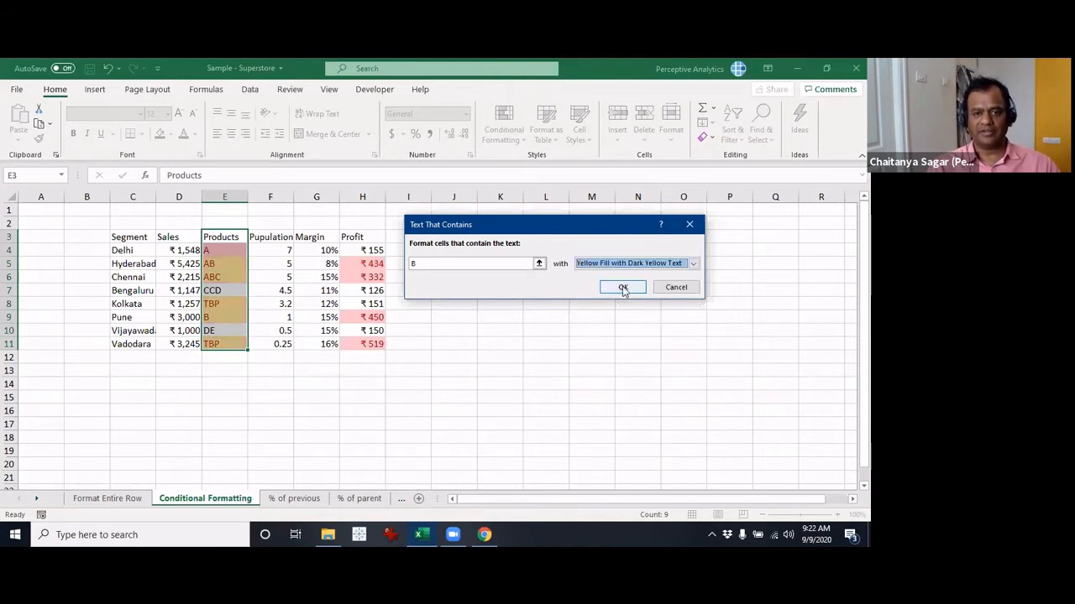
{"action": "left_click", "coordinate": [623, 286]}
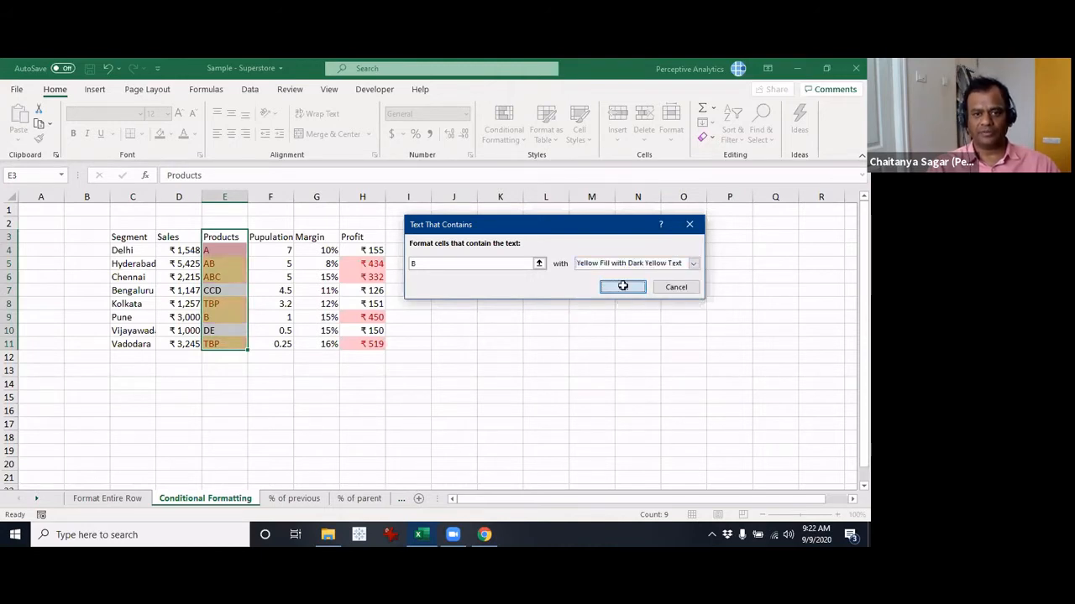
{"action": "left_click", "coordinate": [332, 372]}
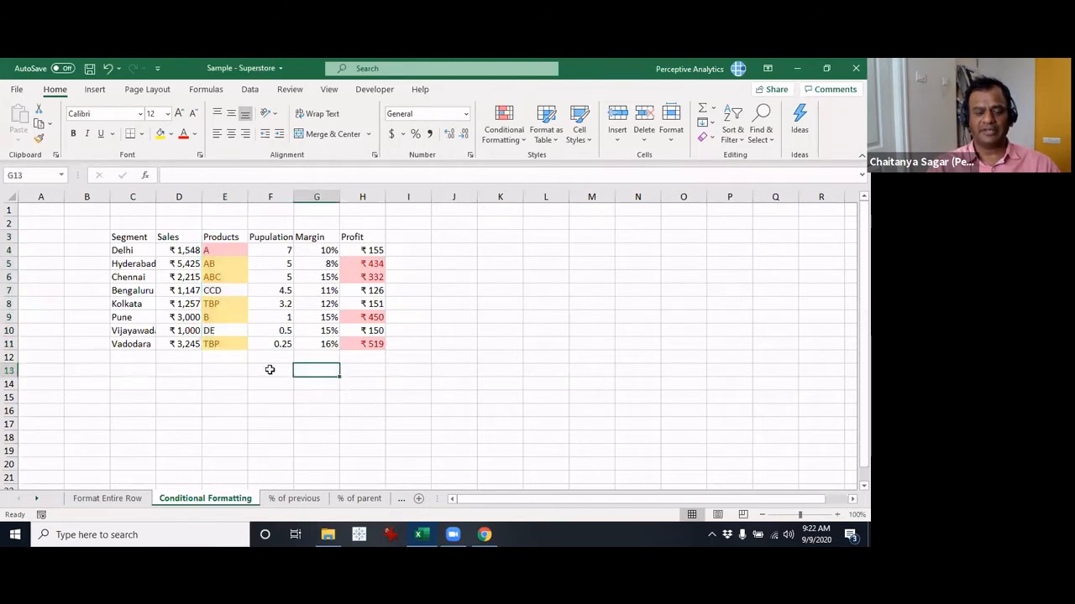
Test the text rules by setting Hyderabad's product in E5 to A, and restore it to AB.
{"action": "left_click", "coordinate": [228, 266]}
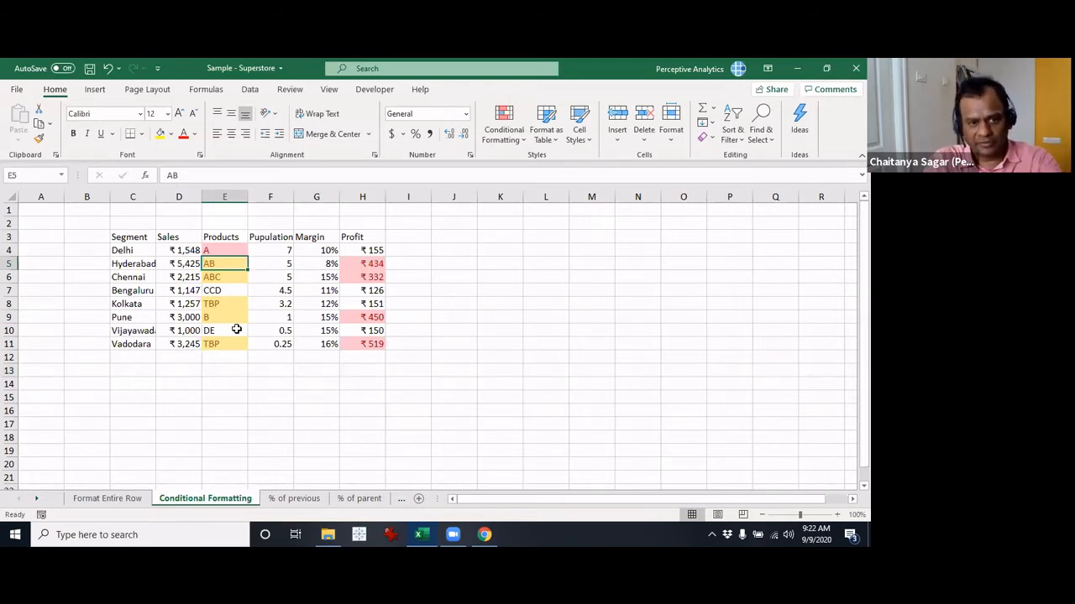
{"action": "type", "text": "A"}
{"action": "key", "text": "Return"}
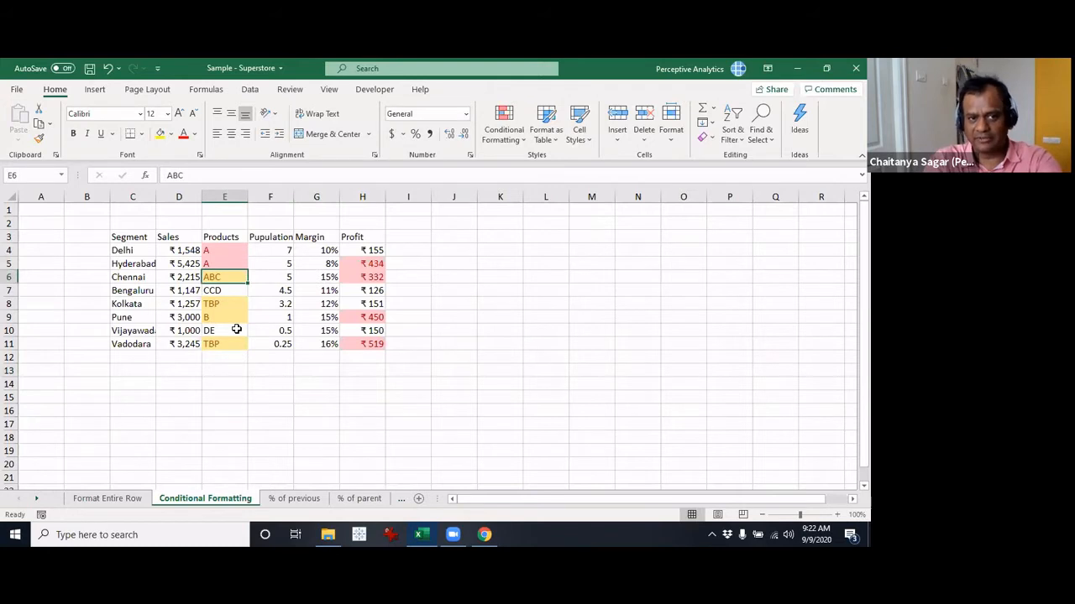
{"action": "key", "text": "Up"}
{"action": "type", "text": "ABC"}
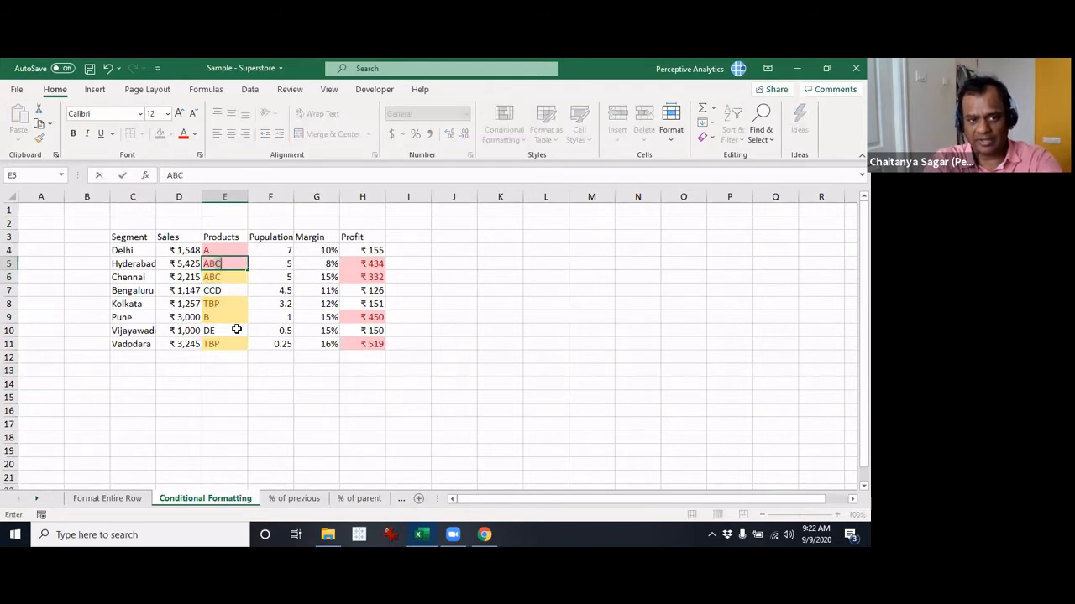
{"action": "key", "text": "BackSpace"}
{"action": "key", "text": "Return"}
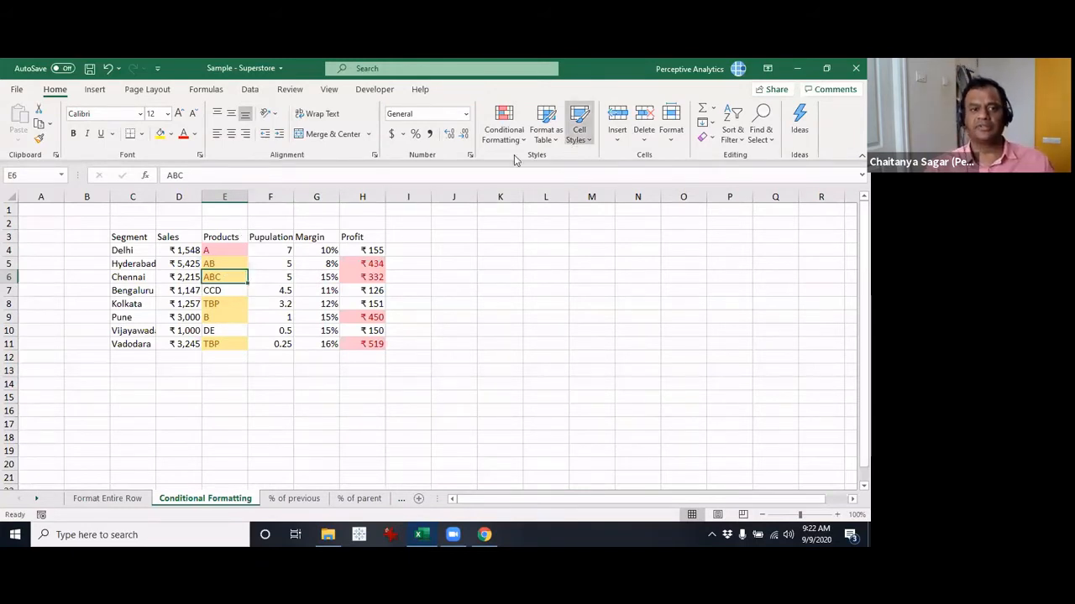
Examine the date periods offered by the A Date Occurring highlight rule, and cancel without creating a rule.
{"action": "left_click", "coordinate": [504, 127]}
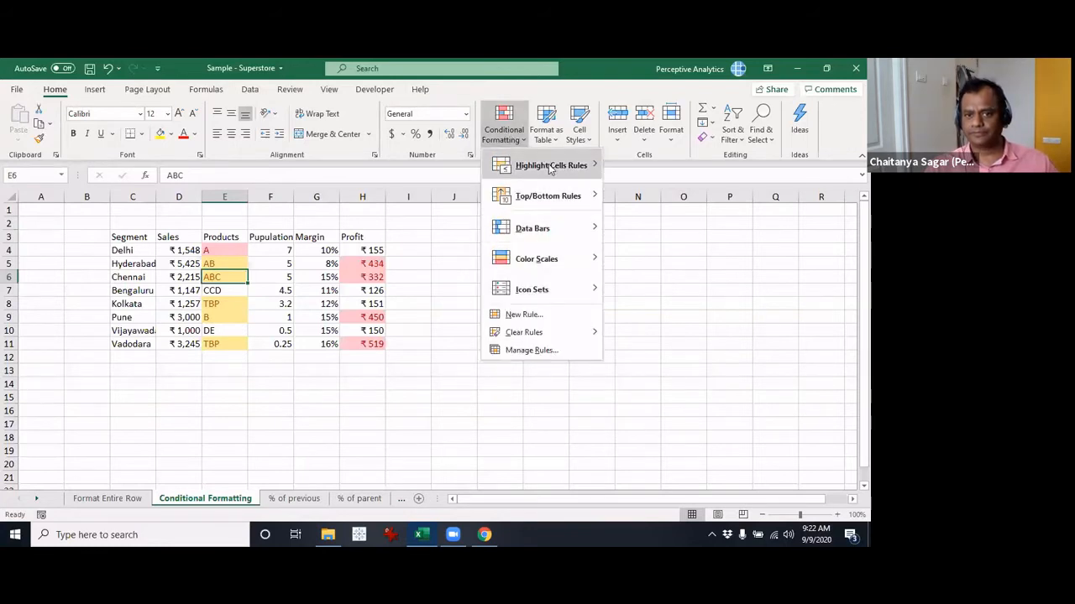
{"action": "mouse_move", "coordinate": [550, 169]}
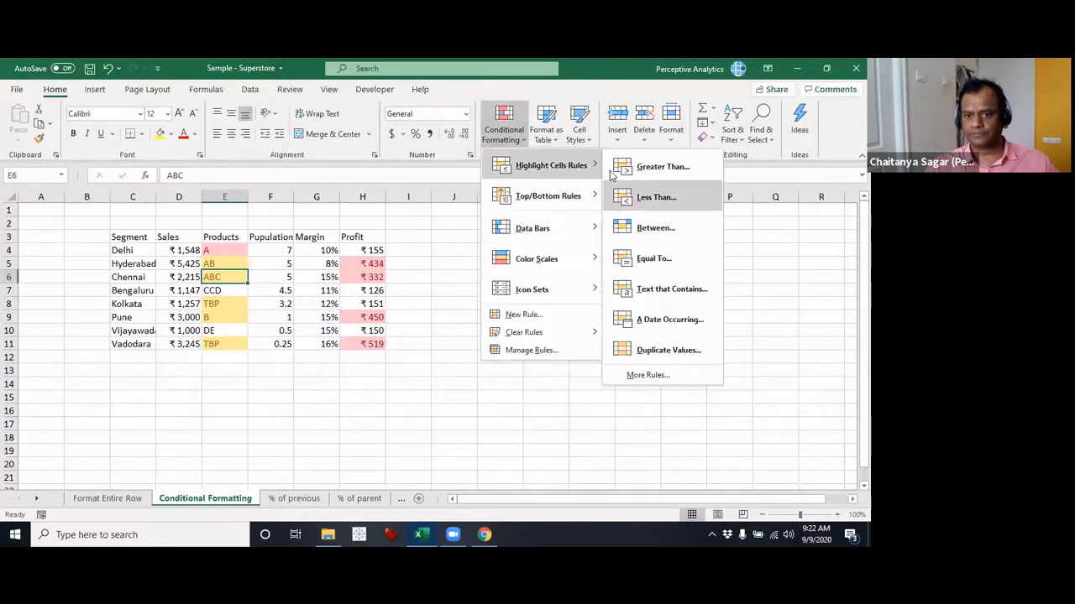
{"action": "left_click", "coordinate": [686, 323]}
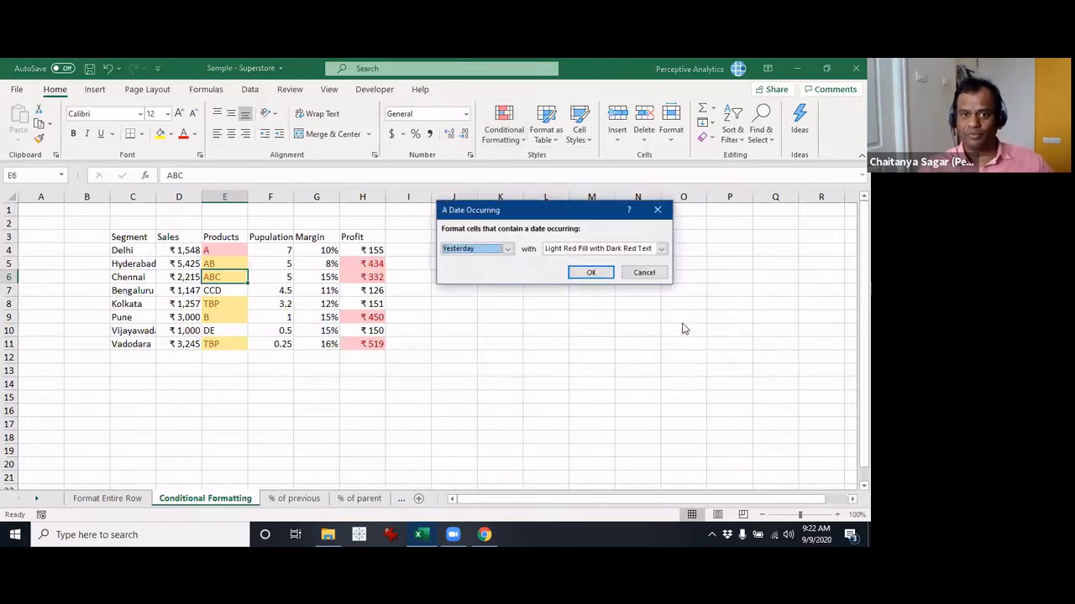
{"action": "left_click", "coordinate": [507, 248]}
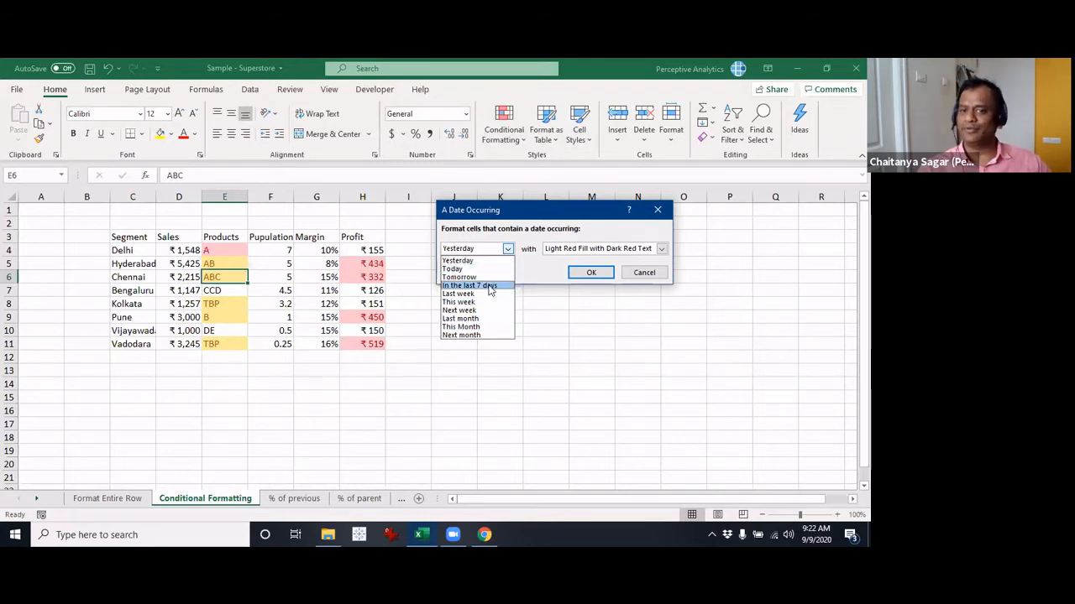
{"action": "left_click", "coordinate": [576, 270]}
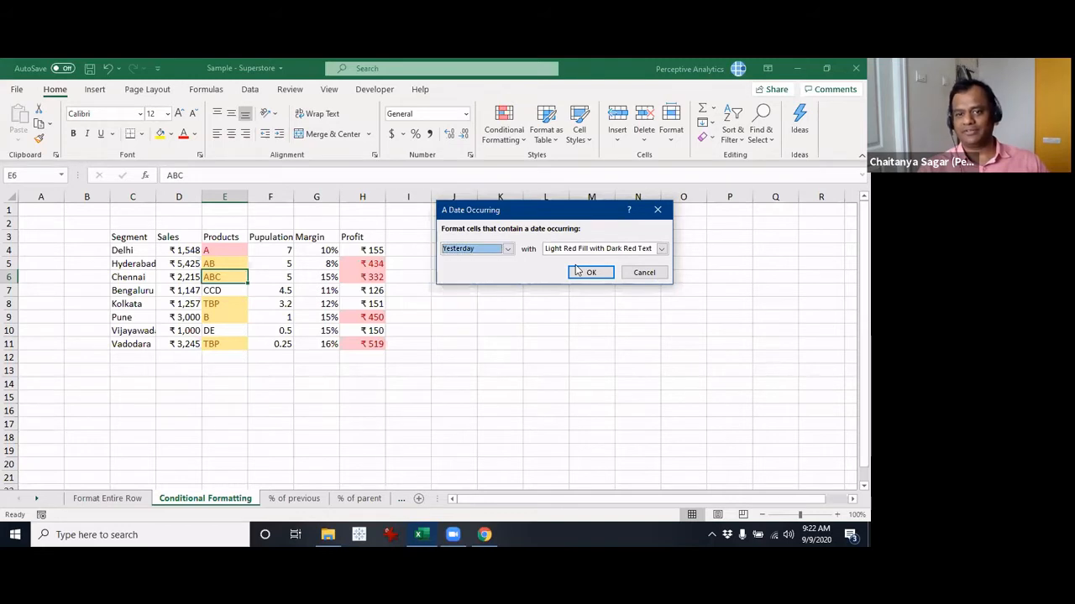
{"action": "left_click", "coordinate": [508, 249]}
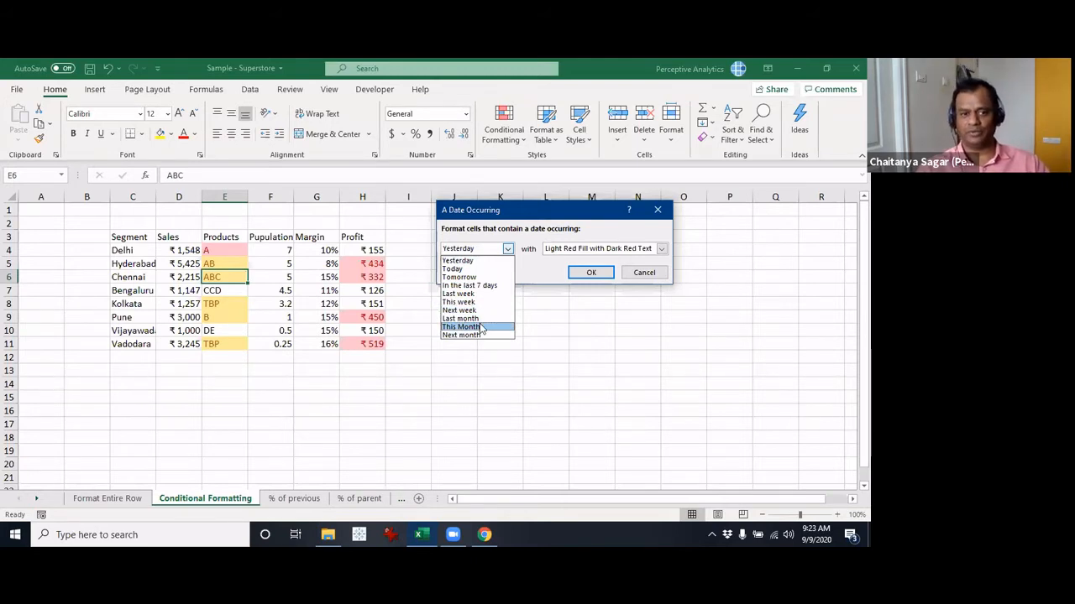
{"action": "left_click", "coordinate": [636, 225]}
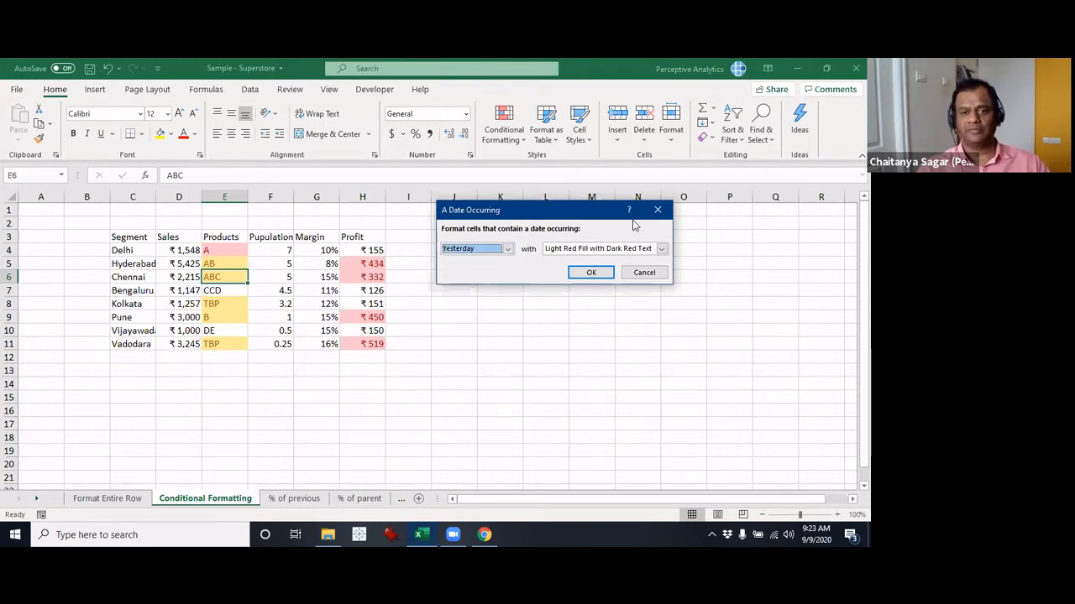
{"action": "left_click", "coordinate": [644, 272]}
Delete both text rules, for "B" and "a", from the Products cells E4:E11 in the conditional formatting rules manager.
{"action": "left_click", "coordinate": [504, 122]}
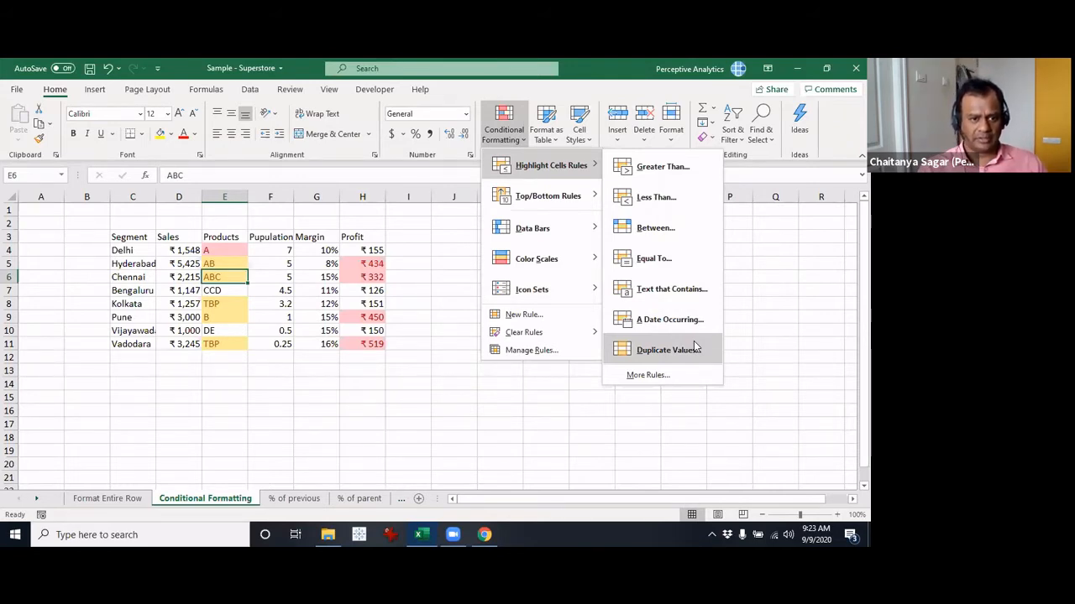
{"action": "left_click", "coordinate": [290, 323]}
{"action": "left_click_drag", "start_coordinate": [235, 251], "coordinate": [213, 344]}
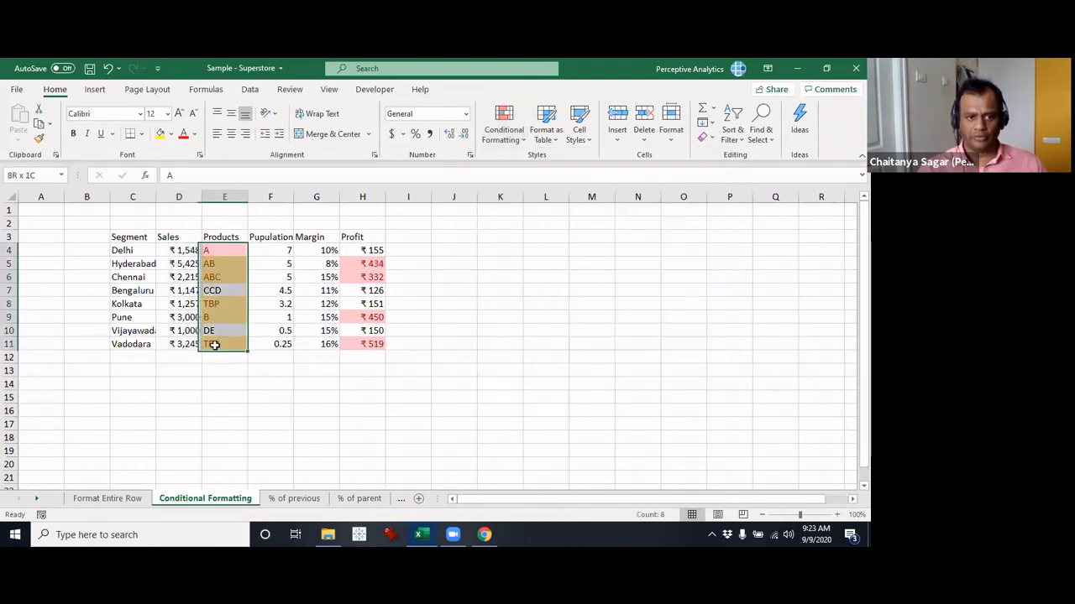
{"action": "left_click", "coordinate": [502, 127]}
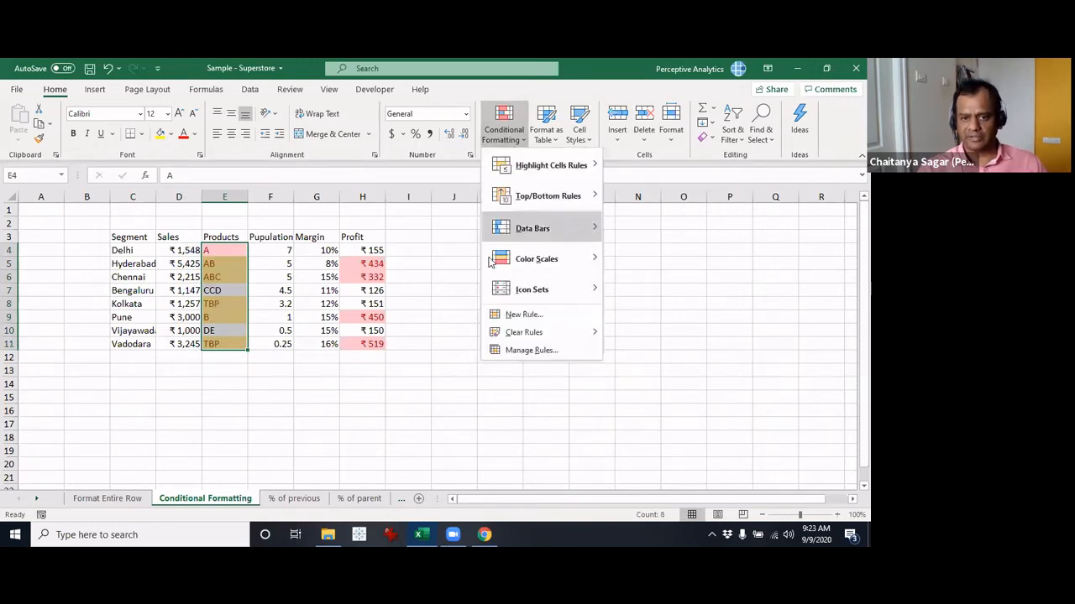
{"action": "left_click", "coordinate": [528, 353]}
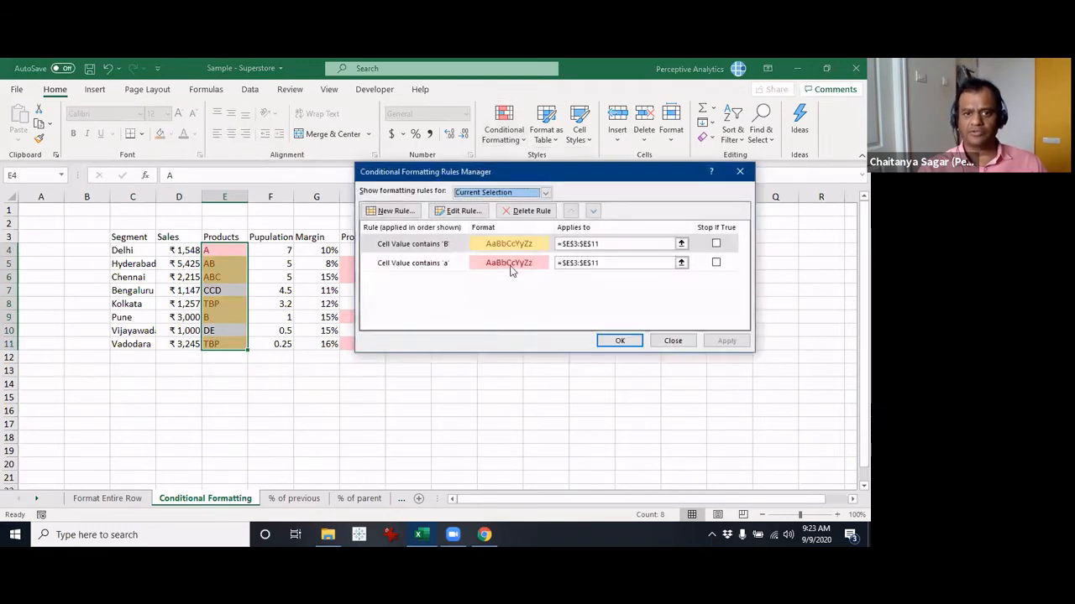
{"action": "left_click", "coordinate": [429, 248]}
{"action": "left_click", "coordinate": [424, 266]}
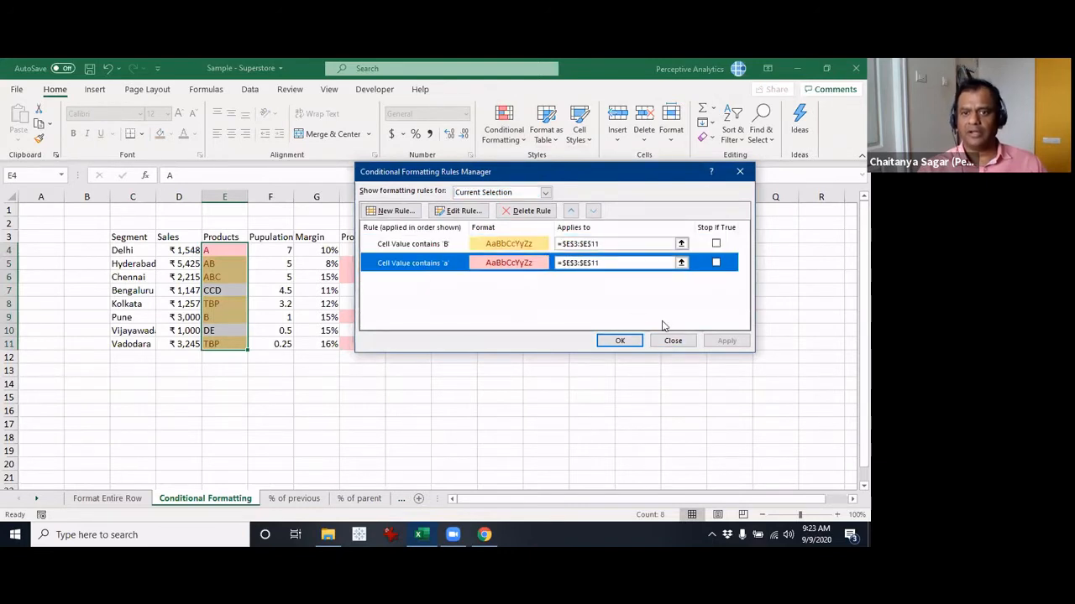
{"action": "left_click", "coordinate": [516, 215]}
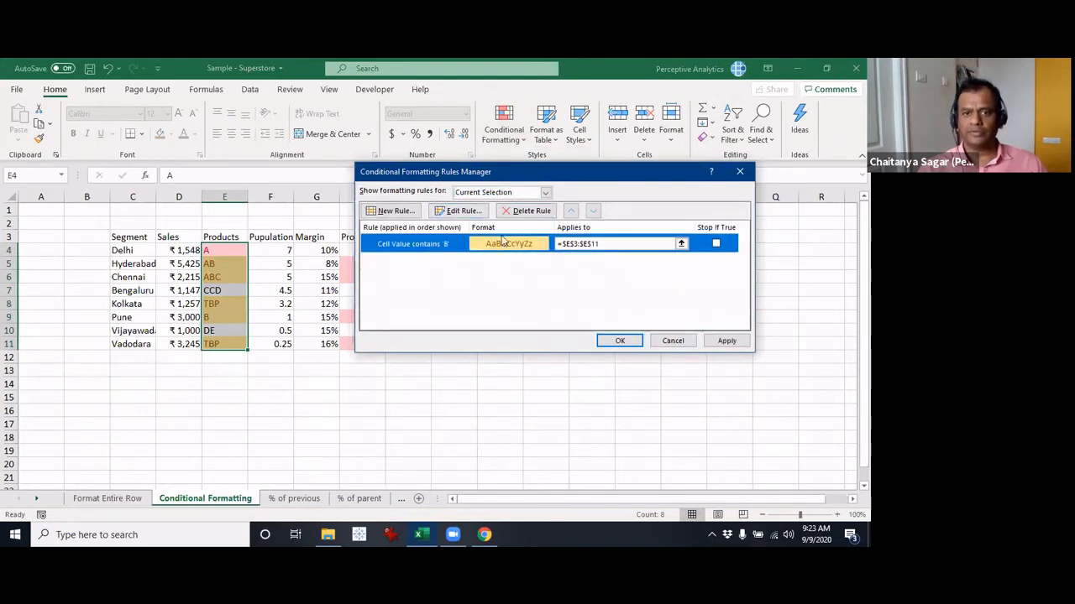
{"action": "left_click", "coordinate": [527, 214]}
{"action": "left_click", "coordinate": [619, 340]}
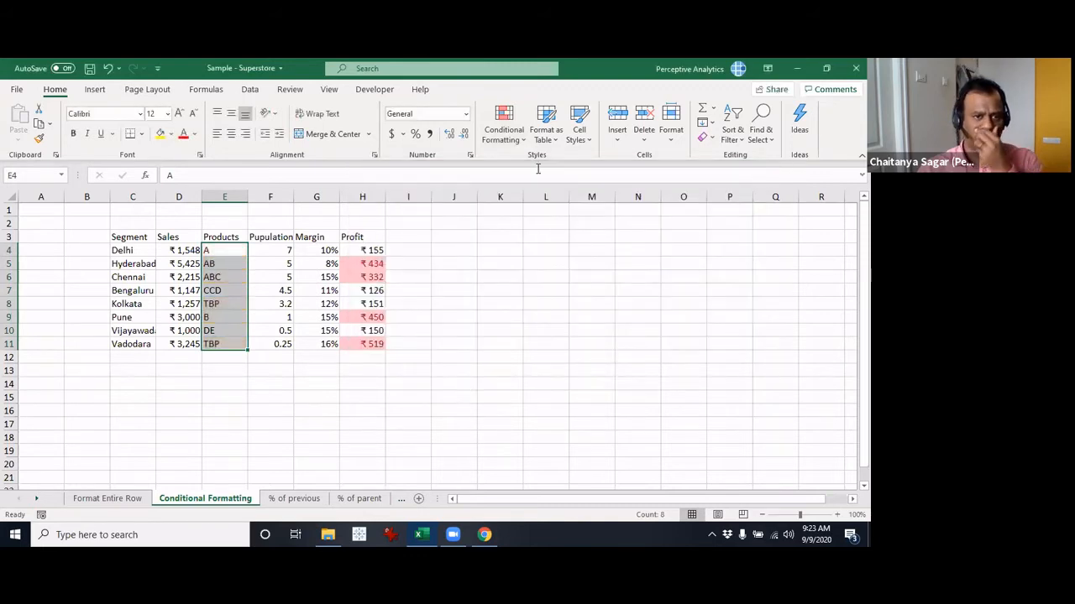
Highlight duplicate values in the Products cells E4:E11 with Light Red Fill with Dark Red Text.
{"action": "left_click", "coordinate": [504, 126]}
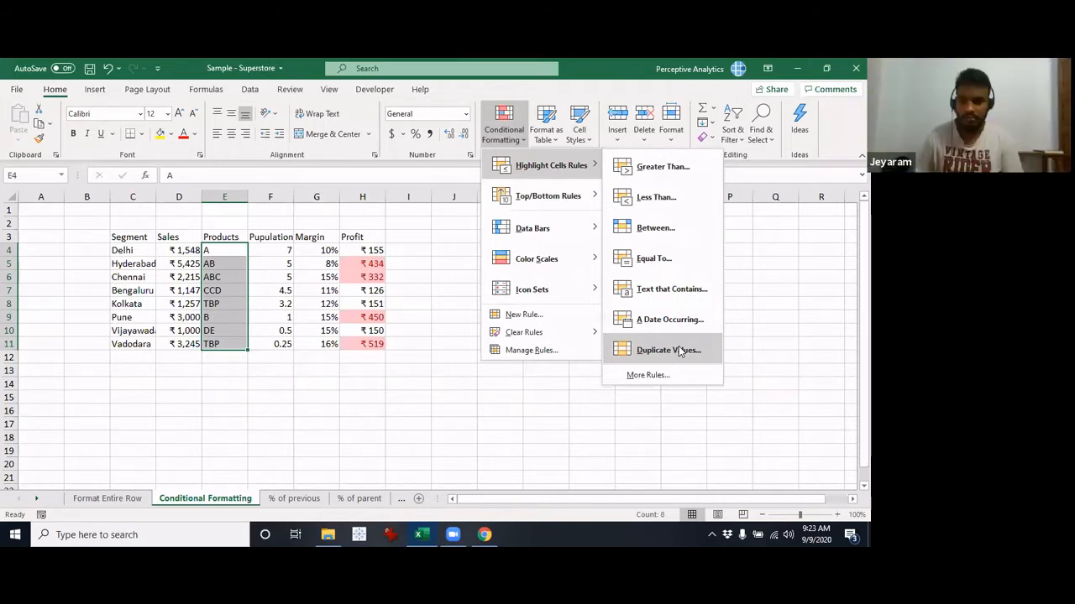
{"action": "left_click", "coordinate": [680, 351]}
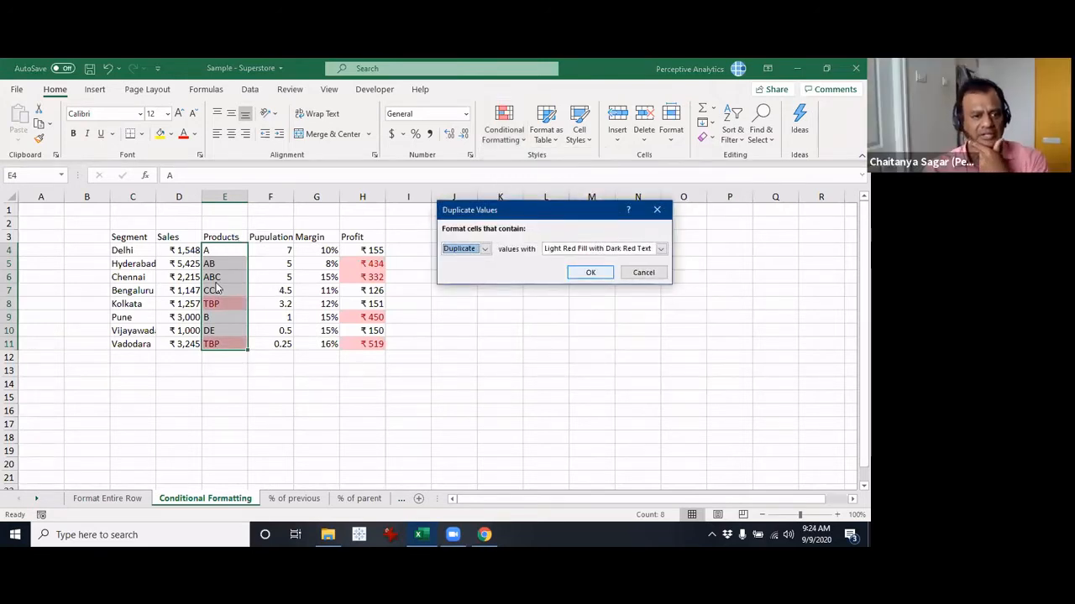
{"action": "key", "text": "Return"}
Add filters to the table's header row, filter Products by the light red cell color, and clear that column filter.
{"action": "key", "text": "ctrl+shift+l"}
{"action": "left_click", "coordinate": [242, 237]}
{"action": "mouse_move", "coordinate": [187, 328]}
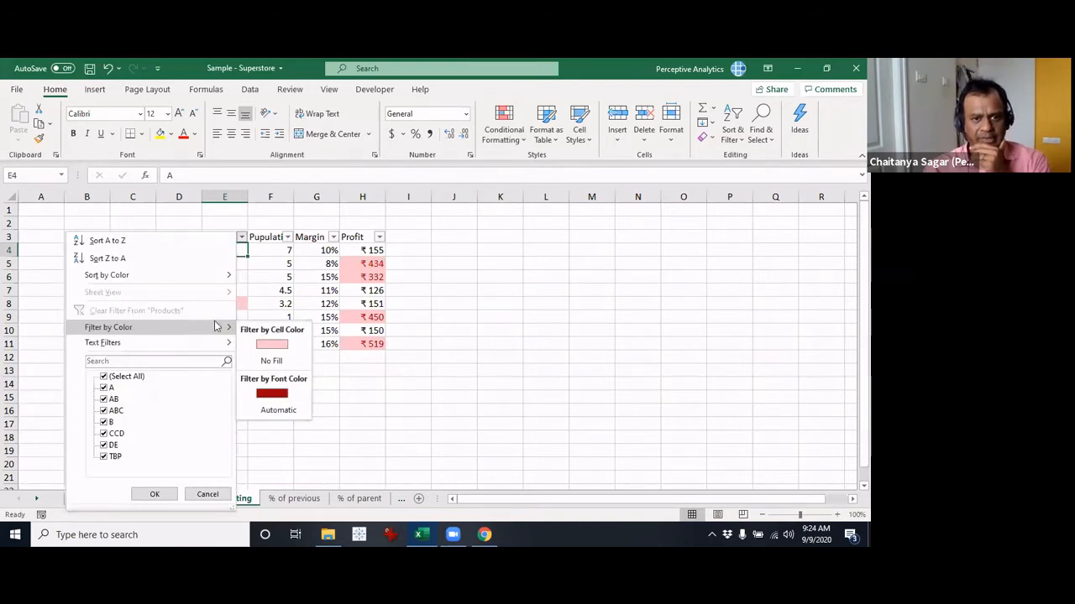
{"action": "left_click", "coordinate": [273, 347]}
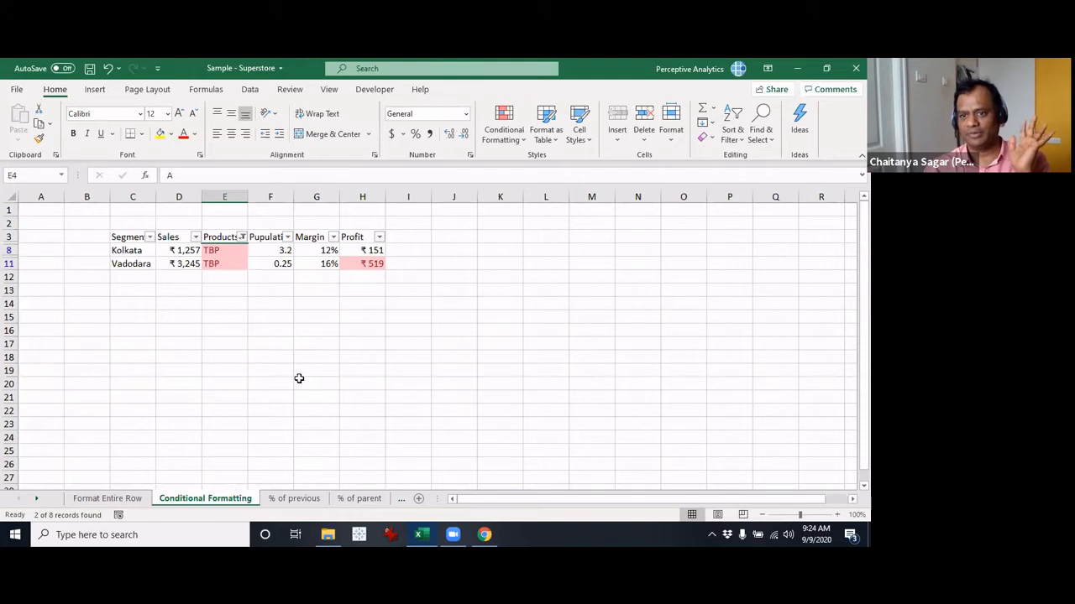
{"action": "left_click", "coordinate": [241, 238]}
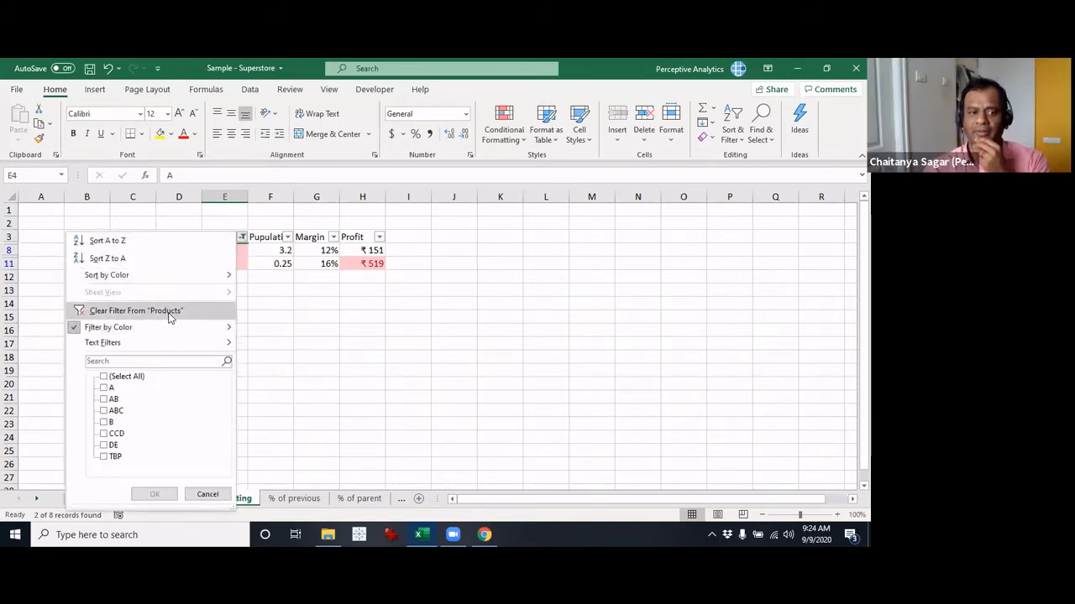
{"action": "left_click", "coordinate": [171, 313]}
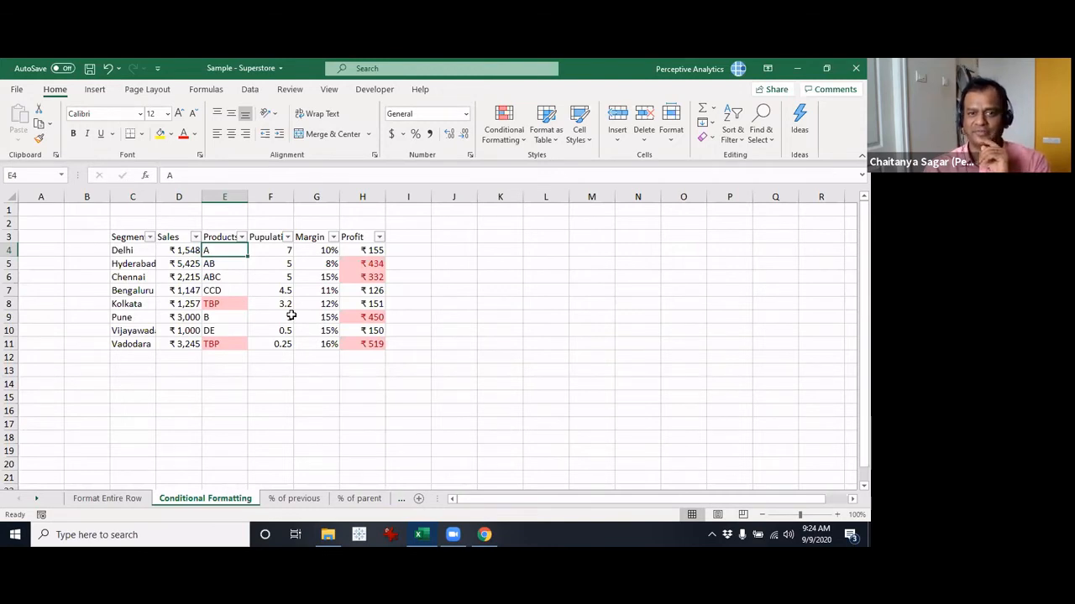
{"action": "left_click", "coordinate": [252, 277]}
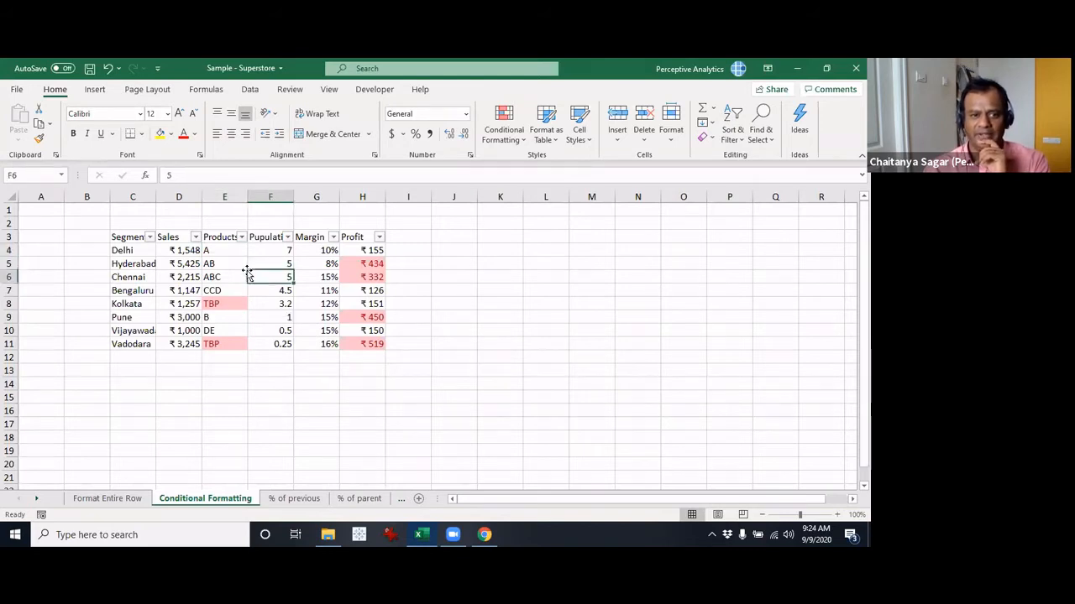
{"action": "left_click", "coordinate": [238, 251]}
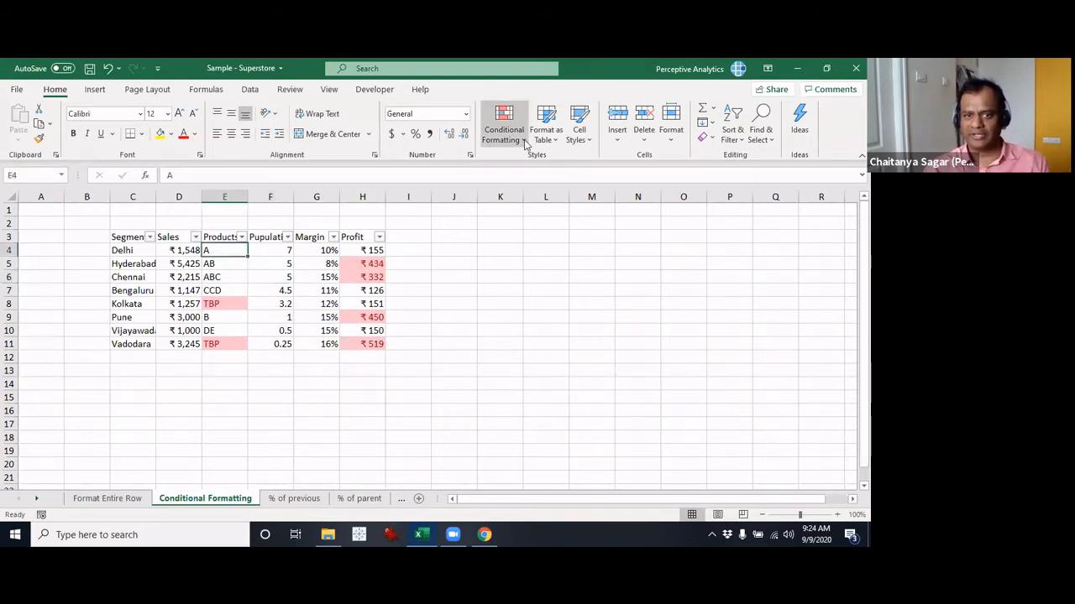
{"action": "left_click", "coordinate": [525, 141]}
{"action": "key", "text": "Escape"}
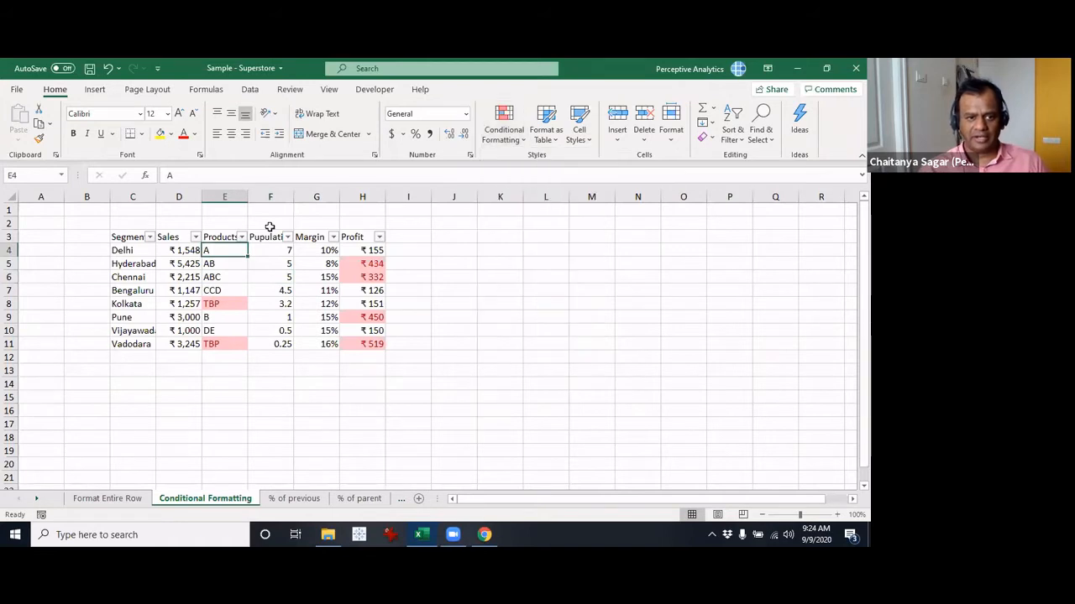
Reapply a Duplicate Values rule to E4:E11 of the Products column, keeping Light Red Fill with Dark Red Text.
{"action": "left_click_drag", "start_coordinate": [218, 252], "coordinate": [211, 341]}
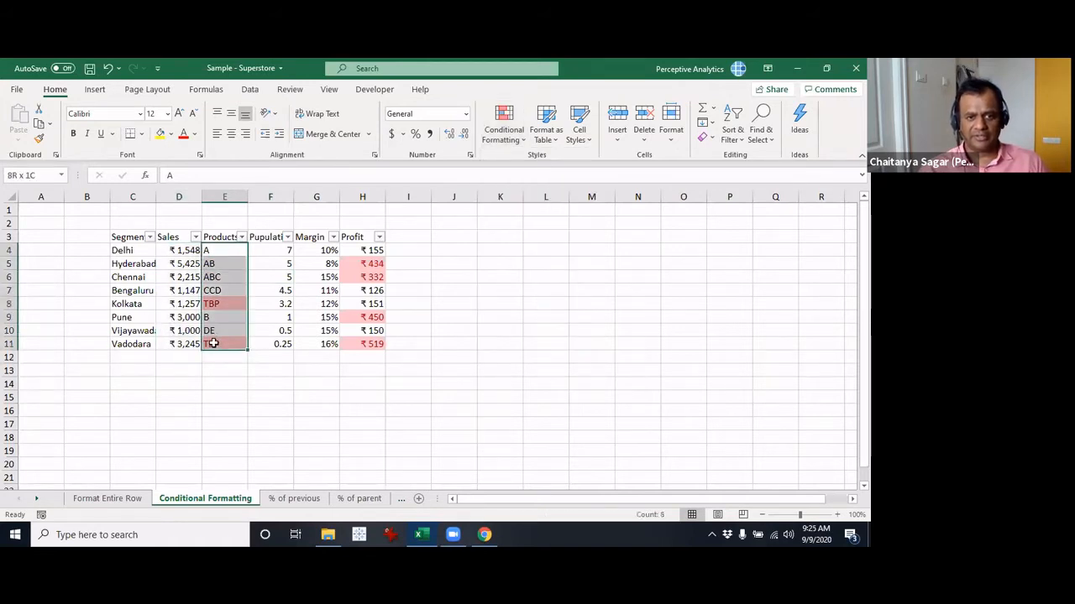
{"action": "left_click", "coordinate": [504, 126]}
{"action": "mouse_move", "coordinate": [576, 161]}
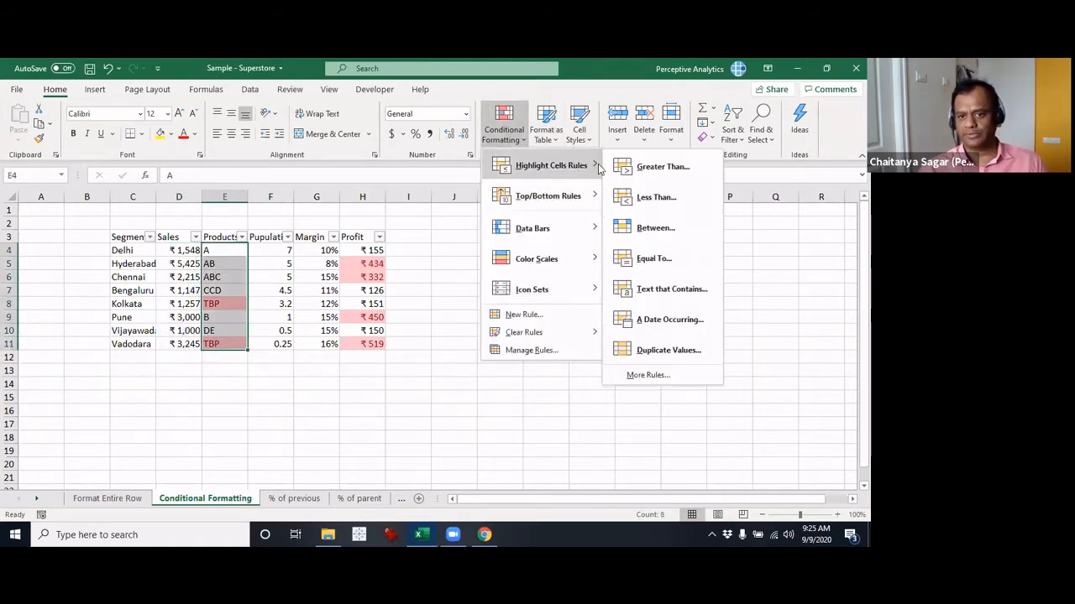
{"action": "left_click", "coordinate": [668, 350]}
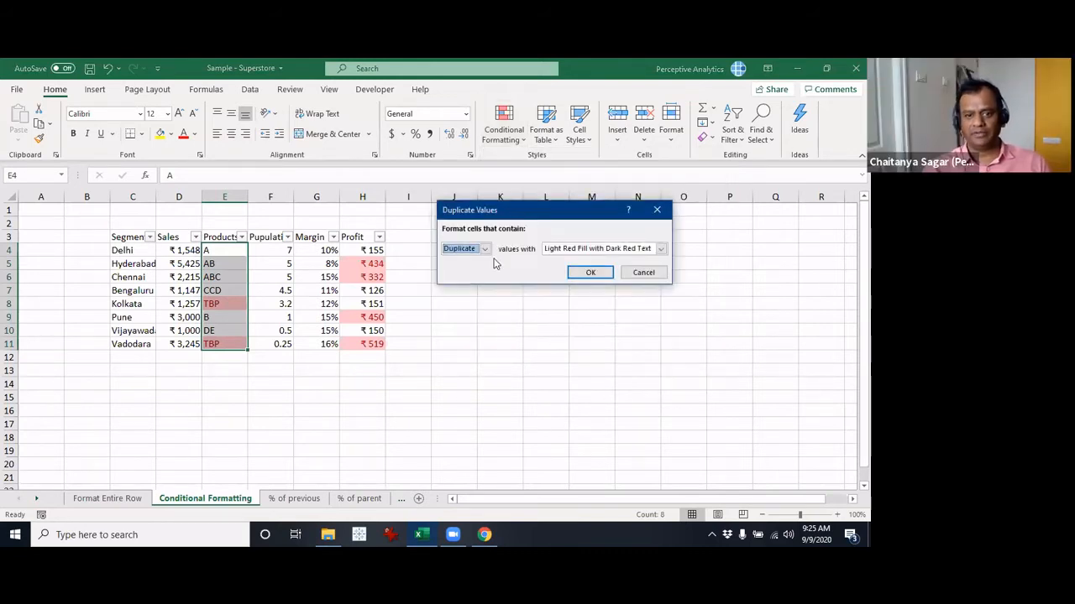
{"action": "left_click", "coordinate": [595, 250]}
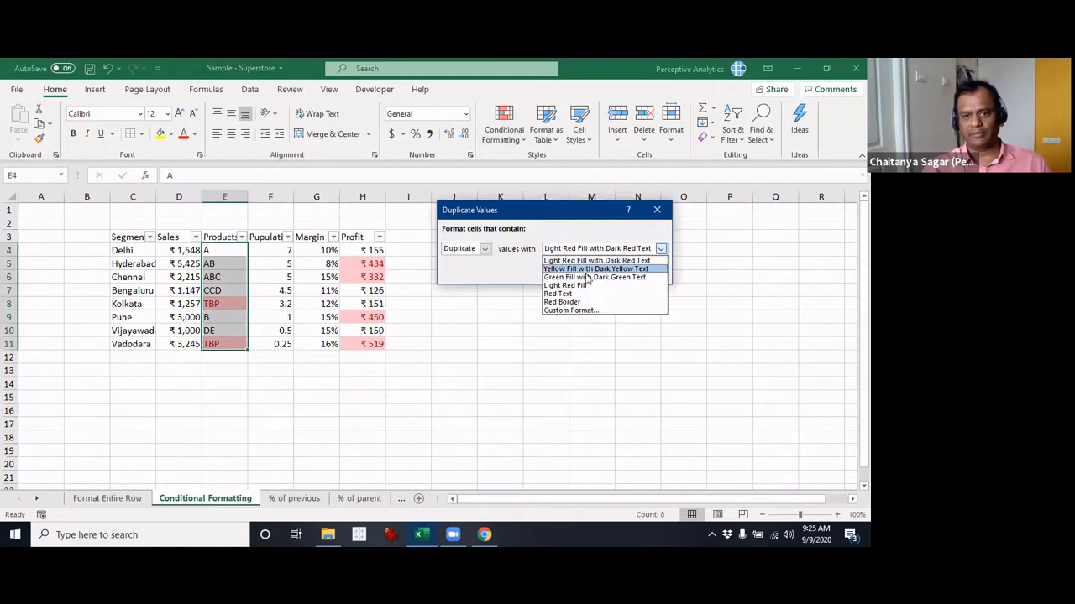
{"action": "left_click", "coordinate": [542, 258]}
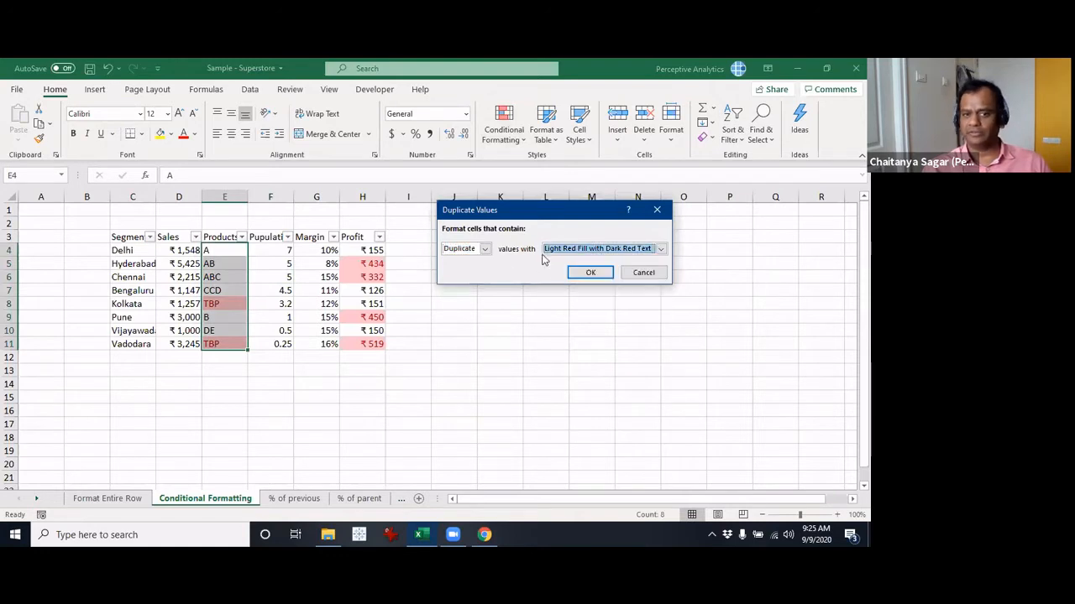
{"action": "left_click", "coordinate": [590, 273]}
Filter the Products column by the light red cell color to isolate the duplicates, and clear the filter again.
{"action": "left_click", "coordinate": [217, 266]}
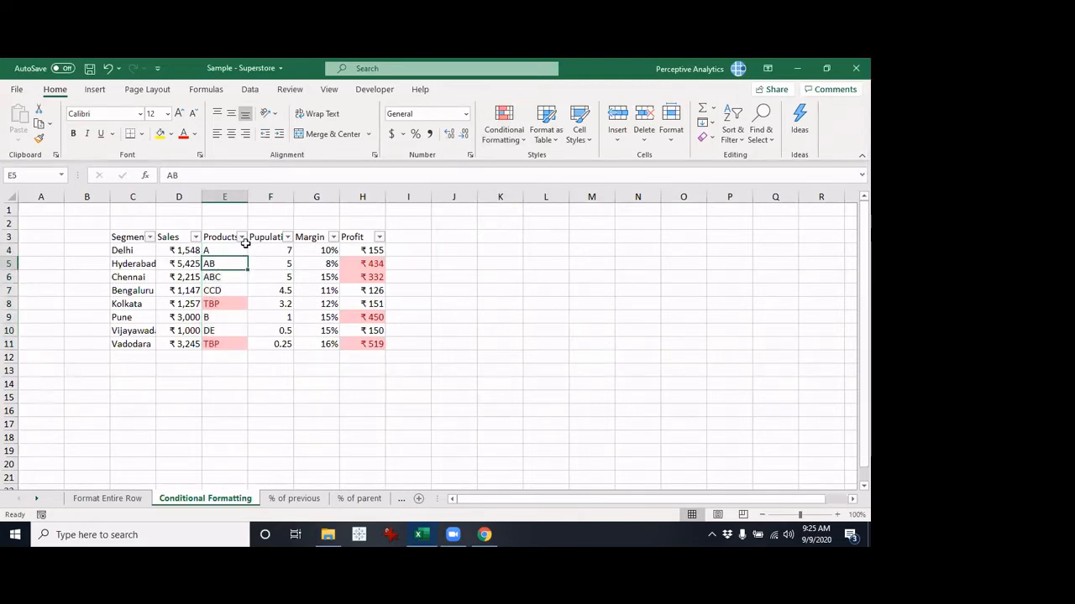
{"action": "left_click", "coordinate": [242, 236]}
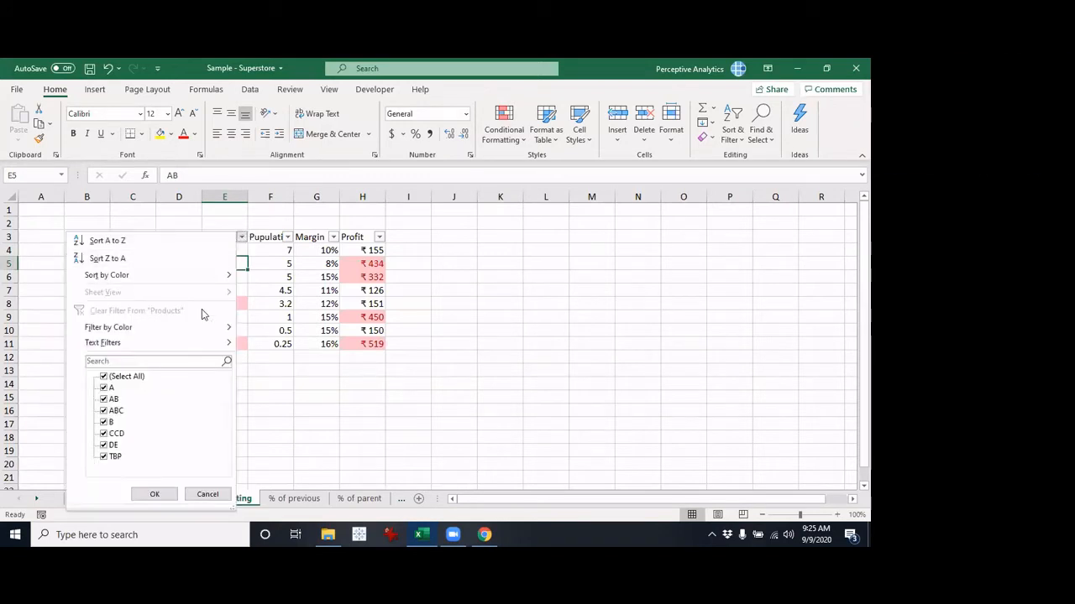
{"action": "mouse_move", "coordinate": [188, 328]}
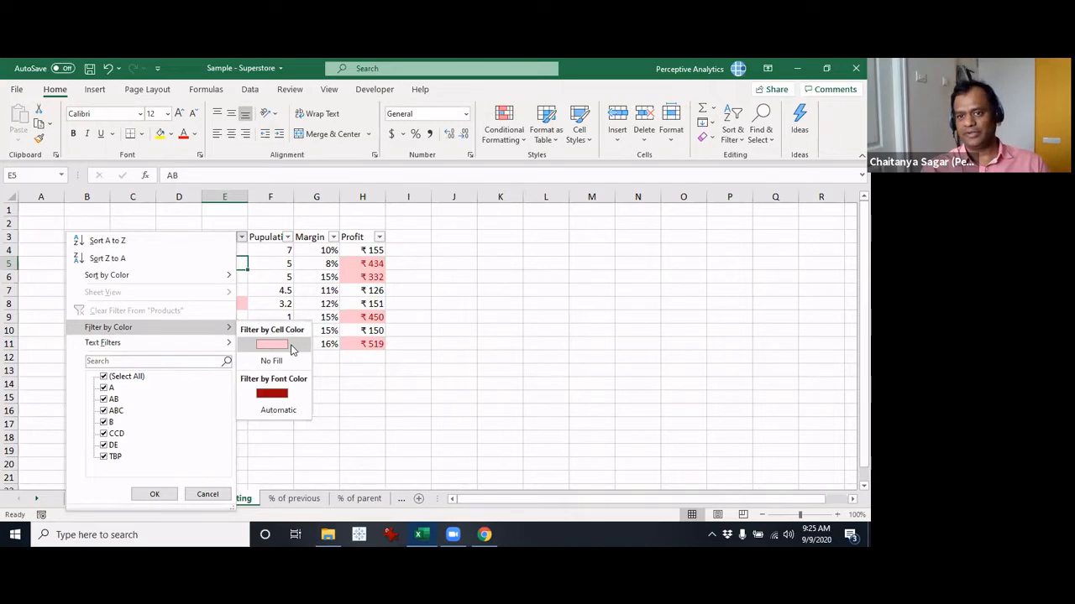
{"action": "left_click", "coordinate": [292, 348]}
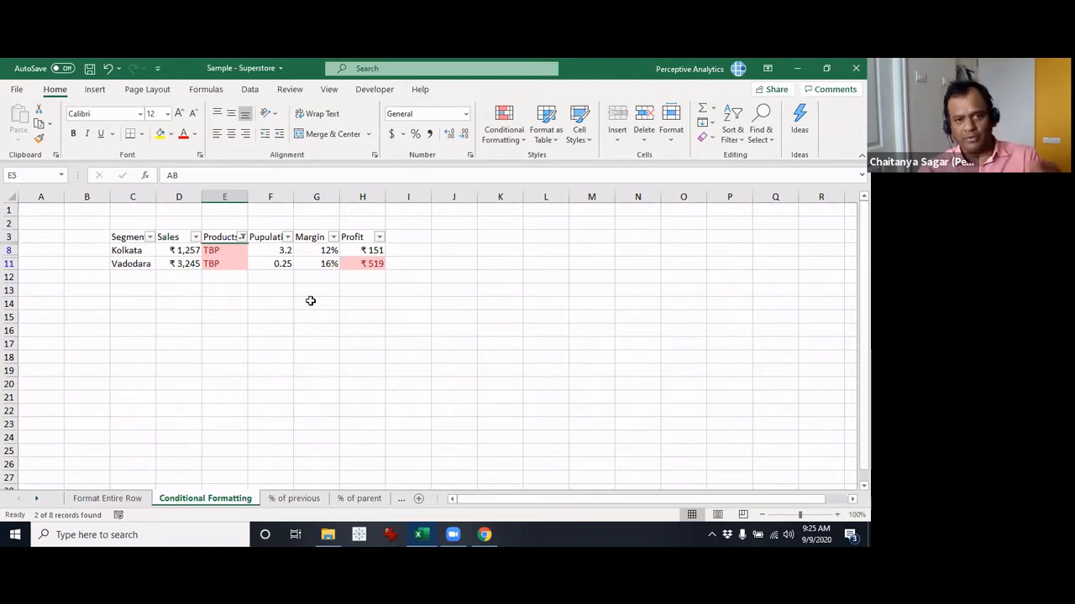
{"action": "left_click", "coordinate": [242, 237]}
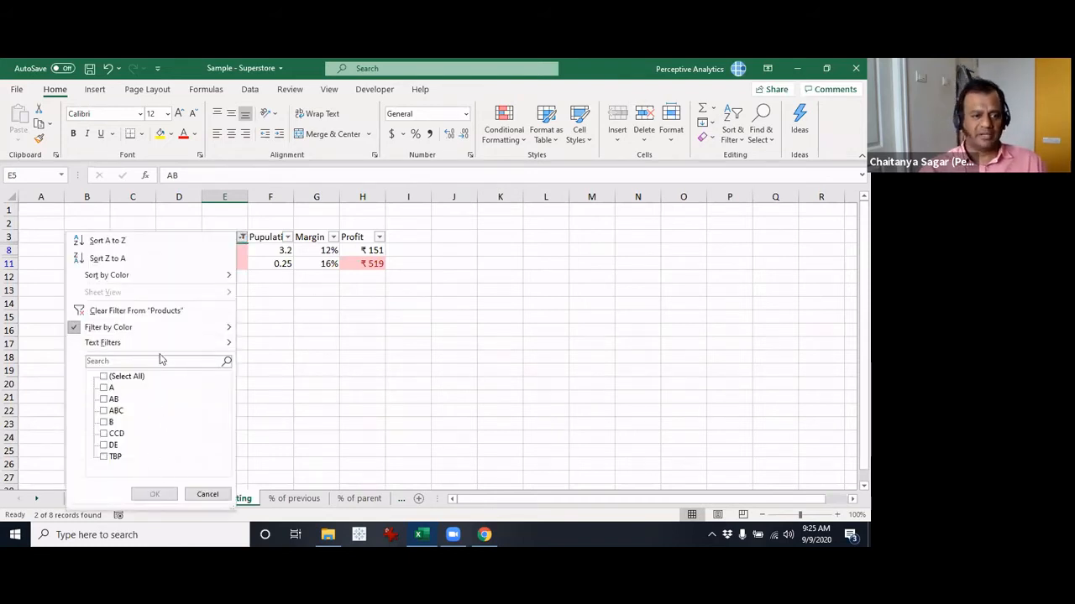
{"action": "left_click", "coordinate": [132, 312]}
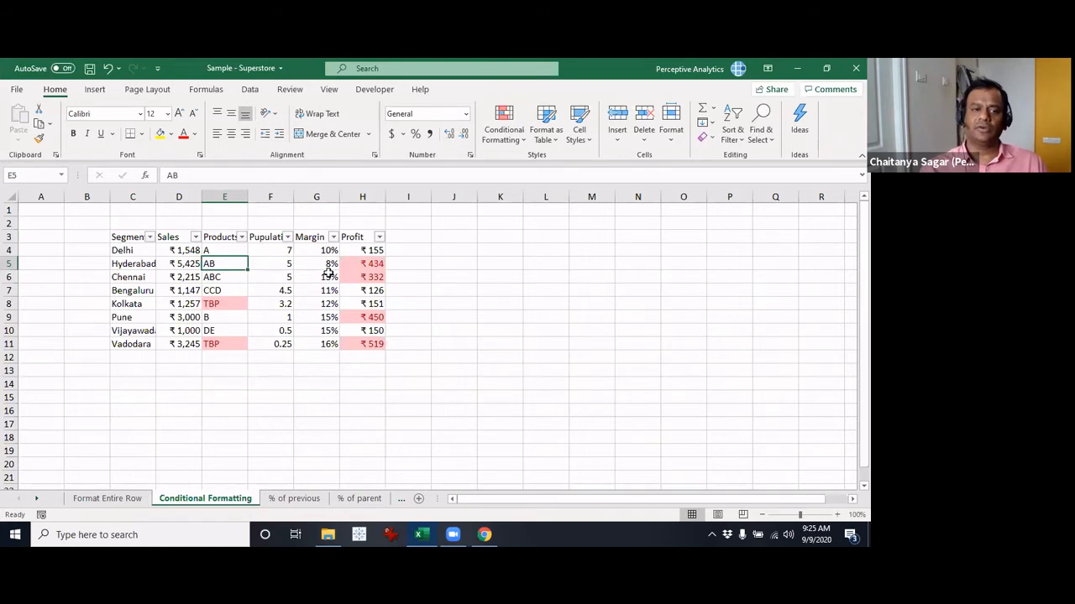
{"action": "left_click", "coordinate": [234, 250]}
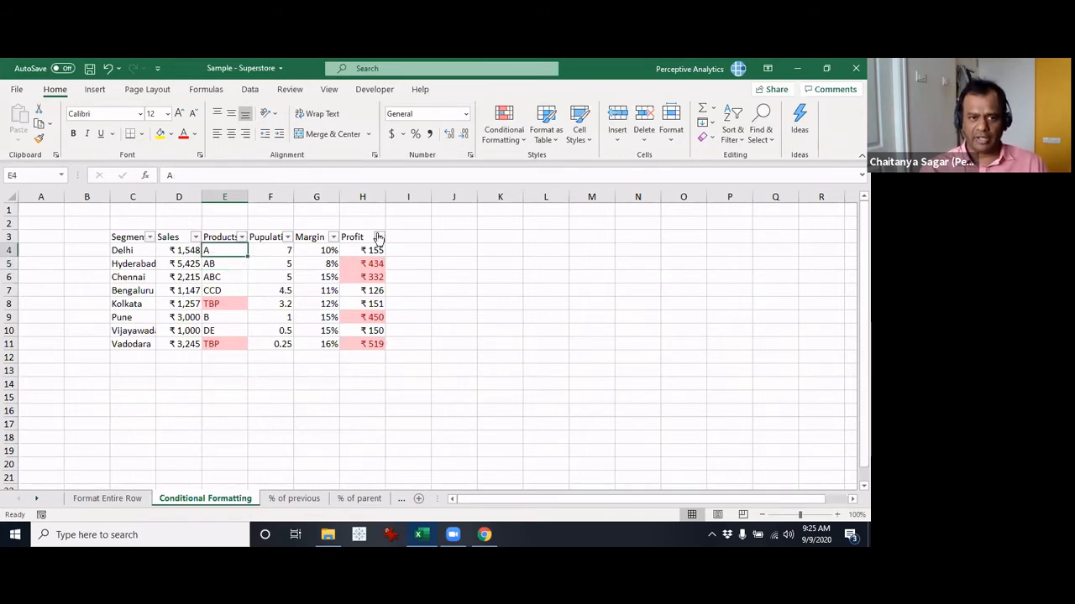
Replace the Delhi row's product in cell E4 with AB.
{"action": "type", "text": "AB"}
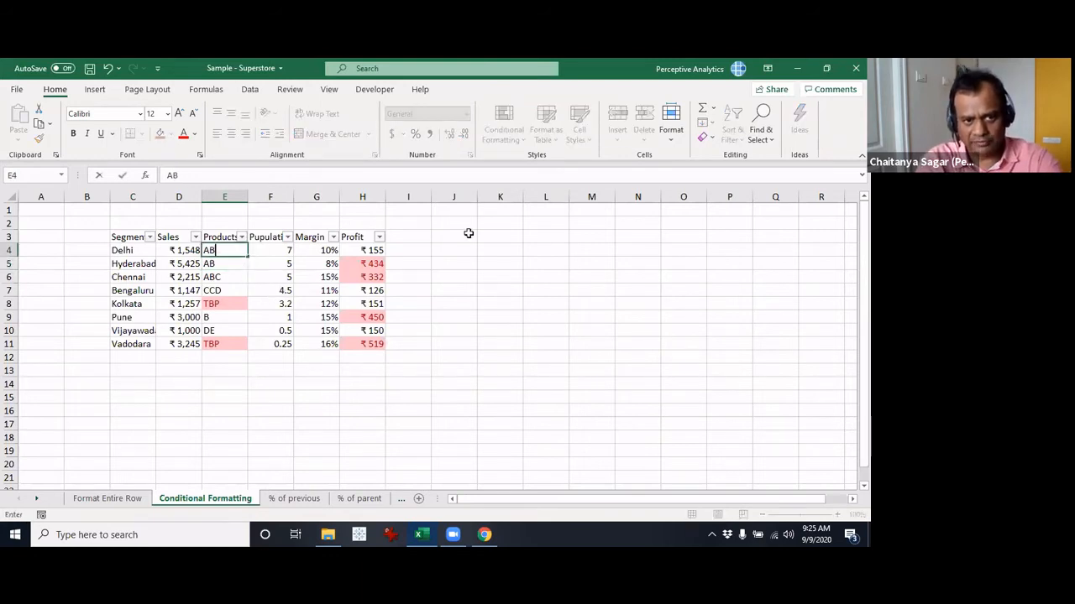
{"action": "key", "text": "Return"}
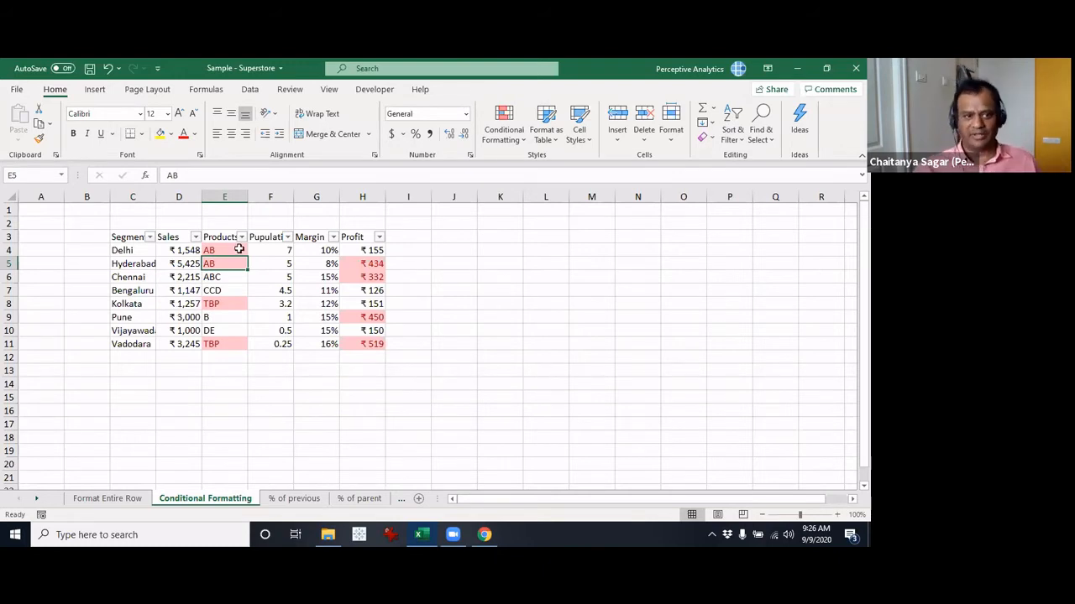
{"action": "left_click_drag", "start_coordinate": [227, 251], "coordinate": [223, 340]}
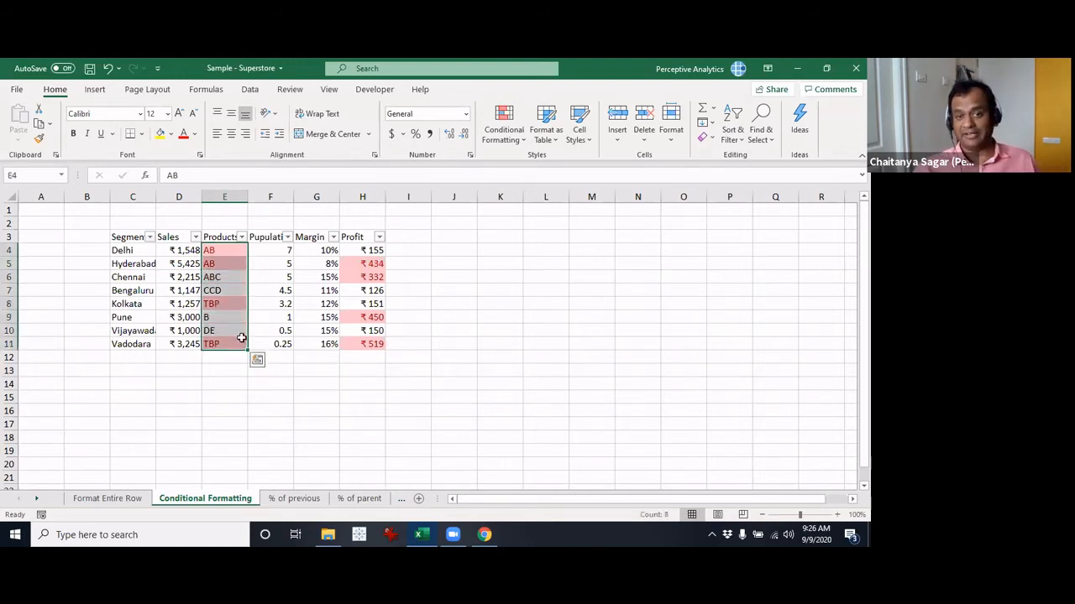
{"action": "left_click", "coordinate": [504, 124]}
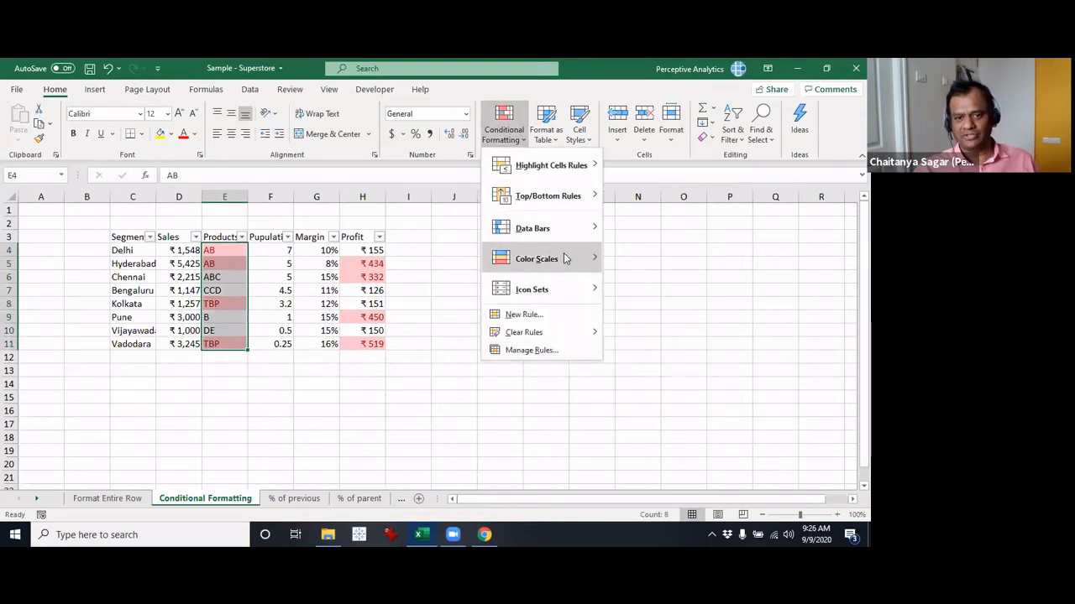
{"action": "mouse_move", "coordinate": [587, 168]}
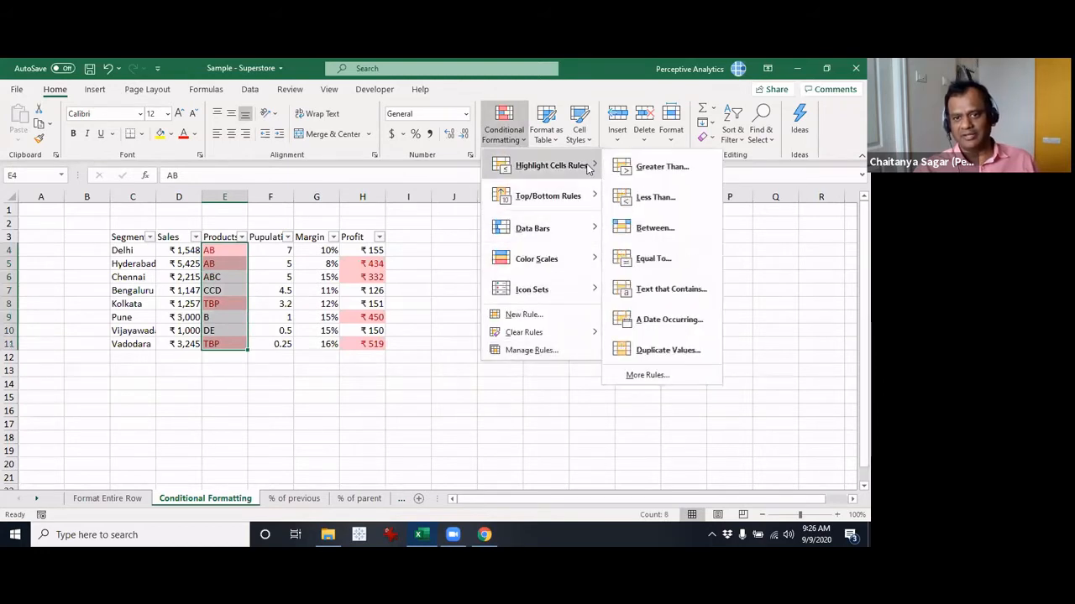
{"action": "left_click", "coordinate": [679, 351]}
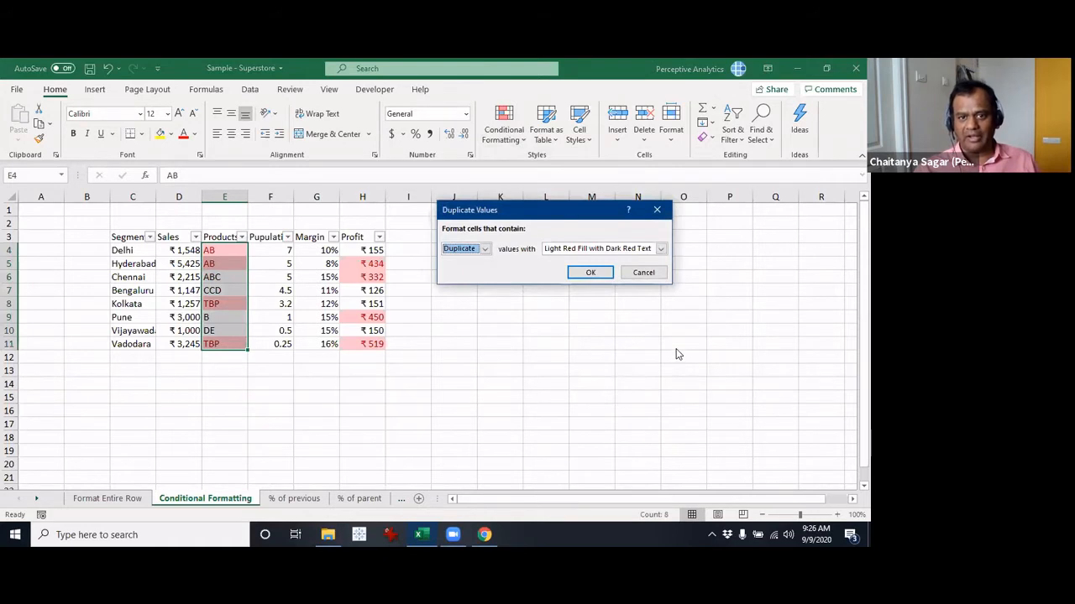
{"action": "left_click", "coordinate": [644, 273]}
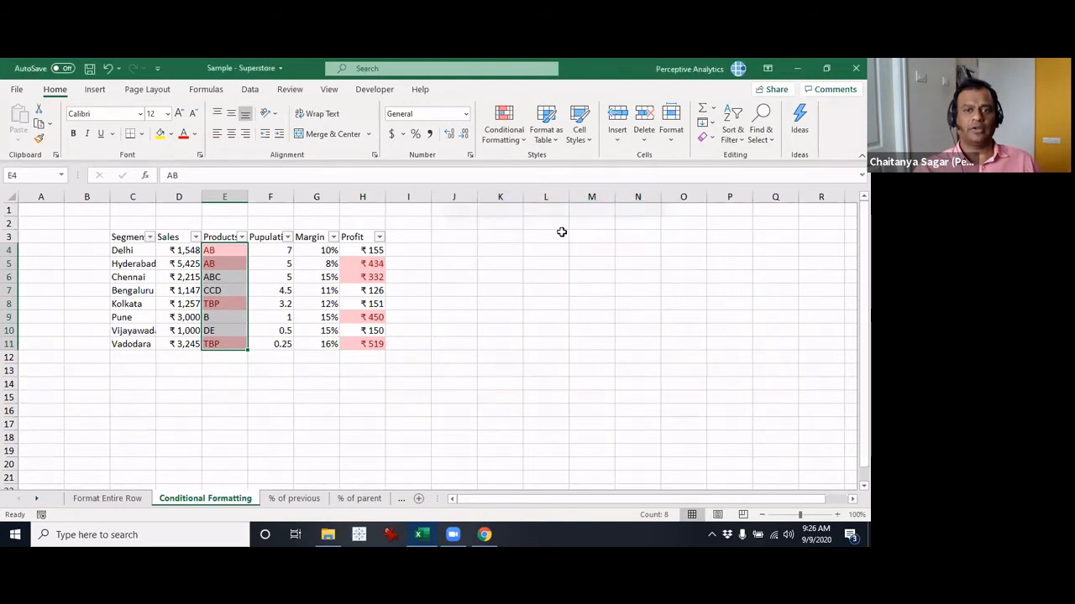
Edit the second Duplicate Values rule for E4:E11 in the Rules Manager to use a yellow fill, and apply it.
{"action": "left_click", "coordinate": [504, 126]}
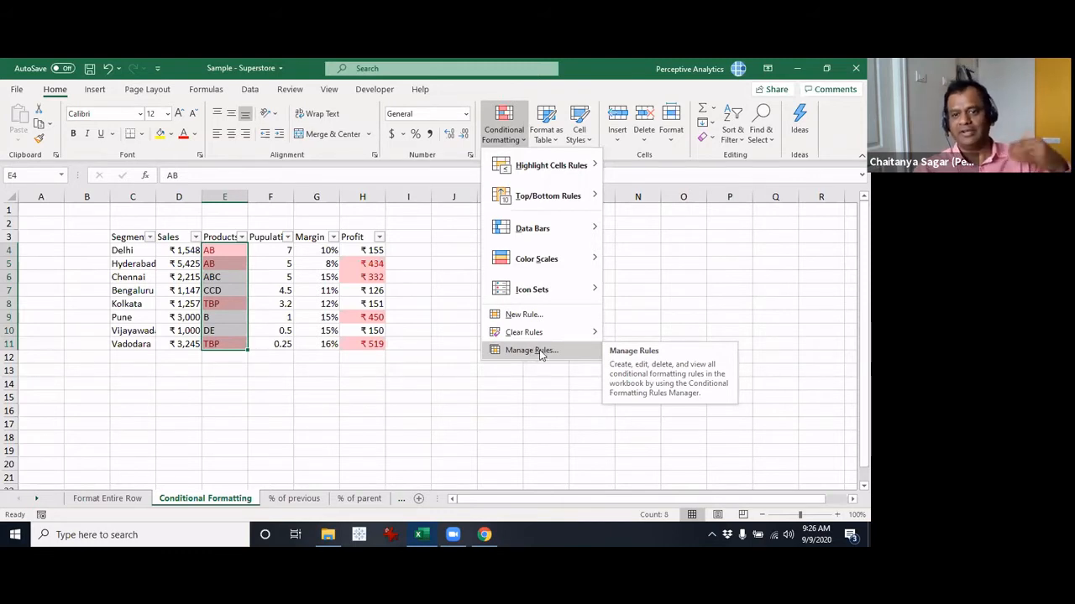
{"action": "left_click", "coordinate": [540, 353]}
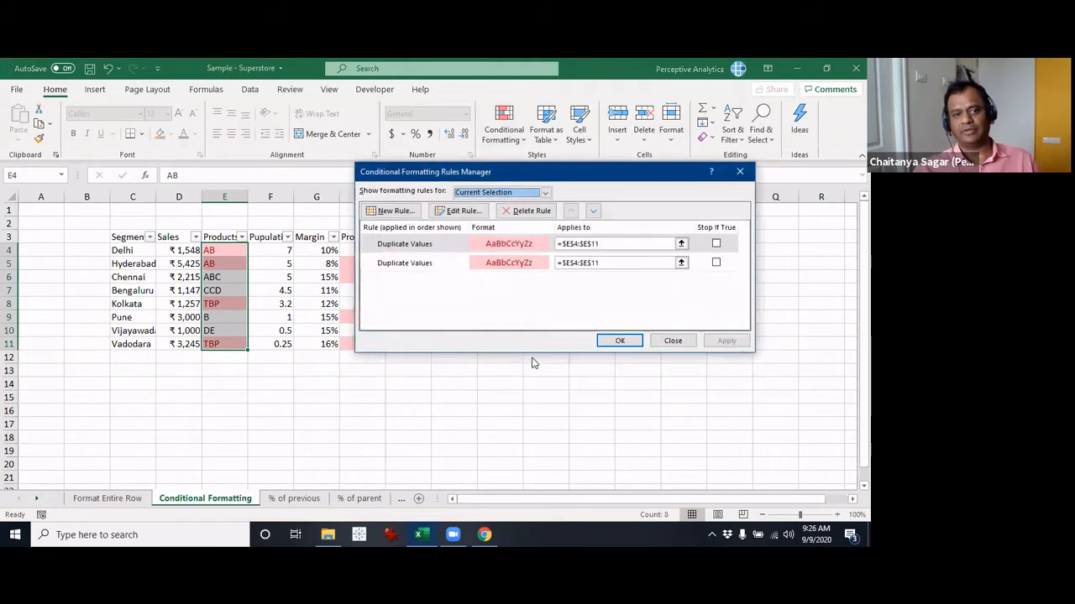
{"action": "left_click", "coordinate": [432, 245]}
{"action": "left_click", "coordinate": [436, 261]}
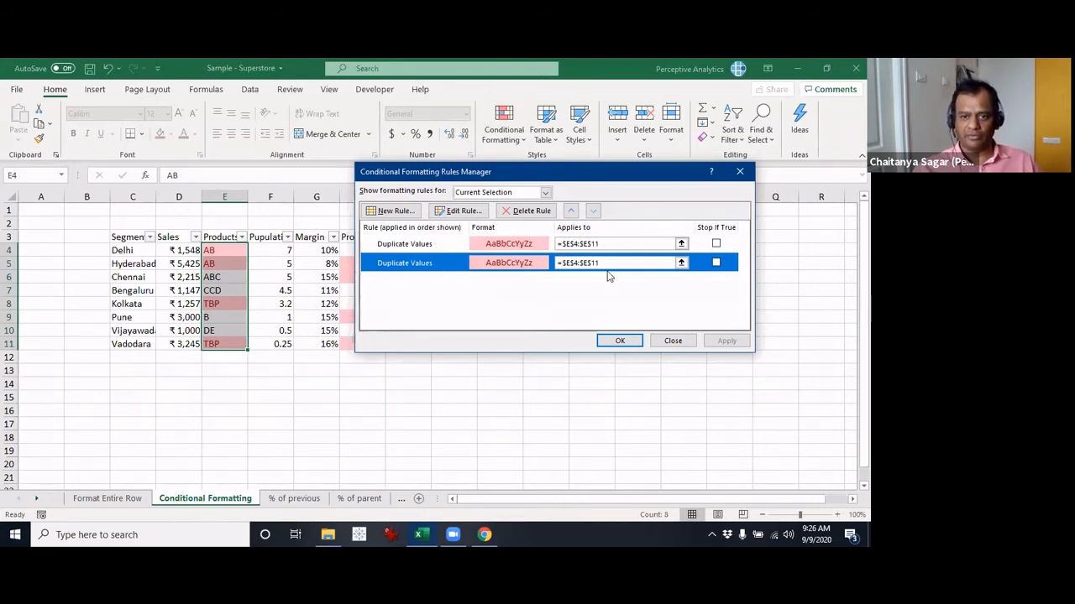
{"action": "left_click", "coordinate": [458, 211]}
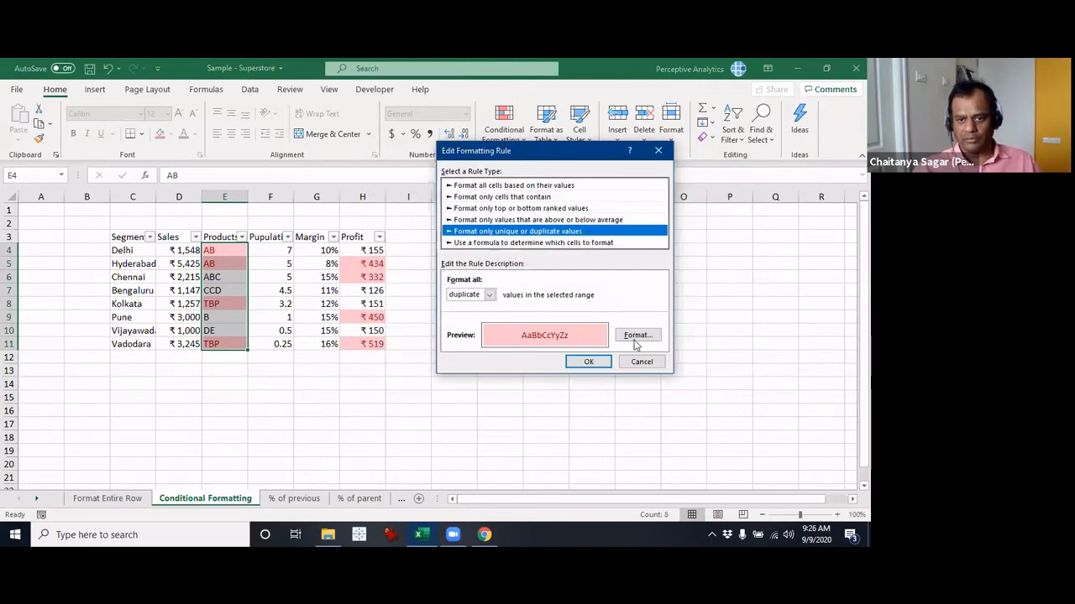
{"action": "left_click", "coordinate": [635, 336]}
{"action": "left_click", "coordinate": [442, 227]}
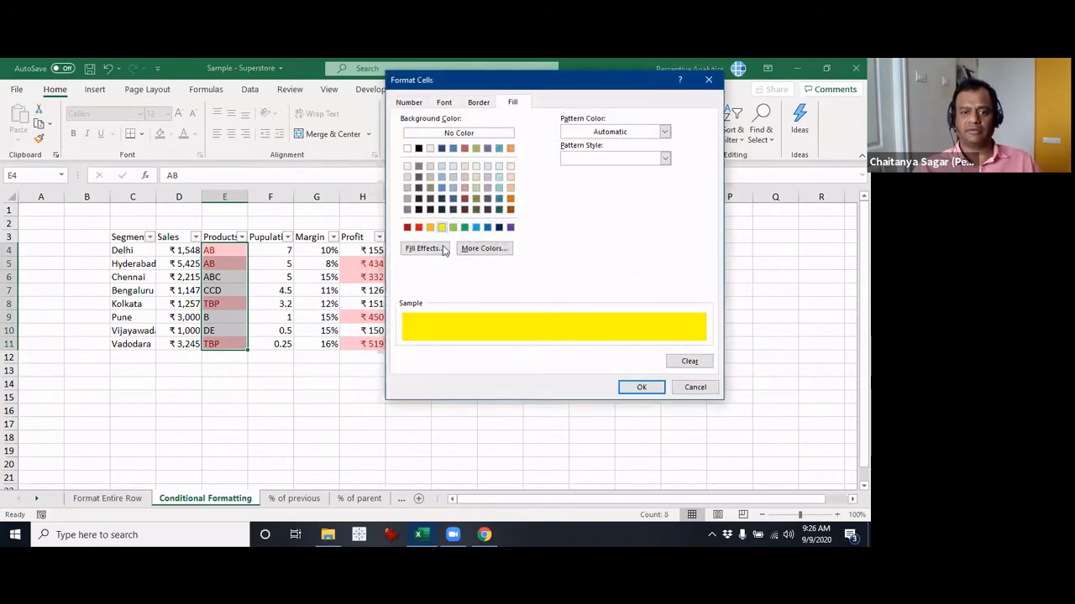
{"action": "left_click", "coordinate": [640, 388]}
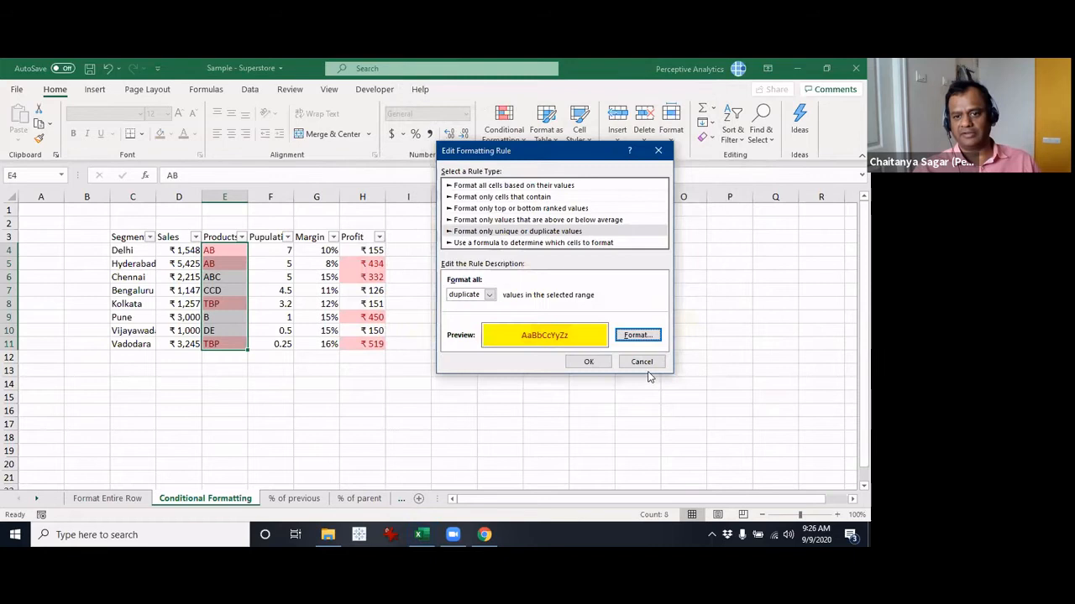
{"action": "left_click", "coordinate": [596, 361]}
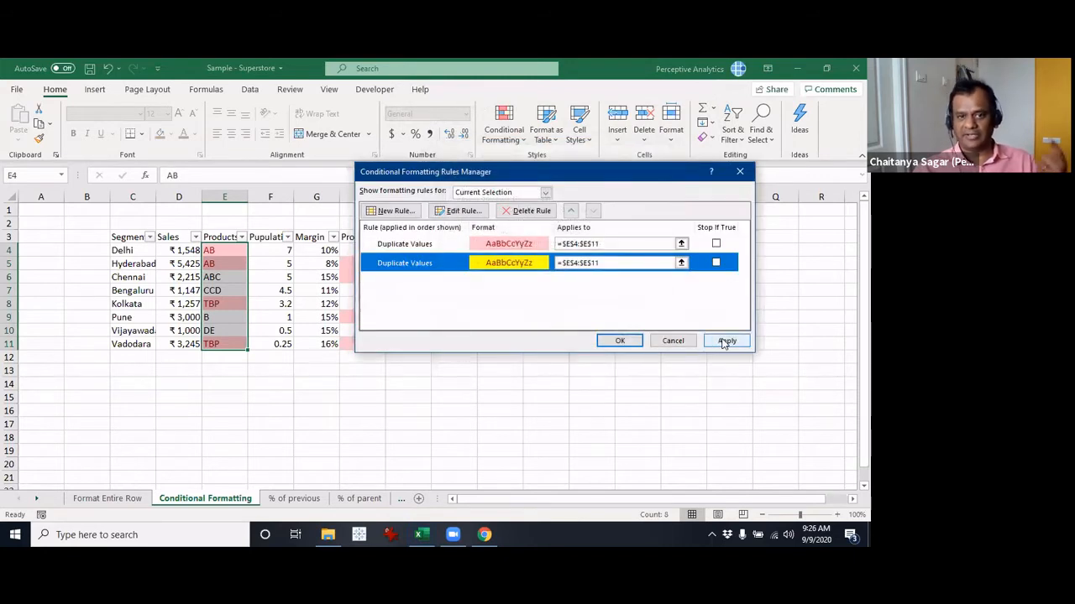
{"action": "left_click", "coordinate": [726, 341]}
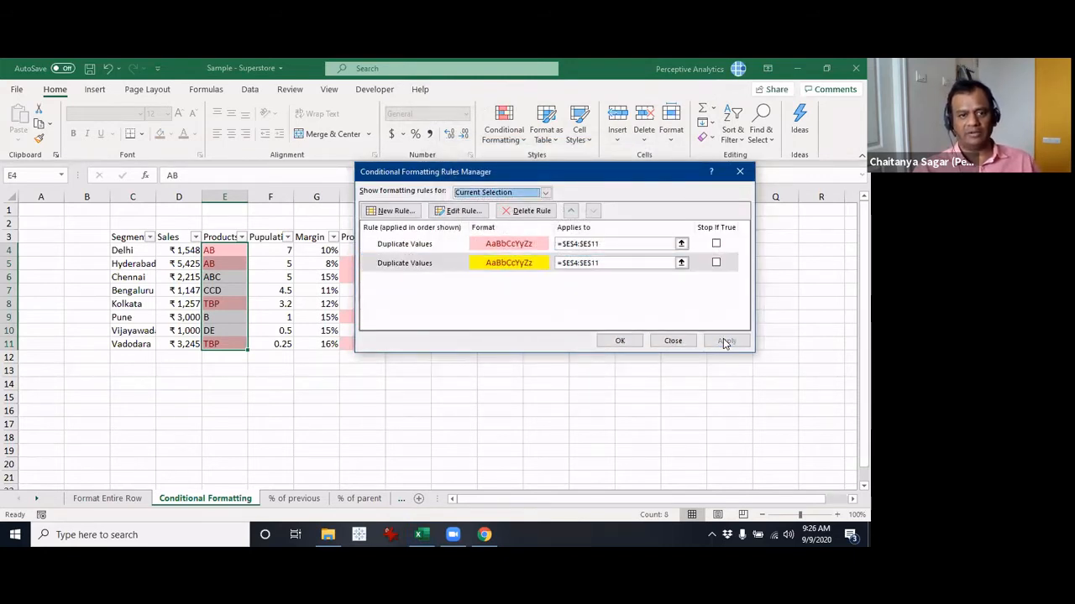
{"action": "left_click", "coordinate": [617, 342]}
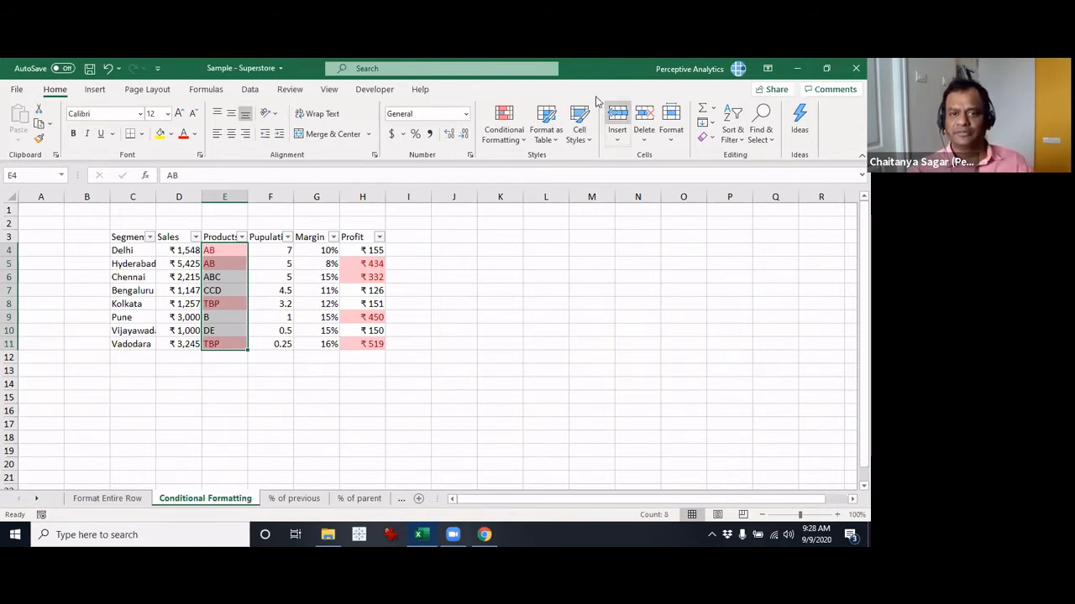
{"action": "left_click", "coordinate": [509, 135]}
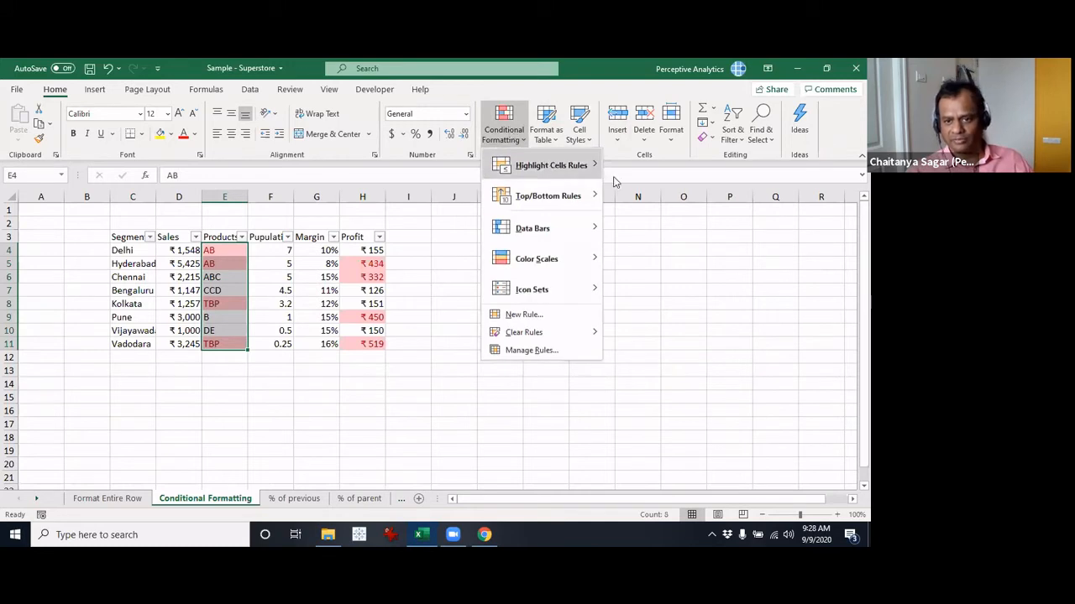
{"action": "mouse_move", "coordinate": [551, 166]}
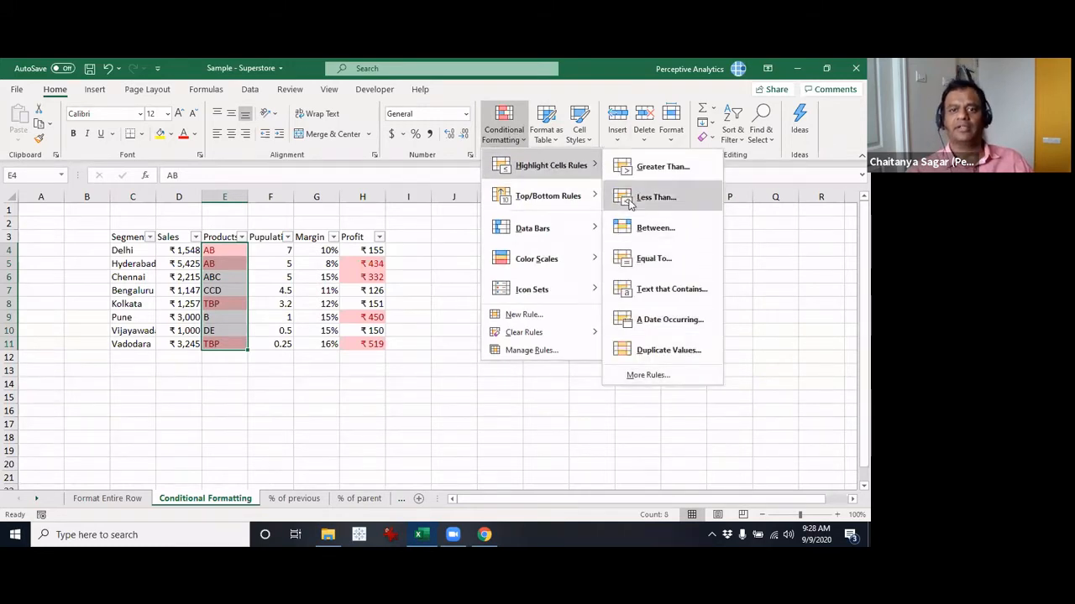
{"action": "mouse_move", "coordinate": [573, 196]}
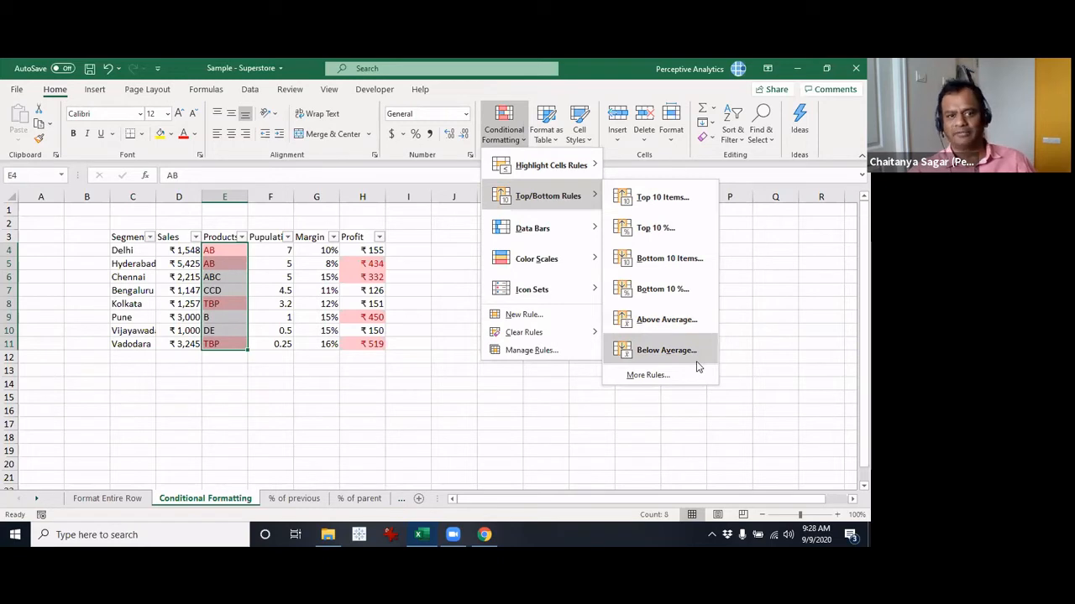
{"action": "left_click", "coordinate": [396, 341]}
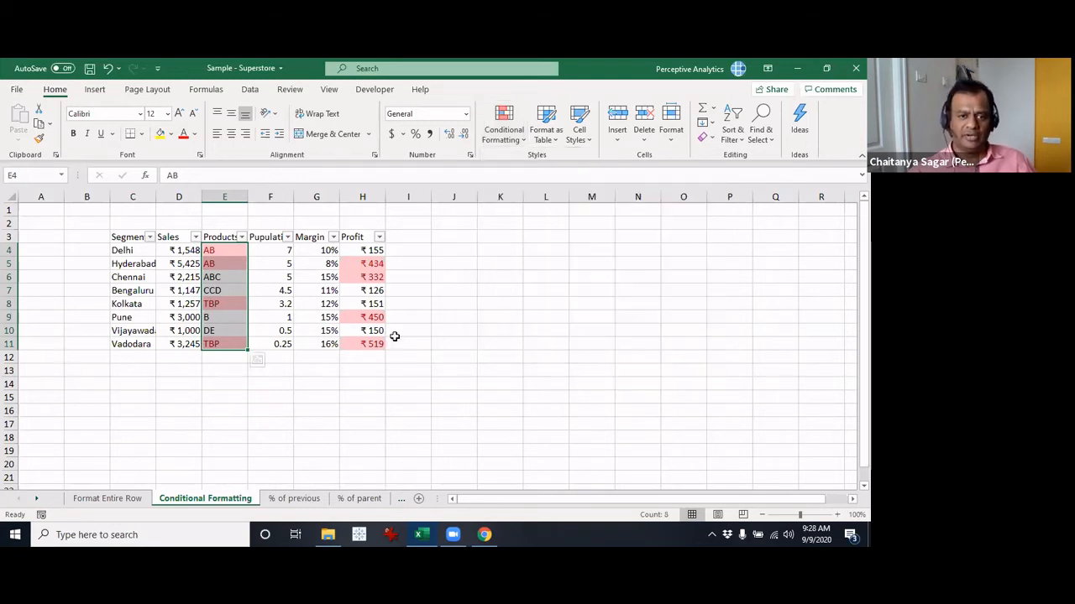
Preview the solid-fill Blue Data Bar on the Sales values in D4:D11.
{"action": "left_click", "coordinate": [181, 290]}
{"action": "left_click_drag", "start_coordinate": [186, 253], "coordinate": [183, 344]}
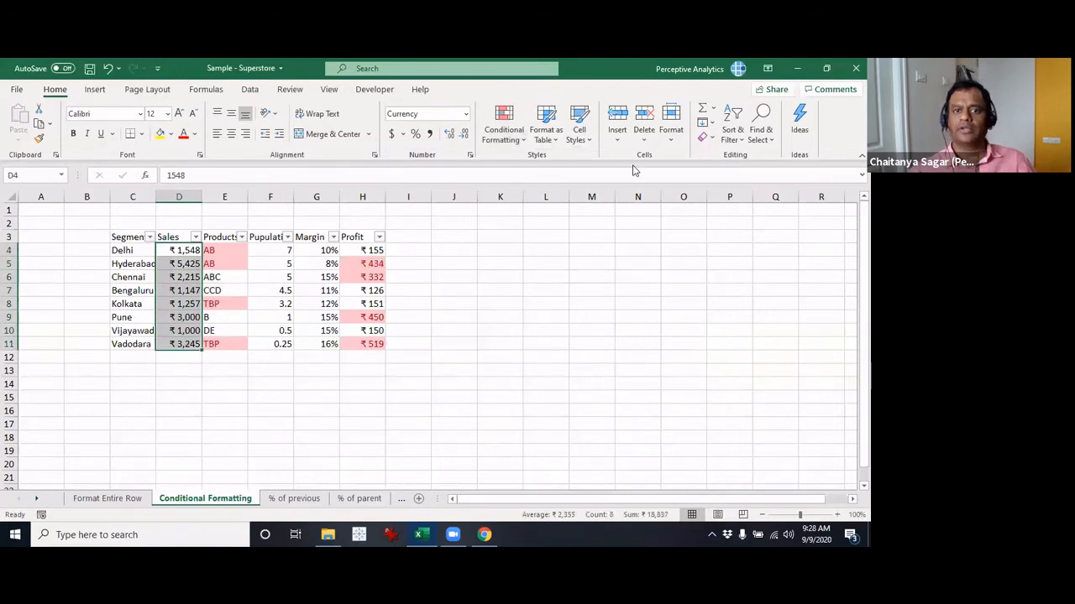
{"action": "left_click", "coordinate": [504, 130]}
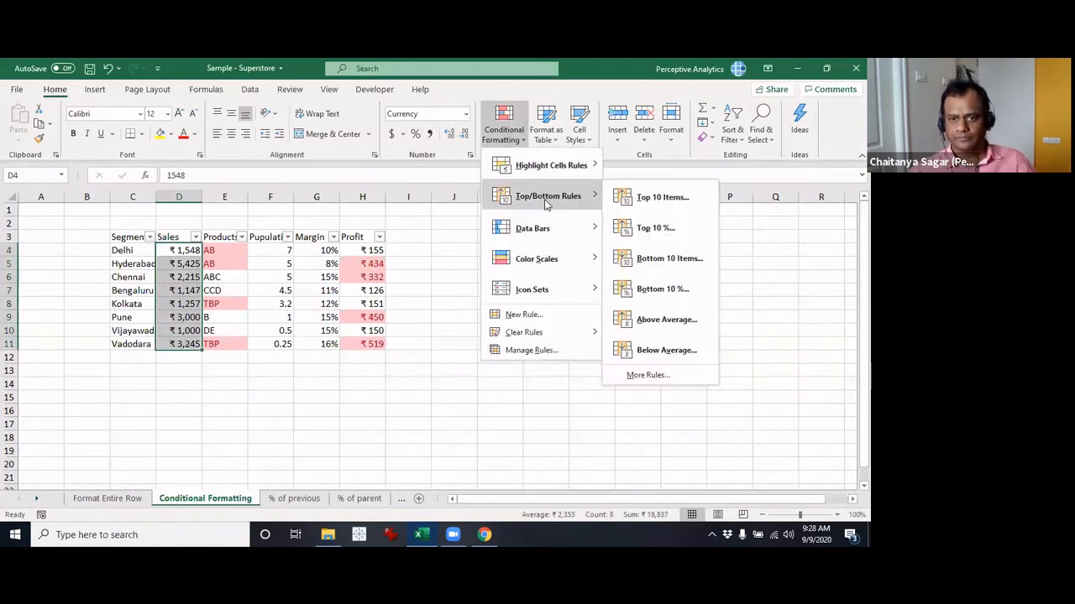
{"action": "mouse_move", "coordinate": [546, 235]}
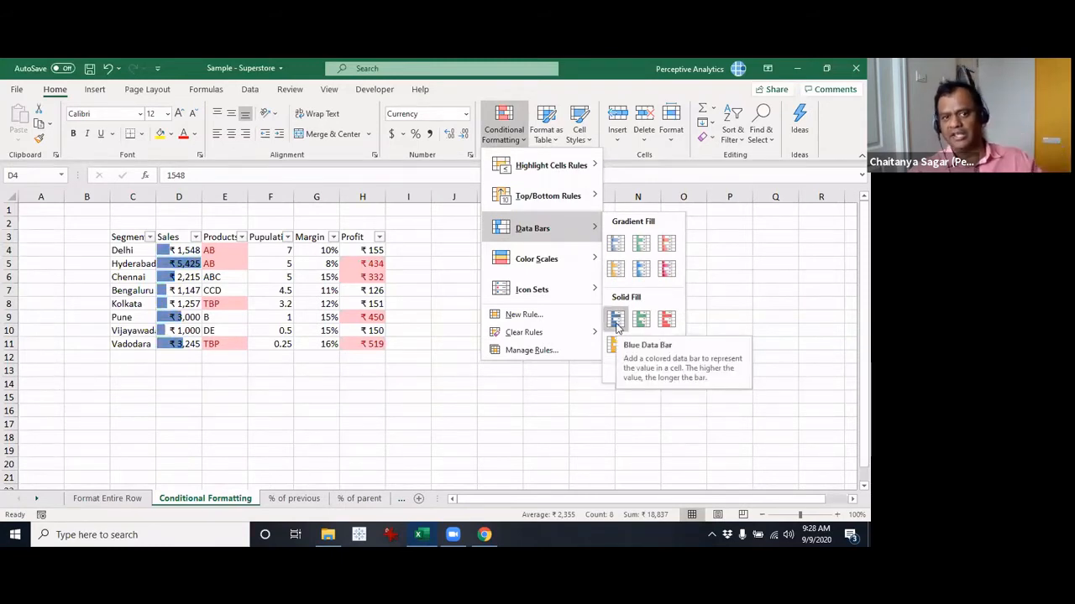
{"action": "left_click", "coordinate": [355, 312]}
{"action": "left_click", "coordinate": [297, 280]}
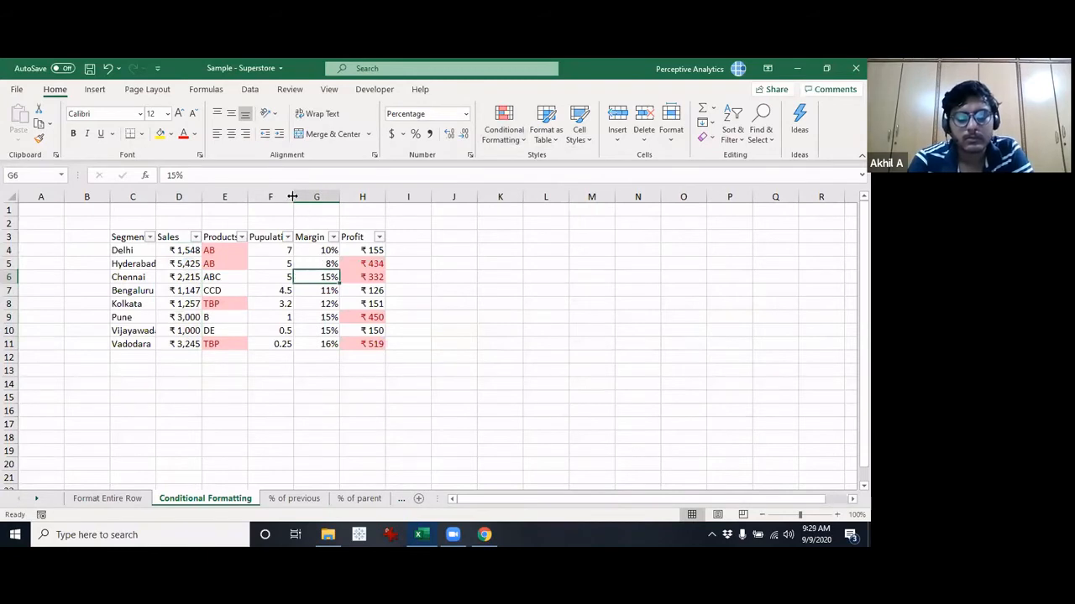
Widen column F to fit the full Pupulation header and leave room for data bars.
{"action": "left_click_drag", "start_coordinate": [293, 197], "coordinate": [339, 199]}
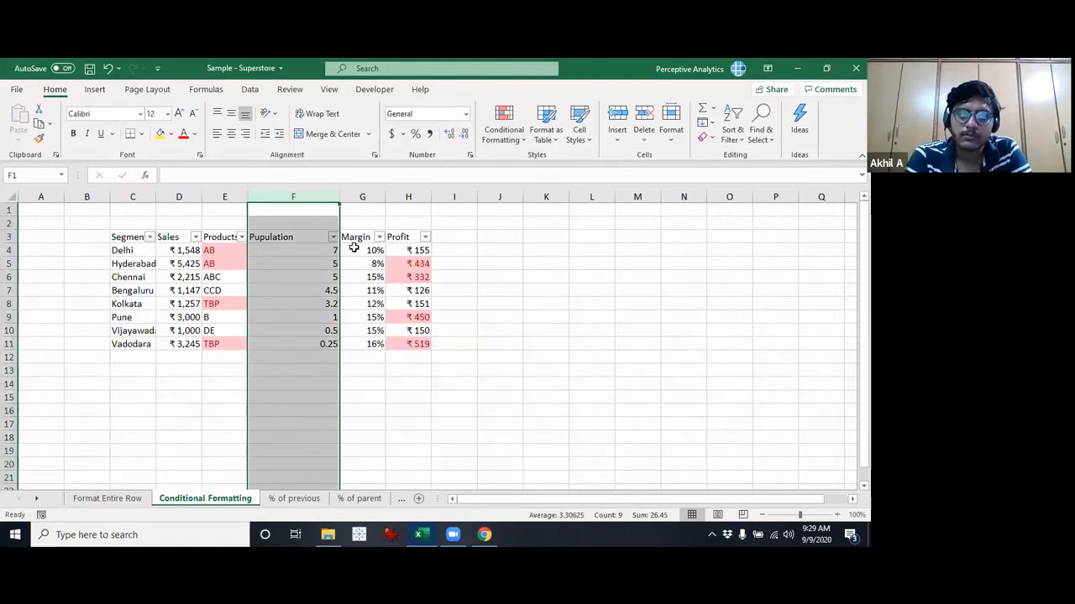
{"action": "left_click", "coordinate": [353, 243]}
{"action": "left_click_drag", "start_coordinate": [340, 197], "coordinate": [325, 197]}
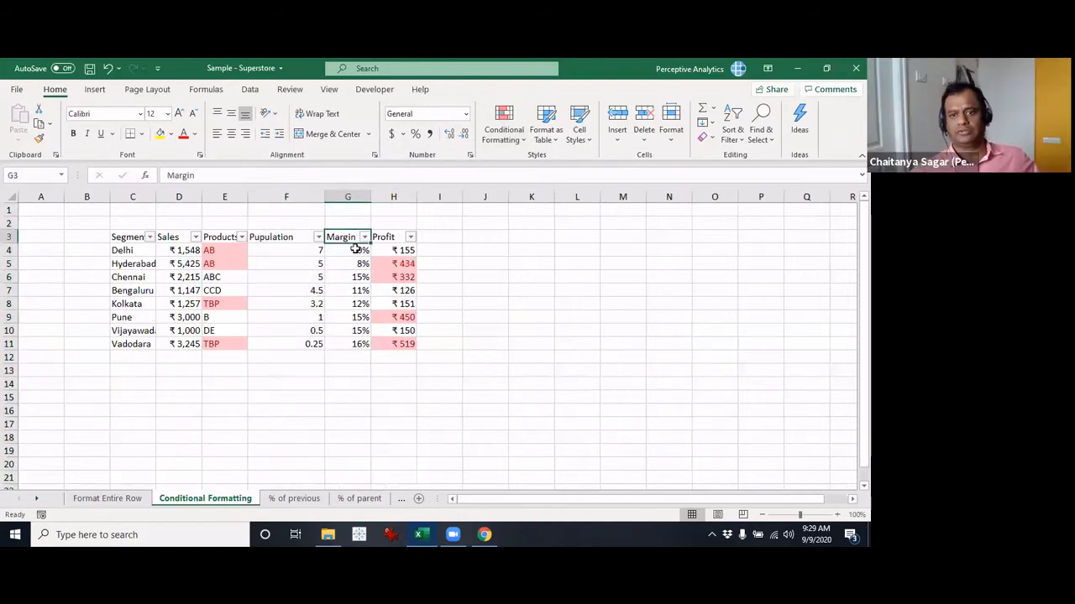
{"action": "left_click", "coordinate": [356, 252]}
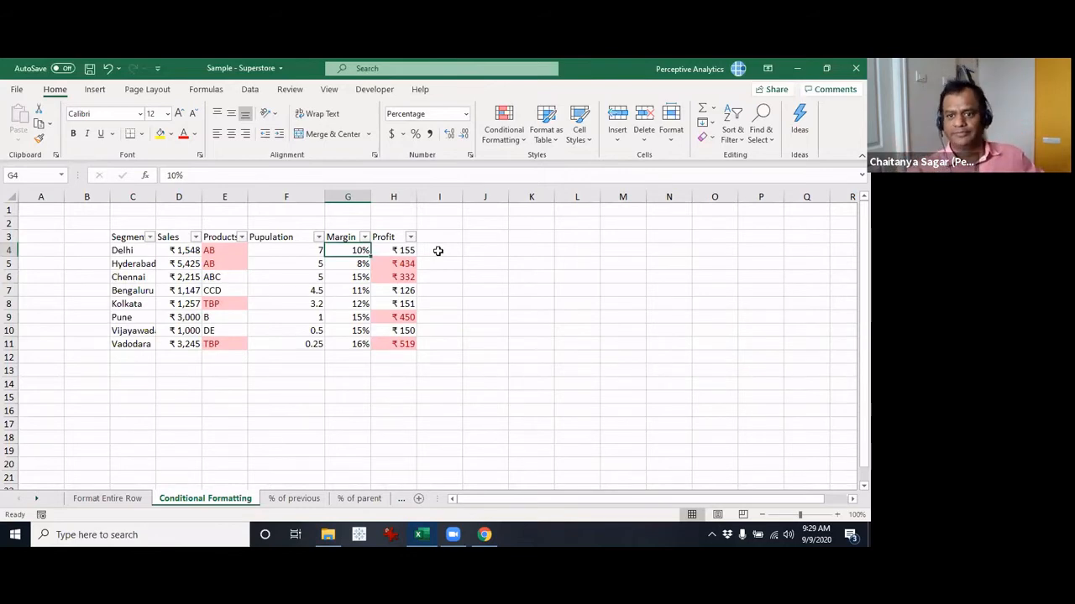
{"action": "left_click", "coordinate": [309, 329]}
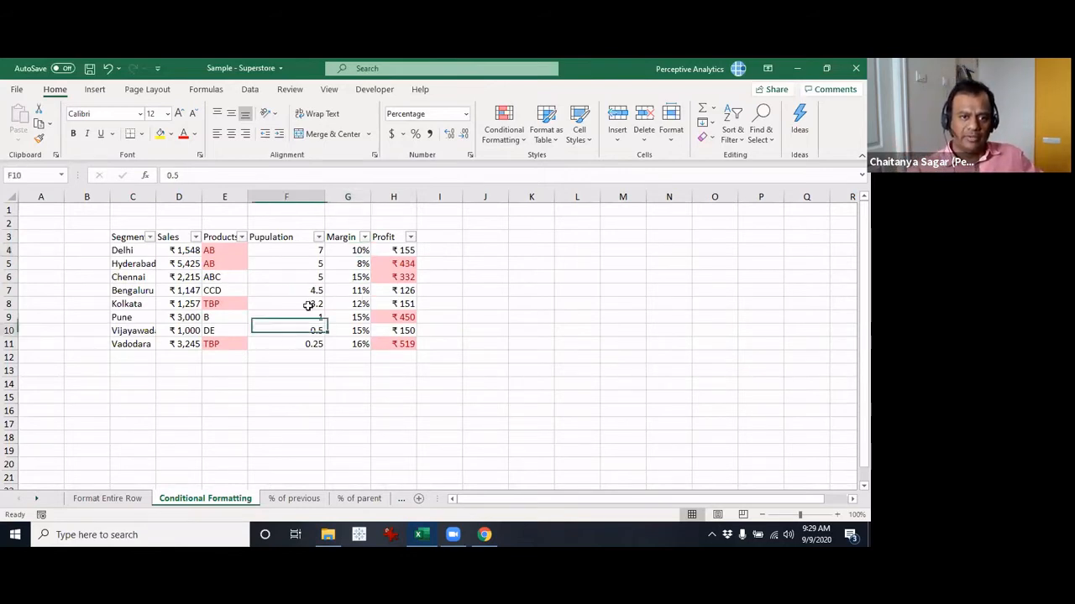
{"action": "left_click", "coordinate": [298, 249]}
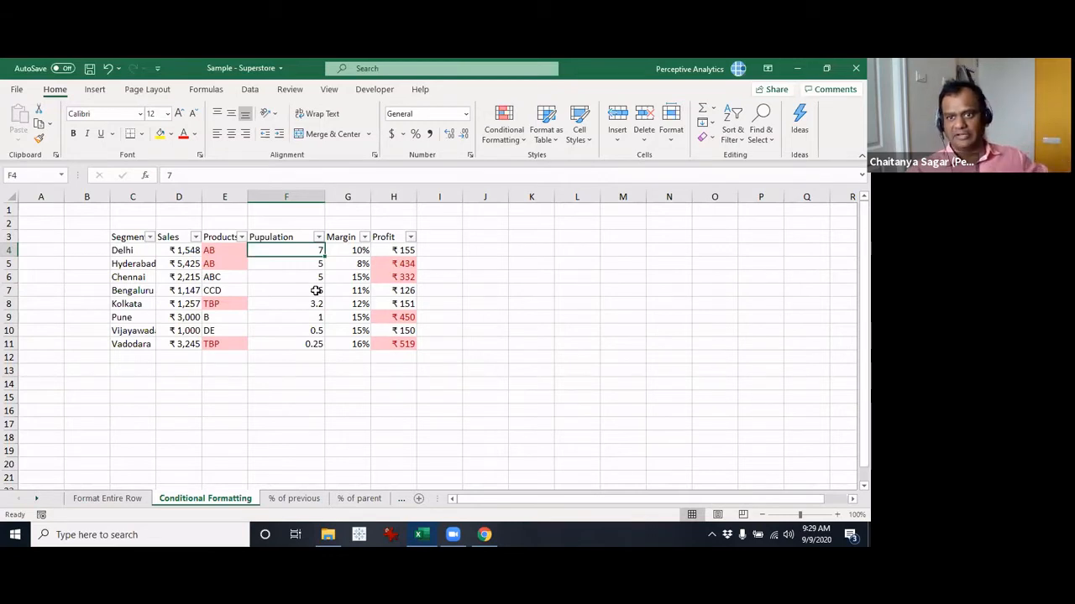
{"action": "left_click_drag", "start_coordinate": [306, 250], "coordinate": [292, 340]}
{"action": "left_click", "coordinate": [300, 288]}
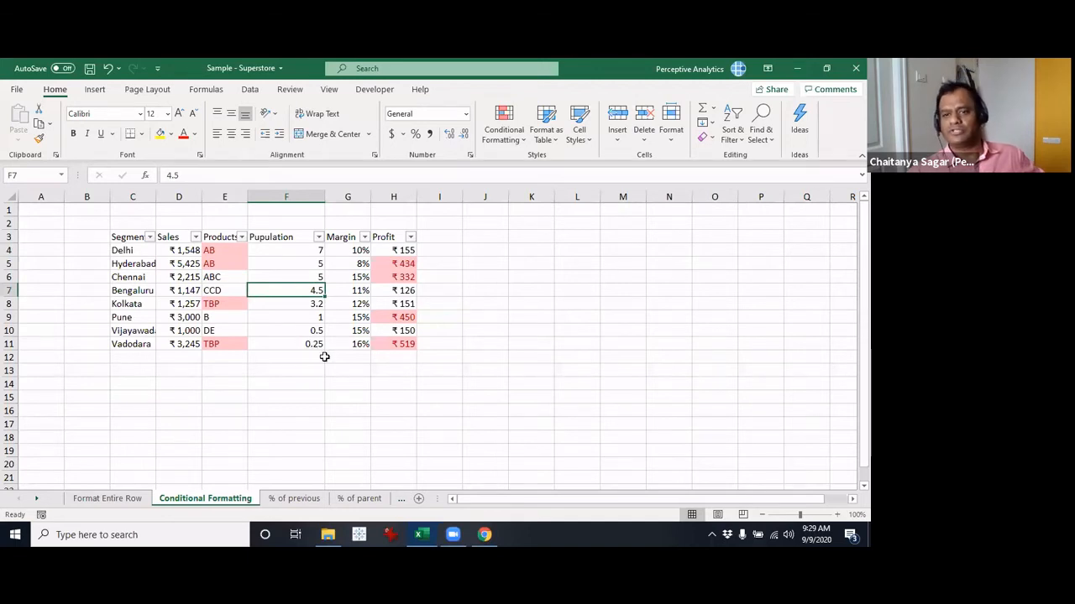
Apply solid-fill blue data bars to the Pupulation values in F4:F11 and deselect the range.
{"action": "left_click_drag", "start_coordinate": [307, 344], "coordinate": [317, 251]}
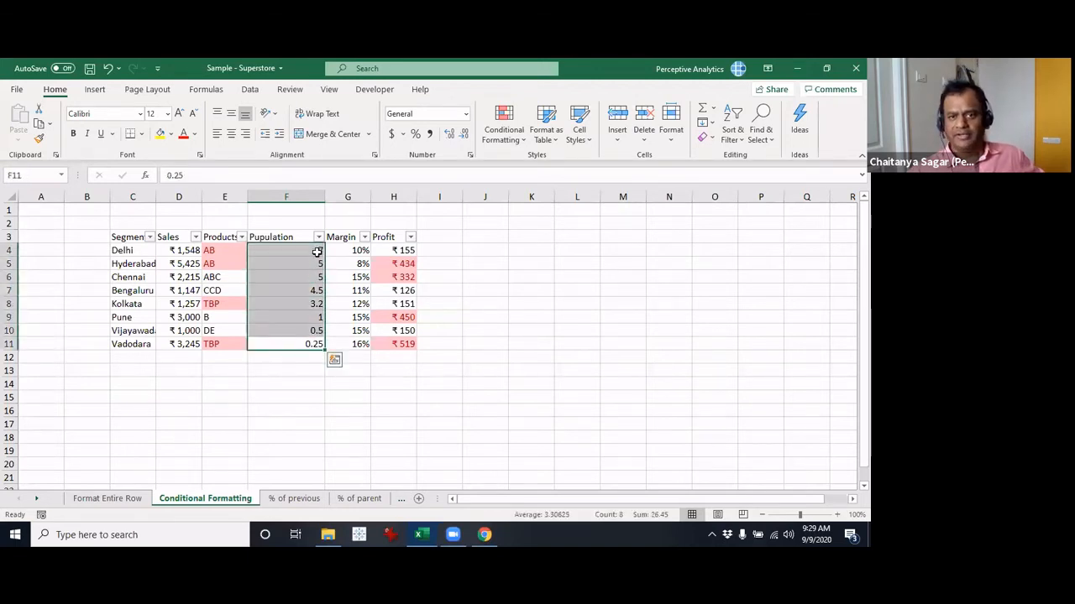
{"action": "left_click", "coordinate": [518, 141]}
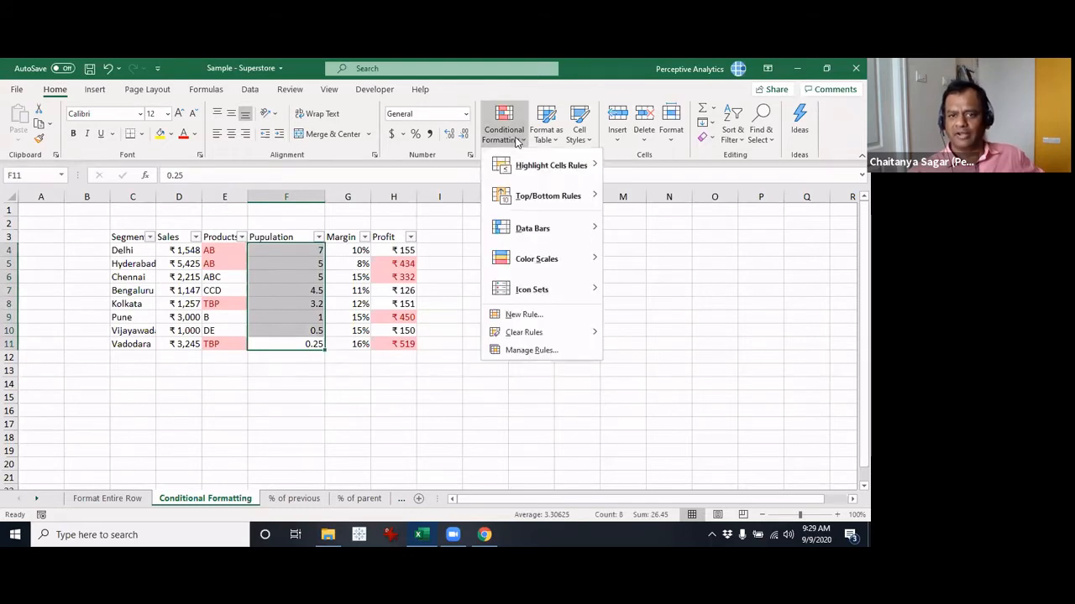
{"action": "mouse_move", "coordinate": [501, 236]}
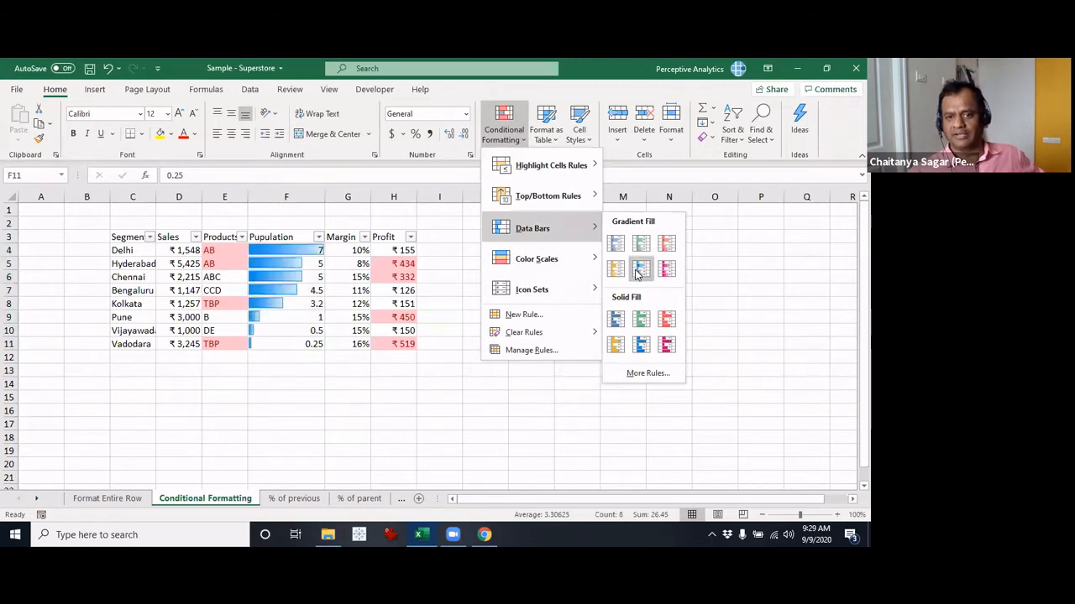
{"action": "left_click", "coordinate": [615, 323]}
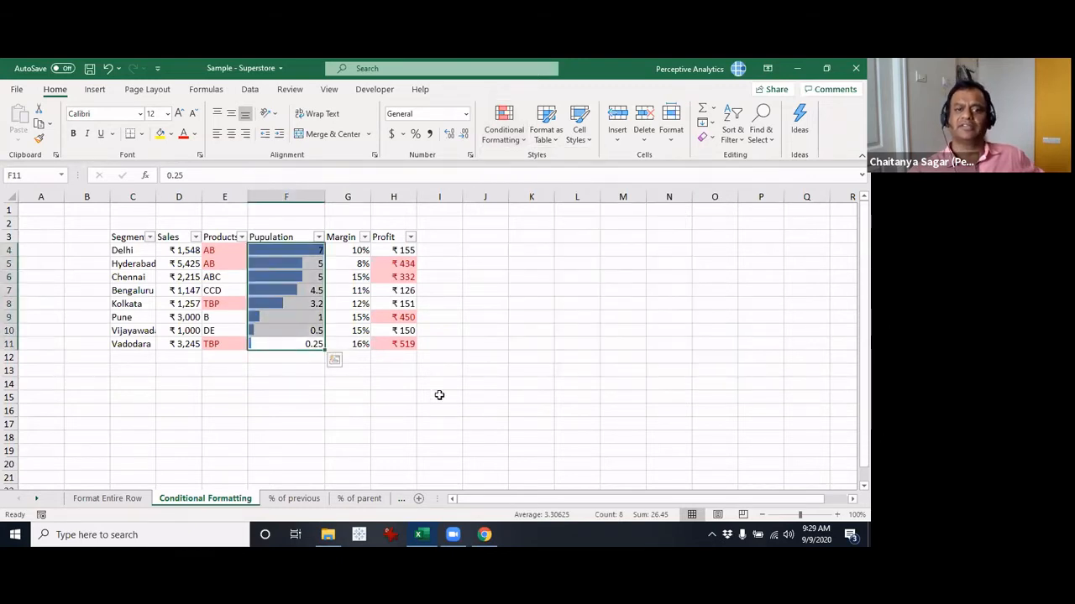
{"action": "left_click", "coordinate": [440, 394]}
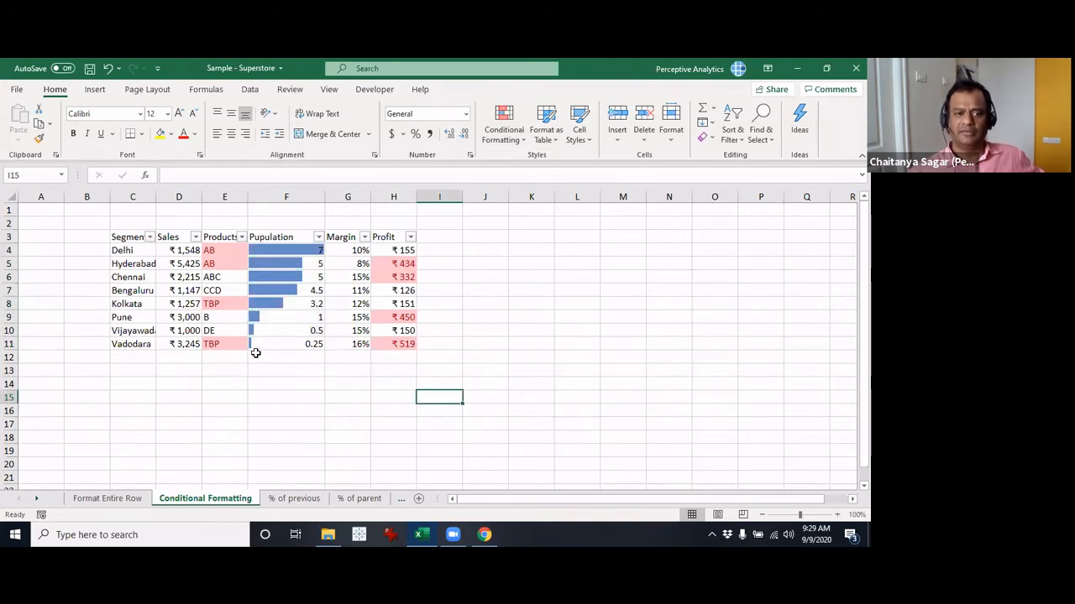
Compare the Pupulation data bars in F4:F11 and look through the Data Bars and other conditional formatting options for the range.
{"action": "left_click", "coordinate": [296, 345]}
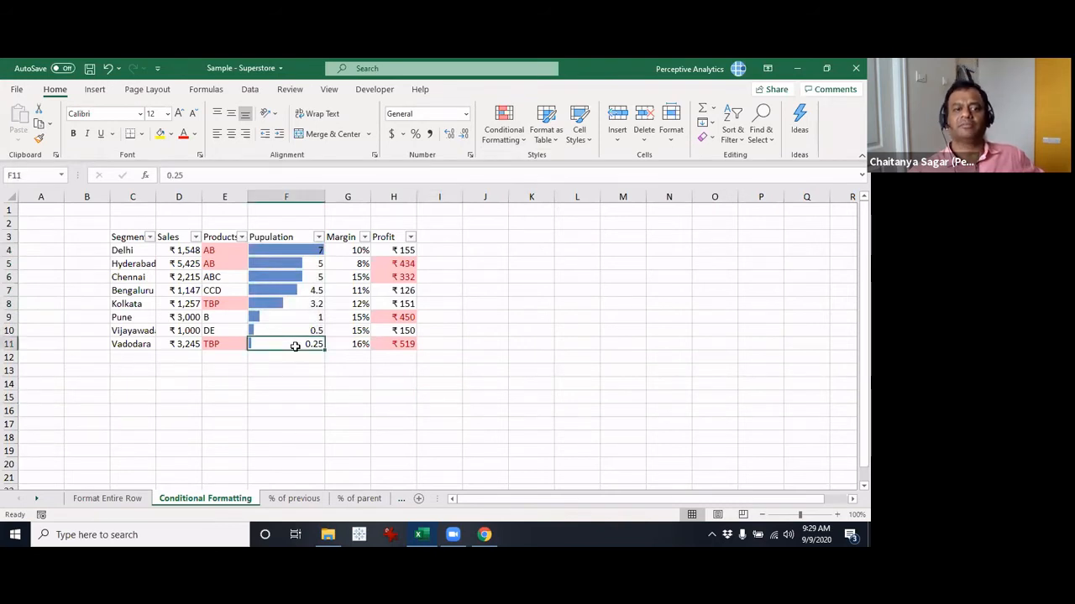
{"action": "left_click", "coordinate": [304, 252]}
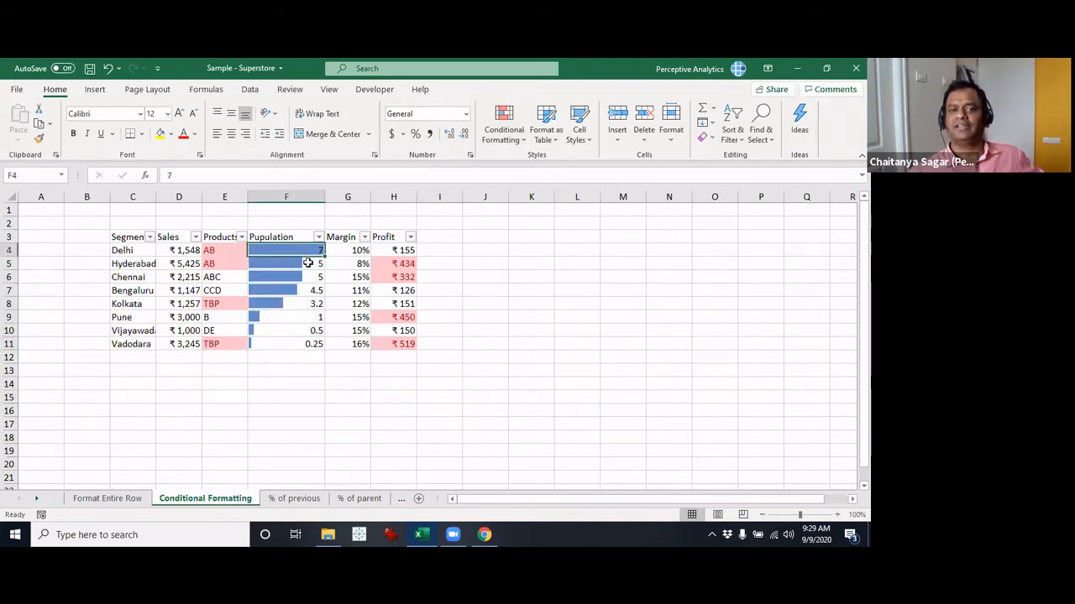
{"action": "left_click", "coordinate": [312, 345]}
{"action": "left_click_drag", "start_coordinate": [323, 302], "coordinate": [317, 251]}
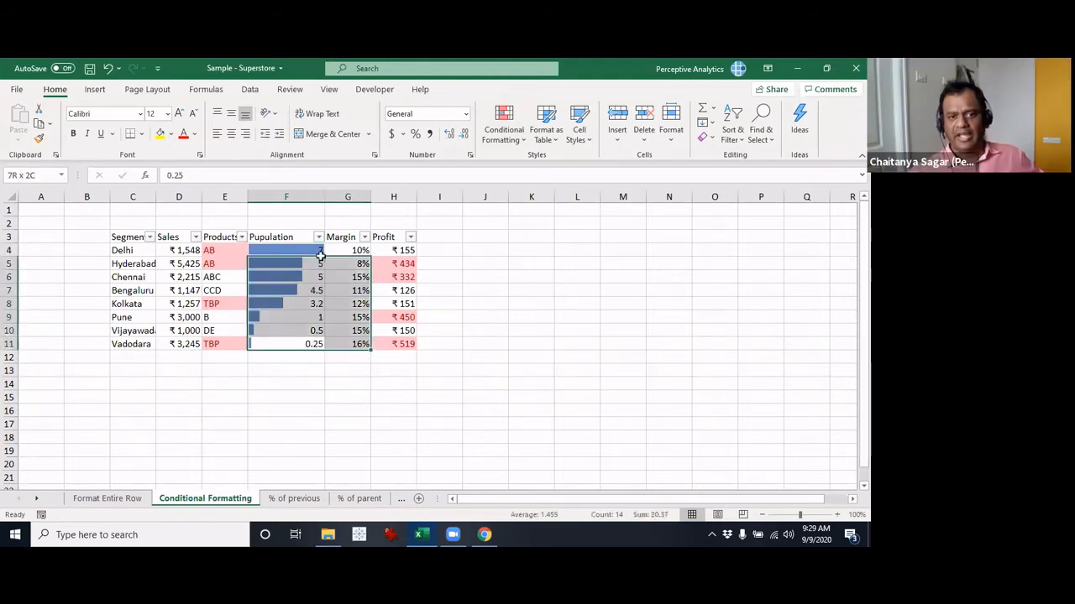
{"action": "left_click", "coordinate": [504, 135]}
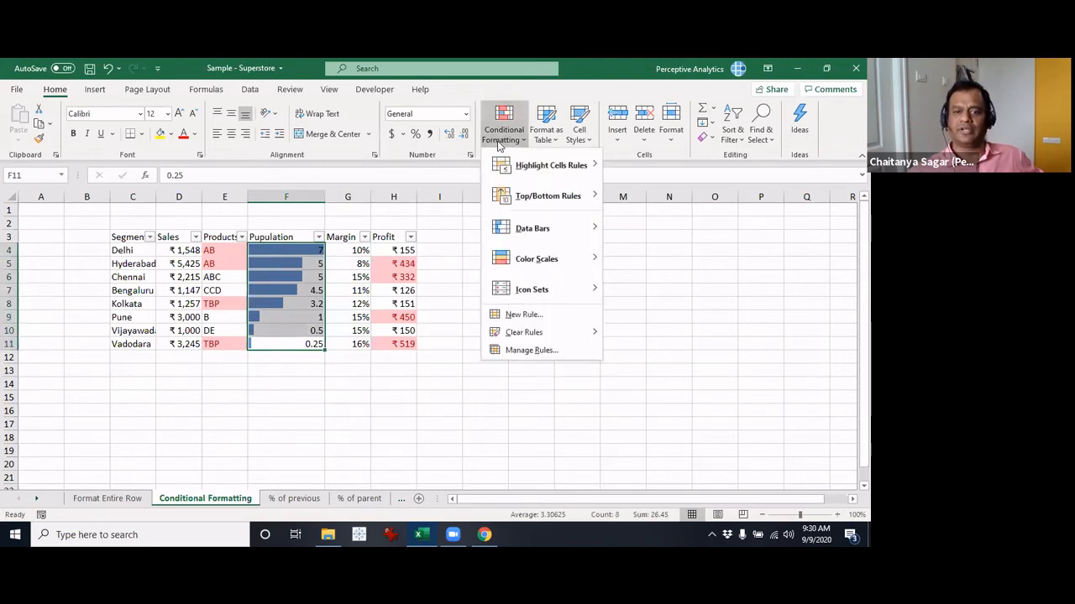
{"action": "mouse_move", "coordinate": [541, 241]}
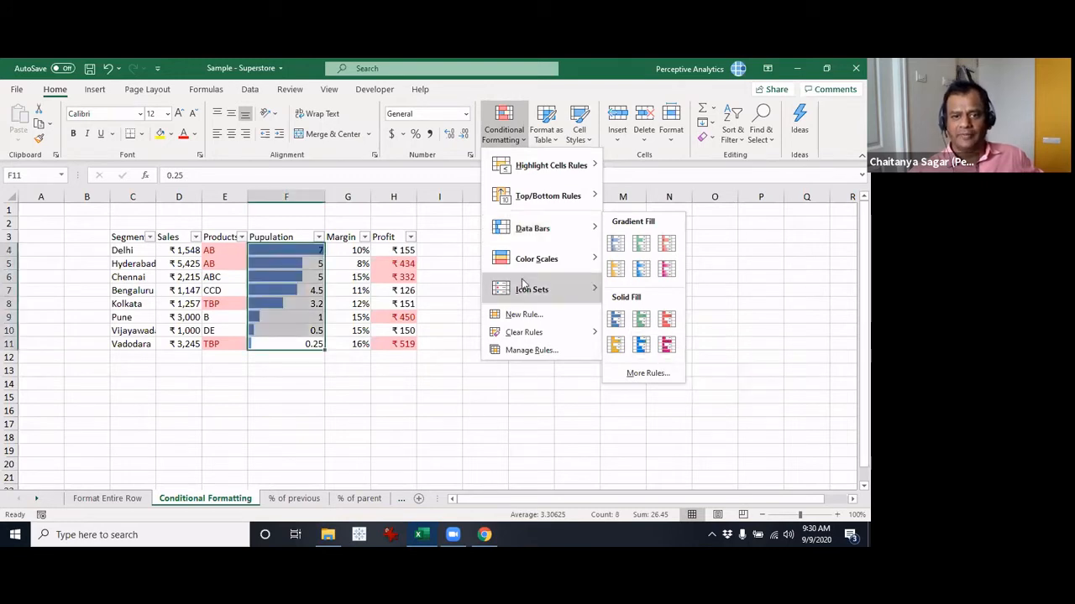
{"action": "mouse_move", "coordinate": [540, 263]}
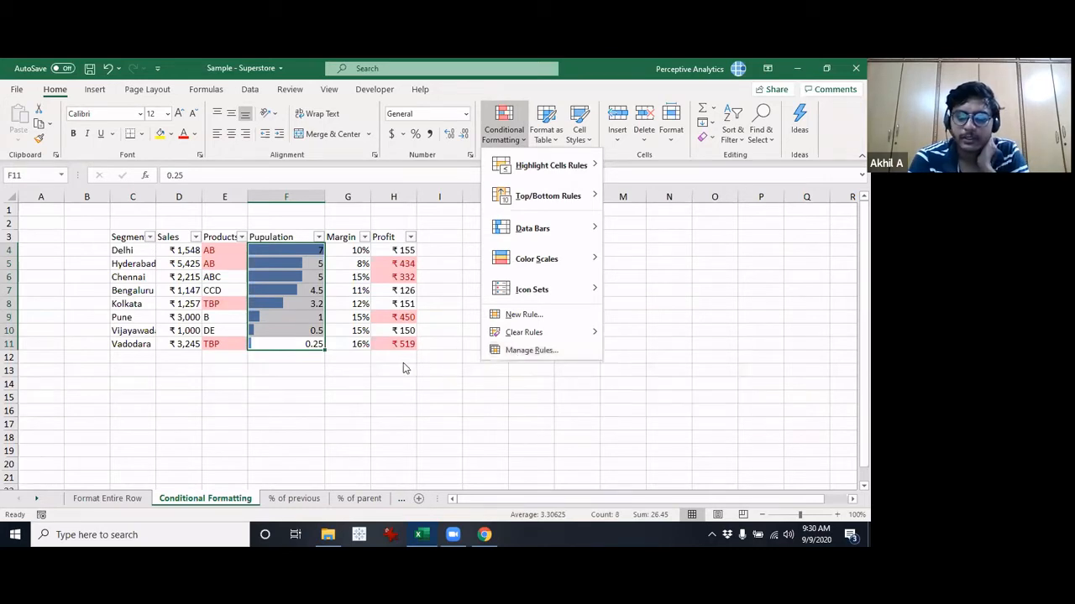
{"action": "left_click", "coordinate": [298, 269]}
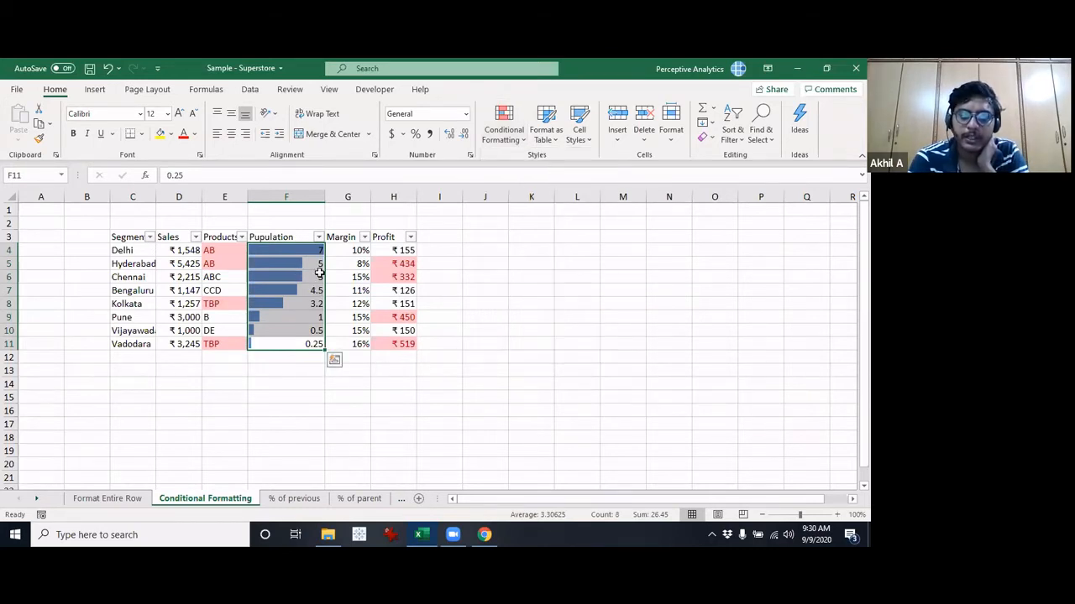
{"action": "left_click", "coordinate": [316, 290]}
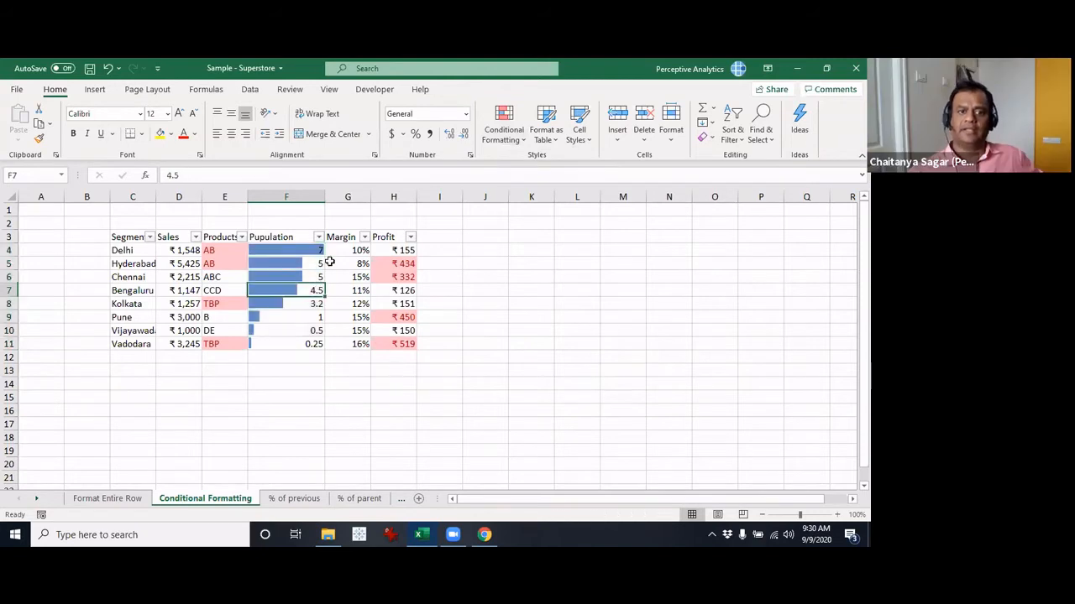
Filter Delhi out of the Segment column, and clear the filter again.
{"action": "left_click", "coordinate": [150, 237]}
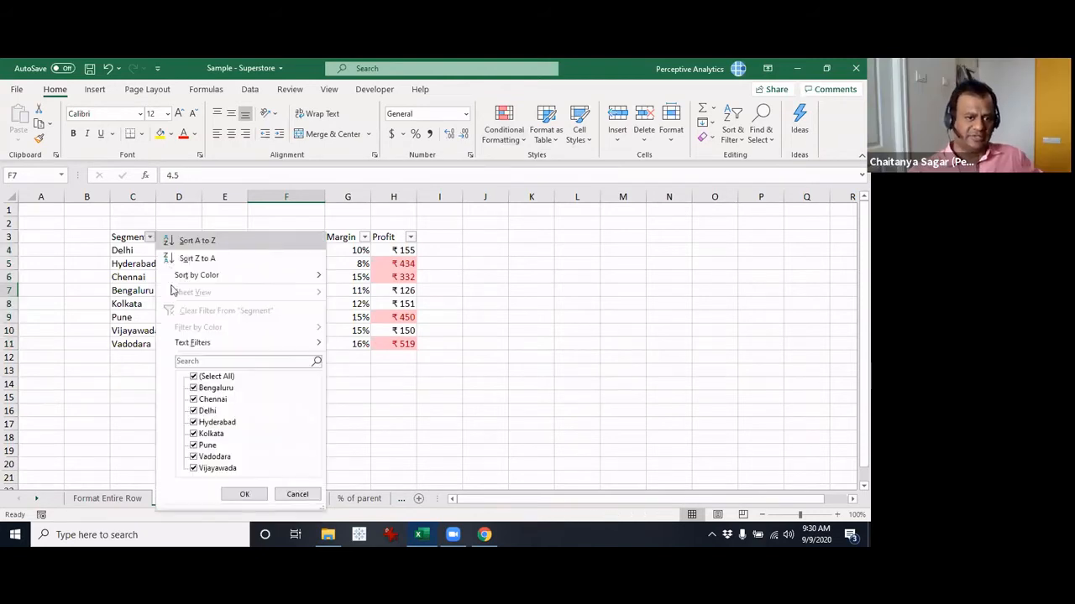
{"action": "left_click", "coordinate": [202, 410]}
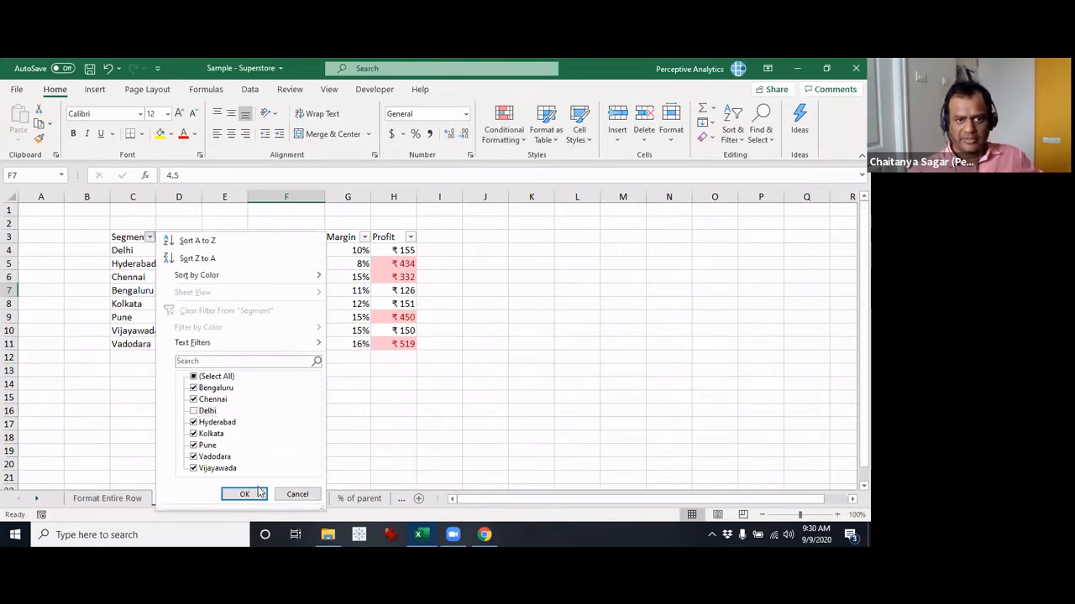
{"action": "left_click", "coordinate": [245, 494]}
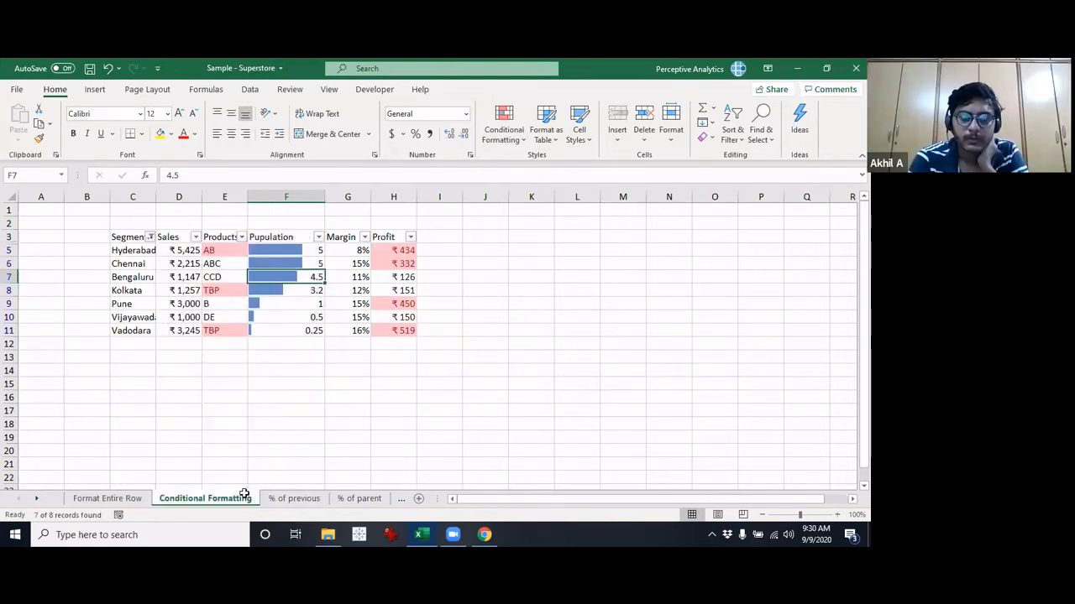
{"action": "left_click", "coordinate": [504, 340]}
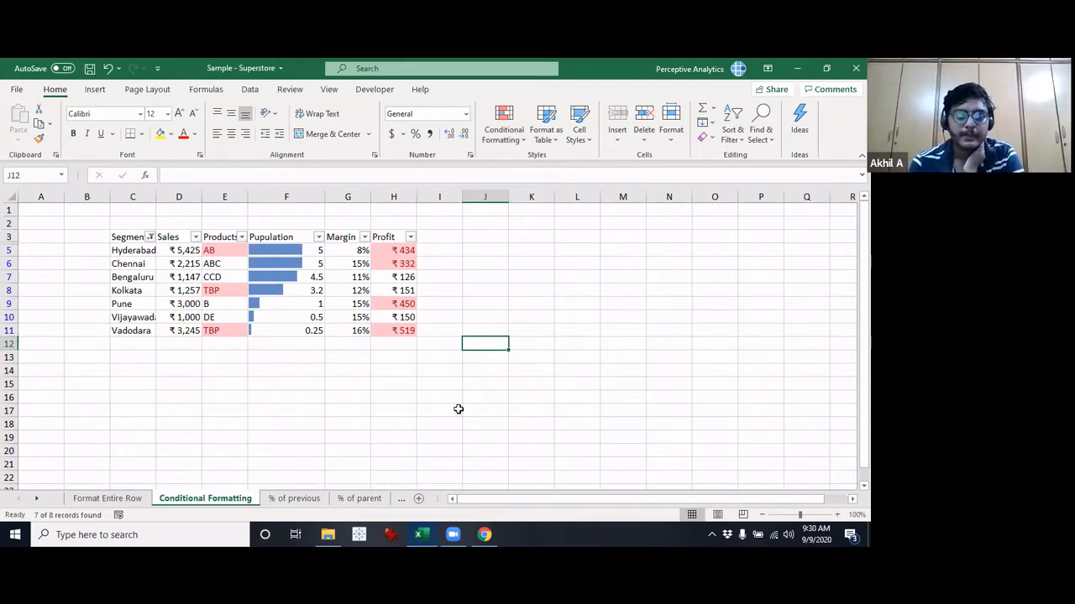
{"action": "left_click", "coordinate": [150, 237]}
{"action": "left_click", "coordinate": [210, 311]}
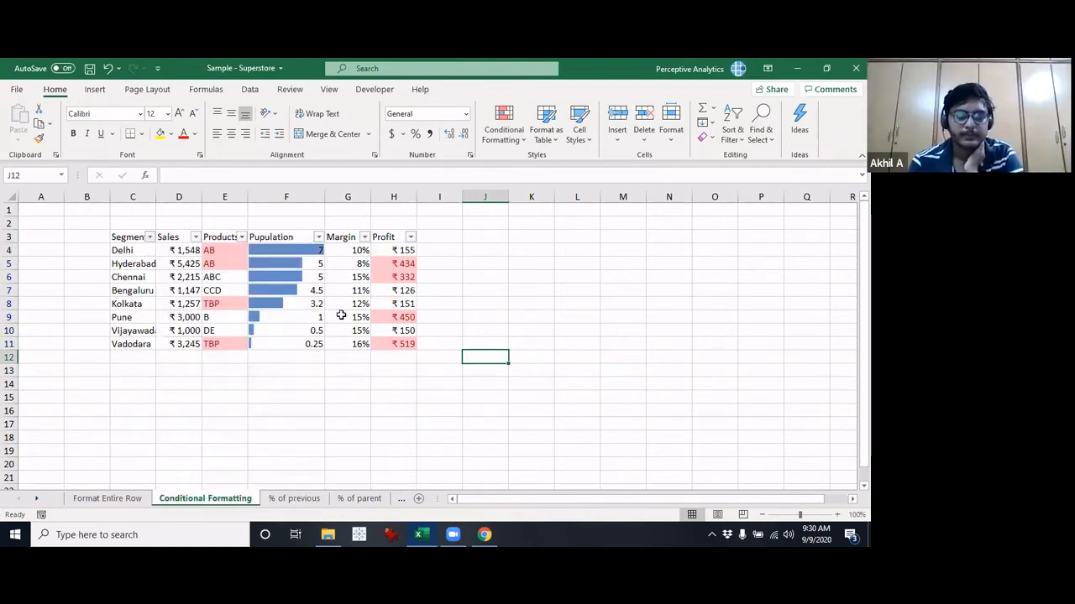
Delete the Data Bar rule from the Pupulation values in F4:F11 through the Rules Manager.
{"action": "left_click", "coordinate": [323, 318]}
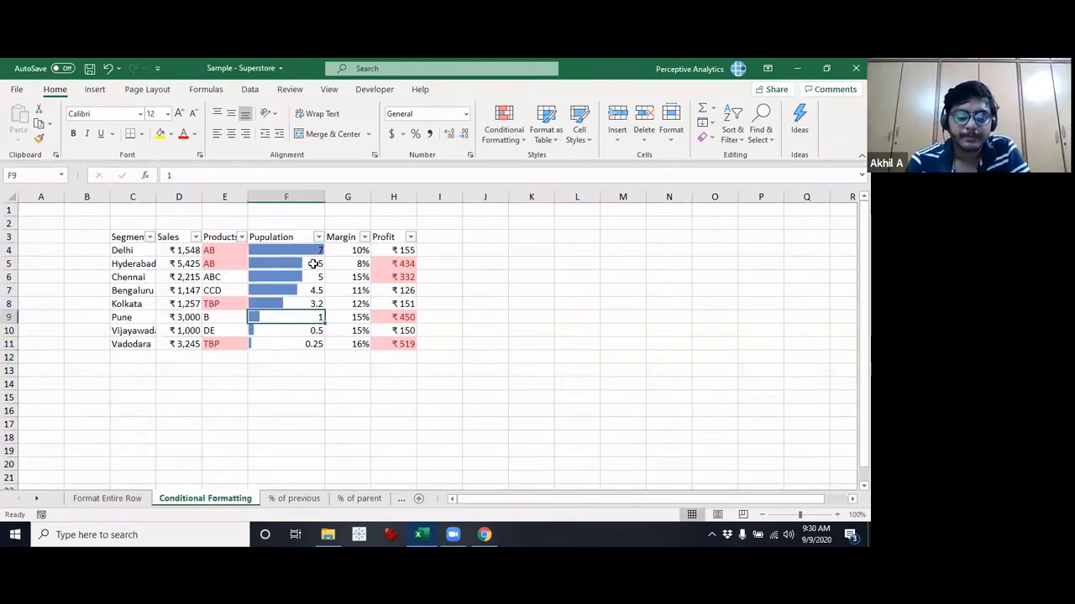
{"action": "left_click", "coordinate": [313, 263]}
{"action": "left_click_drag", "start_coordinate": [300, 251], "coordinate": [275, 342]}
{"action": "left_click", "coordinate": [506, 130]}
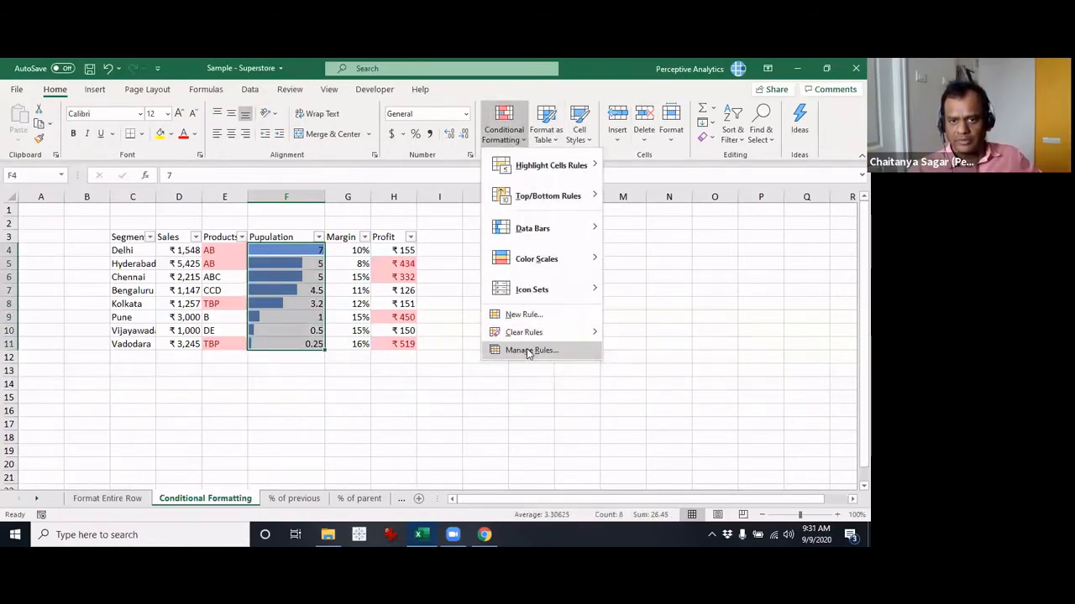
{"action": "left_click", "coordinate": [528, 351]}
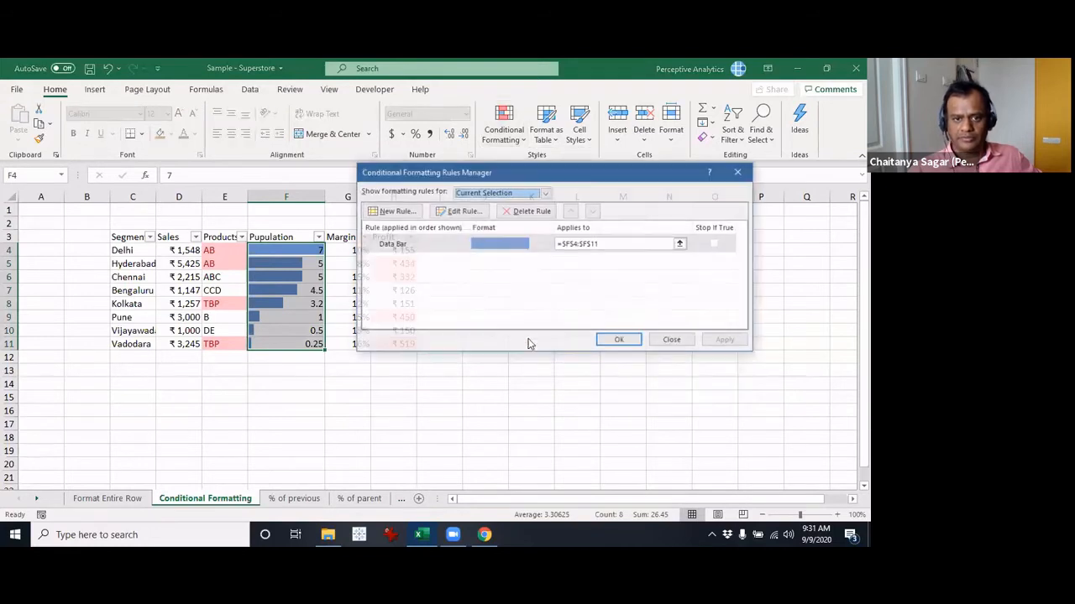
{"action": "left_click", "coordinate": [485, 248]}
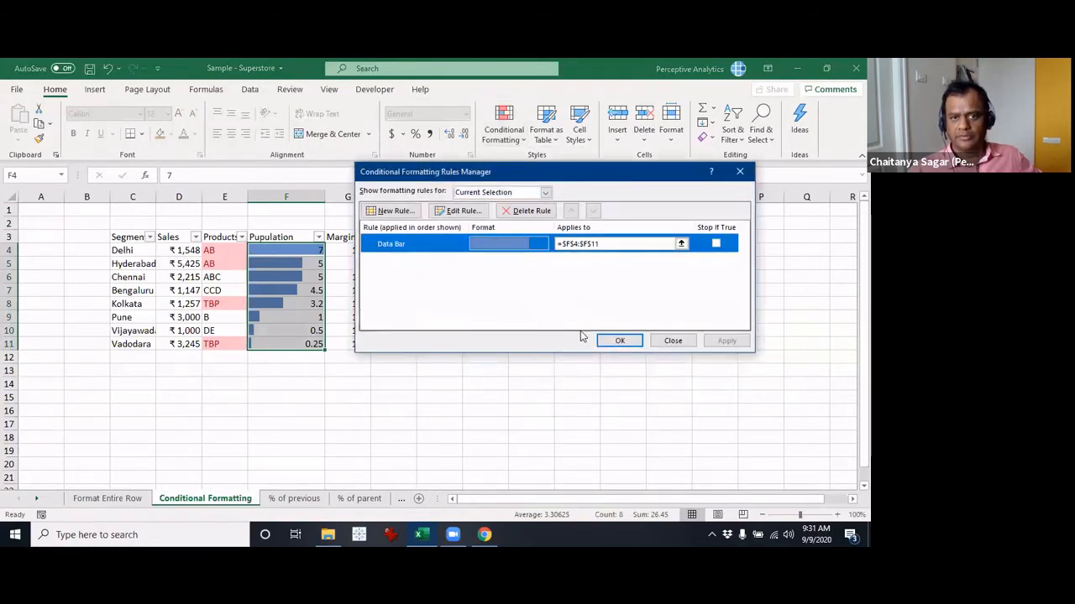
{"action": "left_click", "coordinate": [526, 211]}
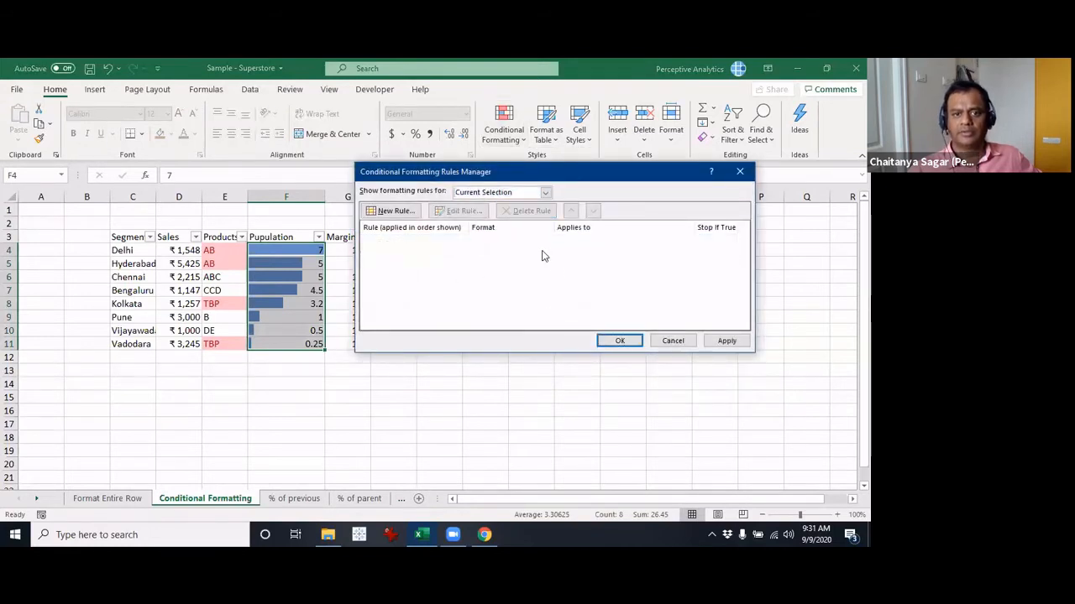
{"action": "left_click", "coordinate": [618, 337]}
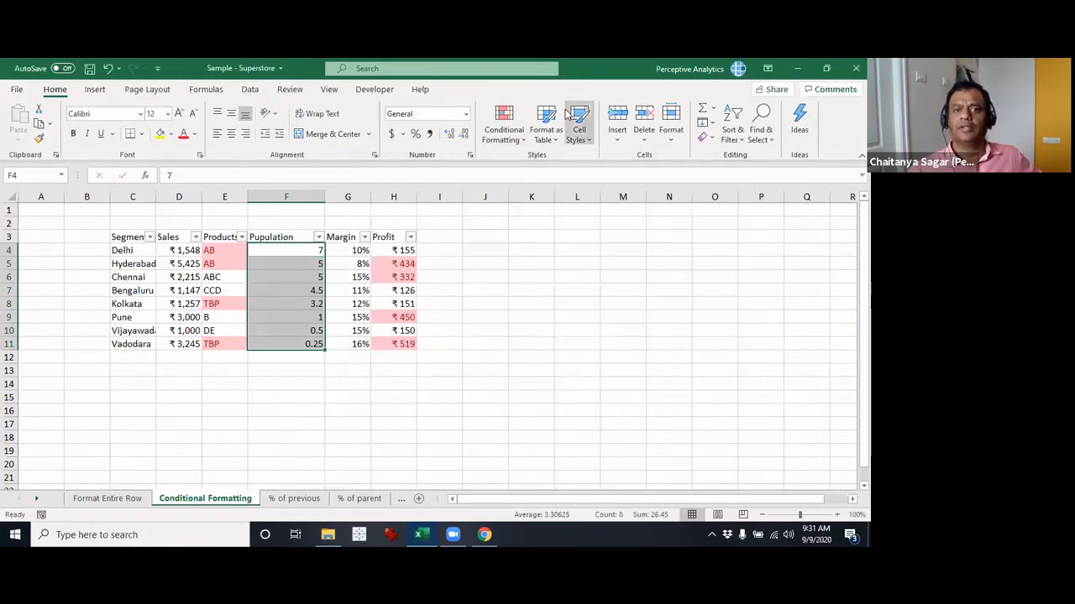
Look at the Color Scales options for the Pupulation values in F4:F11 without applying one.
{"action": "left_click", "coordinate": [519, 141]}
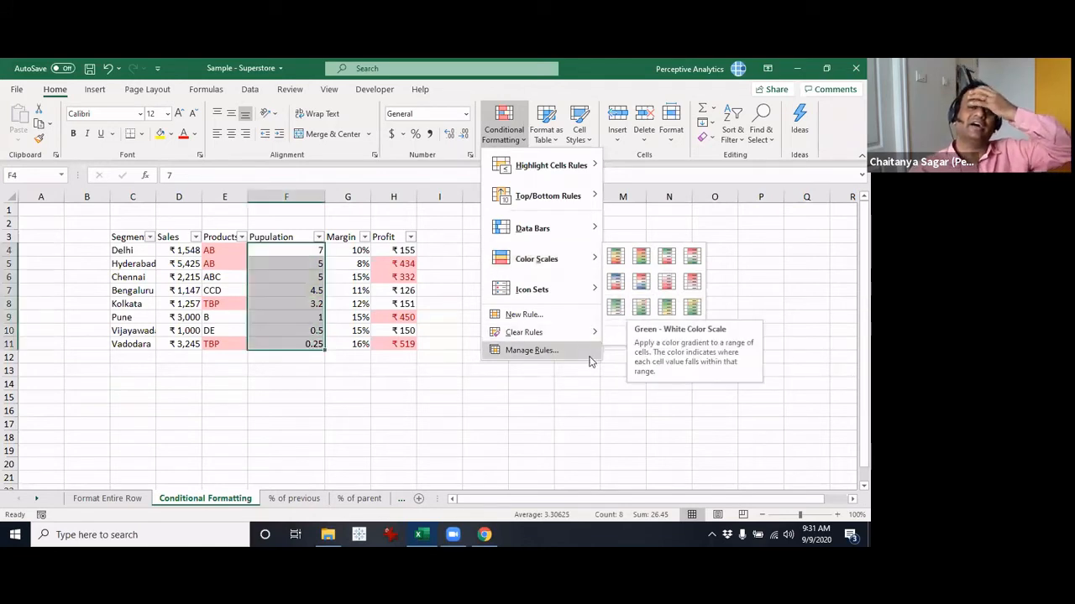
{"action": "left_click", "coordinate": [572, 397]}
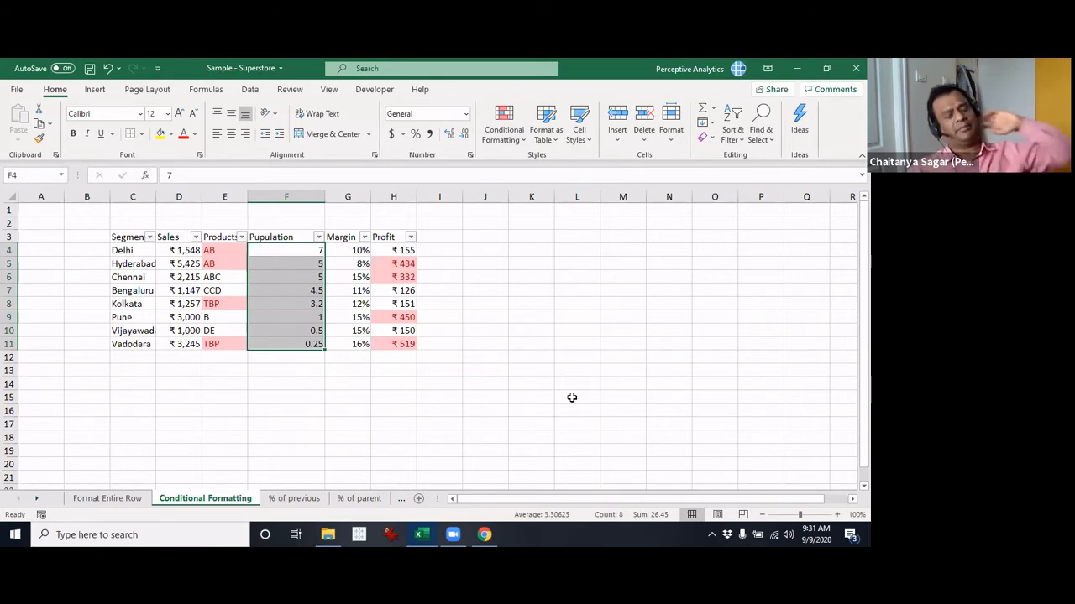
{"action": "left_click", "coordinate": [516, 369]}
Select the empty range K2:O15 beside the sales table.
{"action": "left_click", "coordinate": [527, 227]}
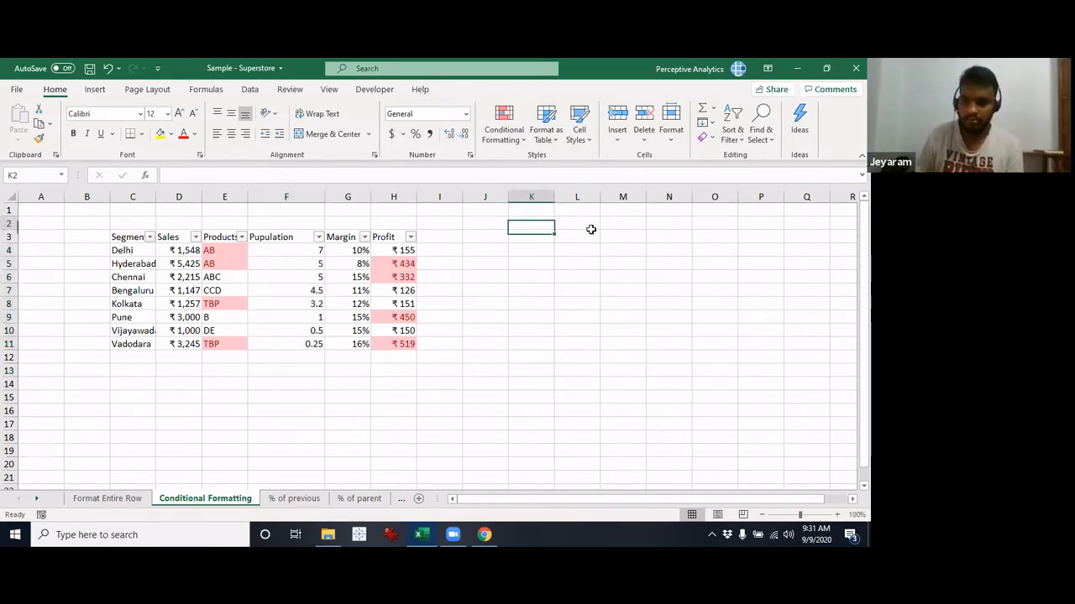
{"action": "key", "text": "shift+Right"}
{"action": "key", "text": "shift+Right"}
{"action": "key", "text": "shift+Right"}
{"action": "key", "text": "shift+Right"}
{"action": "key", "text": "shift+Down"}
{"action": "key", "text": "shift+Down"}
{"action": "key", "text": "shift+Down"}
{"action": "key", "text": "shift+Down"}
{"action": "key", "text": "shift+Down"}
{"action": "key", "text": "shift+Down"}
{"action": "key", "text": "shift+Down"}
{"action": "key", "text": "shift+Down"}
{"action": "key", "text": "shift+Down"}
{"action": "key", "text": "shift+Down"}
{"action": "key", "text": "shift+Down"}
{"action": "key", "text": "shift+Down"}
{"action": "key", "text": "shift+Down"}
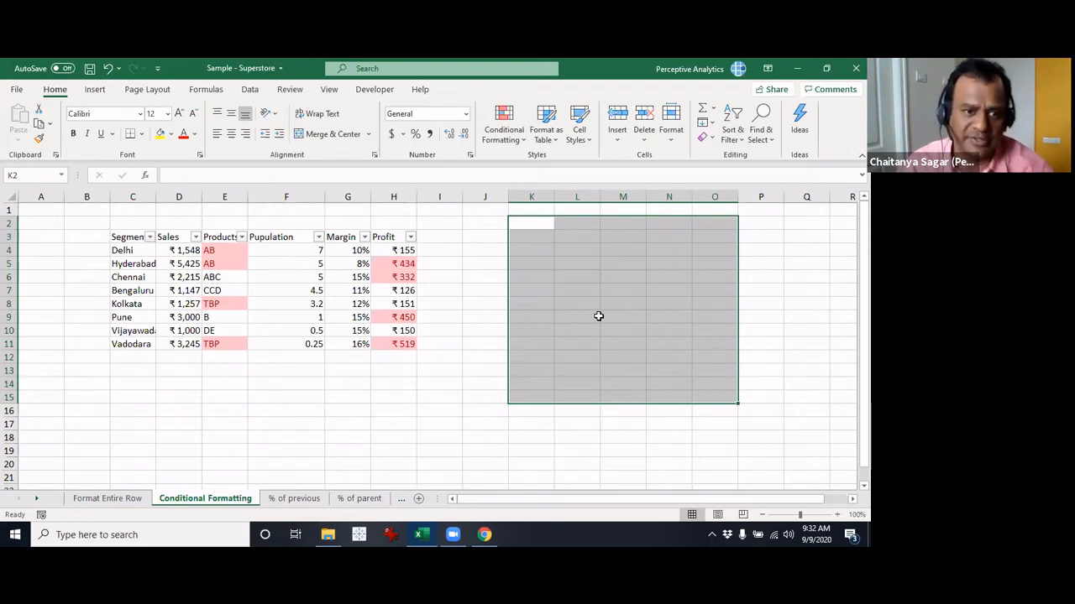
Examine the Icon Sets options for the Pupulation values in F4:F11 without applying one.
{"action": "left_click", "coordinate": [277, 275]}
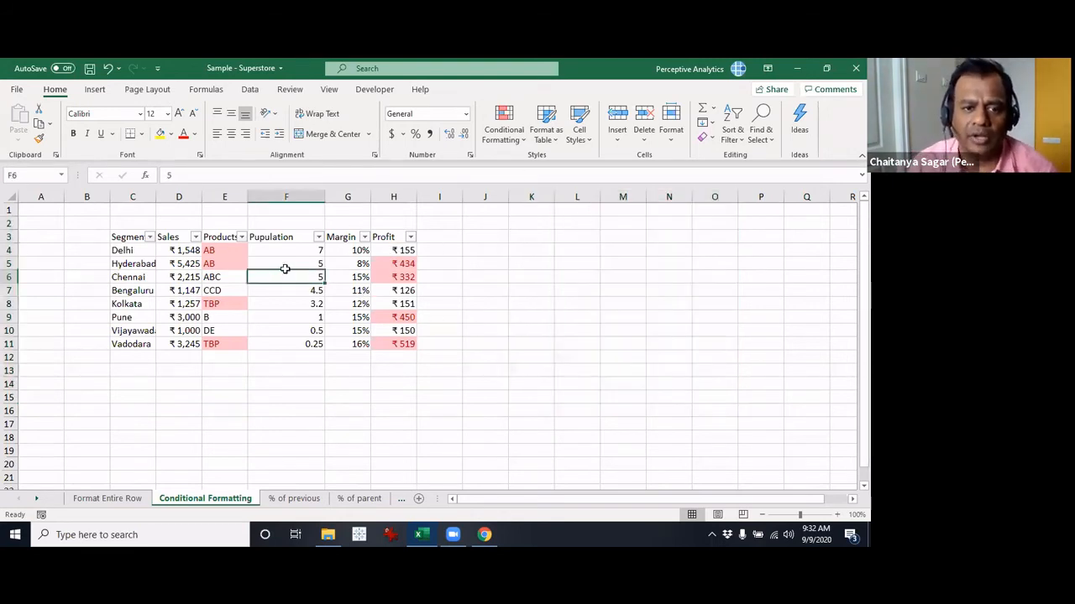
{"action": "left_click_drag", "start_coordinate": [295, 251], "coordinate": [277, 343]}
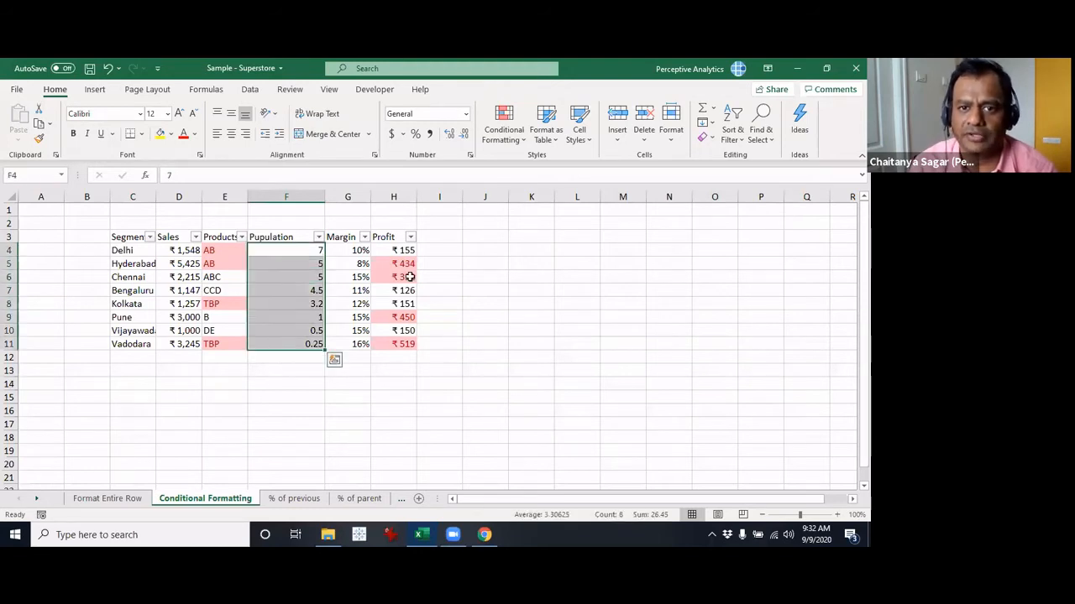
{"action": "left_click", "coordinate": [503, 125]}
{"action": "mouse_move", "coordinate": [527, 294]}
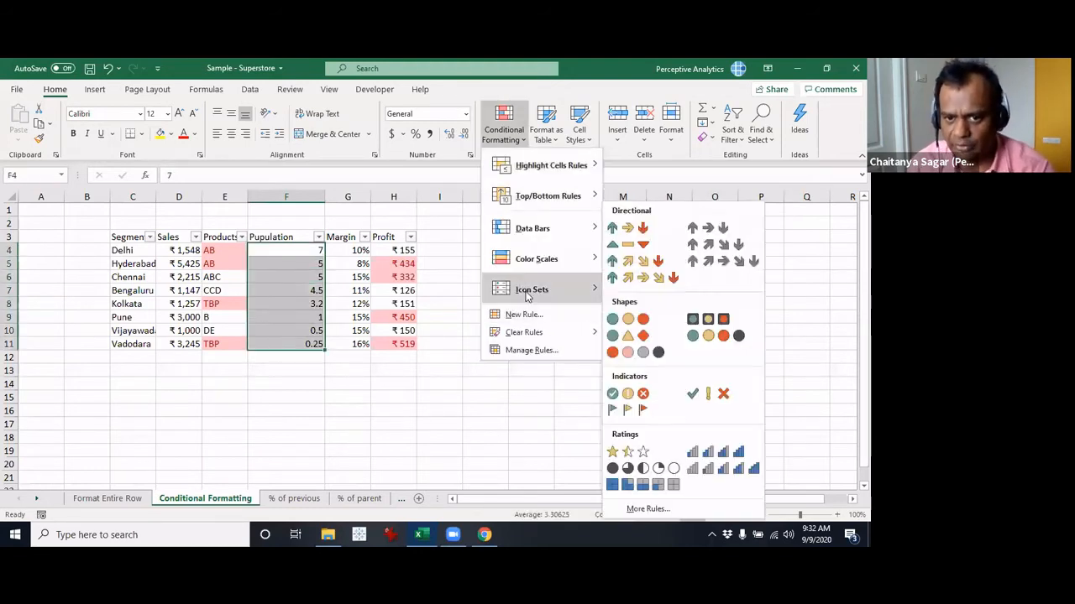
{"action": "mouse_move", "coordinate": [551, 257]}
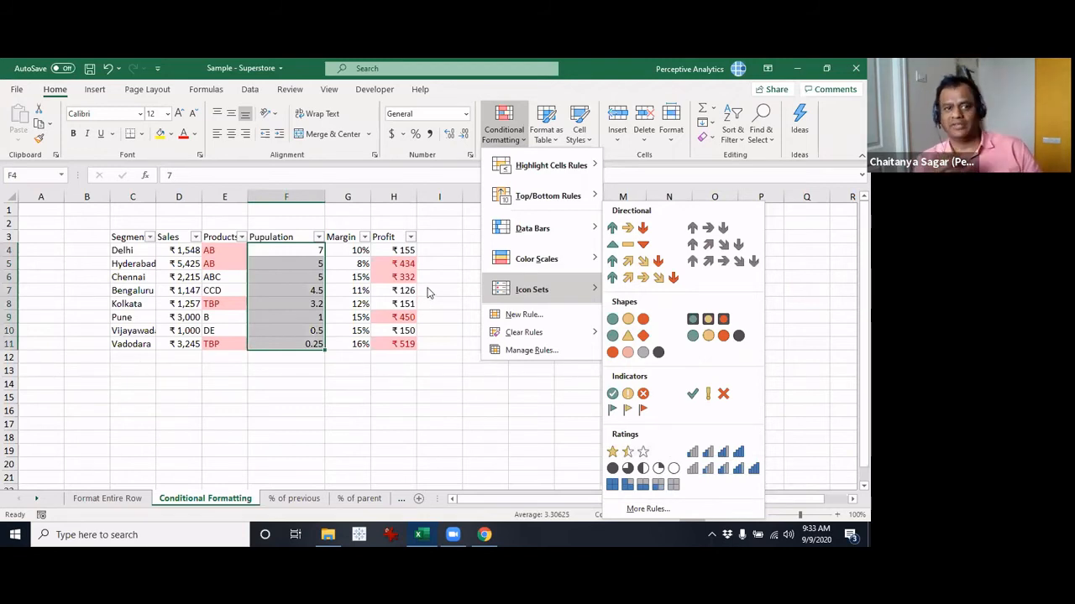
{"action": "left_click", "coordinate": [428, 292]}
{"action": "left_click", "coordinate": [407, 304]}
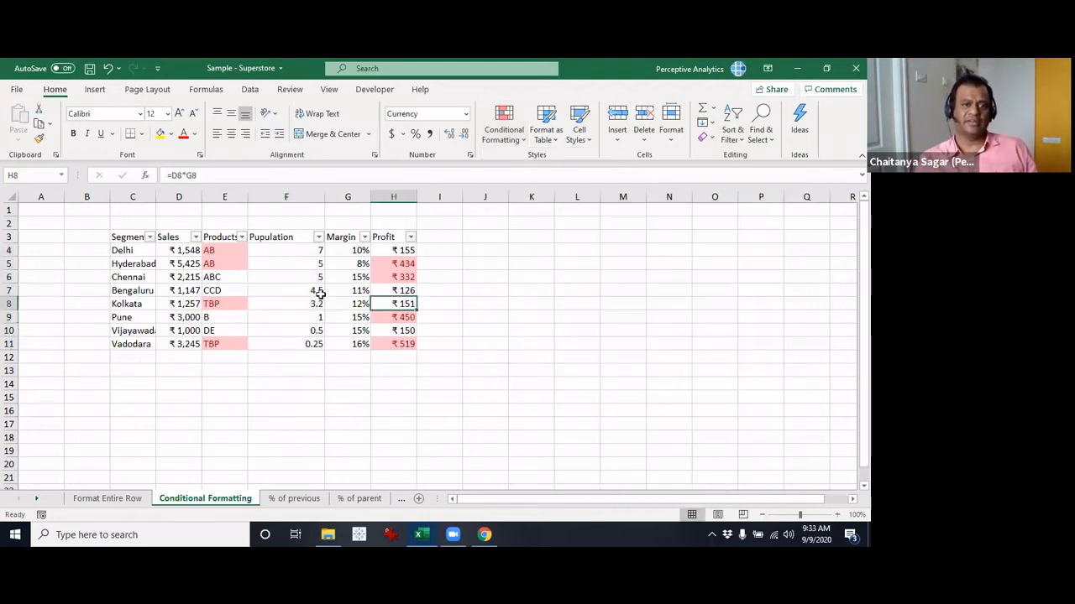
Try deleting both Duplicate Values rules for the Products range E4:E11 in the Rules Manager, and cancel the changes.
{"action": "left_click_drag", "start_coordinate": [222, 248], "coordinate": [223, 336]}
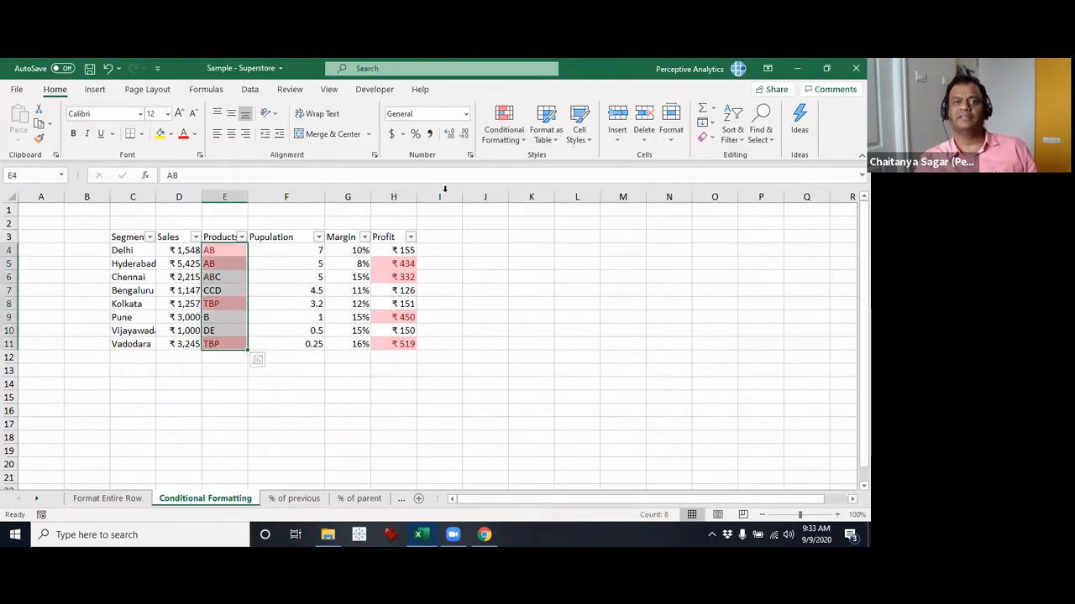
{"action": "left_click", "coordinate": [506, 143]}
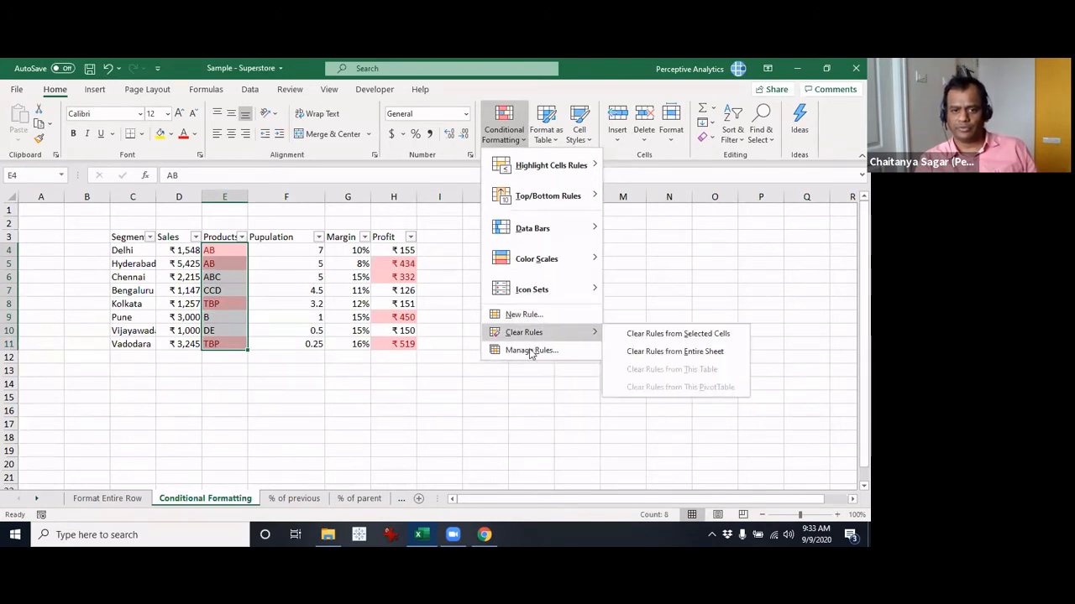
{"action": "left_click", "coordinate": [529, 353]}
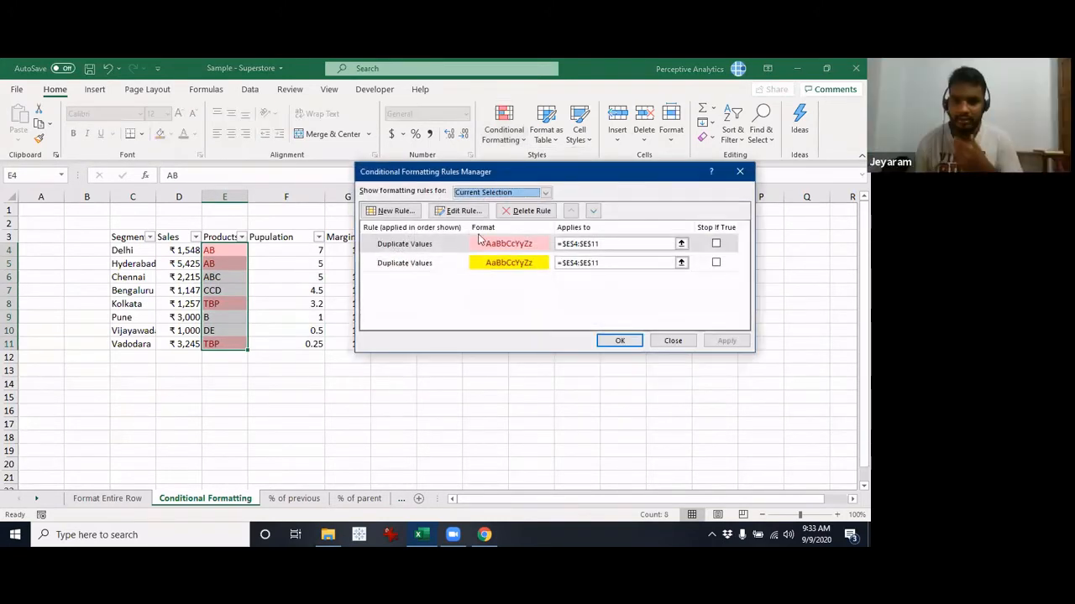
{"action": "left_click", "coordinate": [525, 211]}
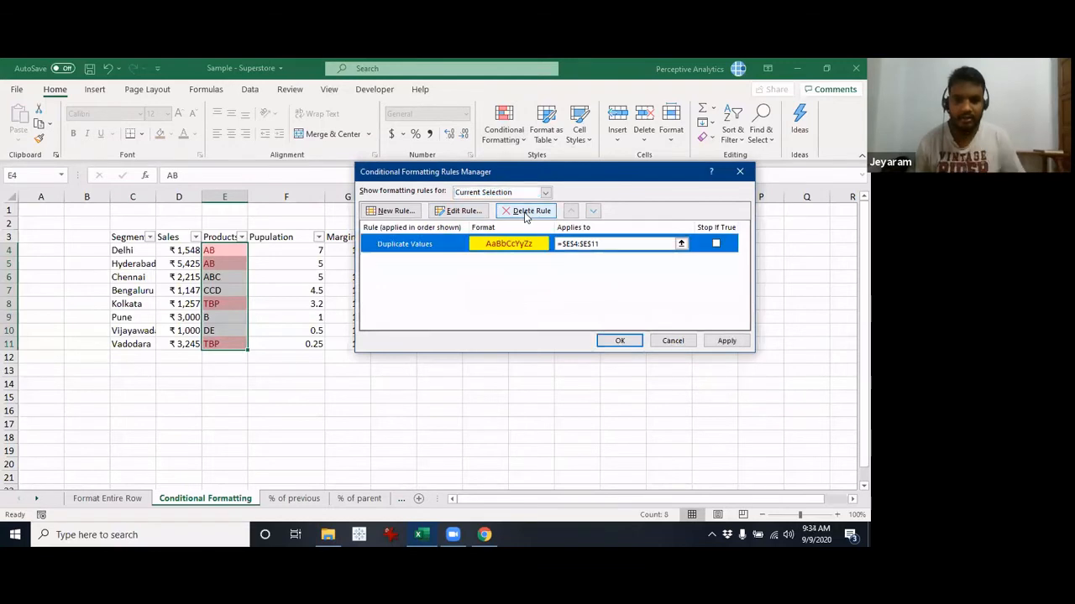
{"action": "left_click", "coordinate": [525, 211]}
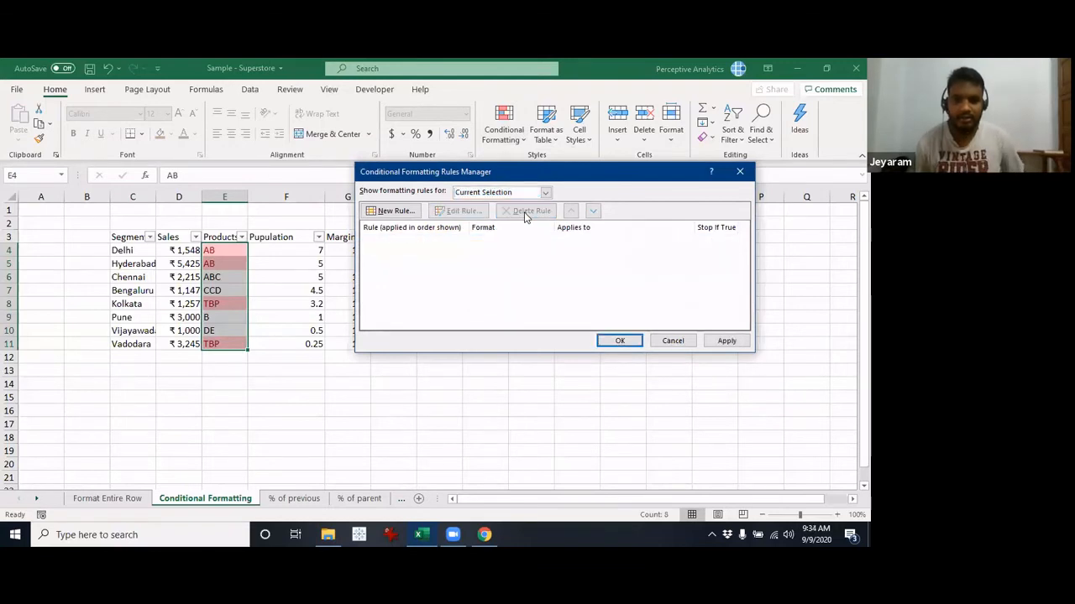
{"action": "left_click", "coordinate": [672, 340]}
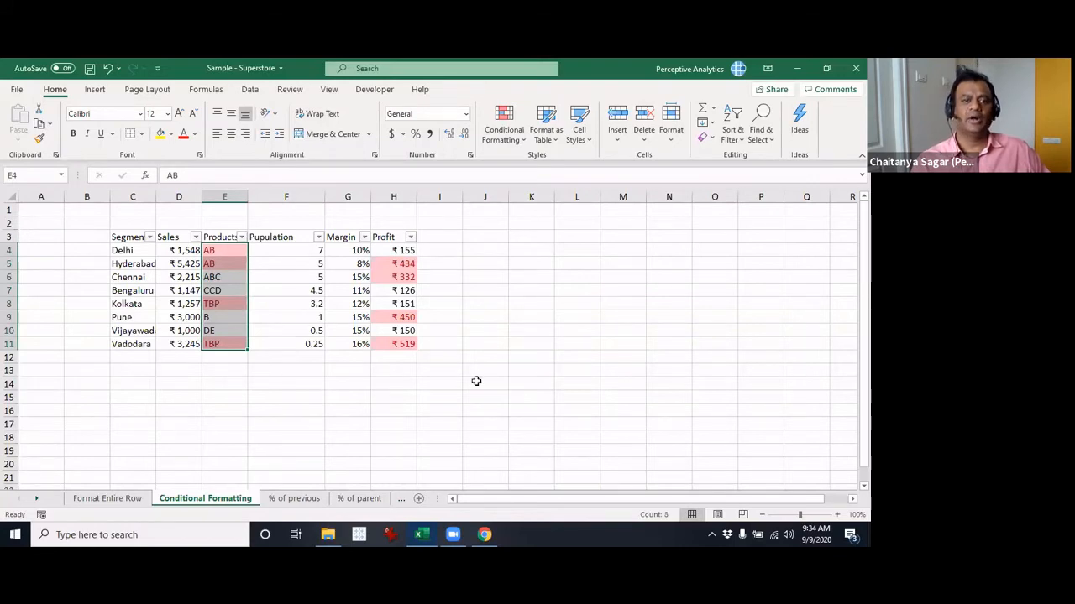
{"action": "left_click", "coordinate": [442, 345]}
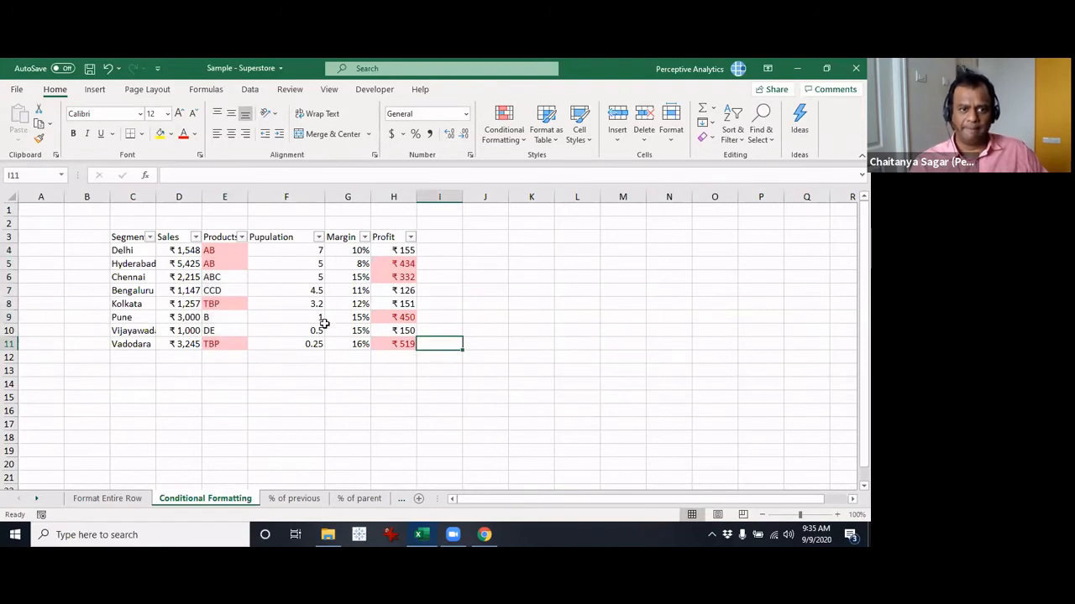
Delete both Duplicate Values rules from the Products range E4:E11 in the Rules Manager and accept the changes.
{"action": "left_click_drag", "start_coordinate": [210, 253], "coordinate": [230, 347]}
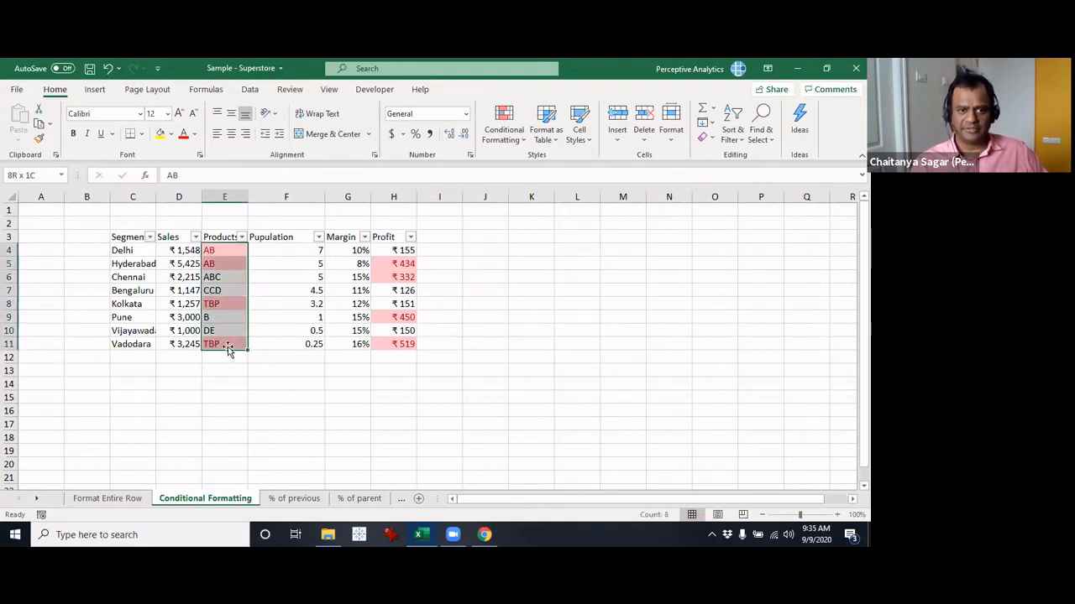
{"action": "left_click", "coordinate": [514, 135]}
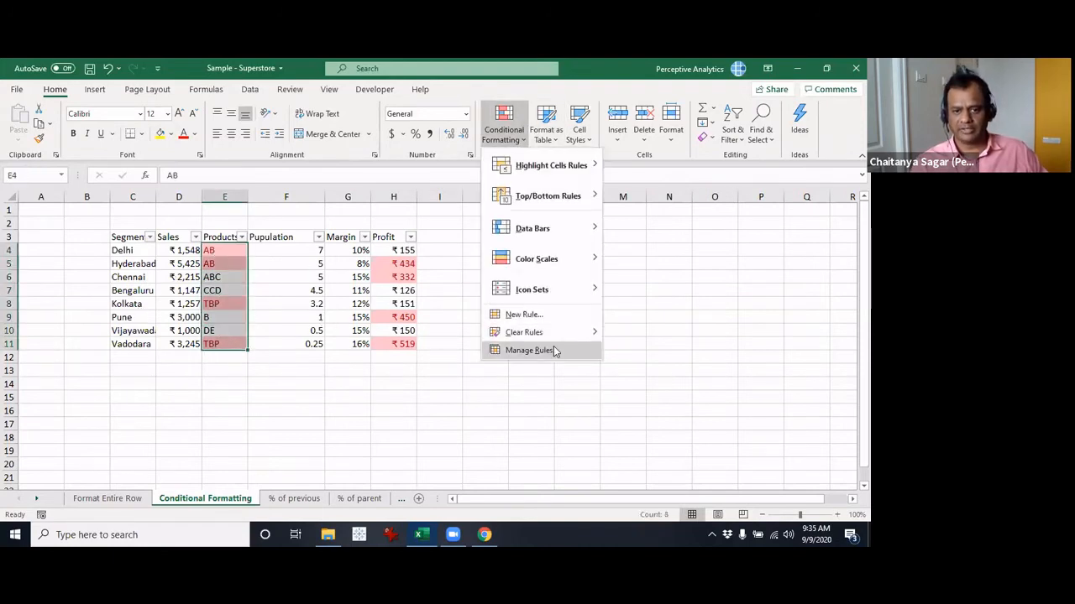
{"action": "left_click", "coordinate": [553, 346]}
{"action": "left_click", "coordinate": [520, 246]}
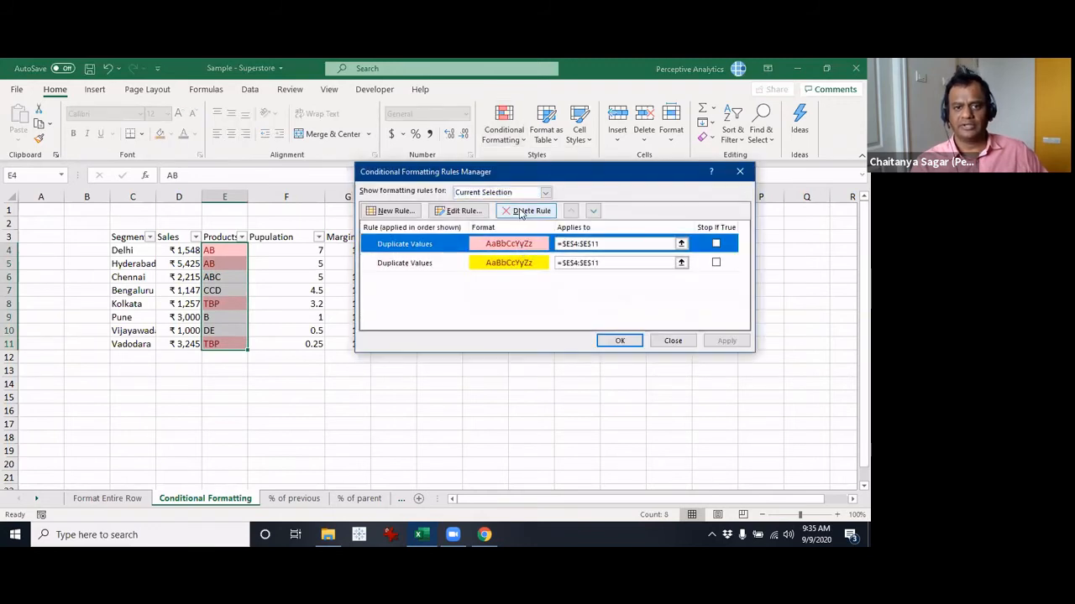
{"action": "left_click", "coordinate": [523, 213]}
{"action": "left_click", "coordinate": [527, 211]}
{"action": "left_click", "coordinate": [619, 340]}
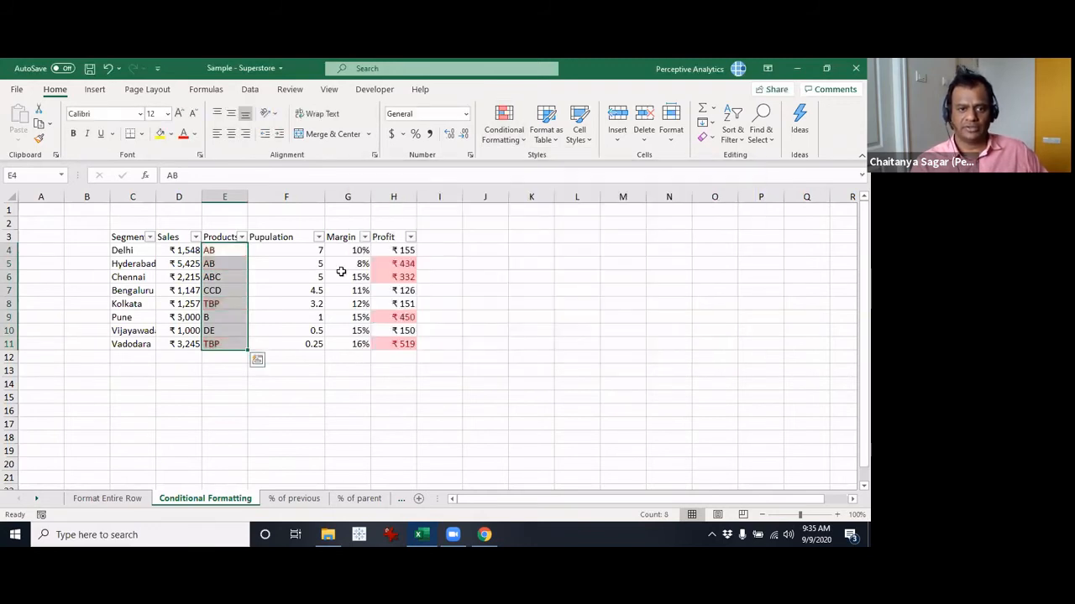
Delete the Cell Value > 200 rule from the Profit range H4:H11 in the Rules Manager and accept the change.
{"action": "left_click_drag", "start_coordinate": [404, 253], "coordinate": [410, 341]}
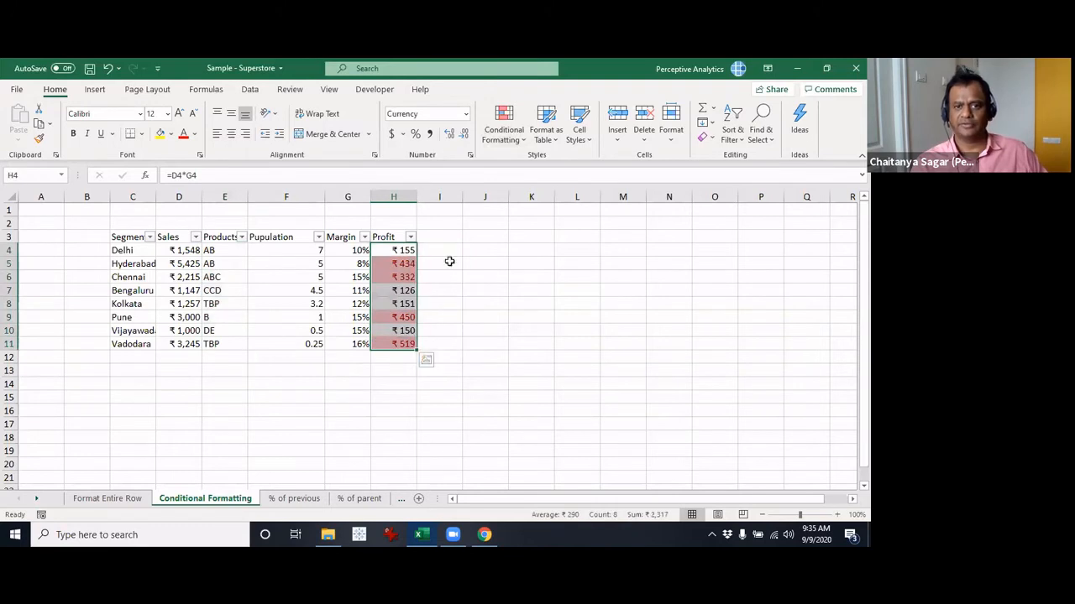
{"action": "left_click", "coordinate": [504, 138]}
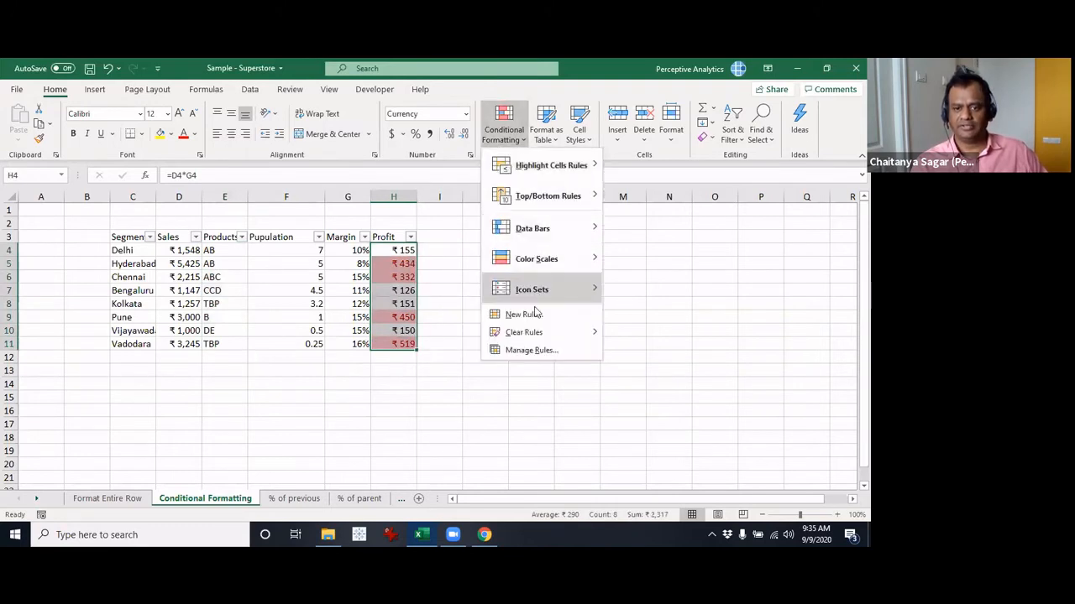
{"action": "left_click", "coordinate": [535, 351]}
{"action": "left_click", "coordinate": [514, 244]}
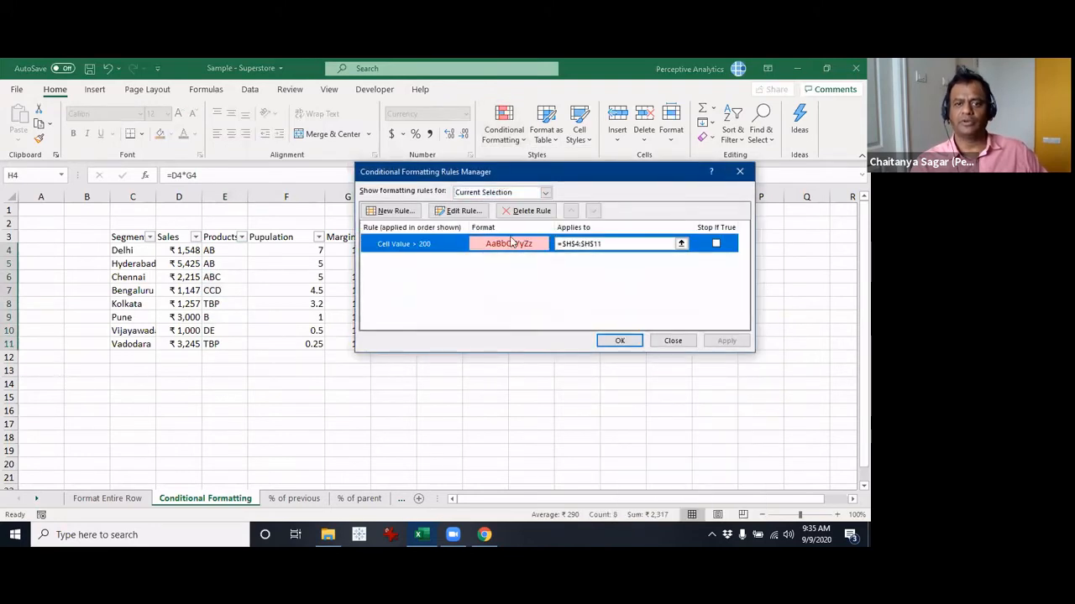
{"action": "left_click", "coordinate": [519, 212]}
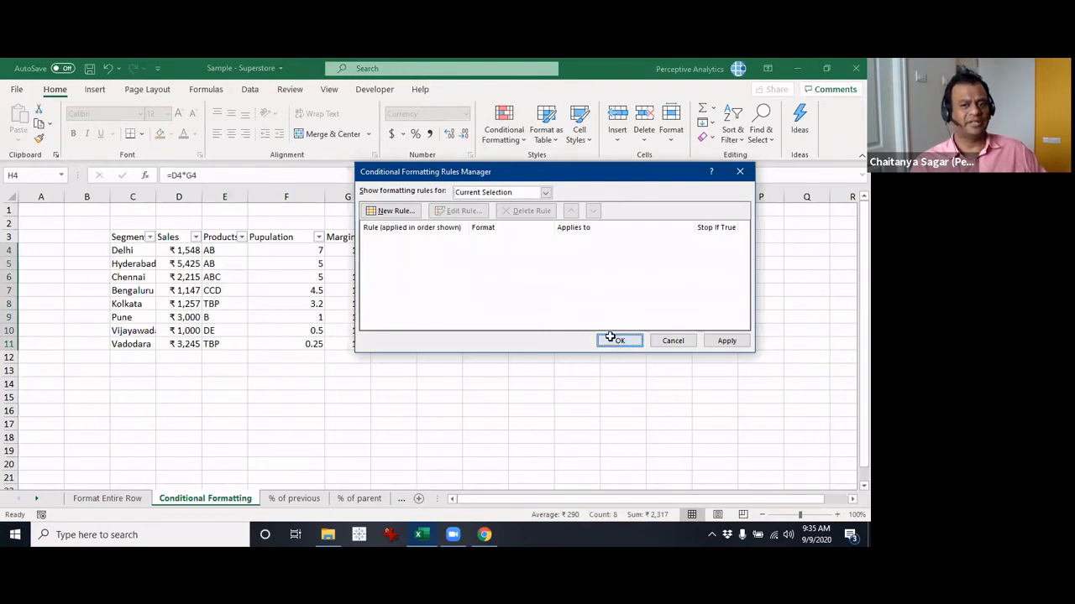
{"action": "left_click", "coordinate": [611, 339]}
{"action": "left_click", "coordinate": [611, 340]}
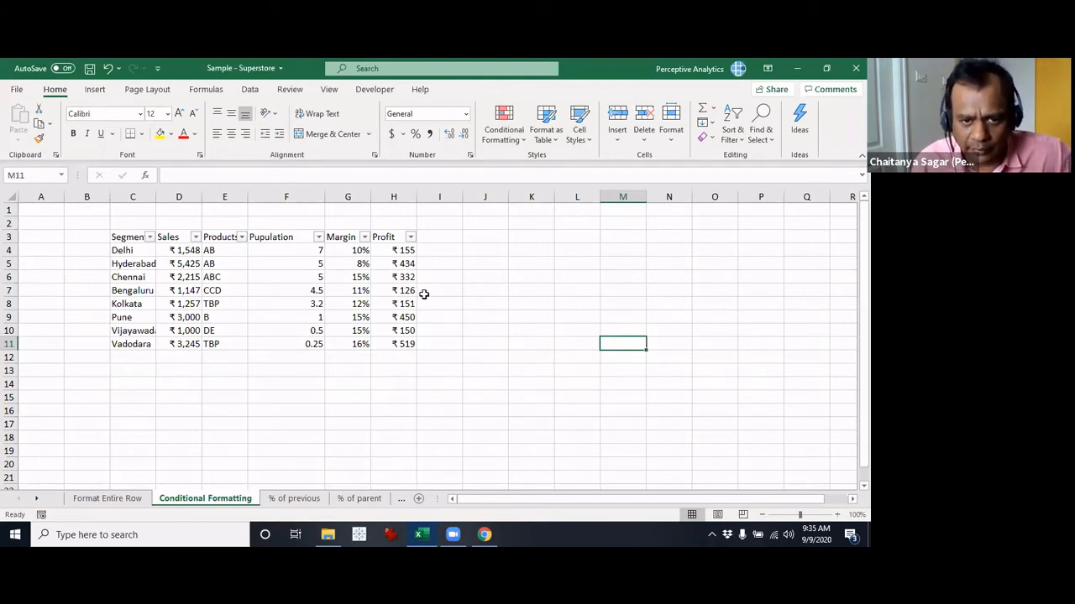
Highlight Profit values in H4:H11 greater than 200 using Light Red Fill with Dark Red Text.
{"action": "left_click_drag", "start_coordinate": [403, 251], "coordinate": [413, 349]}
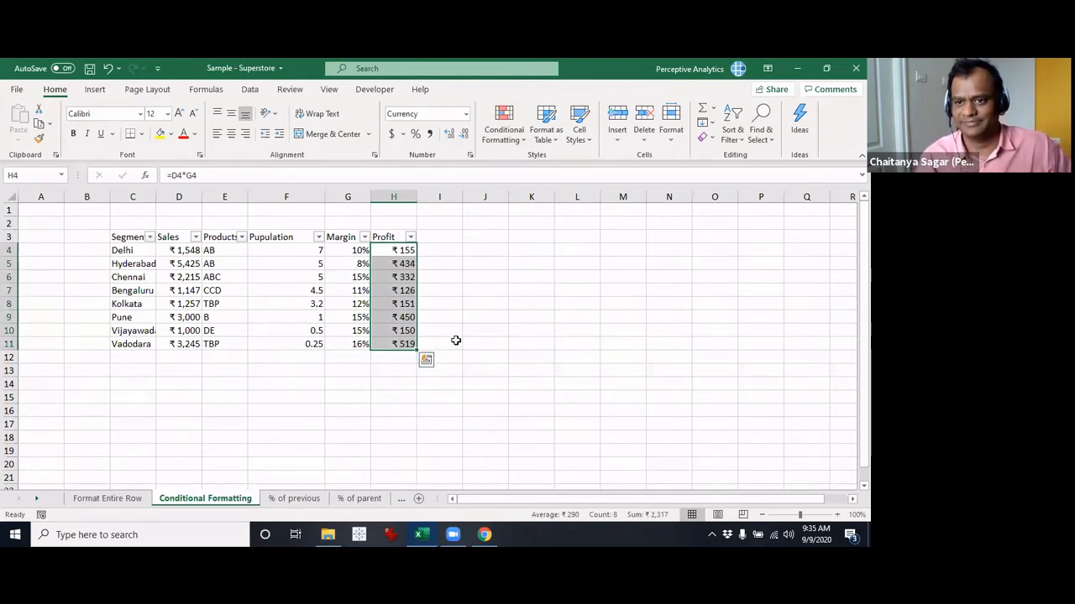
{"action": "left_click", "coordinate": [491, 312]}
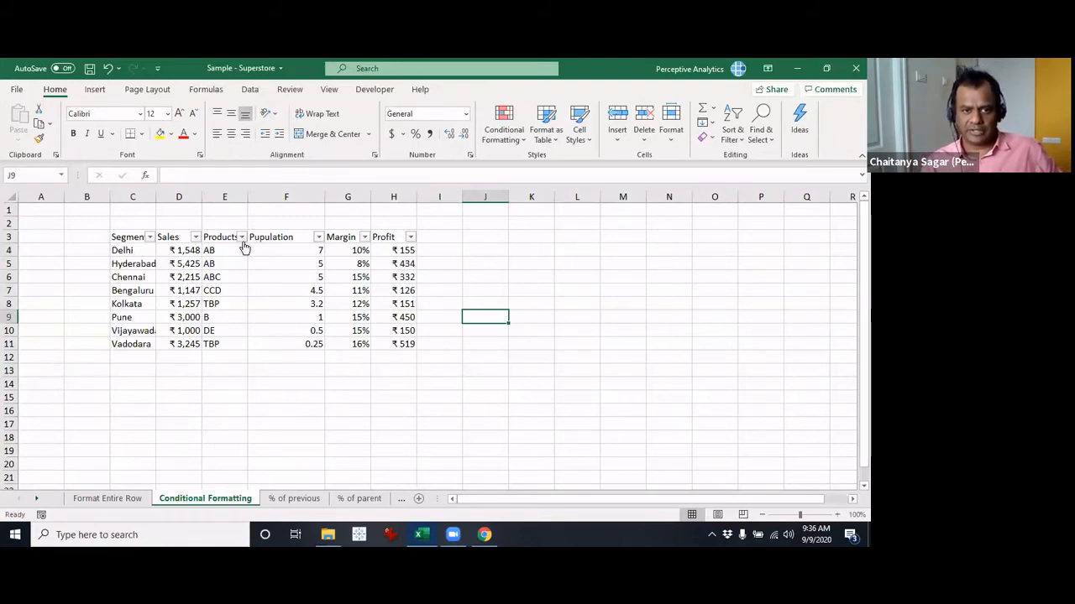
{"action": "left_click_drag", "start_coordinate": [404, 250], "coordinate": [405, 344]}
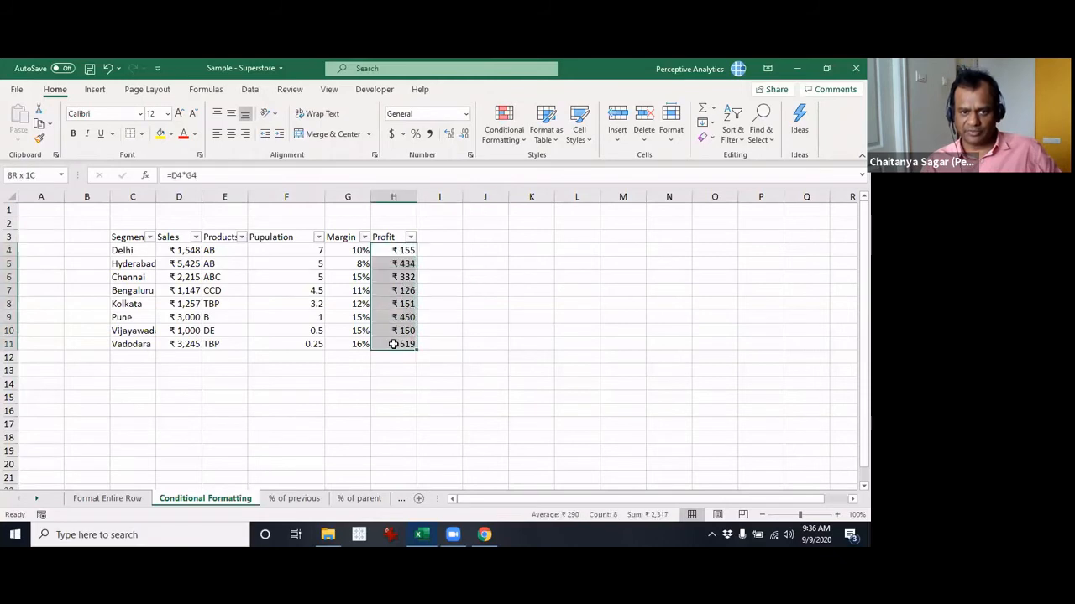
{"action": "left_click", "coordinate": [520, 145]}
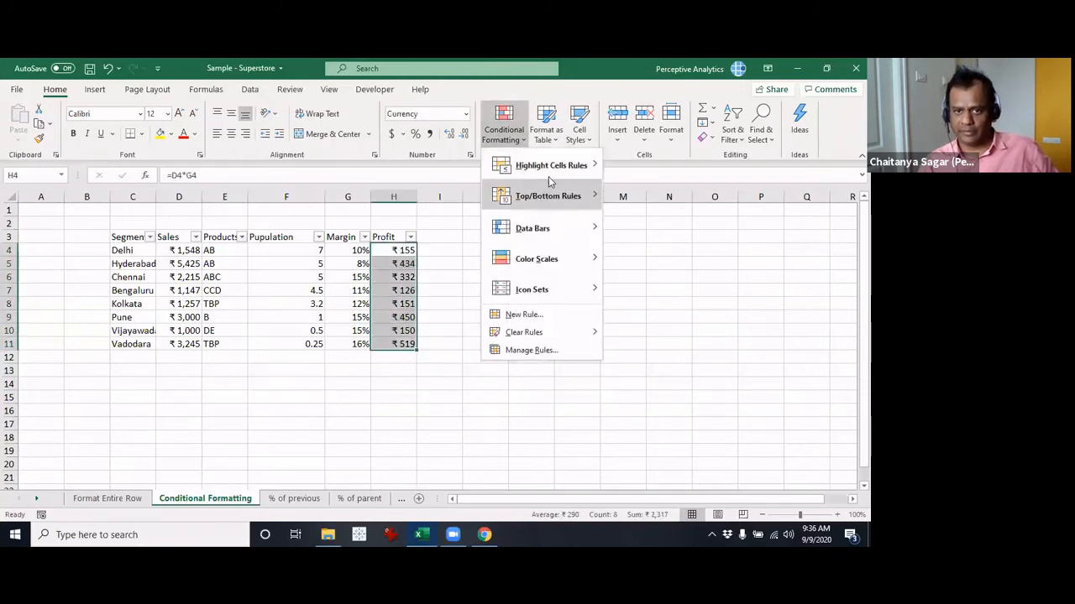
{"action": "mouse_move", "coordinate": [550, 172]}
{"action": "left_click", "coordinate": [640, 167]}
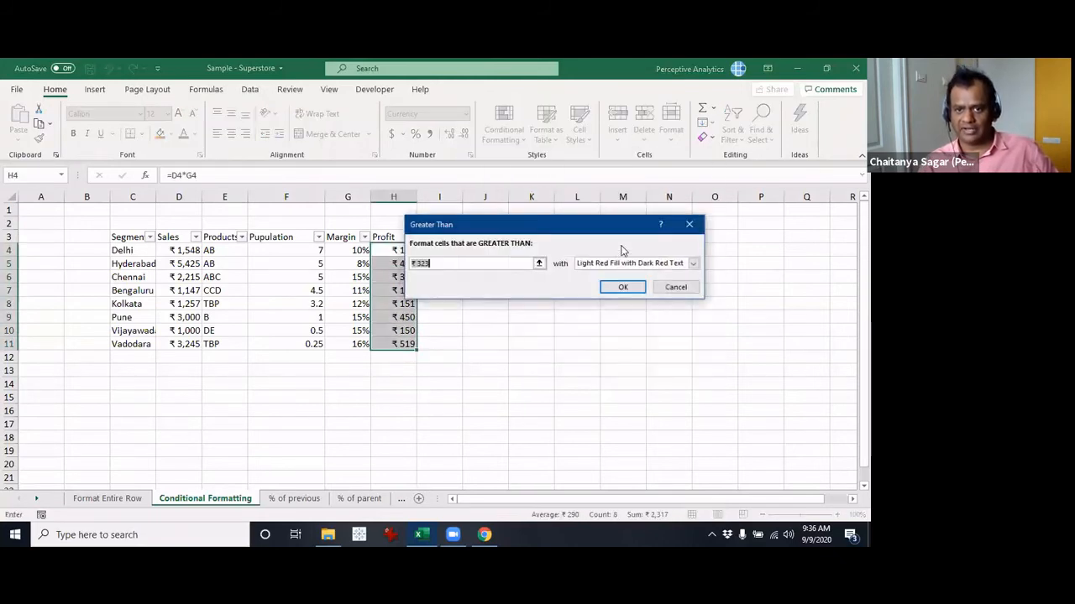
{"action": "type", "text": "200"}
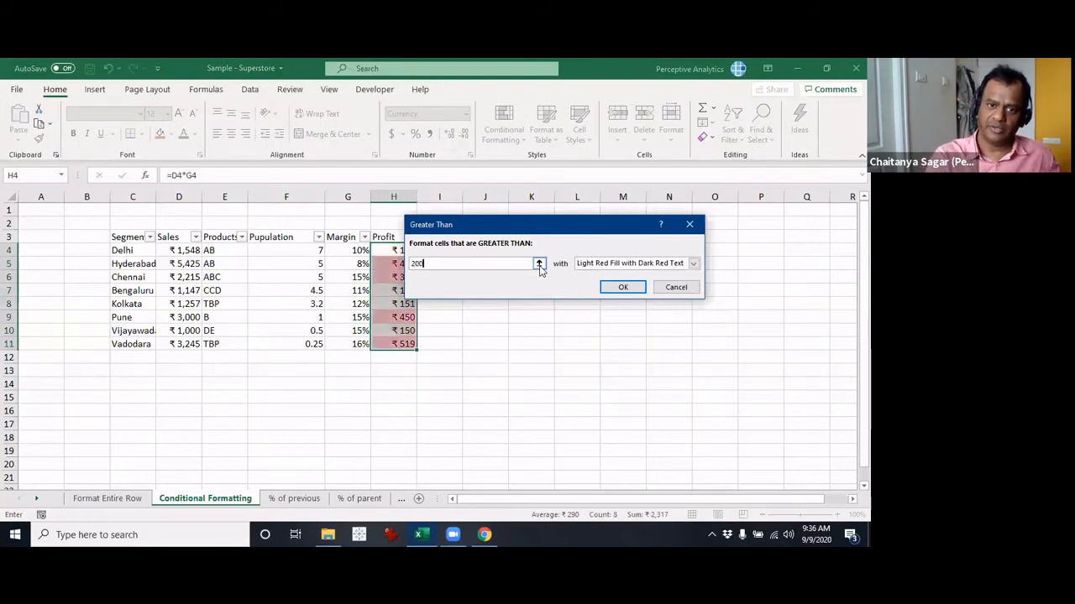
{"action": "left_click", "coordinate": [623, 288]}
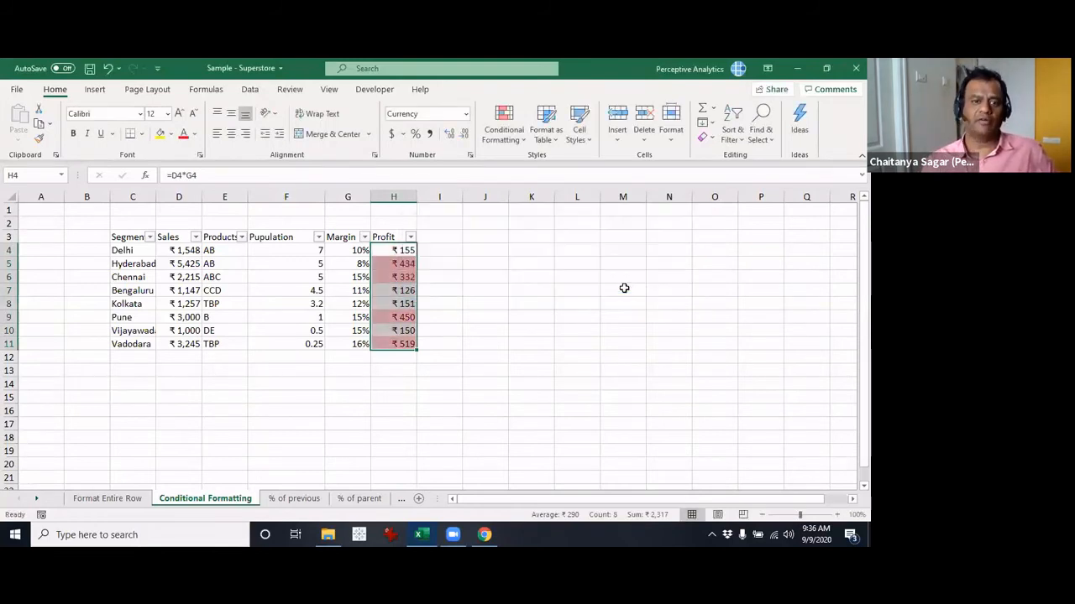
{"action": "left_click", "coordinate": [614, 303]}
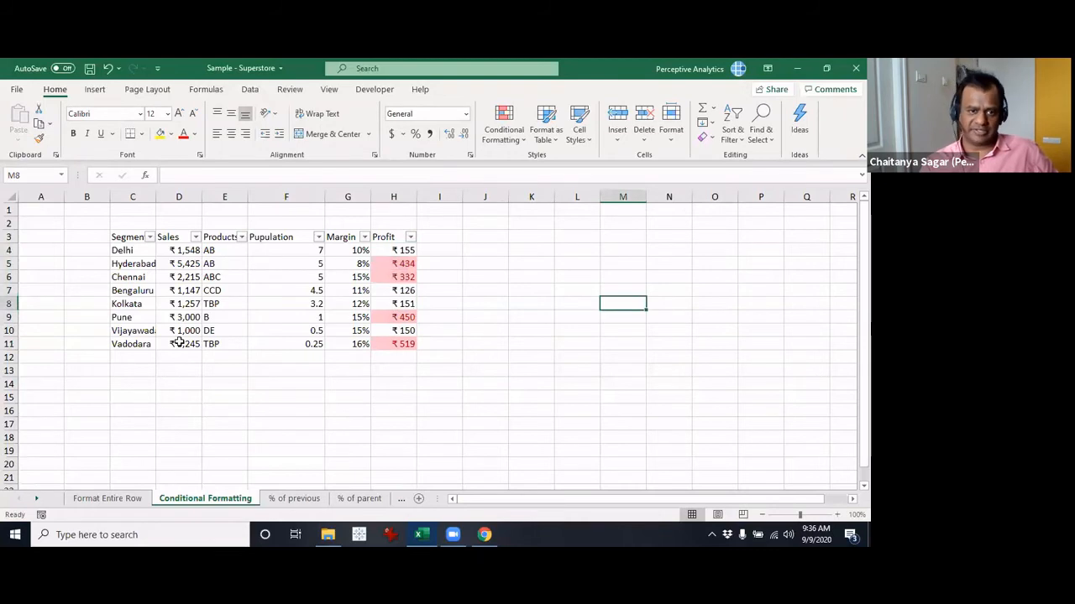
Copy the formatting of the Profit range H4:H11 onto C4:G11 with the Format Painter.
{"action": "left_click_drag", "start_coordinate": [400, 251], "coordinate": [395, 344]}
{"action": "left_click", "coordinate": [39, 139]}
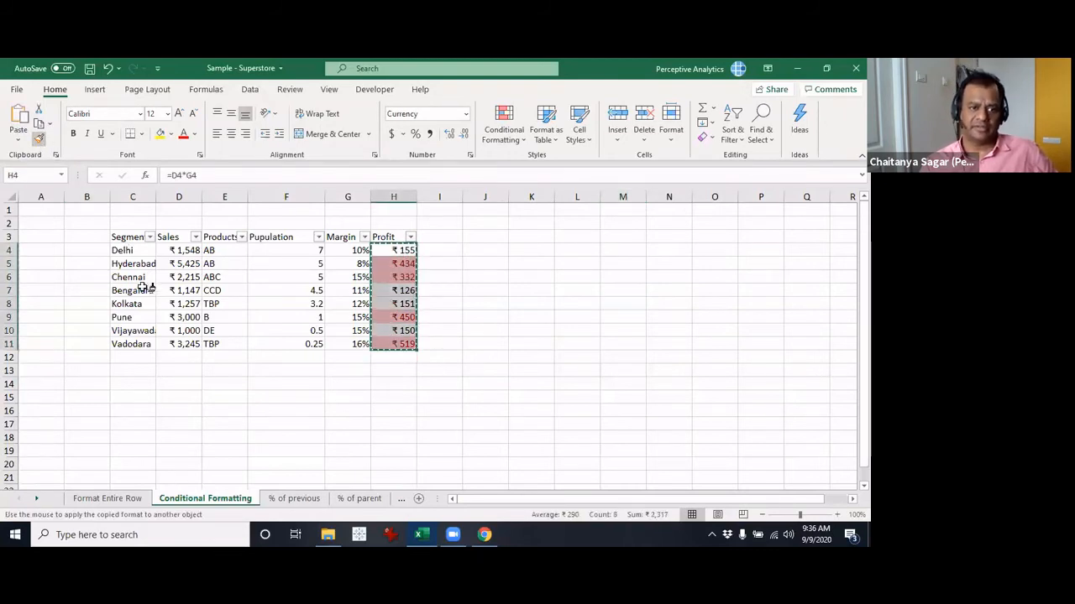
{"action": "mouse_move", "coordinate": [135, 252]}
{"action": "left_mouse_down"}
{"action": "mouse_move", "coordinate": [332, 346]}
{"action": "mouse_move", "coordinate": [351, 345]}
{"action": "left_mouse_up"}
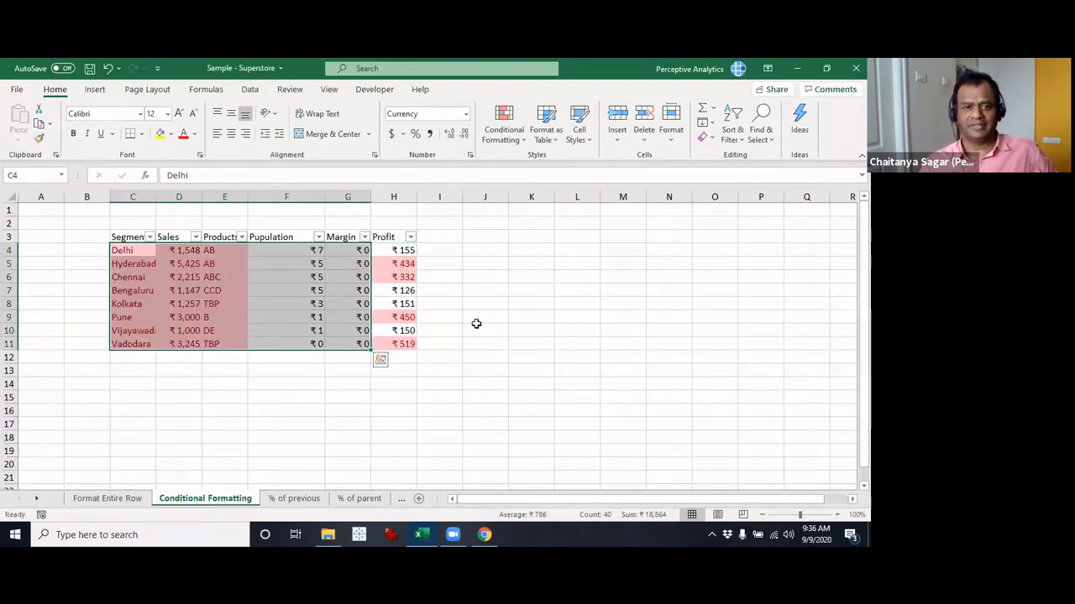
Examine how the copied formatting affects the Segment, Sales and Products cells in C4:E11.
{"action": "left_click", "coordinate": [198, 326]}
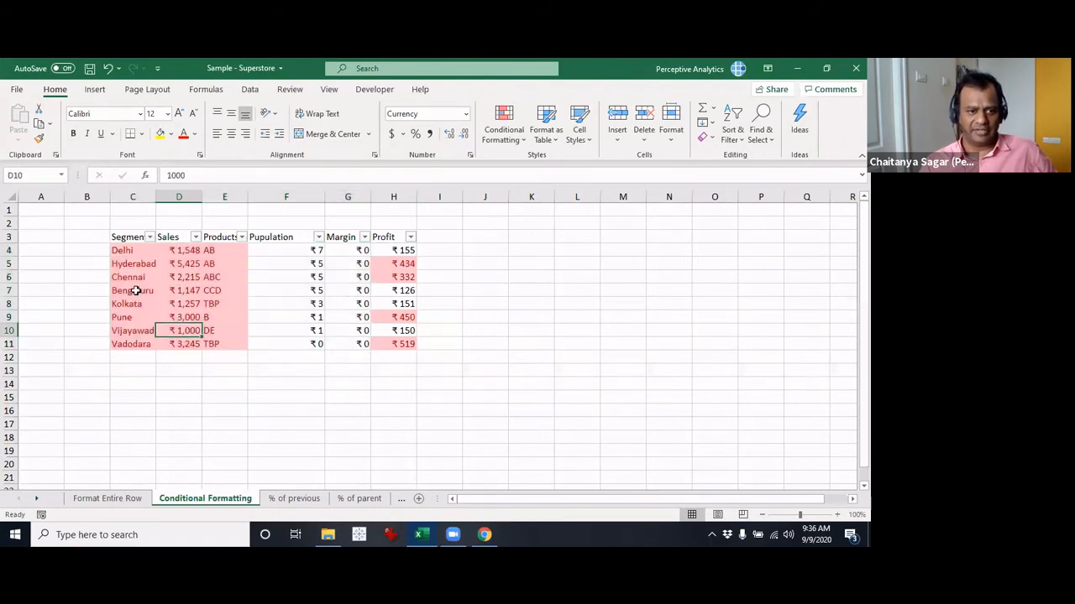
{"action": "left_click", "coordinate": [130, 249]}
{"action": "left_click_drag", "start_coordinate": [130, 249], "coordinate": [222, 350]}
{"action": "left_click", "coordinate": [184, 345]}
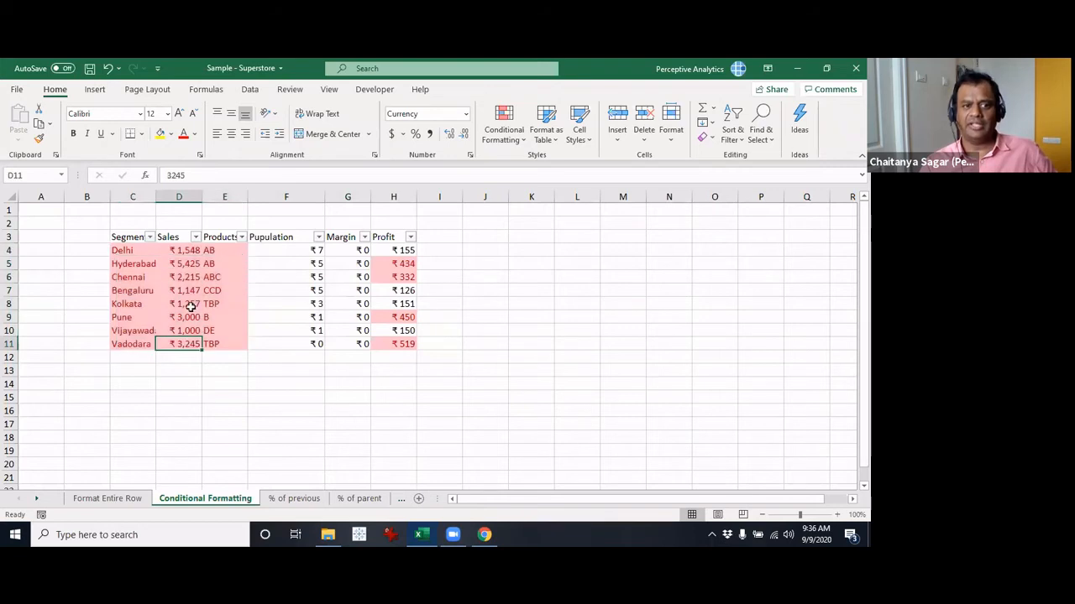
{"action": "left_click", "coordinate": [189, 306]}
{"action": "left_click", "coordinate": [184, 279]}
{"action": "left_click", "coordinate": [130, 252]}
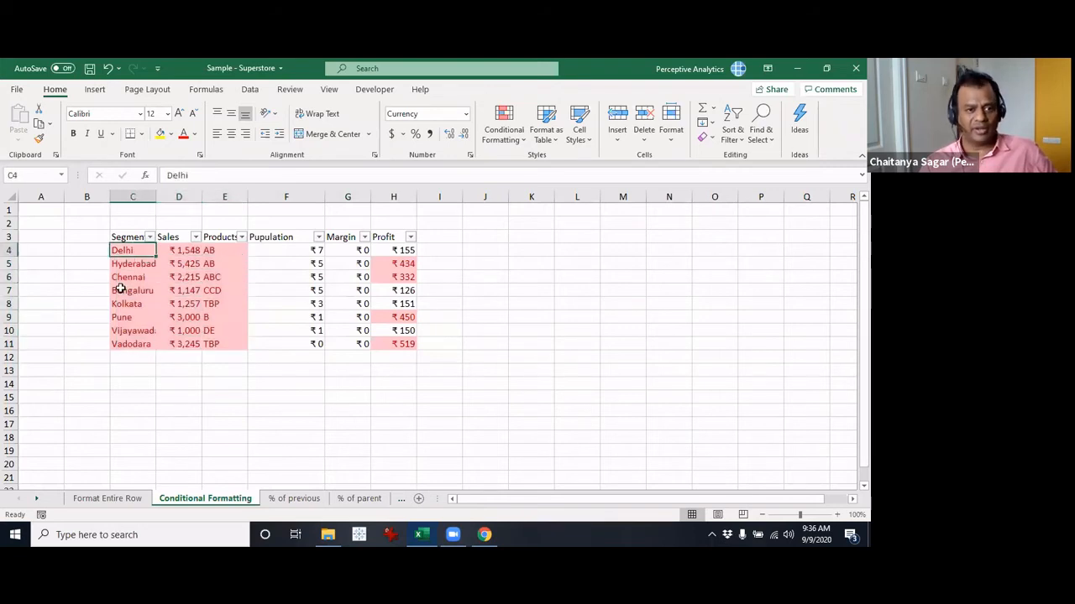
{"action": "left_click", "coordinate": [122, 290]}
{"action": "left_click", "coordinate": [132, 317]}
{"action": "left_click_drag", "start_coordinate": [128, 252], "coordinate": [229, 345]}
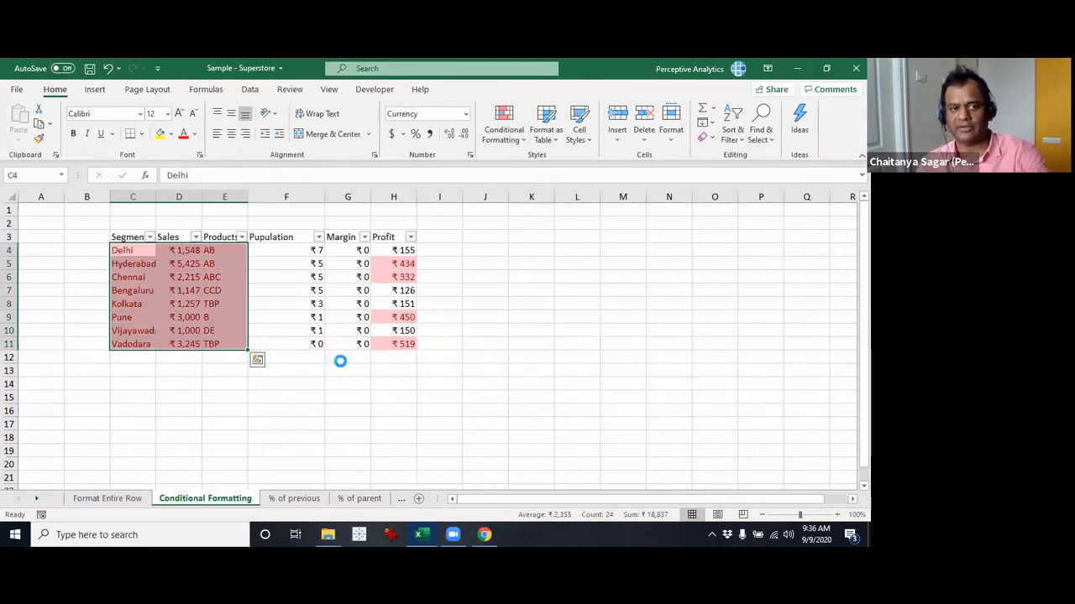
Undo the format painting on C4:G11 and clear the copy marquee around the Profit range.
{"action": "key", "text": "ctrl+z"}
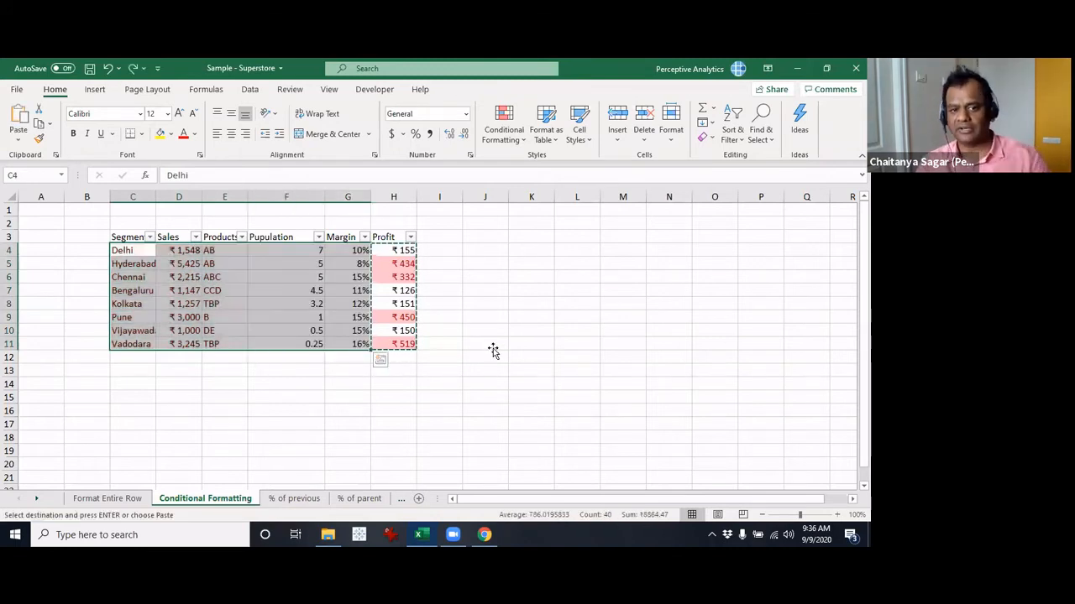
{"action": "left_click", "coordinate": [493, 348]}
{"action": "key", "text": "Escape"}
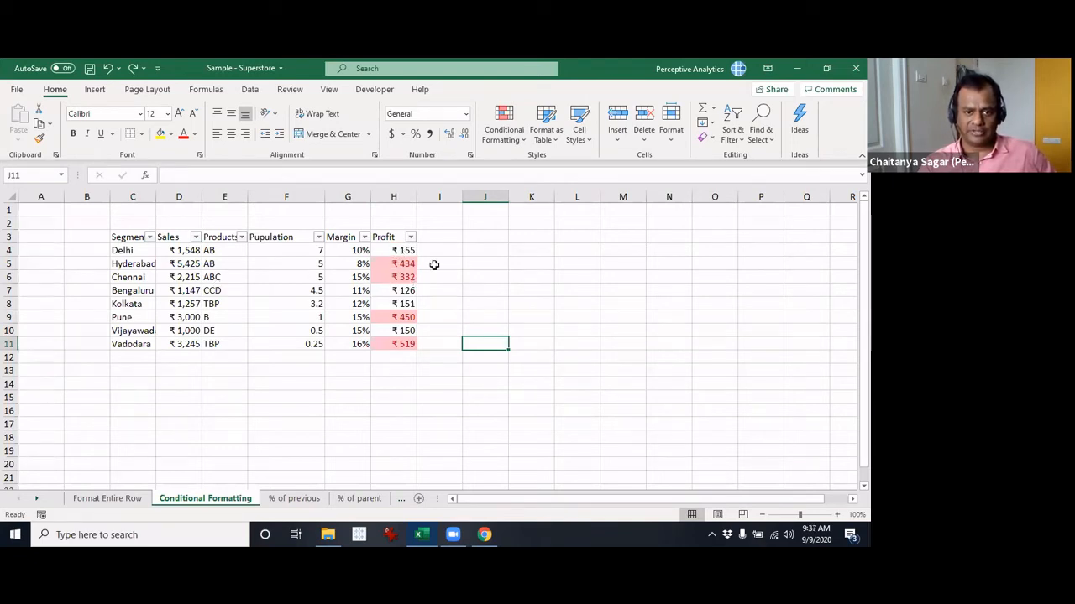
Clear the conditional formatting rules from only the selected Profit cells H4:H11.
{"action": "left_click_drag", "start_coordinate": [402, 250], "coordinate": [408, 344]}
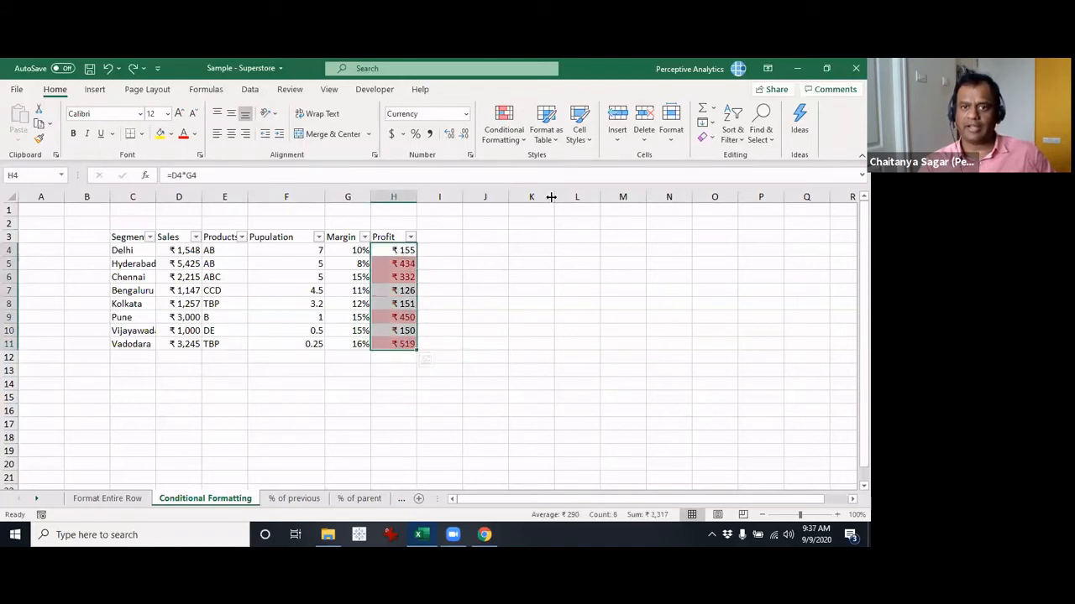
{"action": "left_click", "coordinate": [520, 143]}
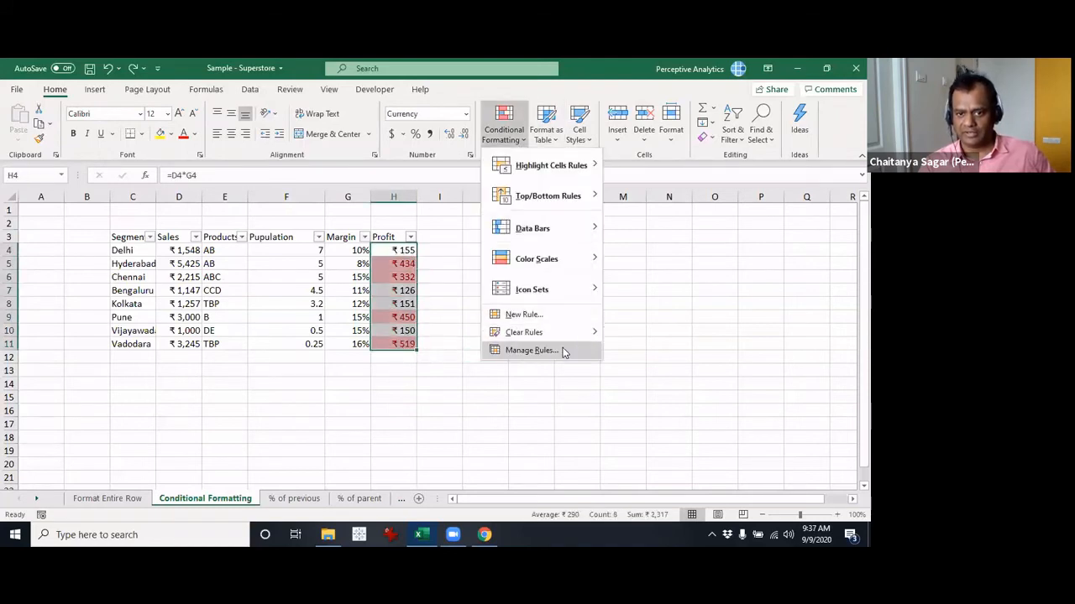
{"action": "mouse_move", "coordinate": [588, 333]}
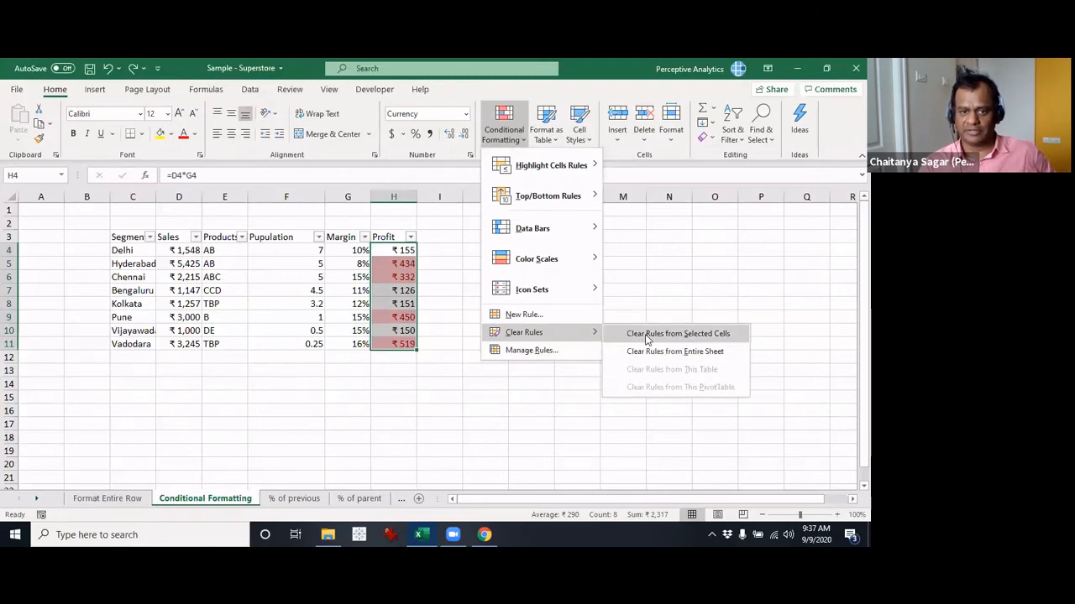
{"action": "left_click", "coordinate": [646, 335]}
{"action": "left_click", "coordinate": [528, 343]}
{"action": "left_click", "coordinate": [319, 278]}
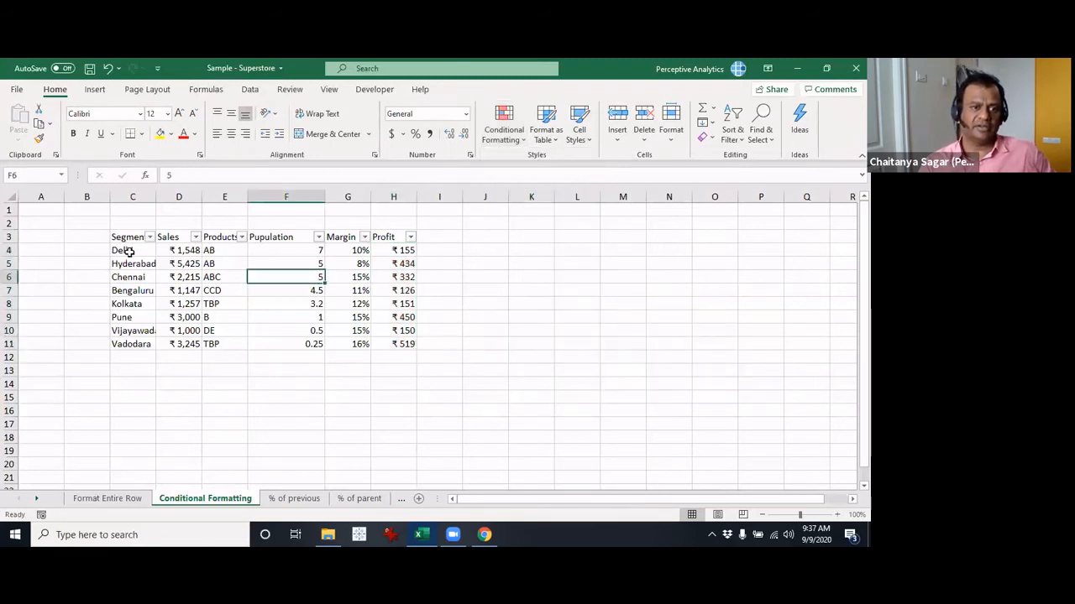
Create a formula-based conditional formatting rule on the table range C4:H11 with the formula =$H$4>200.
{"action": "left_click_drag", "start_coordinate": [129, 252], "coordinate": [408, 343]}
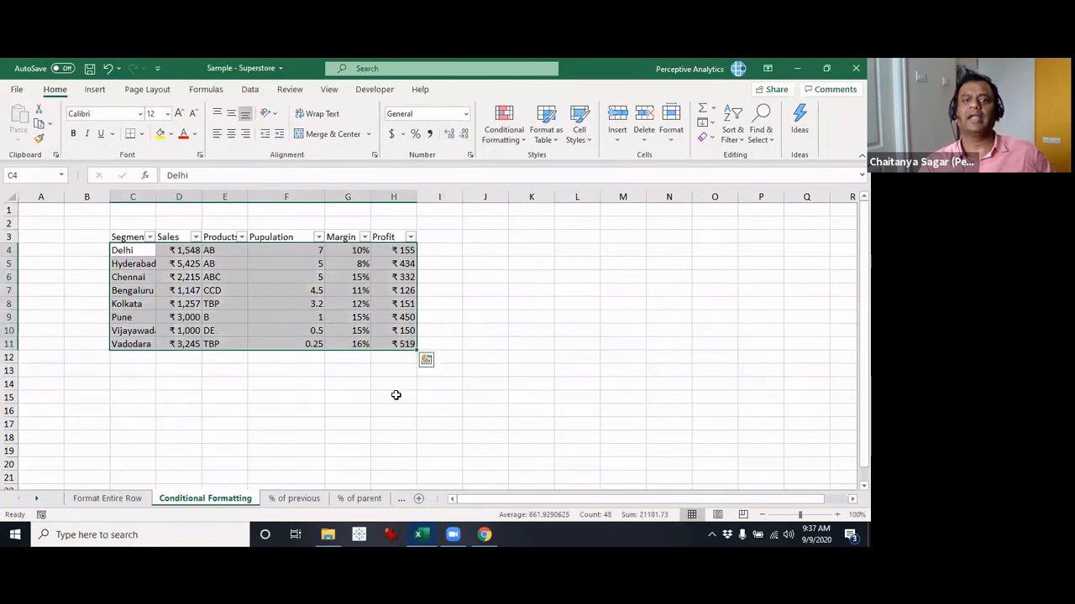
{"action": "left_click", "coordinate": [510, 136]}
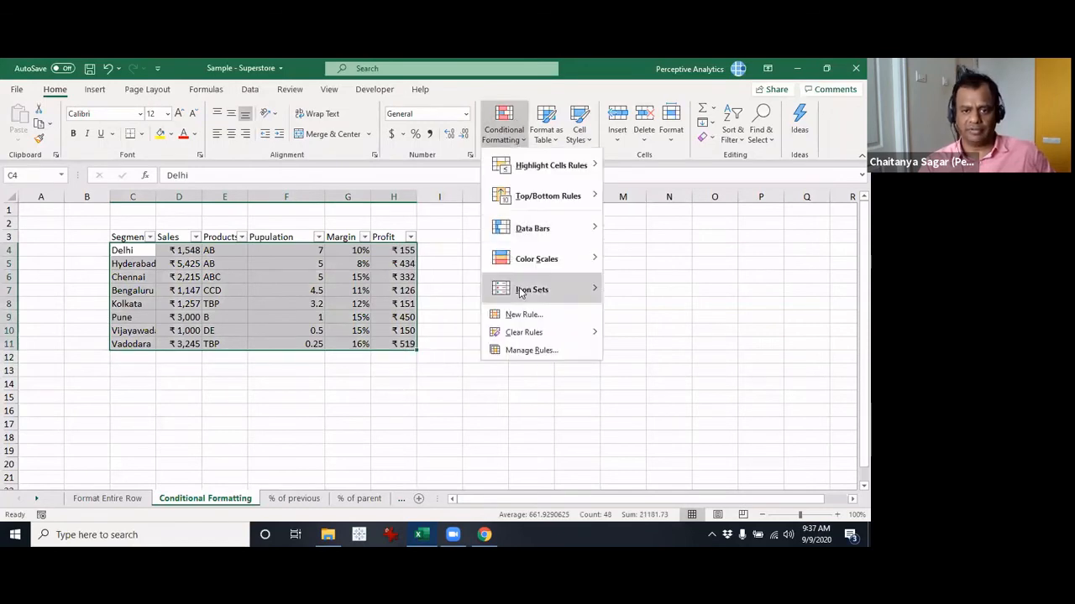
{"action": "left_click", "coordinate": [536, 316]}
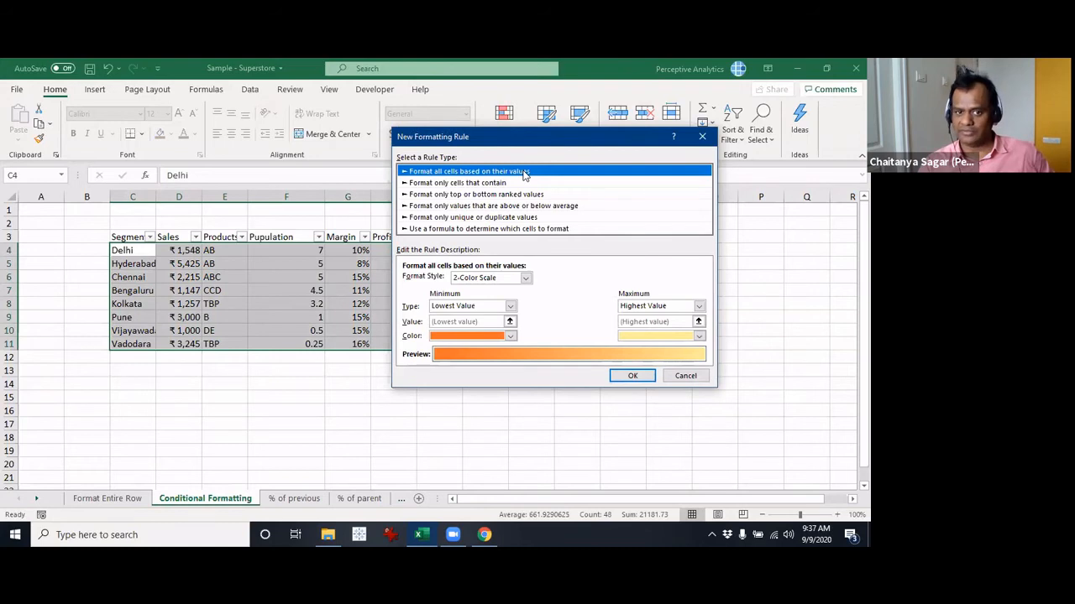
{"action": "left_click", "coordinate": [445, 230]}
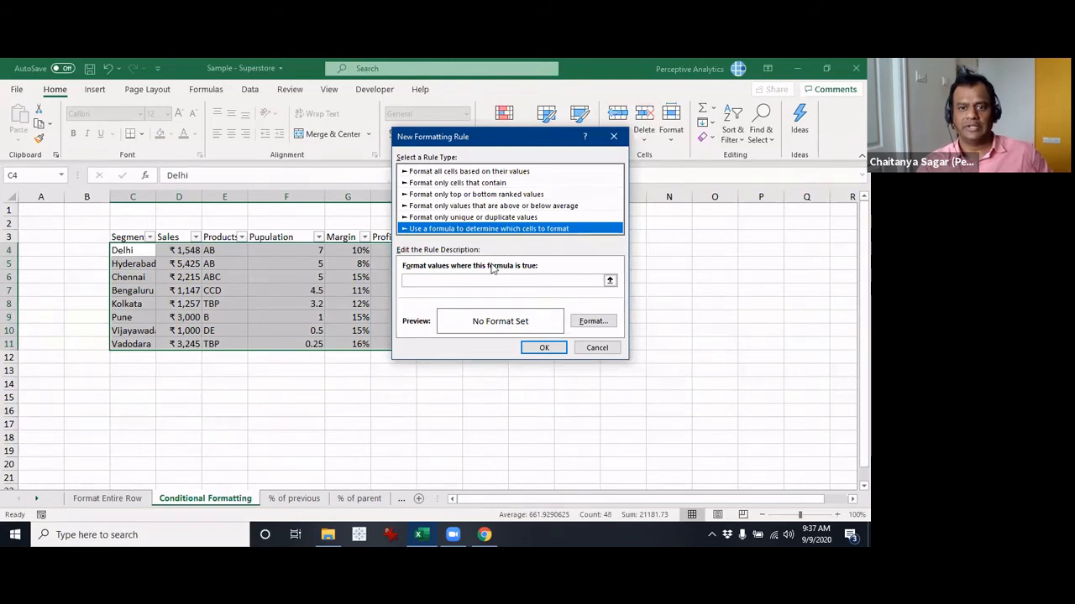
{"action": "left_click", "coordinate": [471, 283]}
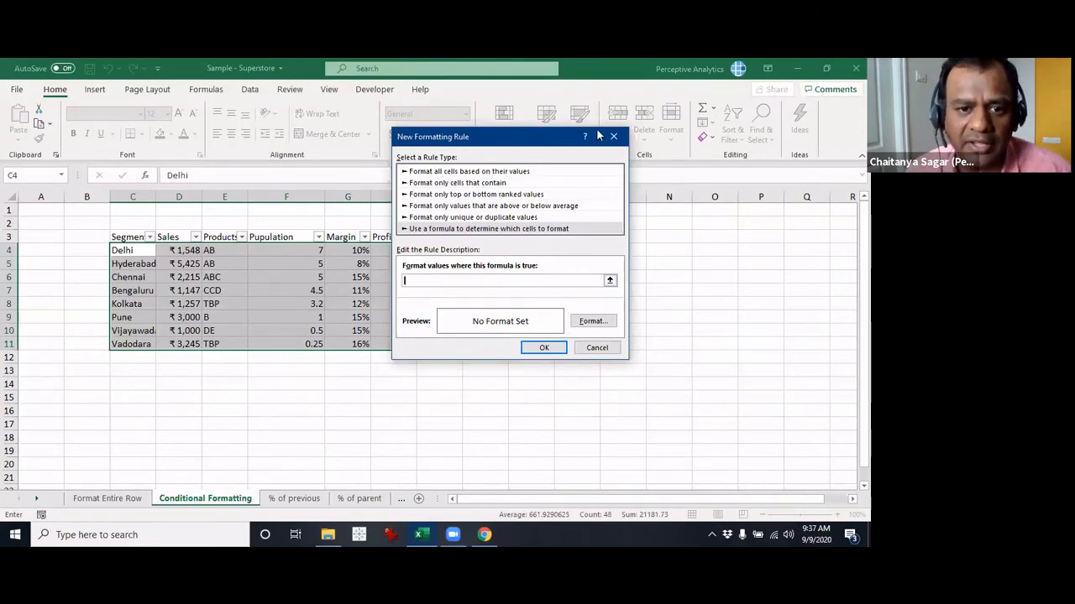
{"action": "left_click_drag", "start_coordinate": [598, 135], "coordinate": [698, 131]}
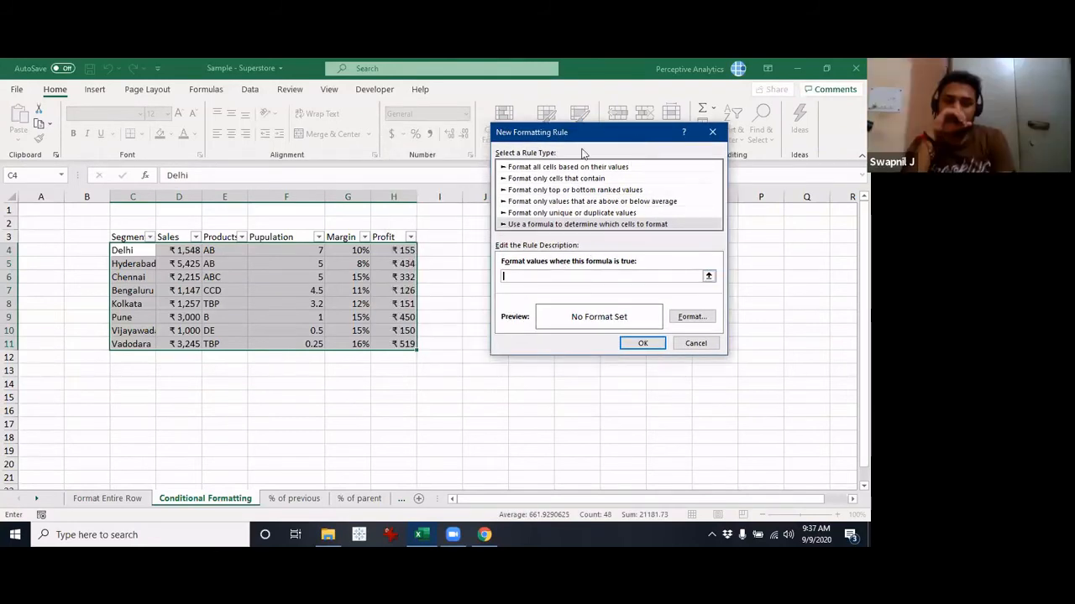
{"action": "left_click_drag", "start_coordinate": [588, 132], "coordinate": [541, 116]}
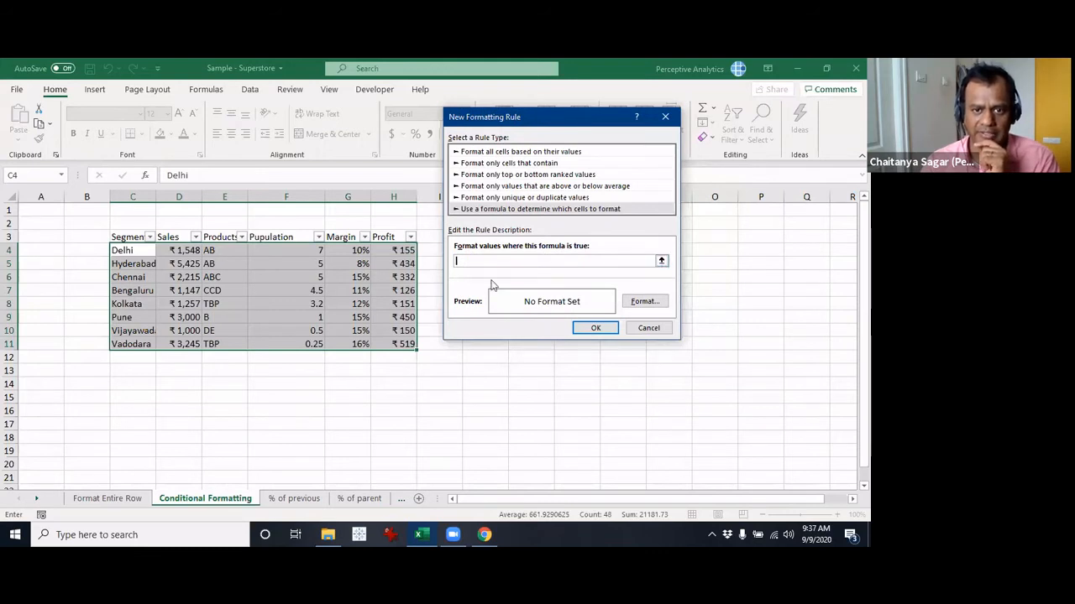
{"action": "left_click", "coordinate": [404, 249]}
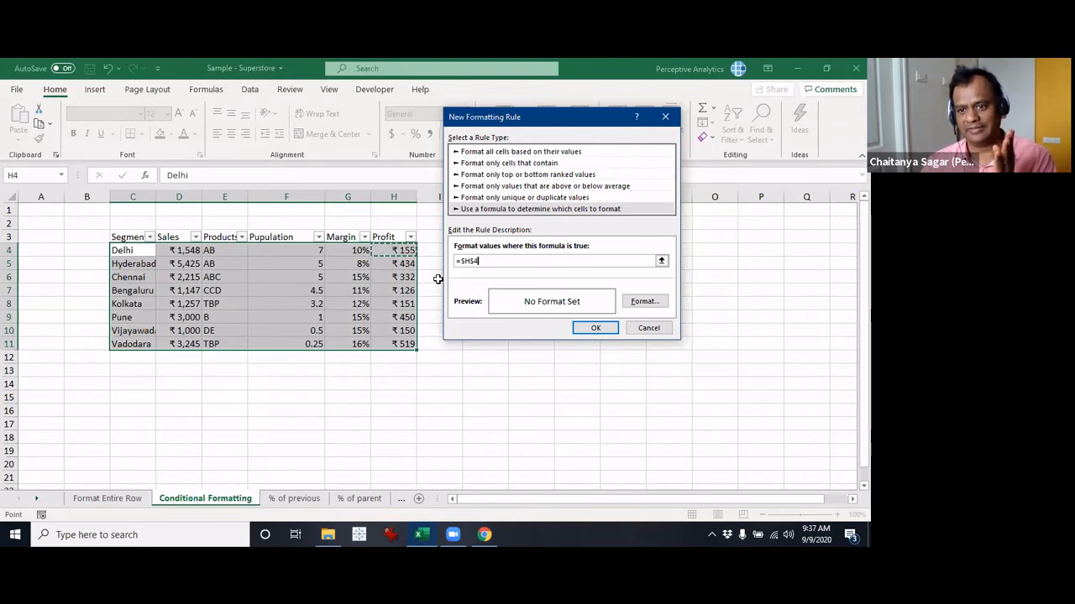
{"action": "left_click", "coordinate": [659, 264]}
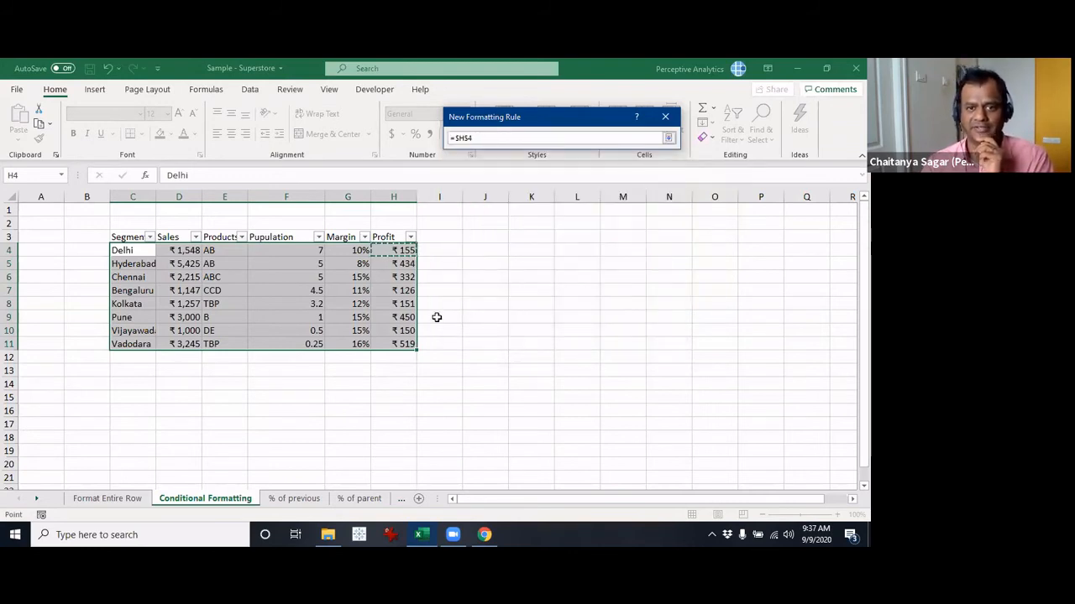
{"action": "left_click", "coordinate": [669, 139]}
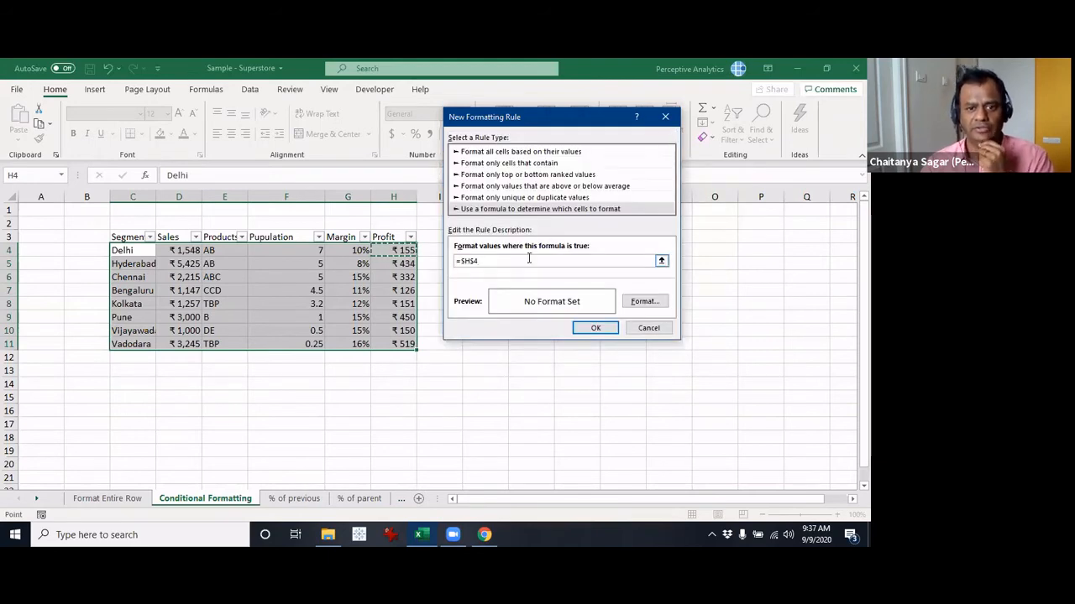
{"action": "type", "text": ">200"}
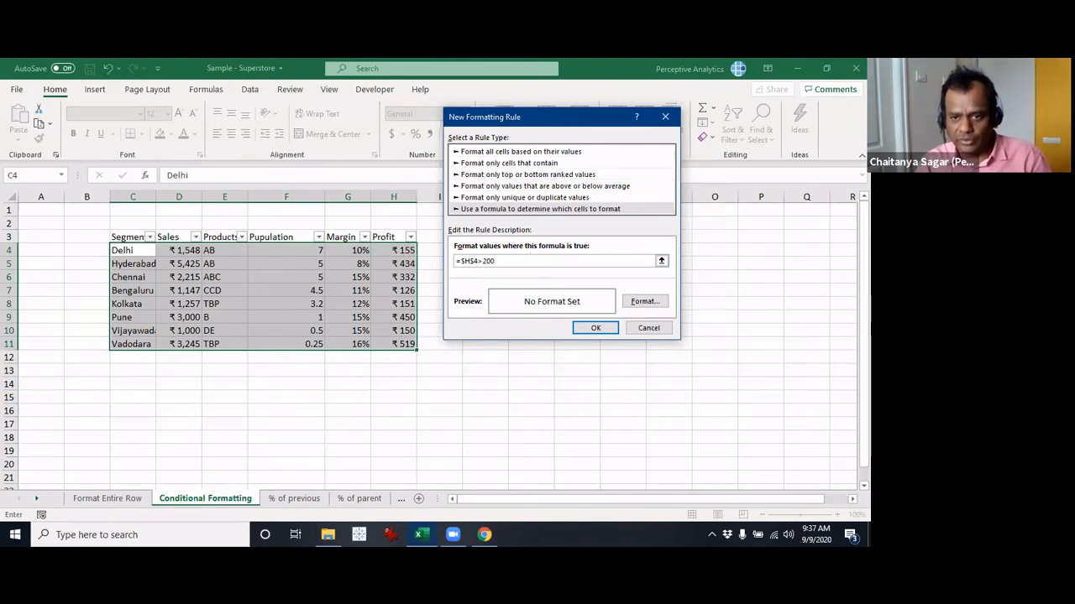
Give the new rule an orange fill and apply it to the selected range.
{"action": "left_click", "coordinate": [644, 301]}
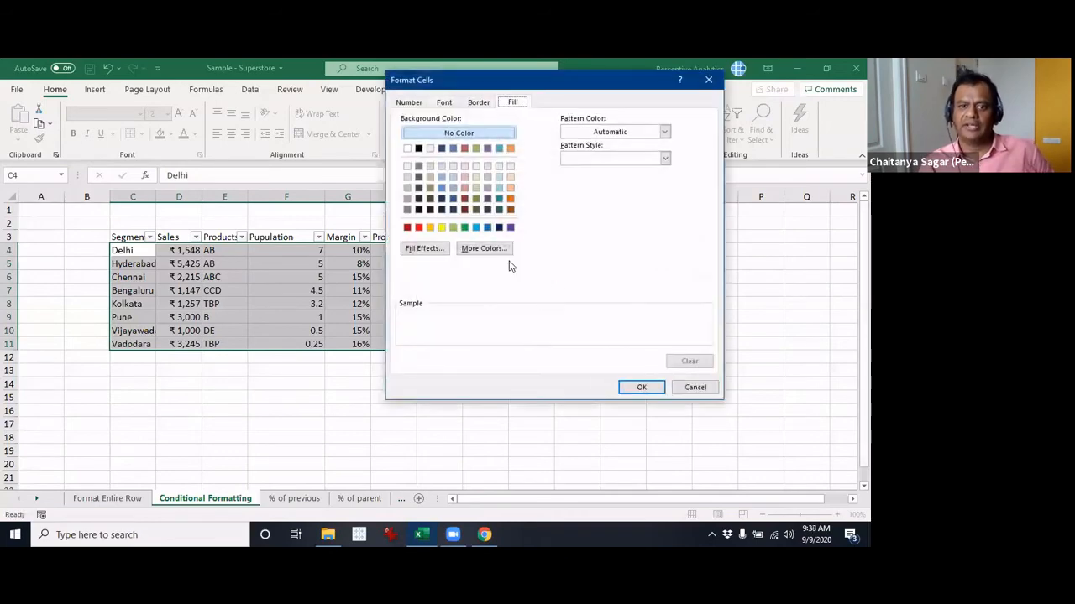
{"action": "left_click", "coordinate": [430, 226]}
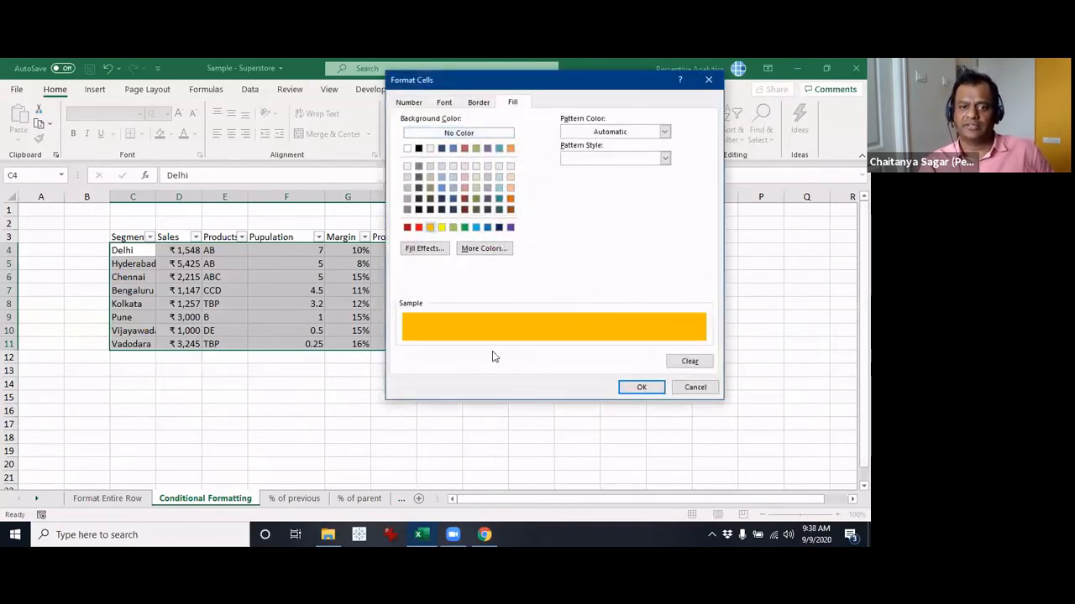
{"action": "left_click", "coordinate": [657, 389]}
{"action": "left_click", "coordinate": [595, 328]}
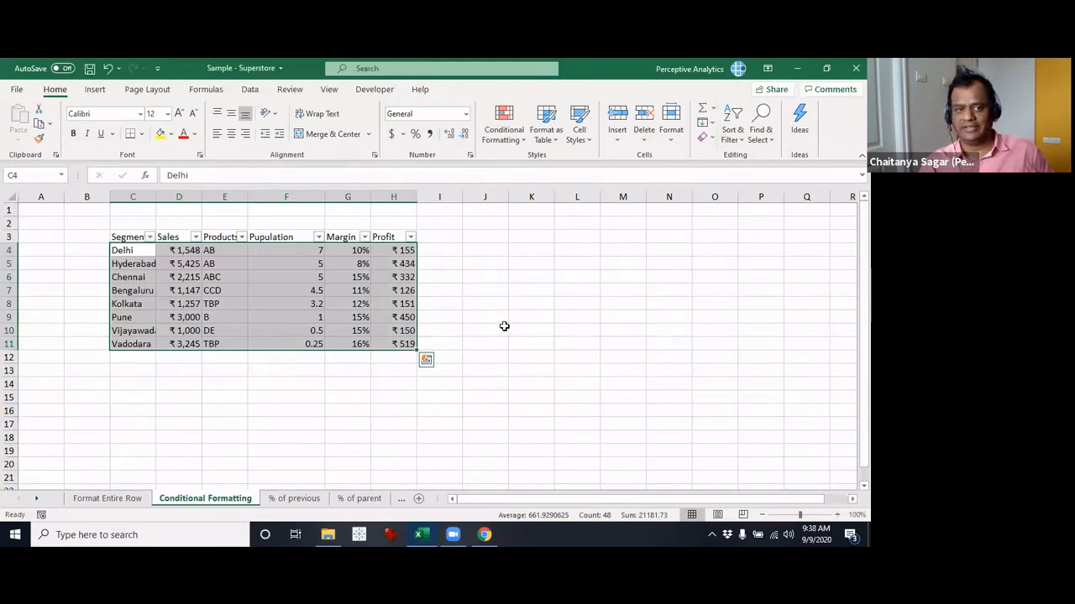
Open the Conditional Formatting Rules Manager for the selected range C4:H11 and select its formula rule.
{"action": "key", "text": "alt+h"}
{"action": "key", "text": "l"}
{"action": "key", "text": "r"}
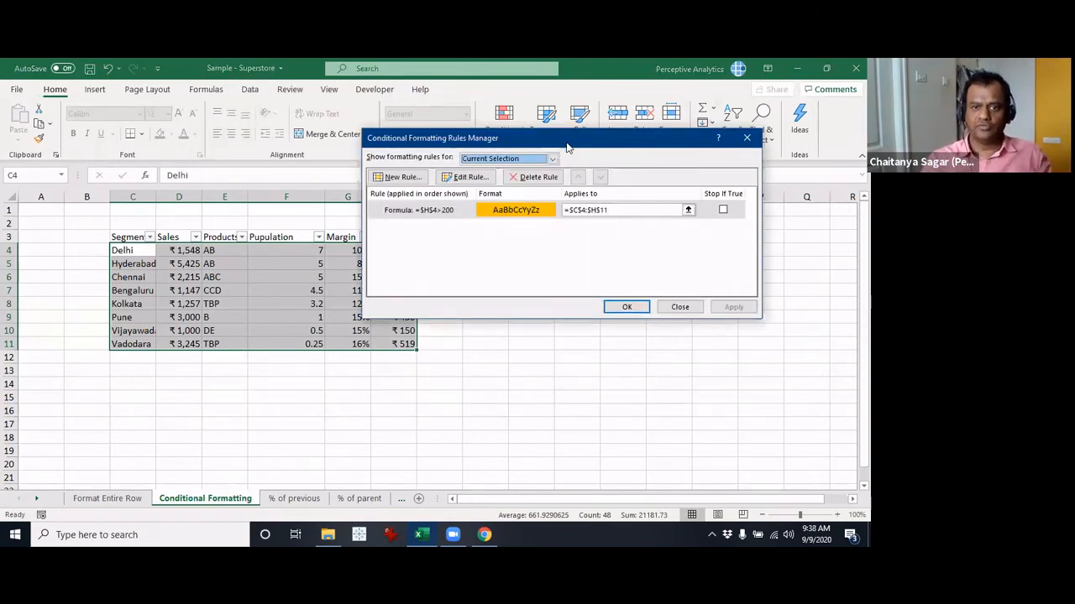
{"action": "left_click_drag", "start_coordinate": [565, 148], "coordinate": [633, 168]}
{"action": "left_click", "coordinate": [528, 235]}
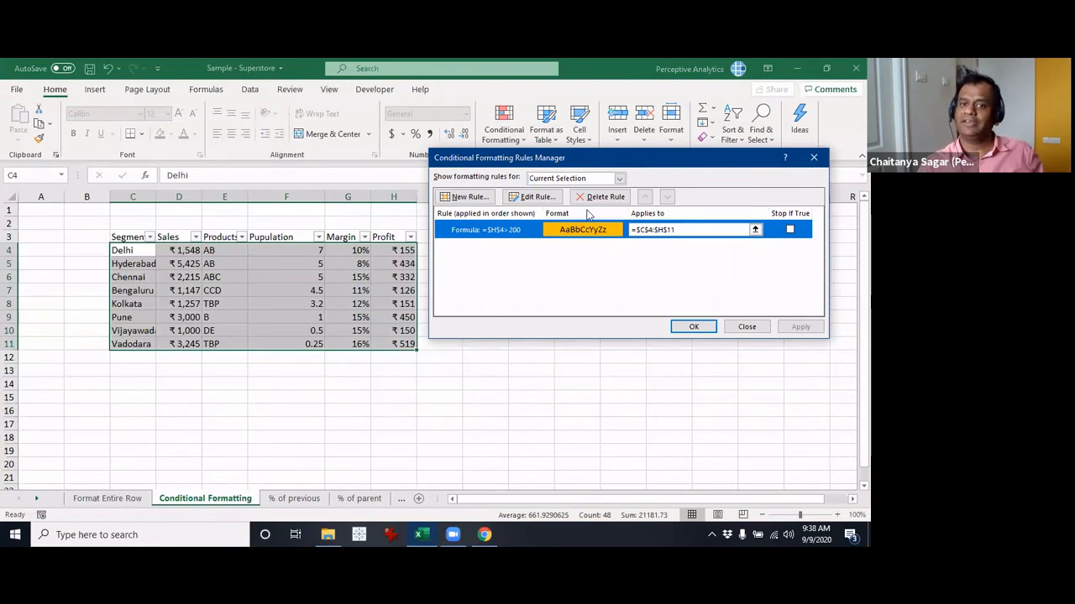
Edit the rule's formula to =$H$4>100 and apply the change to the table.
{"action": "left_click", "coordinate": [537, 197]}
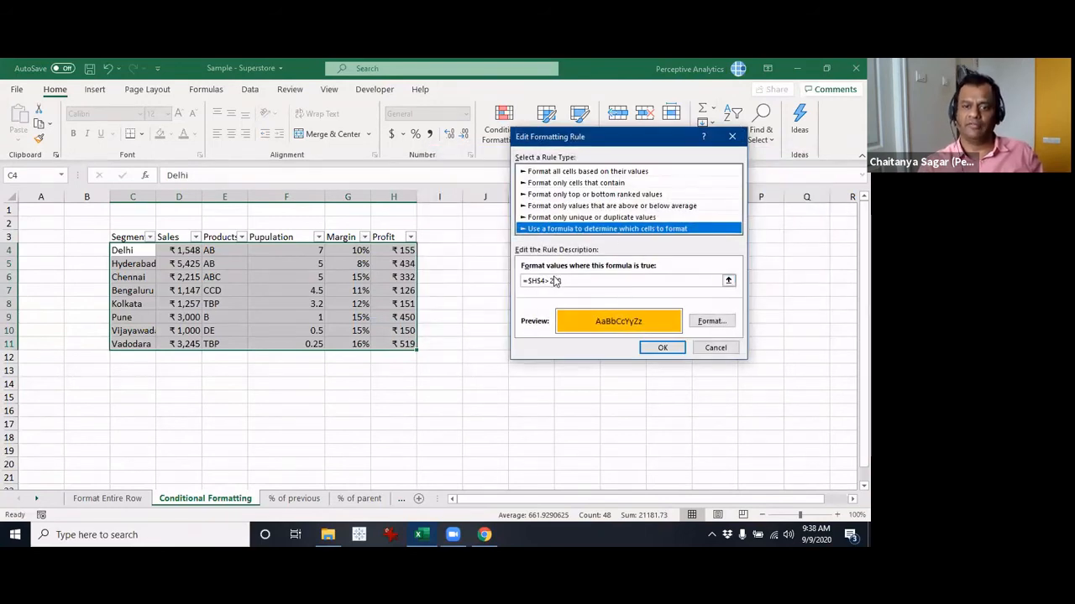
{"action": "left_click", "coordinate": [556, 281]}
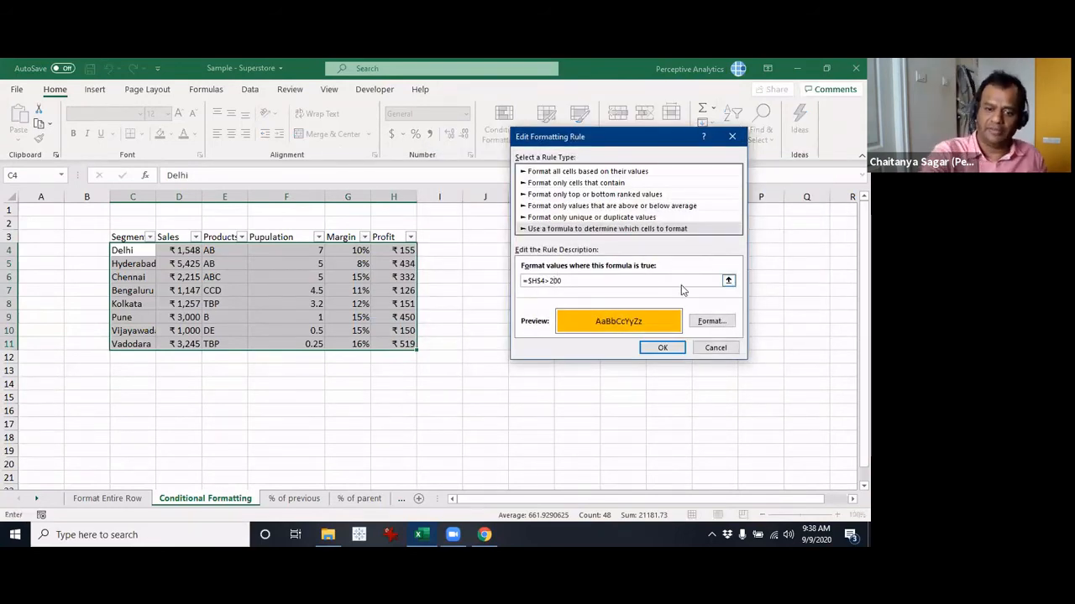
{"action": "type", "text": "1"}
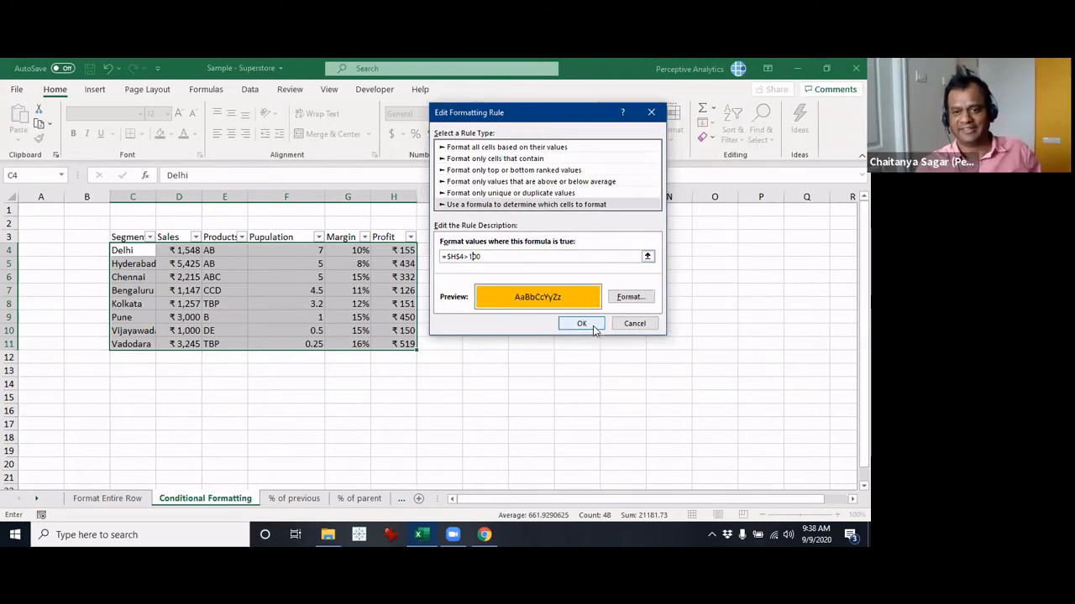
{"action": "left_click", "coordinate": [588, 324]}
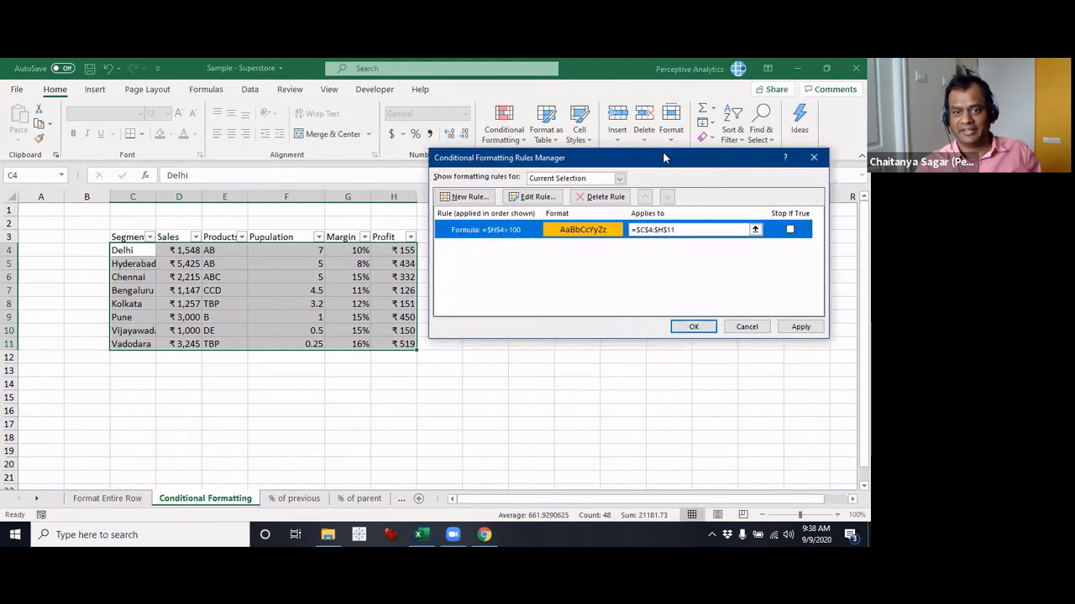
{"action": "left_click_drag", "start_coordinate": [663, 154], "coordinate": [522, 138]}
{"action": "left_click", "coordinate": [659, 311]}
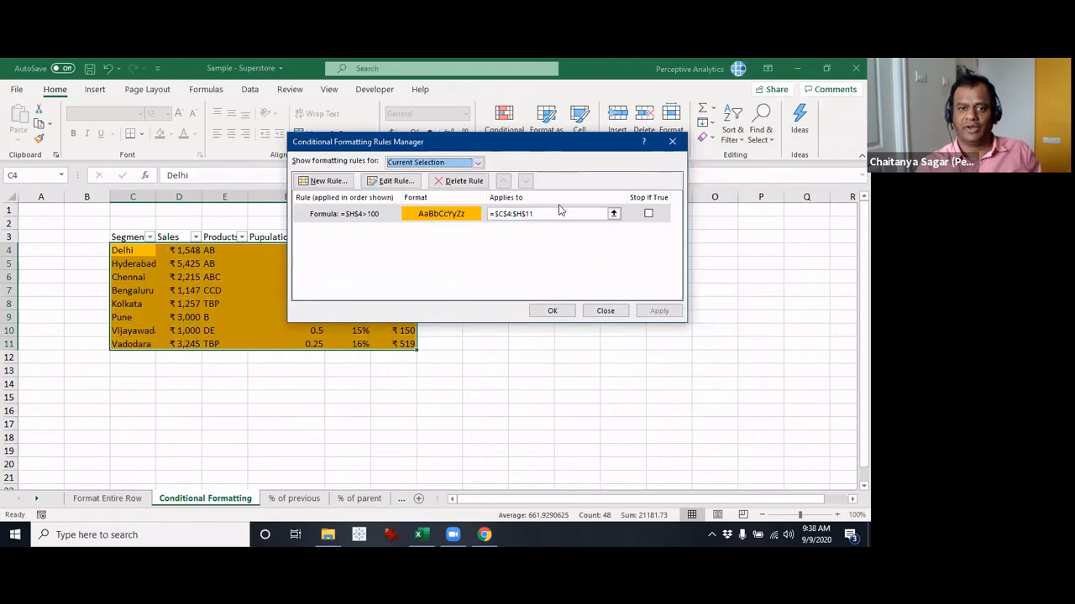
Edit the formula rule again and set its Profit threshold to 200, as =$H$4>200.
{"action": "left_click_drag", "start_coordinate": [551, 142], "coordinate": [562, 350]}
{"action": "left_click", "coordinate": [380, 424]}
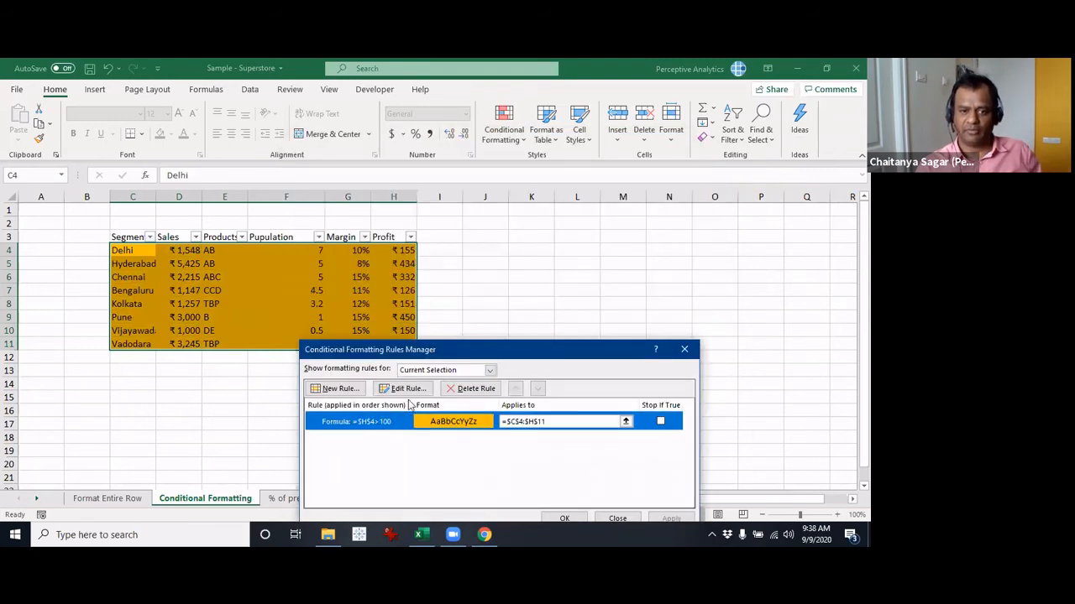
{"action": "left_click", "coordinate": [402, 388]}
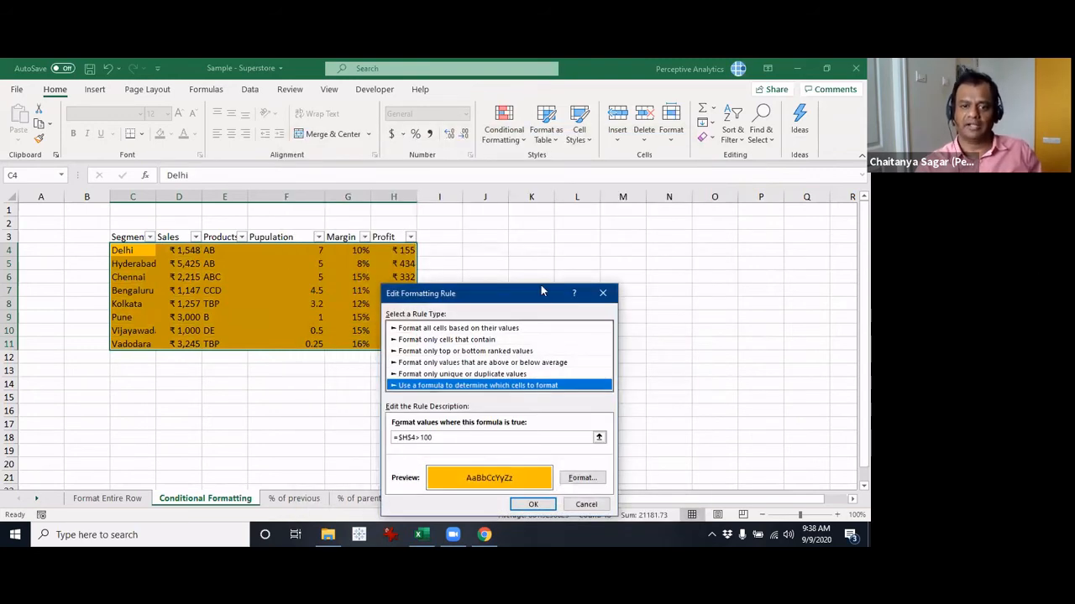
{"action": "left_click_drag", "start_coordinate": [541, 291], "coordinate": [643, 191]}
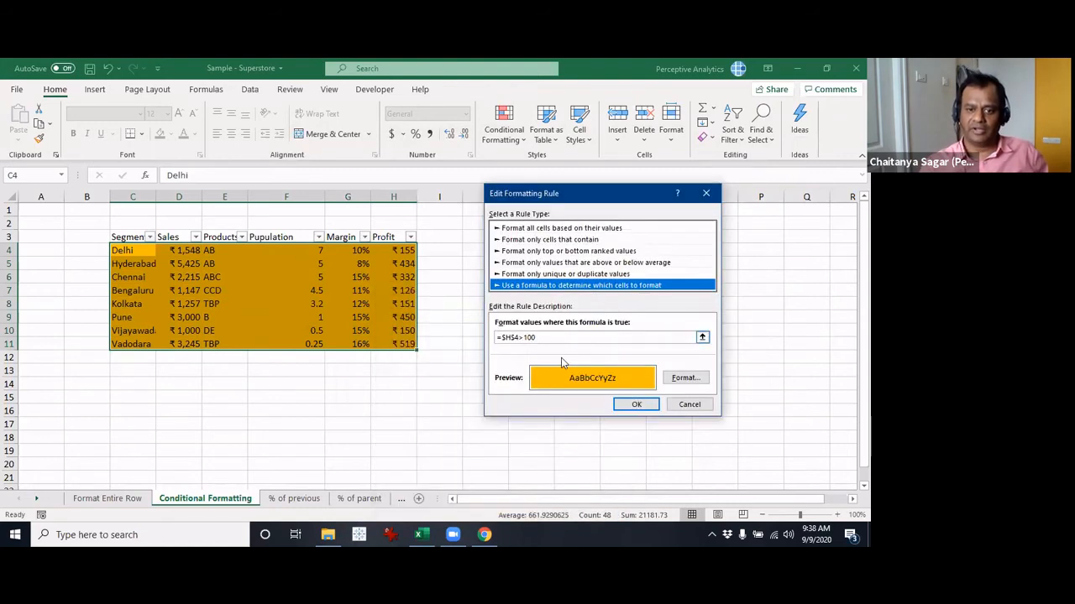
{"action": "left_click", "coordinate": [529, 338]}
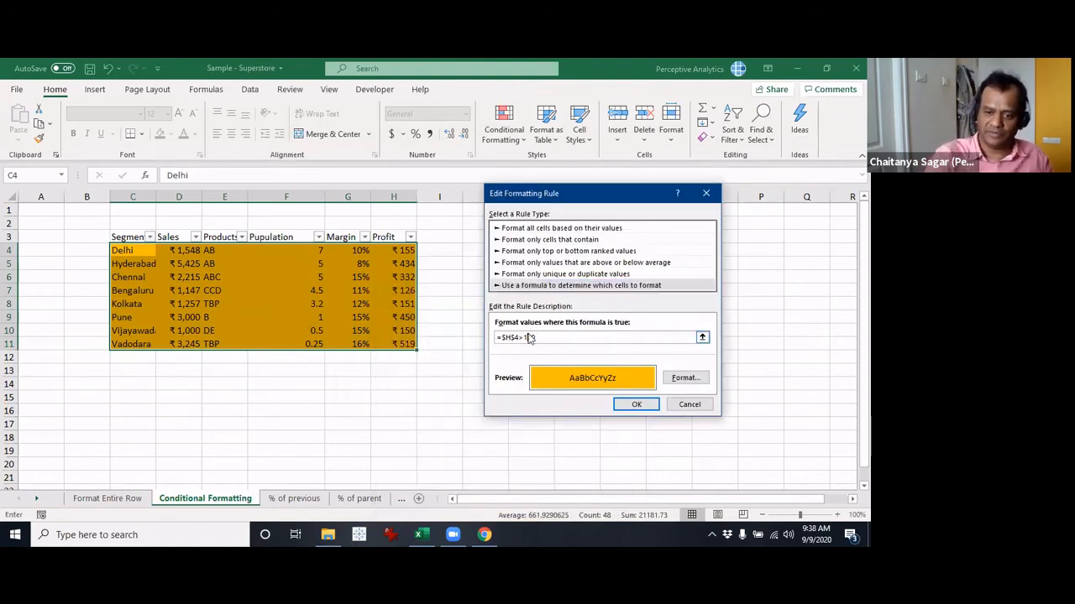
{"action": "key", "text": "BackSpace"}
{"action": "type", "text": "2"}
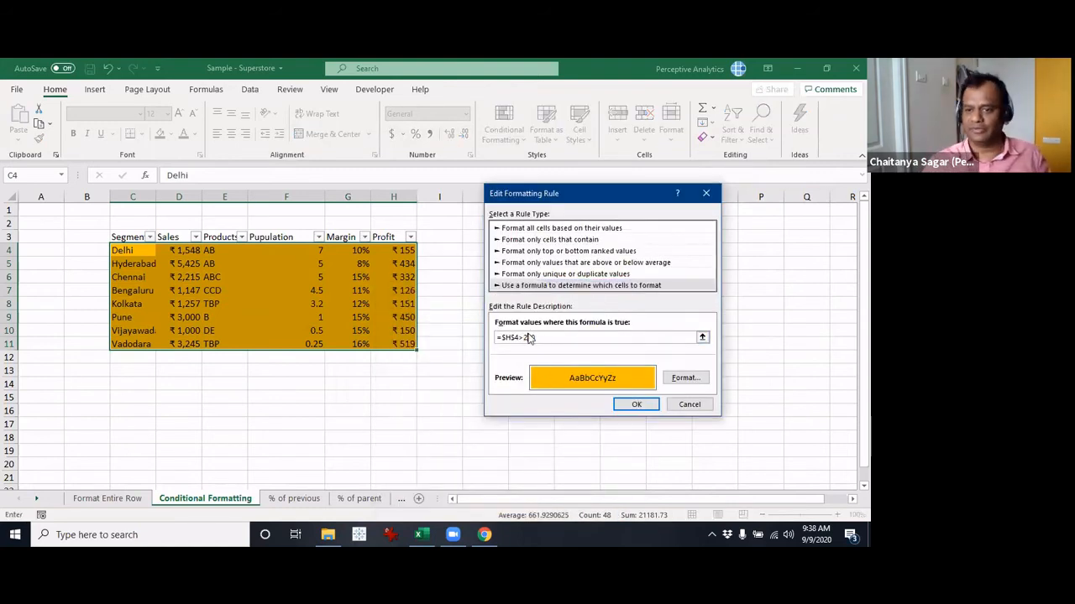
{"action": "type", "text": "00"}
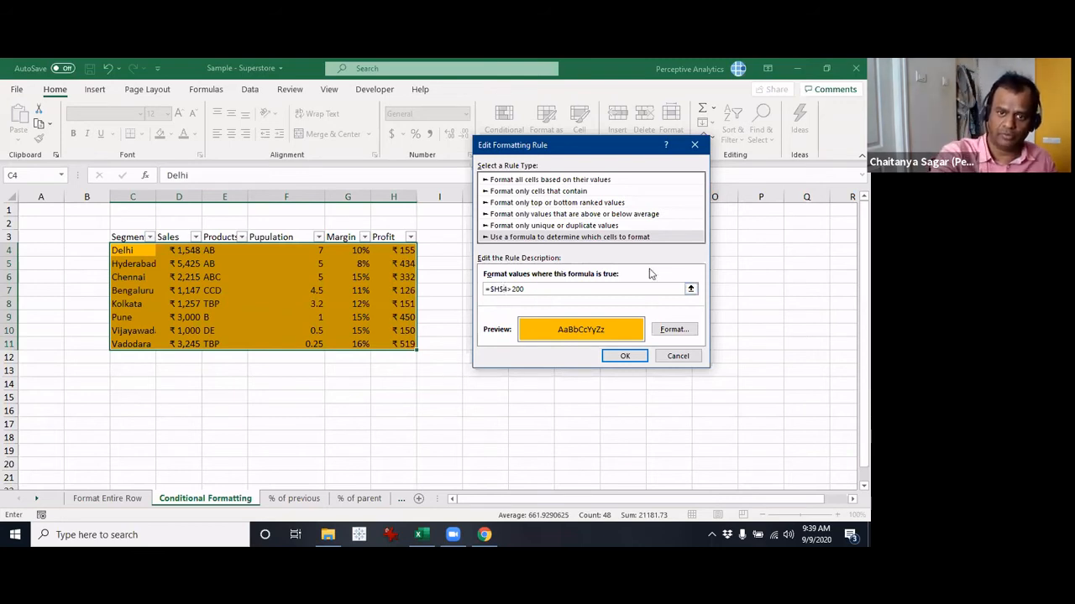
Make the row reference relative so the rule formula is =$H4>200, and apply the rule to C4:H11.
{"action": "key", "text": "BackSpace"}
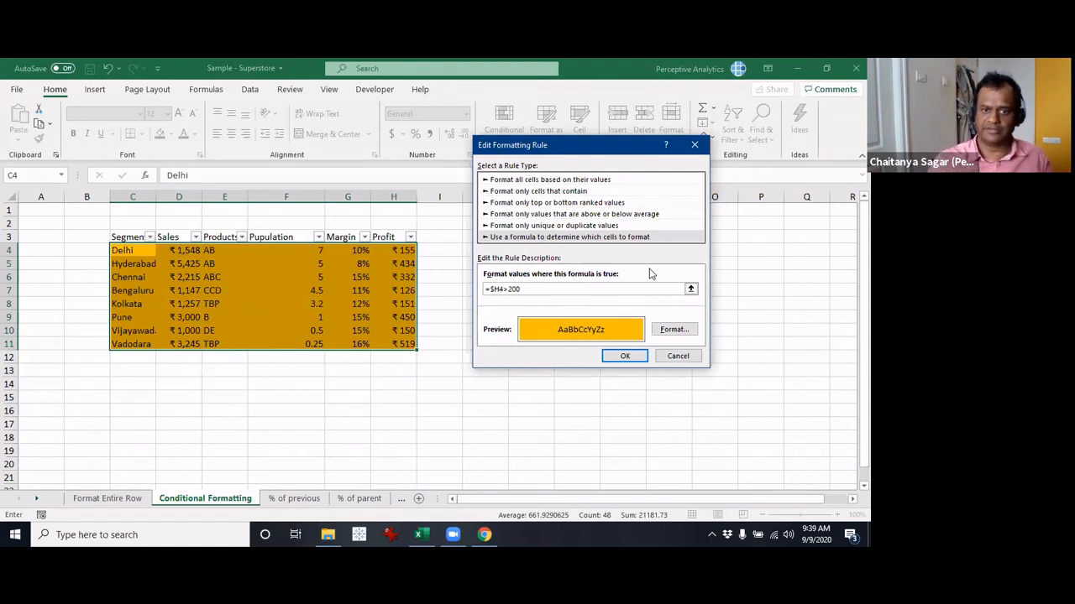
{"action": "left_click_drag", "start_coordinate": [614, 146], "coordinate": [513, 134]}
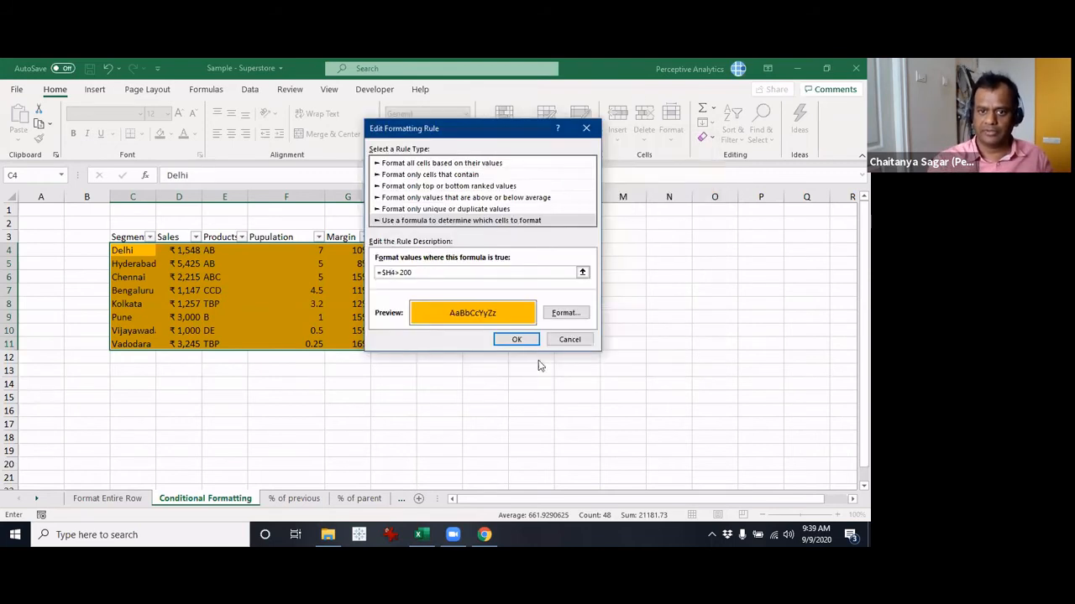
{"action": "left_click", "coordinate": [517, 345]}
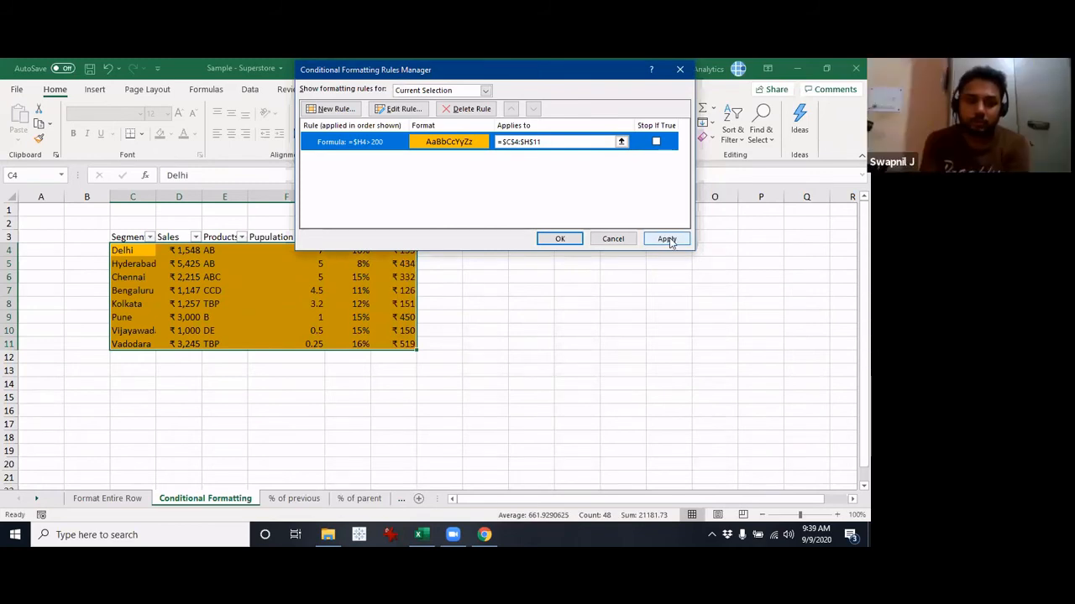
{"action": "left_click", "coordinate": [667, 240]}
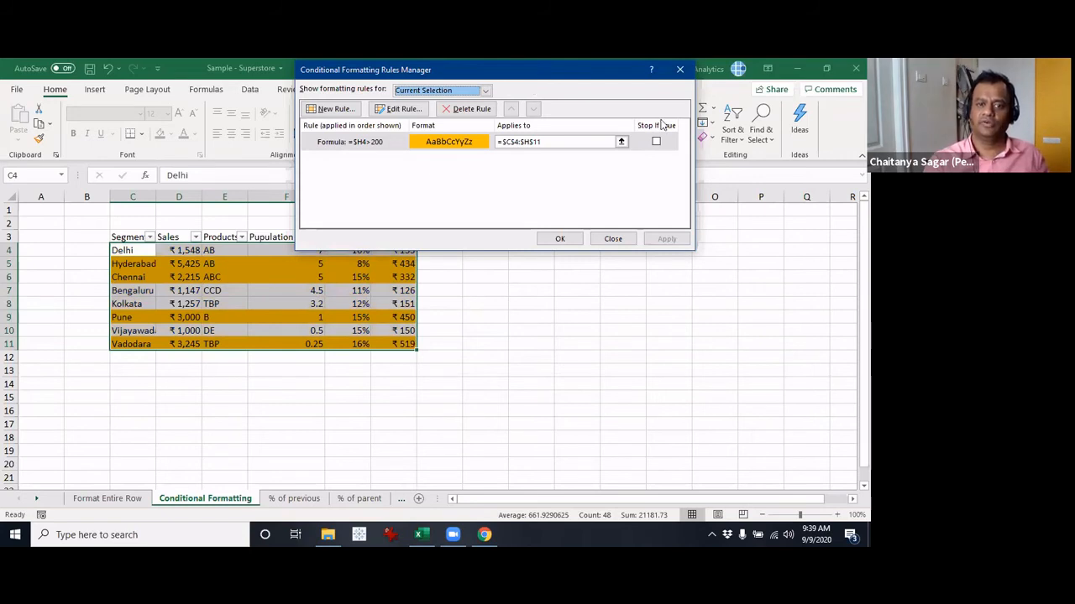
Examine the =$H4>200 rule alongside the table to see which full rows it highlights.
{"action": "left_click_drag", "start_coordinate": [588, 69], "coordinate": [601, 100]}
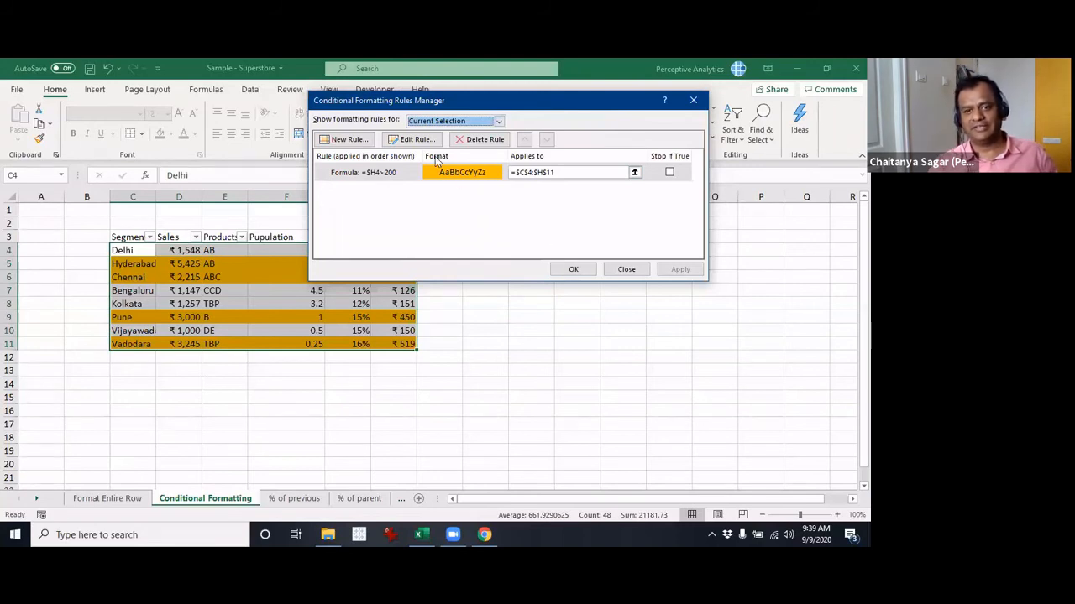
{"action": "left_click", "coordinate": [380, 174]}
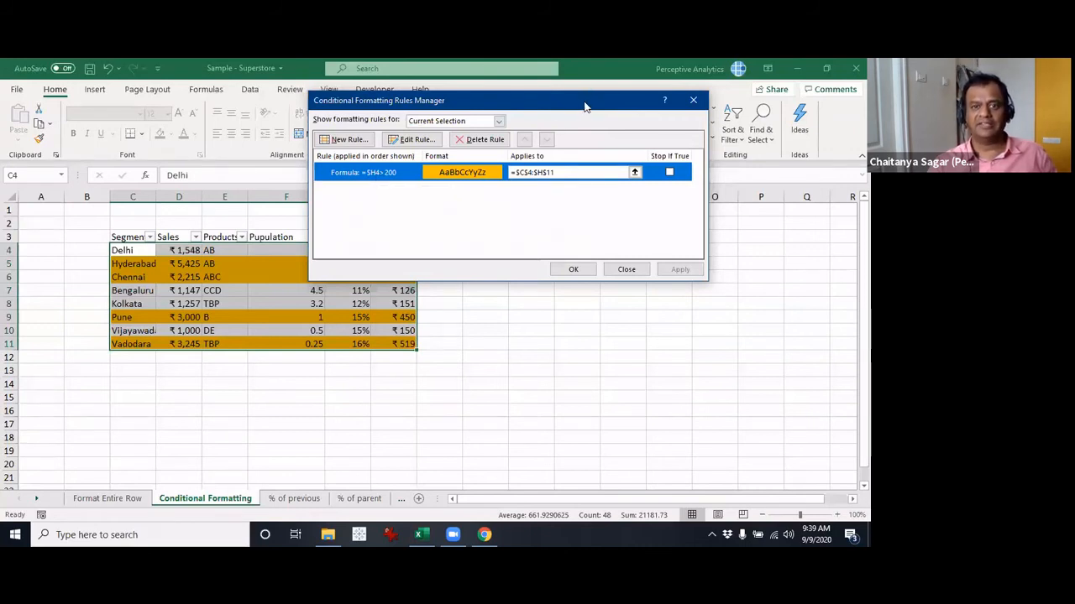
{"action": "left_click_drag", "start_coordinate": [585, 107], "coordinate": [727, 102]}
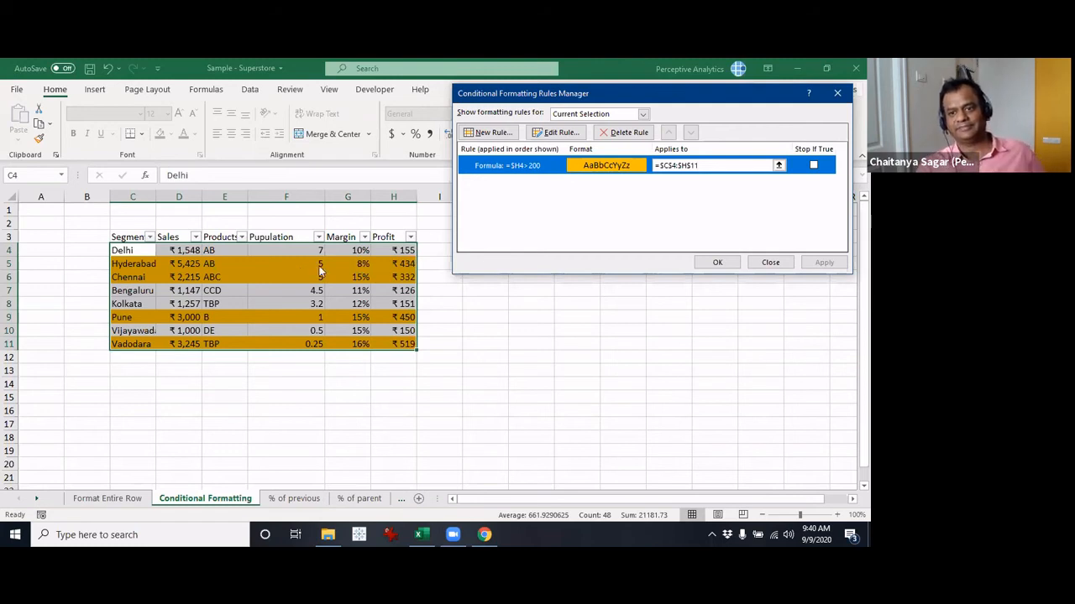
{"action": "left_click_drag", "start_coordinate": [529, 94], "coordinate": [400, 124]}
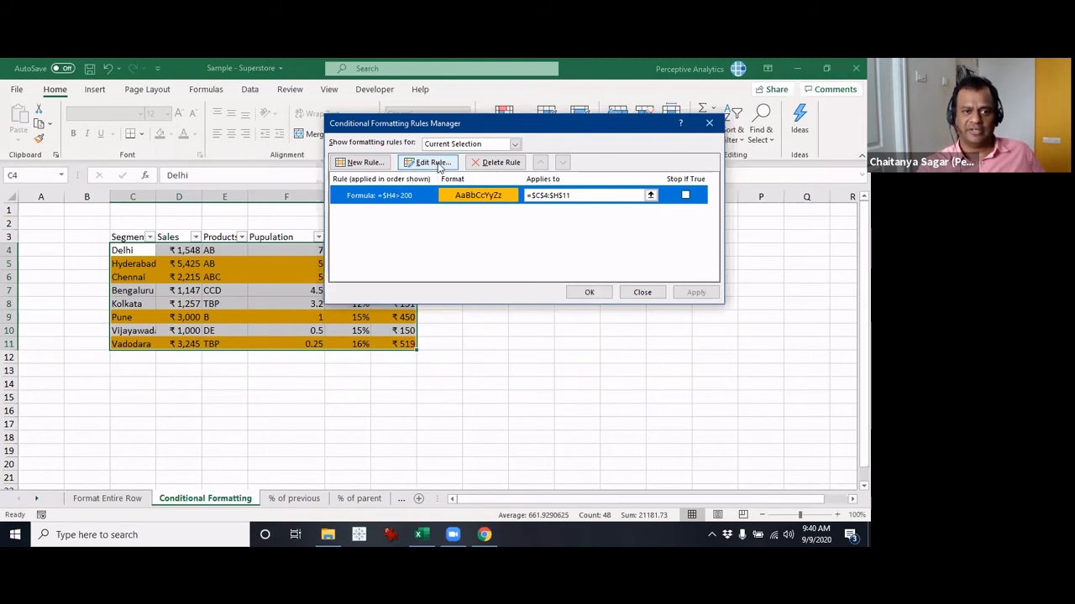
Edit the rule's formula to =H$4>200, with a relative column and absolute row, and apply it to C4:H11.
{"action": "left_click", "coordinate": [435, 163]}
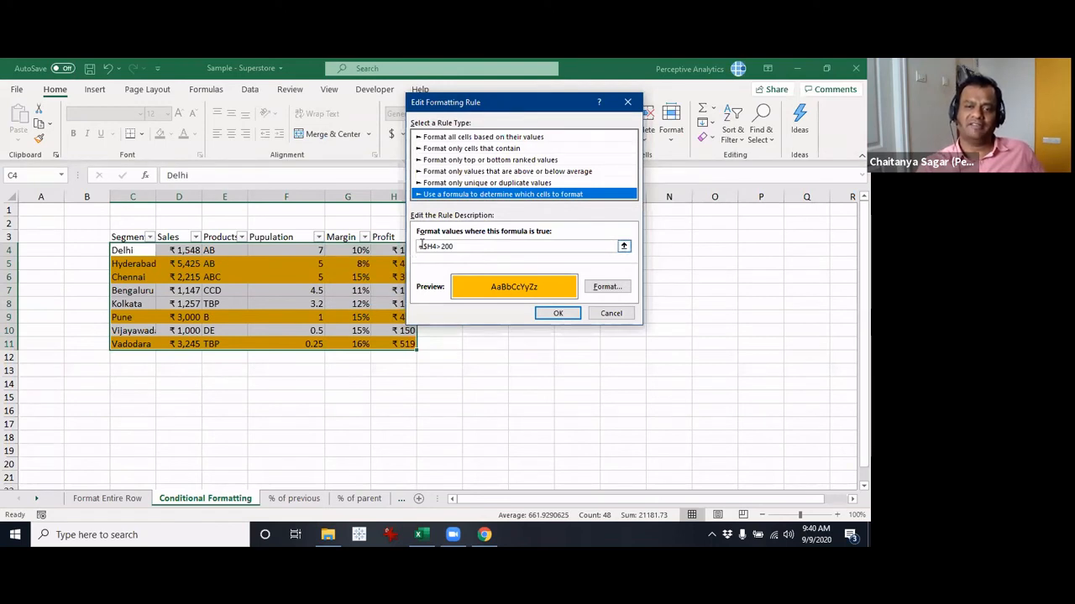
{"action": "left_click", "coordinate": [430, 246]}
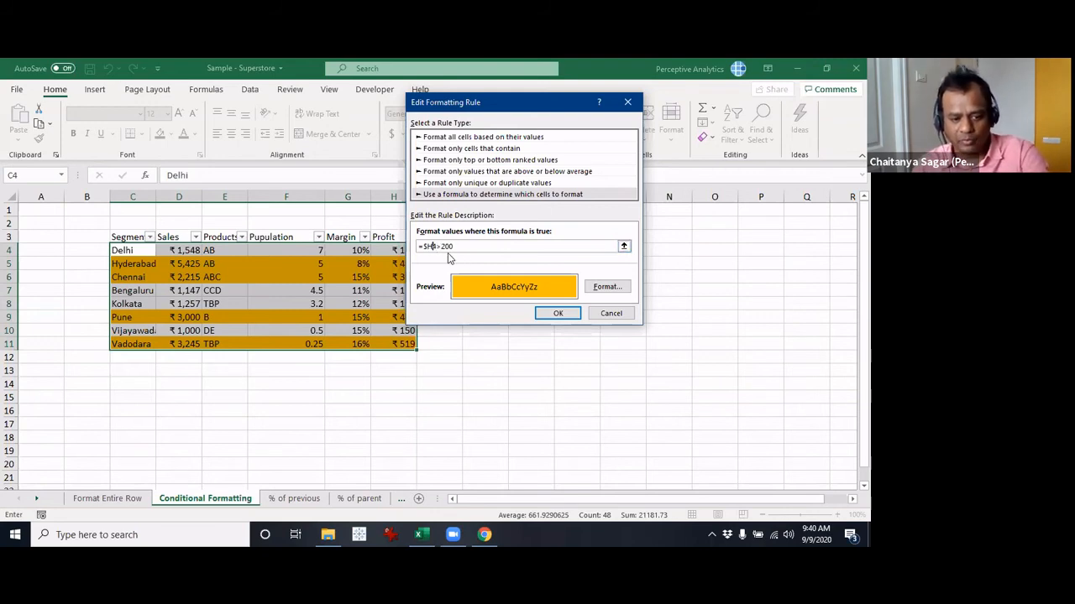
{"action": "type", "text": "$"}
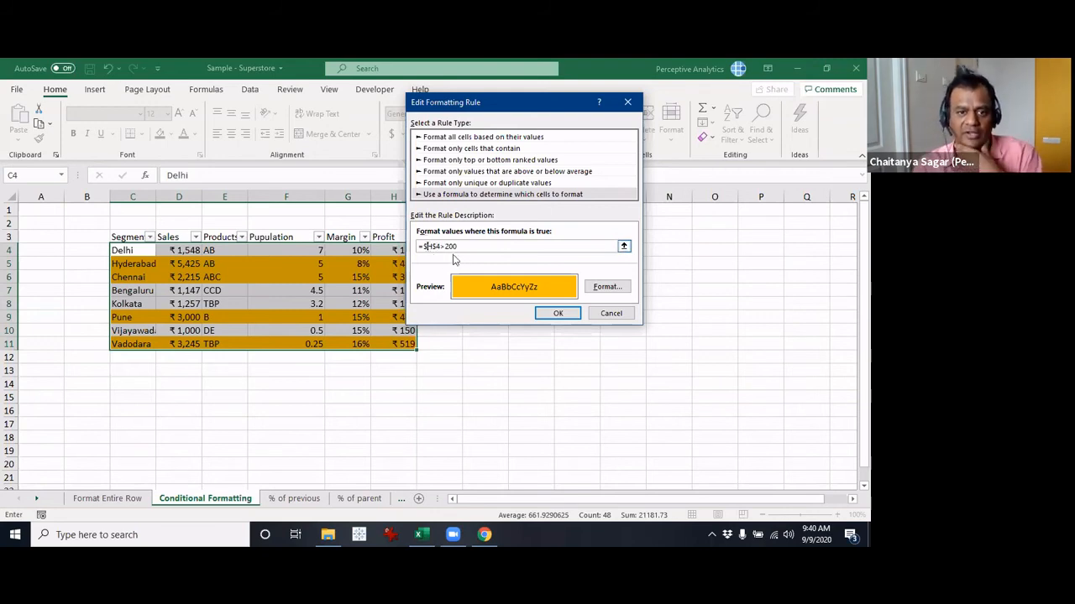
{"action": "key", "text": "F4"}
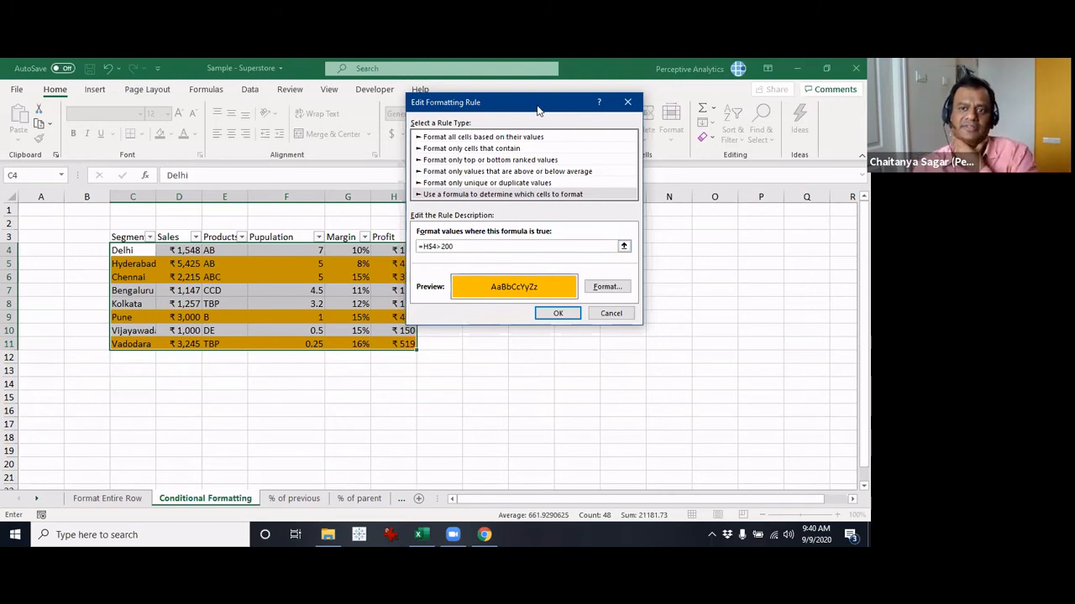
{"action": "left_click_drag", "start_coordinate": [538, 109], "coordinate": [597, 75]}
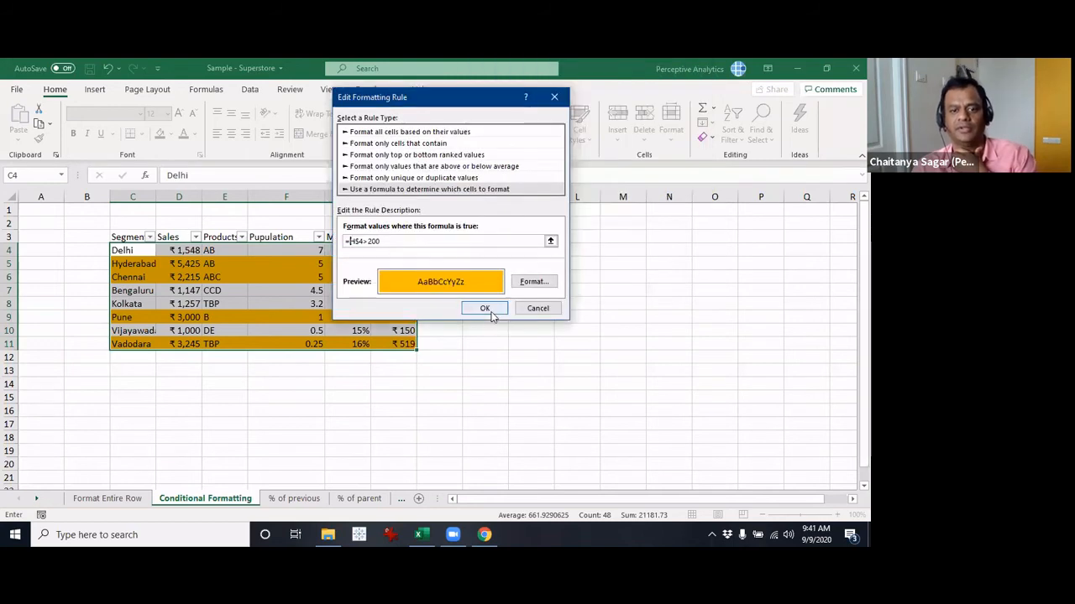
{"action": "left_click", "coordinate": [490, 310]}
{"action": "left_click", "coordinate": [695, 293]}
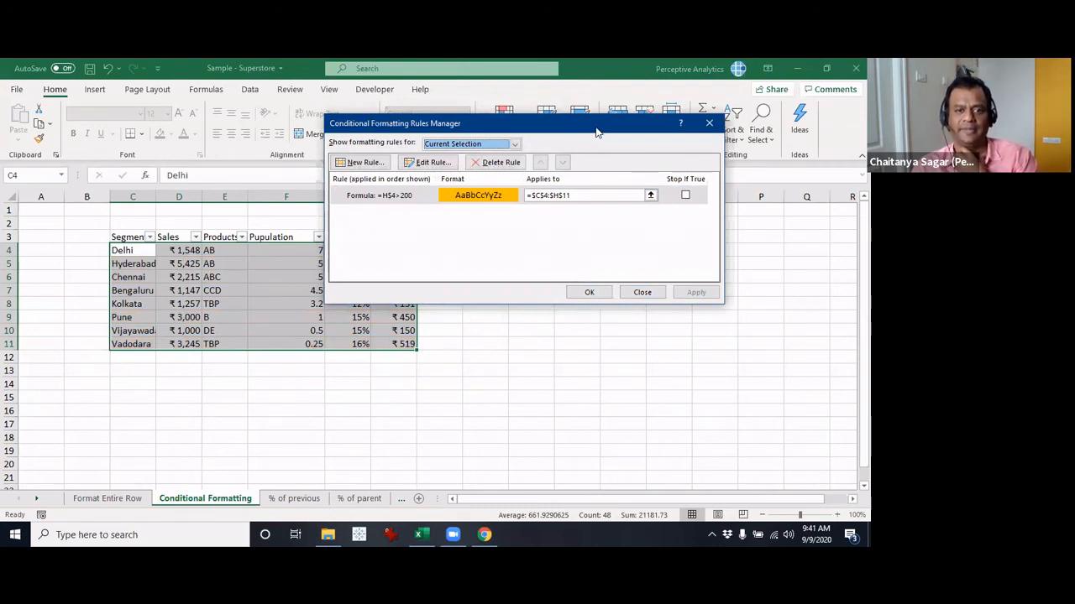
{"action": "left_click_drag", "start_coordinate": [596, 132], "coordinate": [575, 320]}
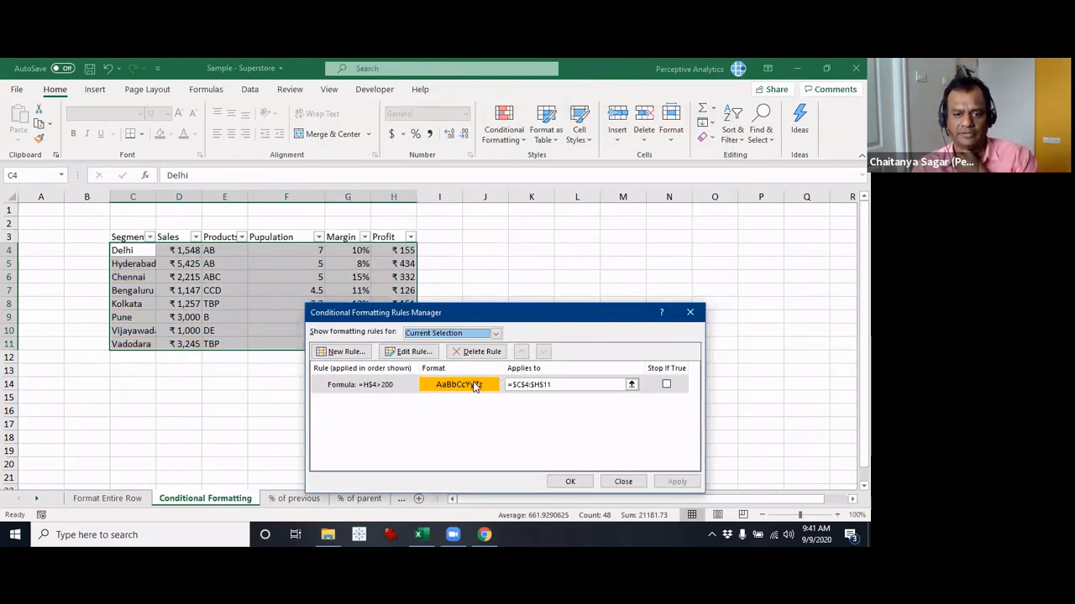
Review the =H$4>200 rule's formula and applied range, including how it appears when only cell D4 is selected.
{"action": "left_click", "coordinate": [475, 386]}
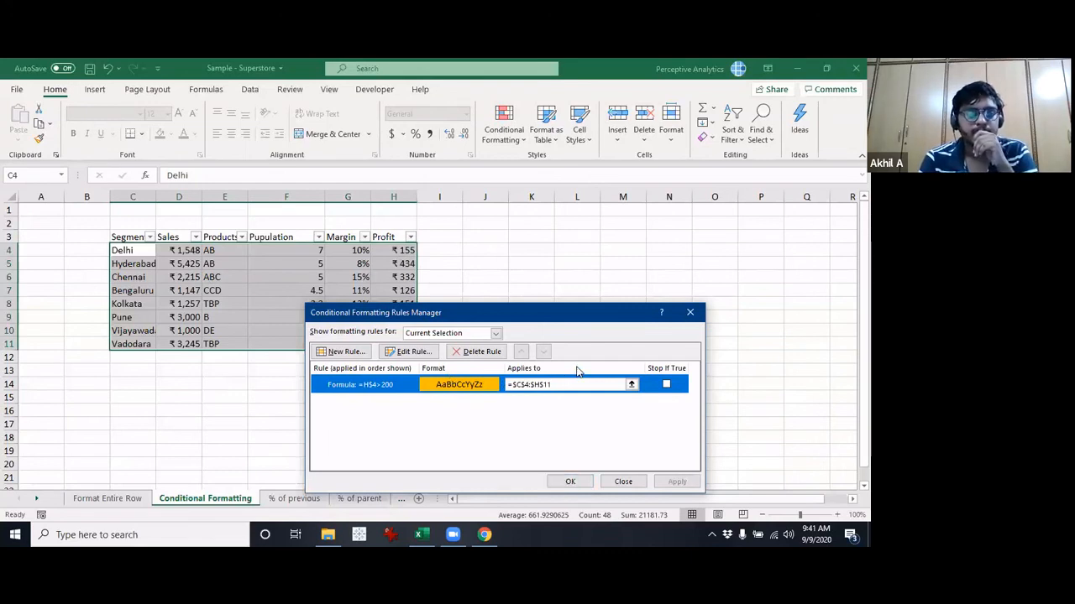
{"action": "left_click", "coordinate": [411, 357]}
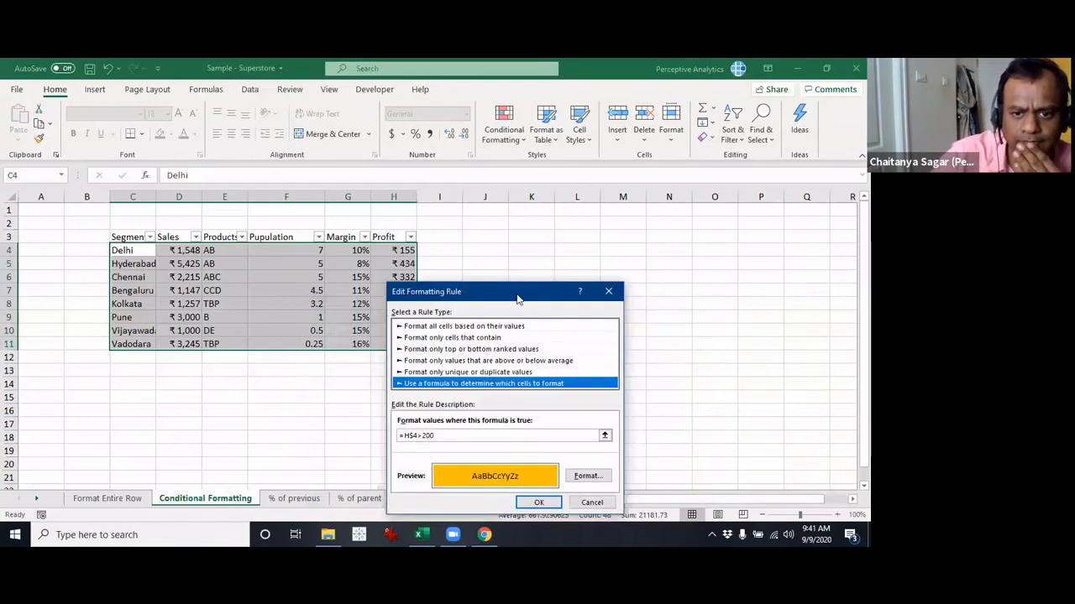
{"action": "left_click", "coordinate": [493, 323]}
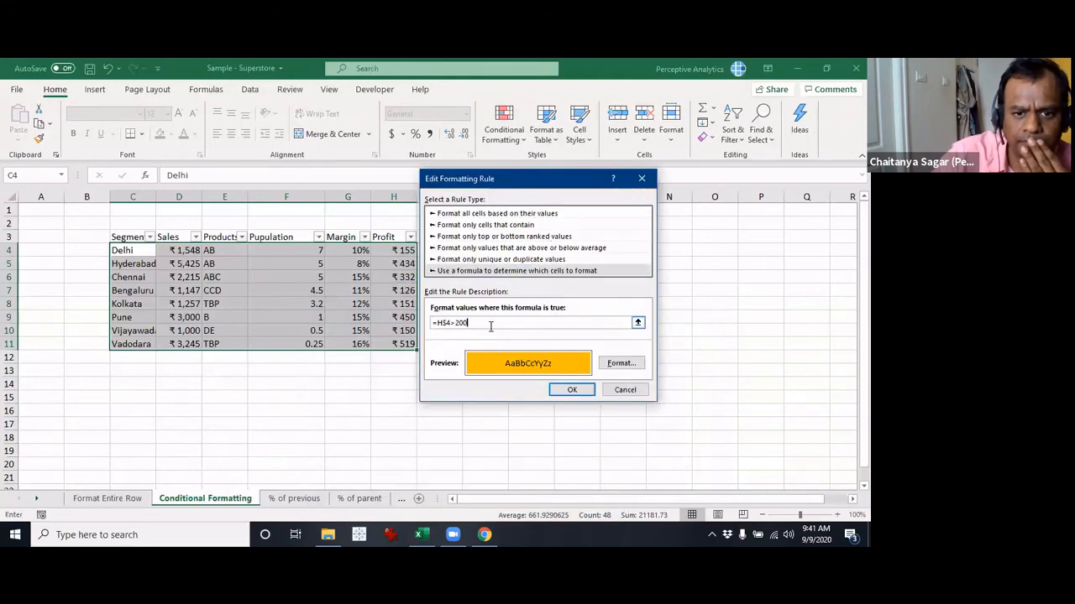
{"action": "left_click", "coordinate": [621, 391]}
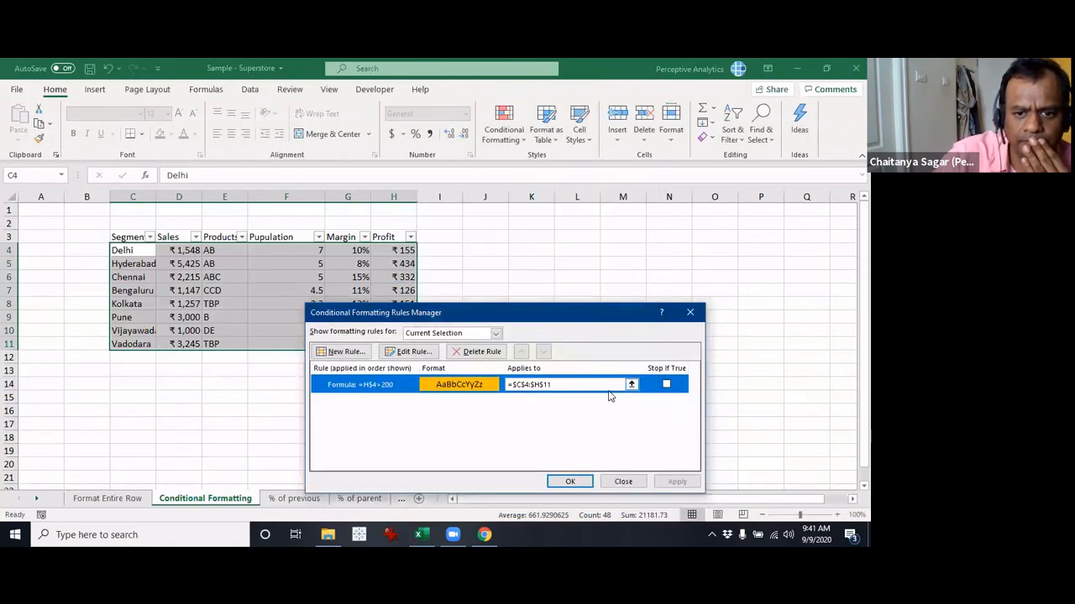
{"action": "left_click", "coordinate": [570, 481]}
{"action": "left_click", "coordinate": [183, 252]}
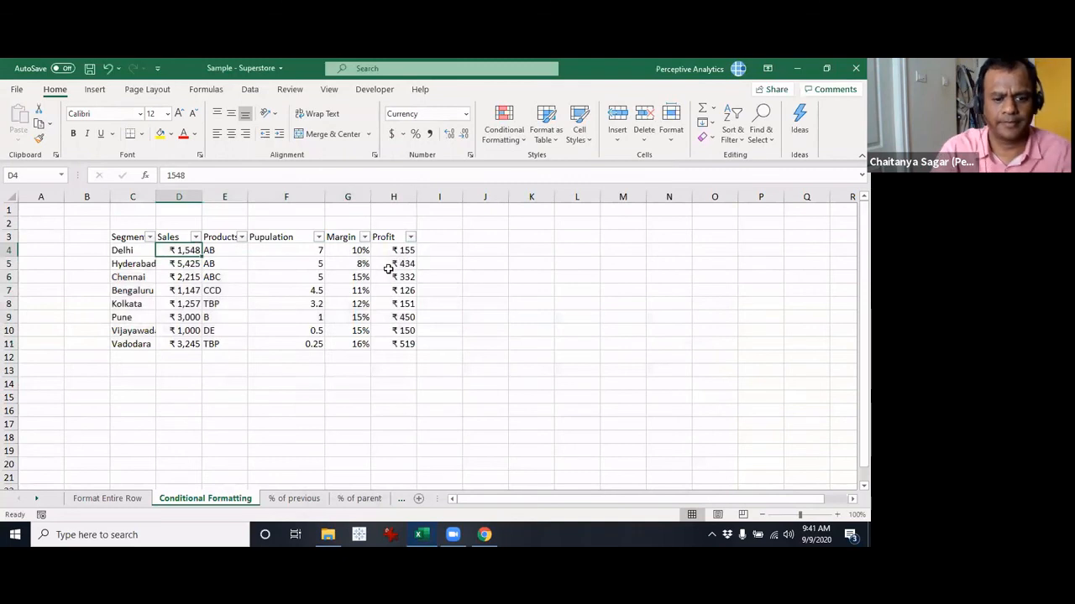
{"action": "key", "text": "alt+o"}
{"action": "key", "text": "d"}
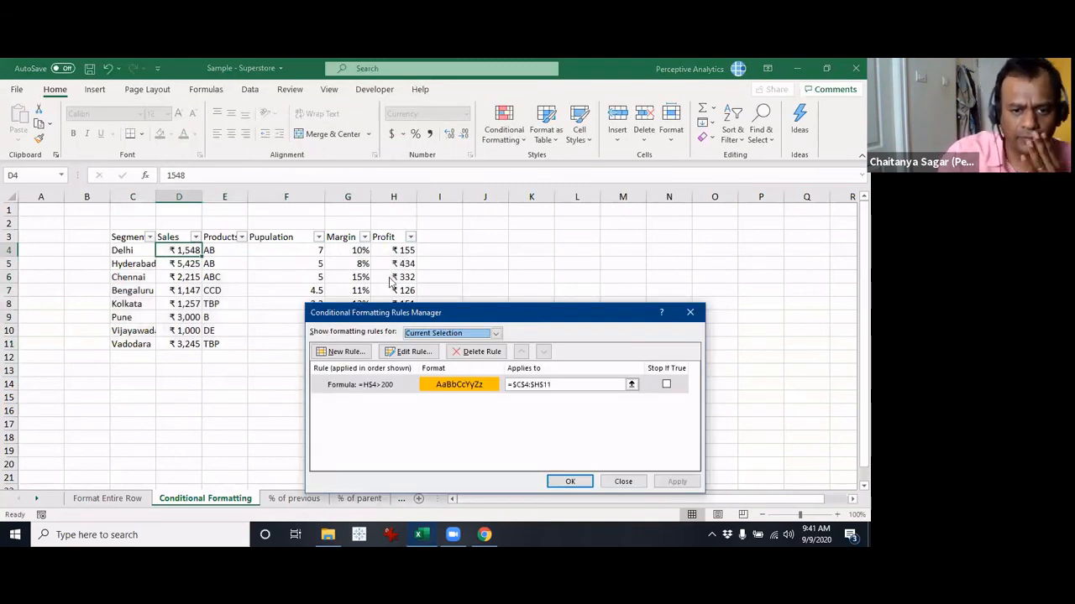
{"action": "left_click", "coordinate": [408, 391]}
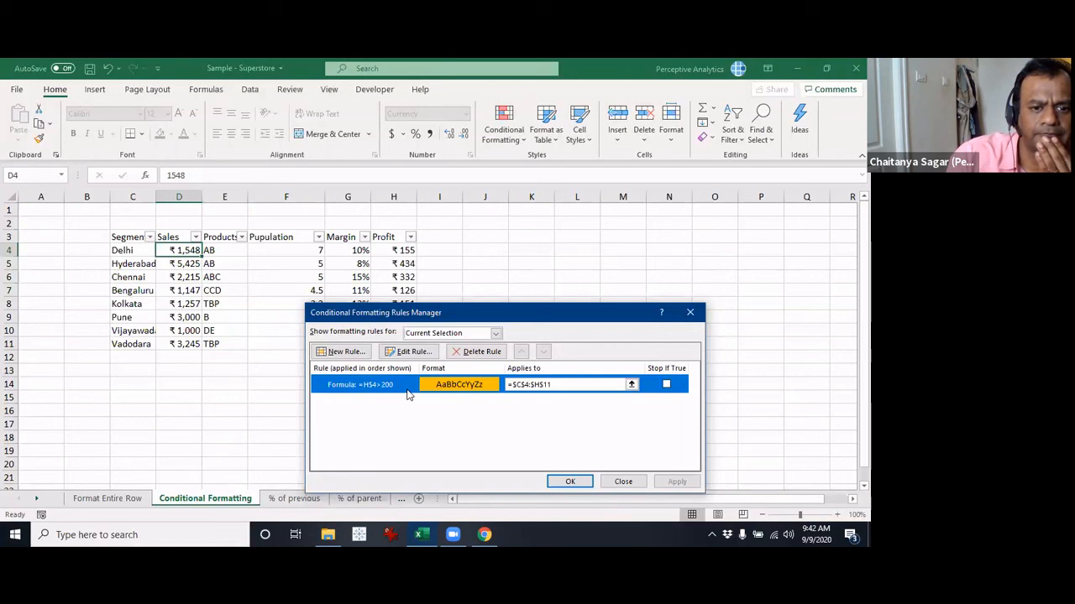
{"action": "left_click", "coordinate": [552, 486]}
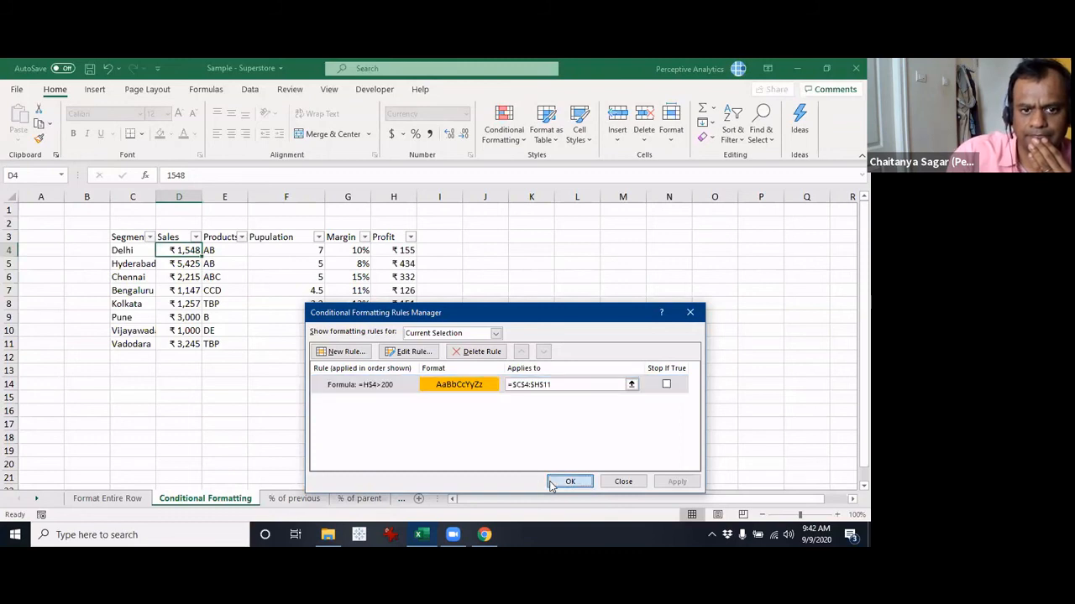
Test the rule's threshold by entering 200 and 201 in turn as Delhi's Profit in H4.
{"action": "left_click", "coordinate": [411, 252]}
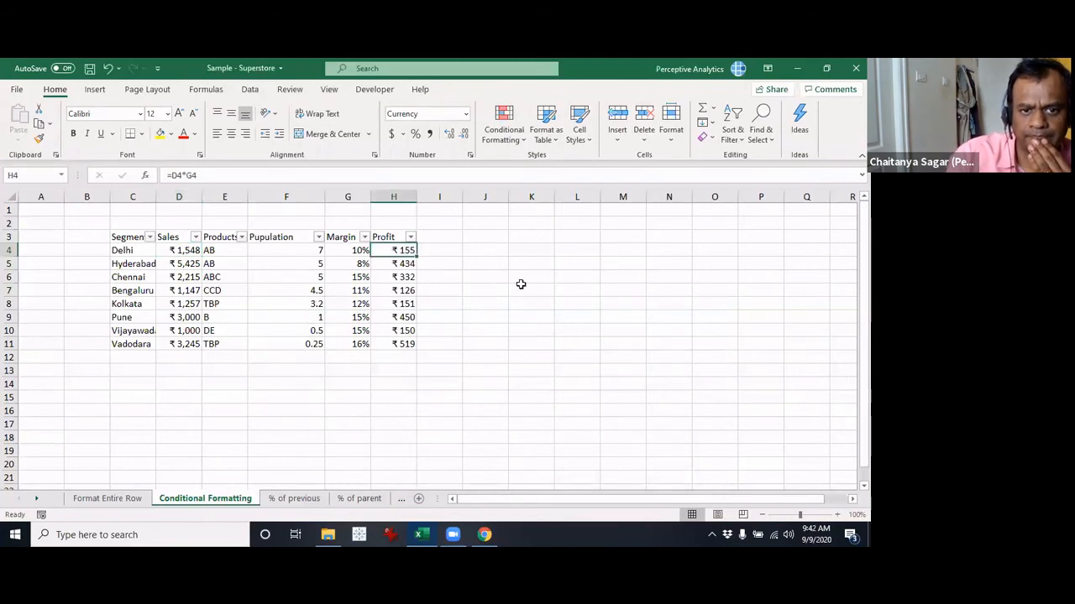
{"action": "type", "text": "200"}
{"action": "key", "text": "Return"}
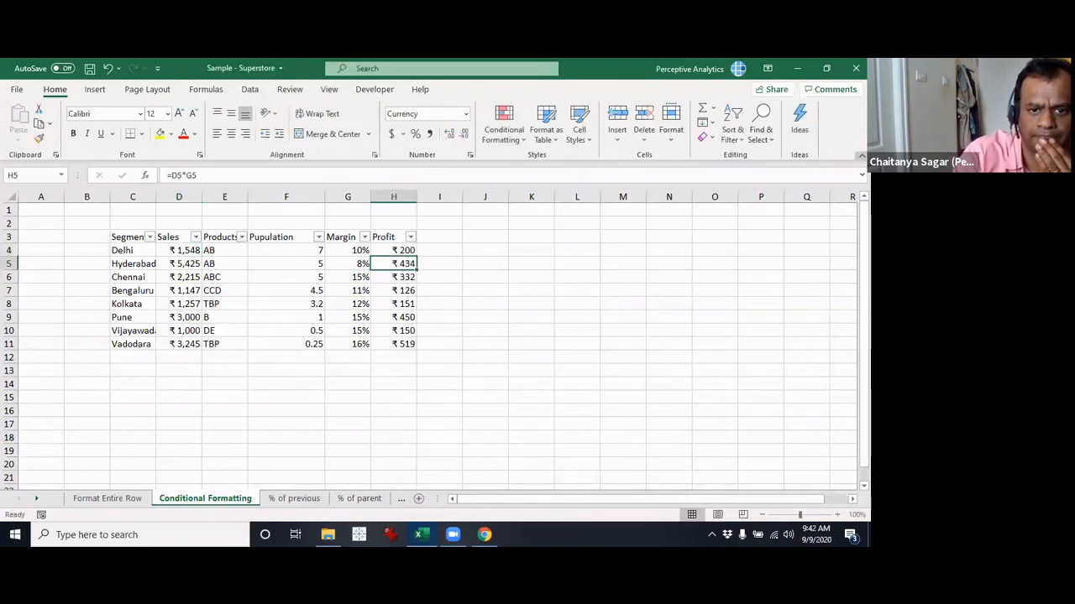
{"action": "key", "text": "Up"}
{"action": "type", "text": "201"}
{"action": "key", "text": "Return"}
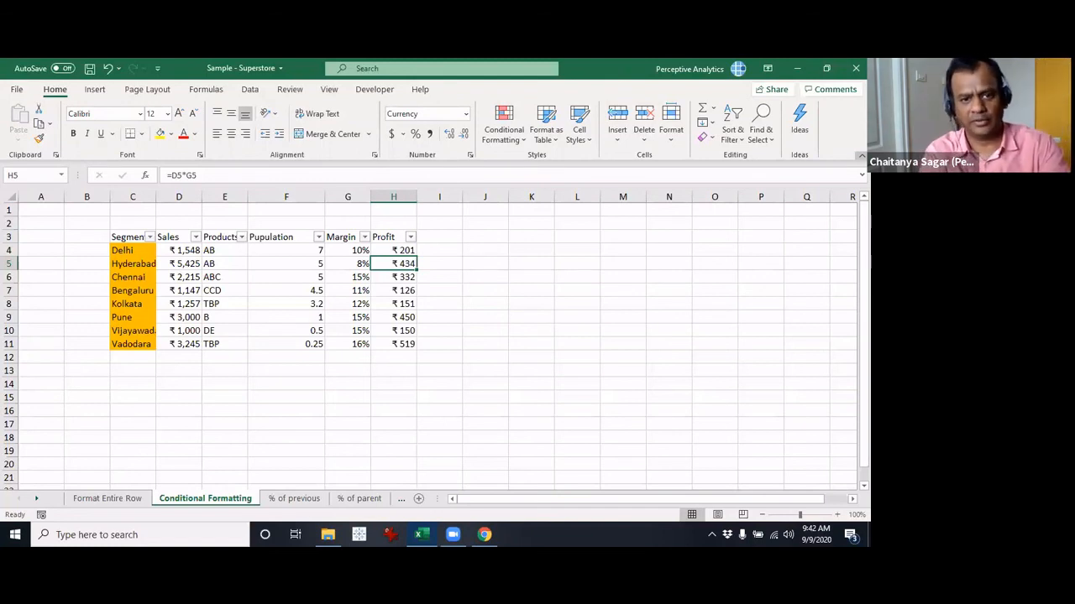
Undo the two test entries in Delhi's Profit cell H4.
{"action": "key", "text": "ctrl+z"}
{"action": "key", "text": "ctrl+z"}
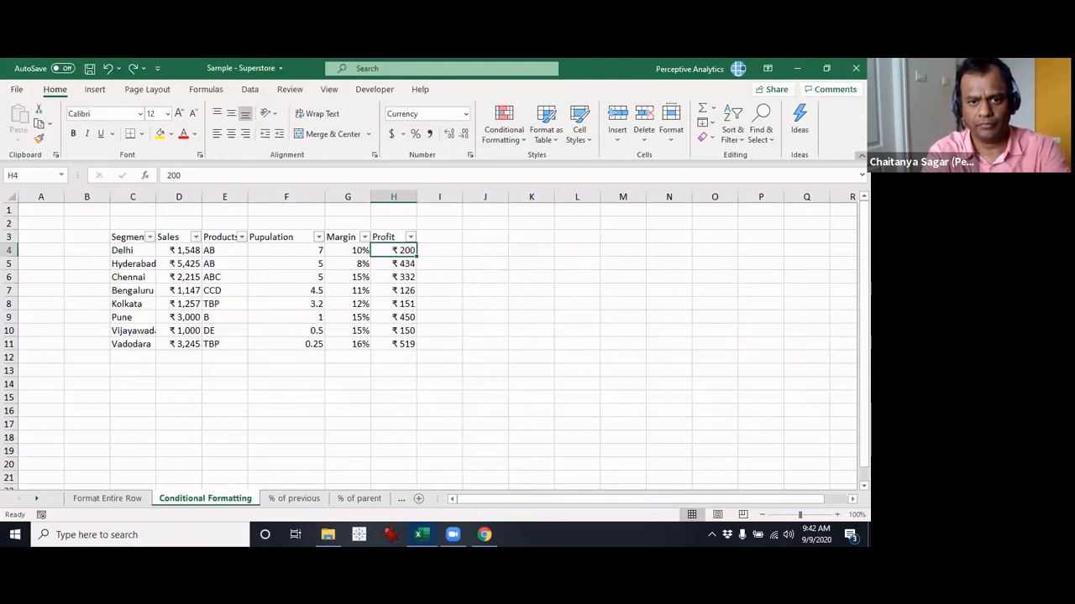
{"action": "key", "text": "ctrl+z"}
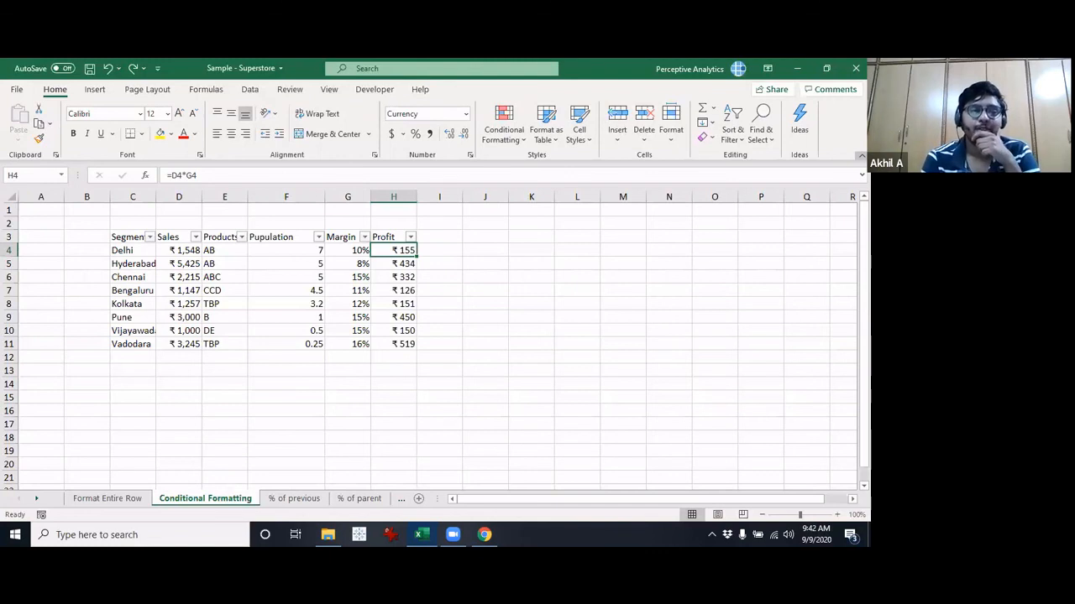
Select C4:H11 and review its =H$4>200 formatting rule alongside the table.
{"action": "key", "text": "alt+o"}
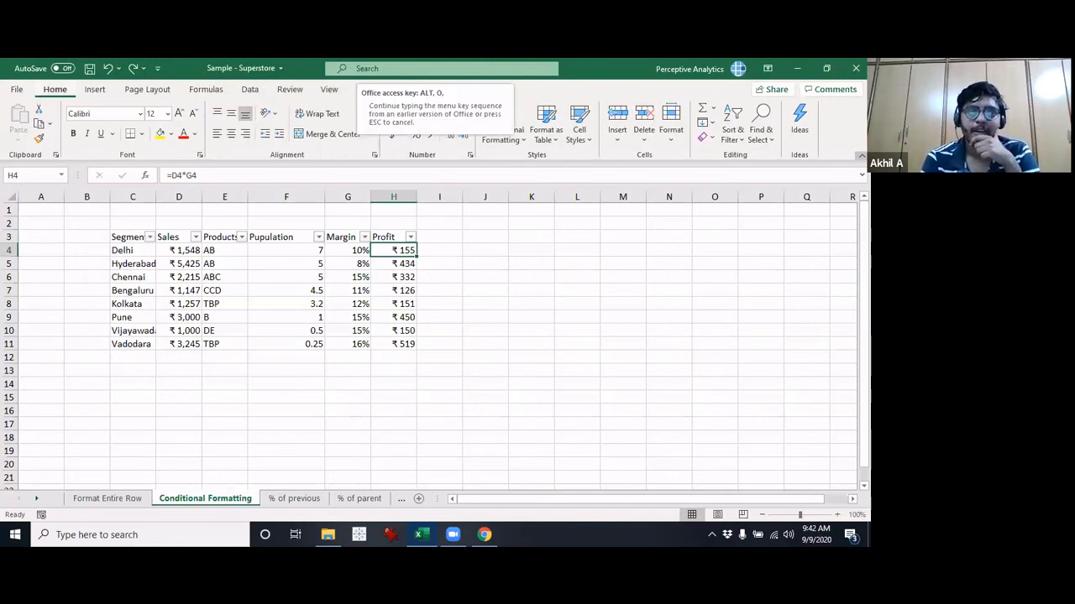
{"action": "left_click_drag", "start_coordinate": [126, 250], "coordinate": [408, 343]}
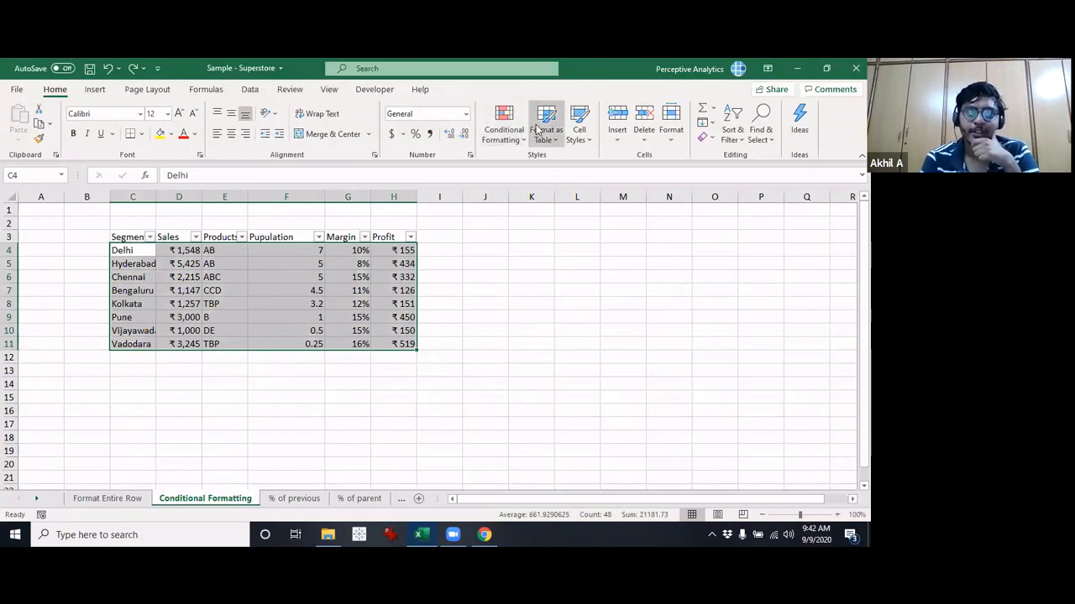
{"action": "key", "text": "alt+o"}
{"action": "key", "text": "d"}
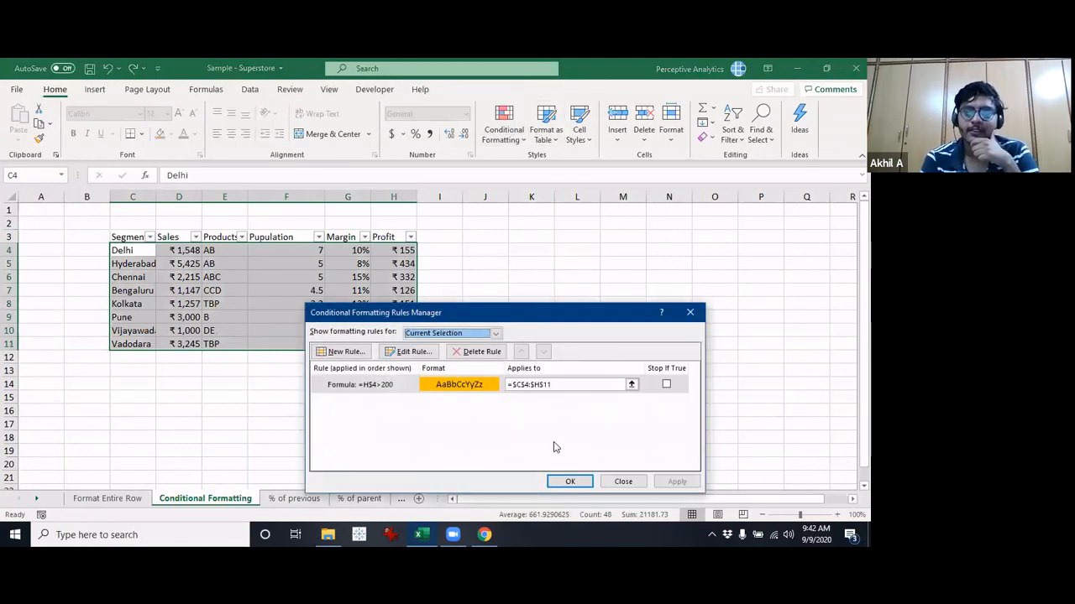
{"action": "left_click_drag", "start_coordinate": [594, 314], "coordinate": [599, 290]}
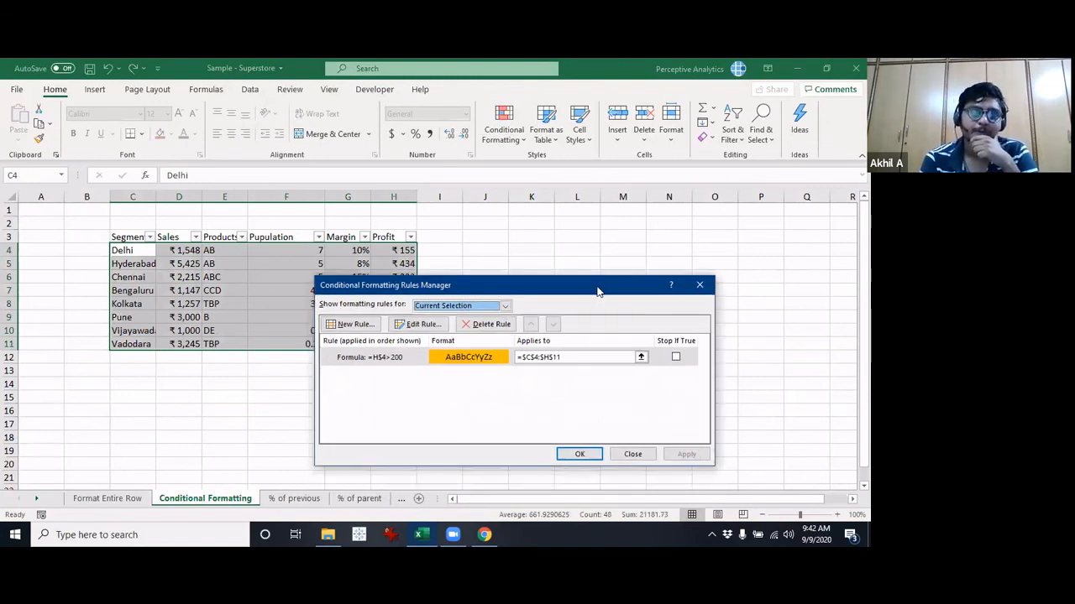
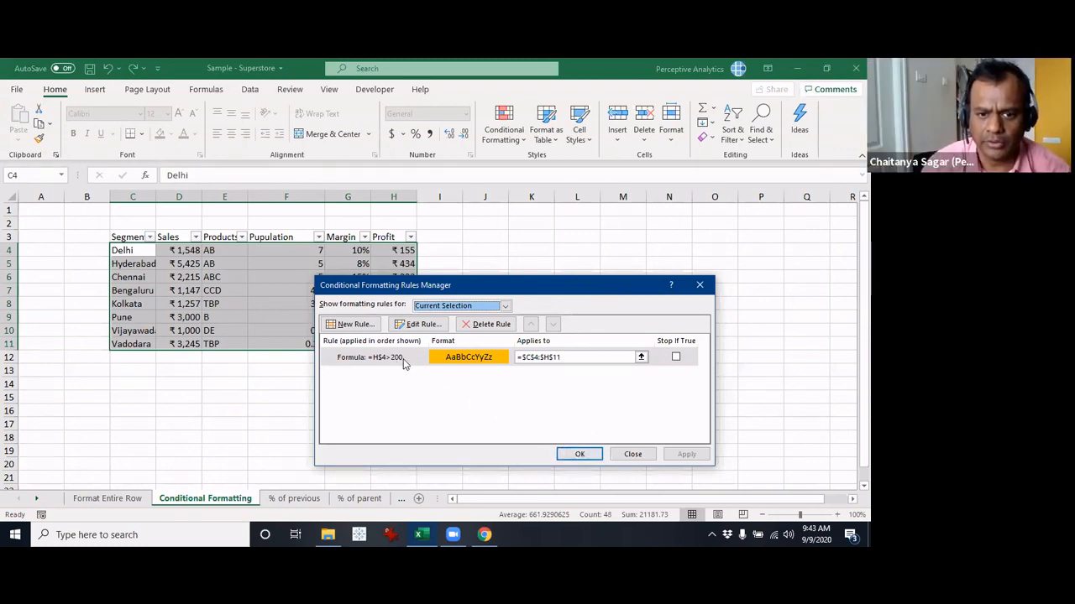
{"action": "left_click", "coordinate": [597, 455]}
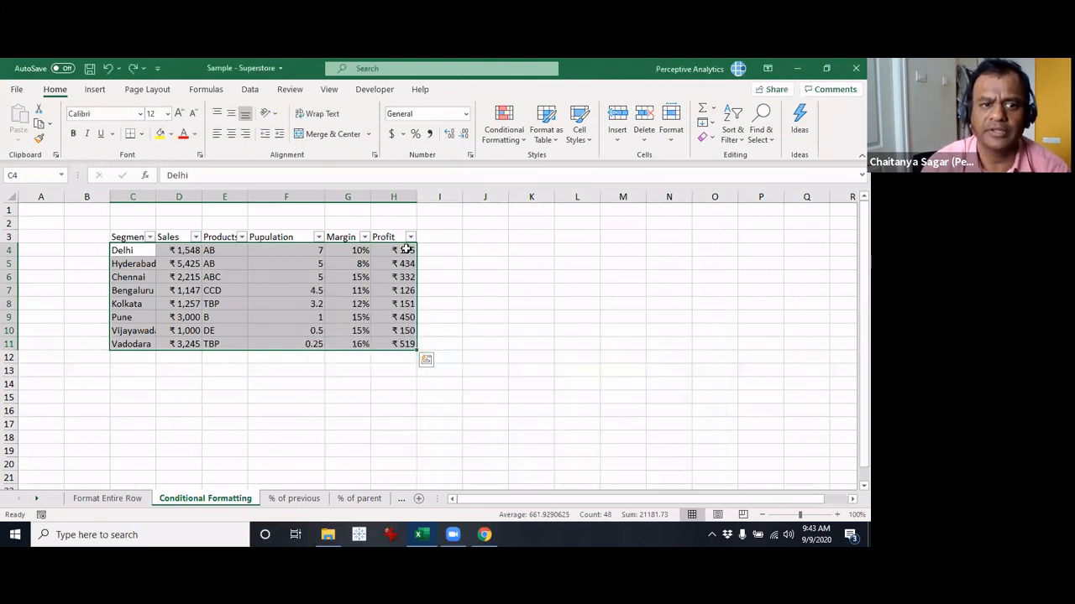
Enter 201 as Delhi's Profit in H4 to test how the rule formats the table.
{"action": "left_click", "coordinate": [407, 249]}
{"action": "type", "text": "201"}
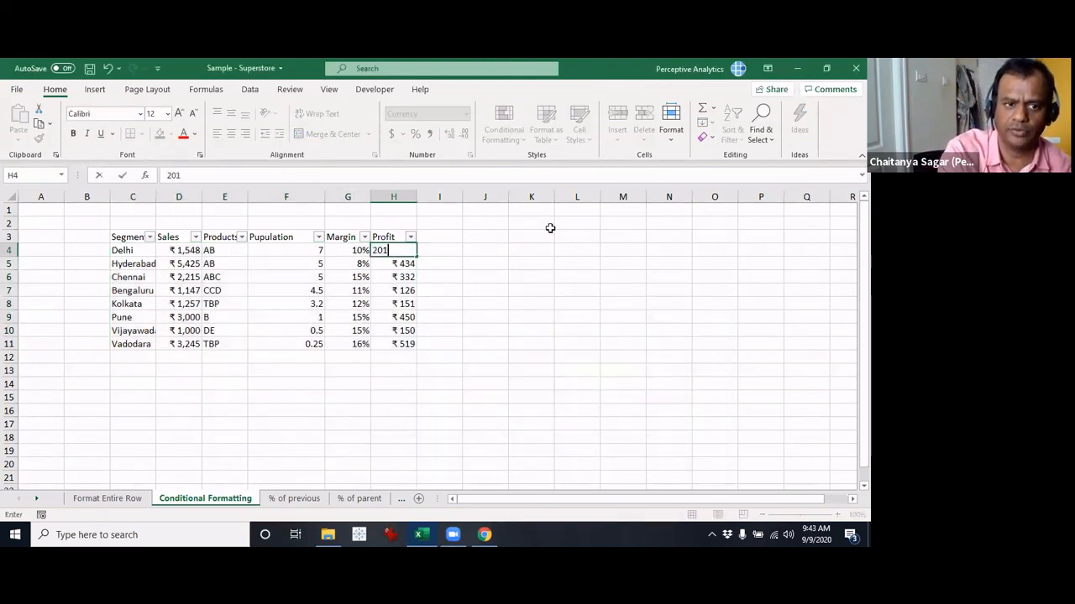
{"action": "key", "text": "Return"}
{"action": "key", "text": "Up"}
{"action": "key", "text": "Right"}
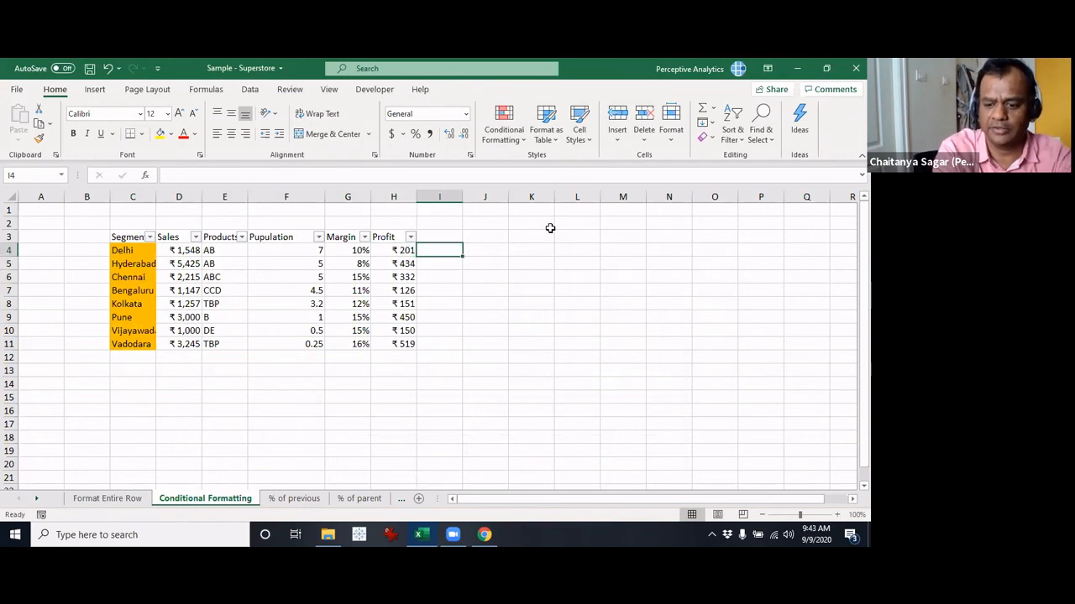
Enter 201 in I4 and J4, beside the Profit column, to test the rule's relative column reference.
{"action": "type", "text": "201"}
{"action": "key", "text": "Return"}
{"action": "key", "text": "Up"}
{"action": "key", "text": "Right"}
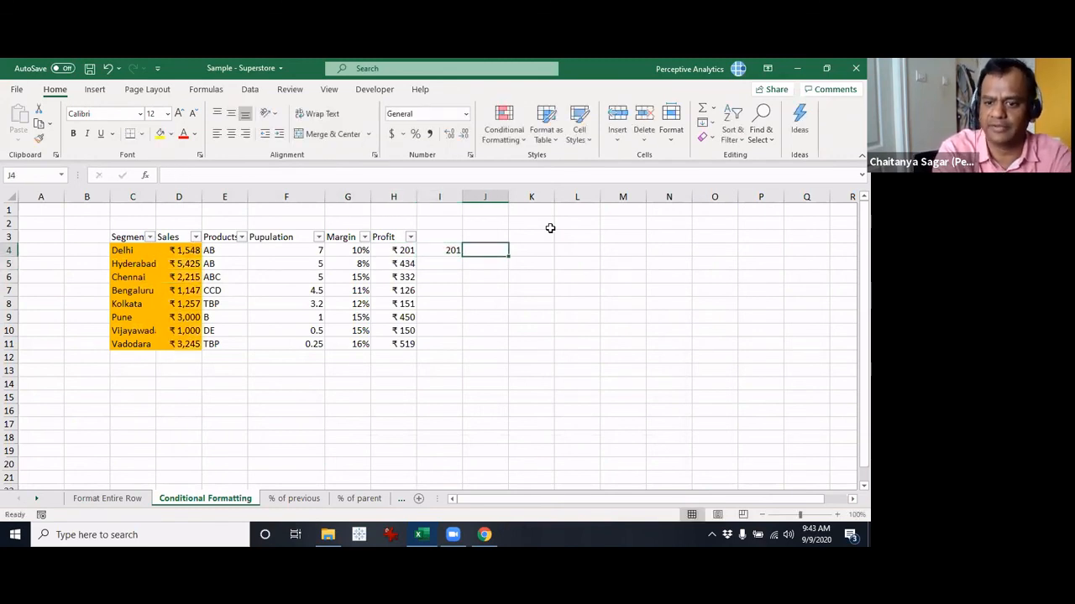
{"action": "type", "text": "201"}
{"action": "key", "text": "Return"}
{"action": "key", "text": "Up"}
Clear the test values from I4:J4.
{"action": "key", "text": "shift+Left"}
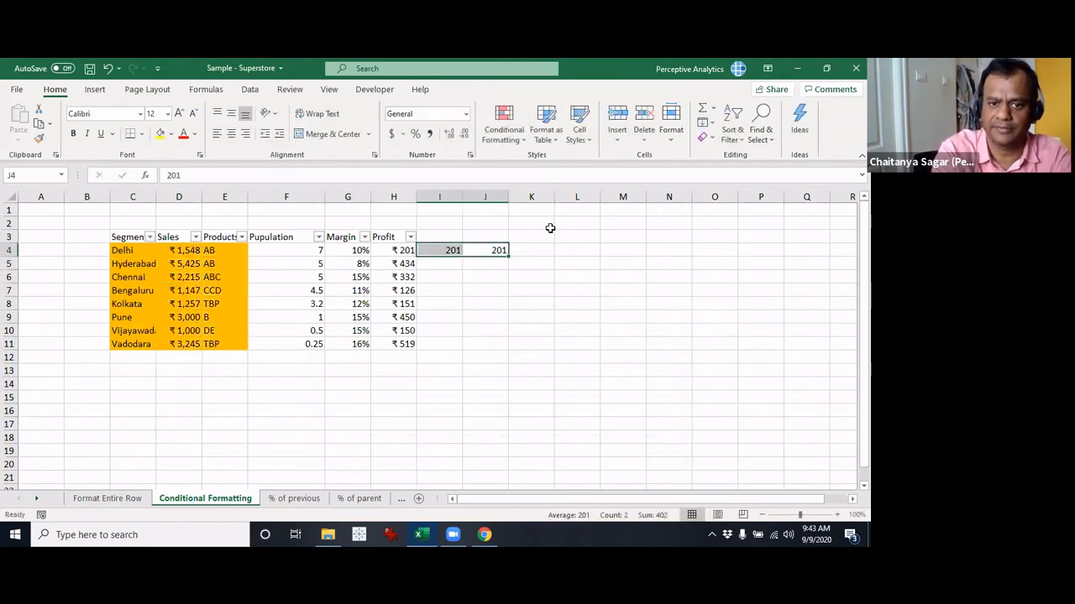
{"action": "key", "text": "Delete"}
{"action": "key", "text": "Left"}
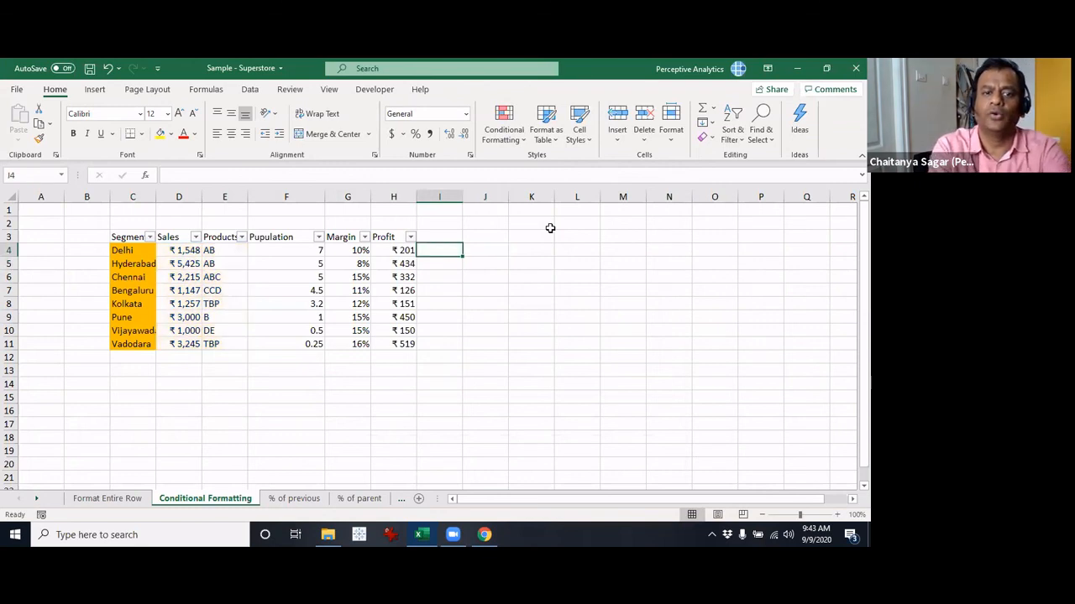
Set Delhi's Profit in H4 to 155 and replace that value with the Profit formula copied from H5.
{"action": "key", "text": "Left"}
{"action": "type", "text": "1555"}
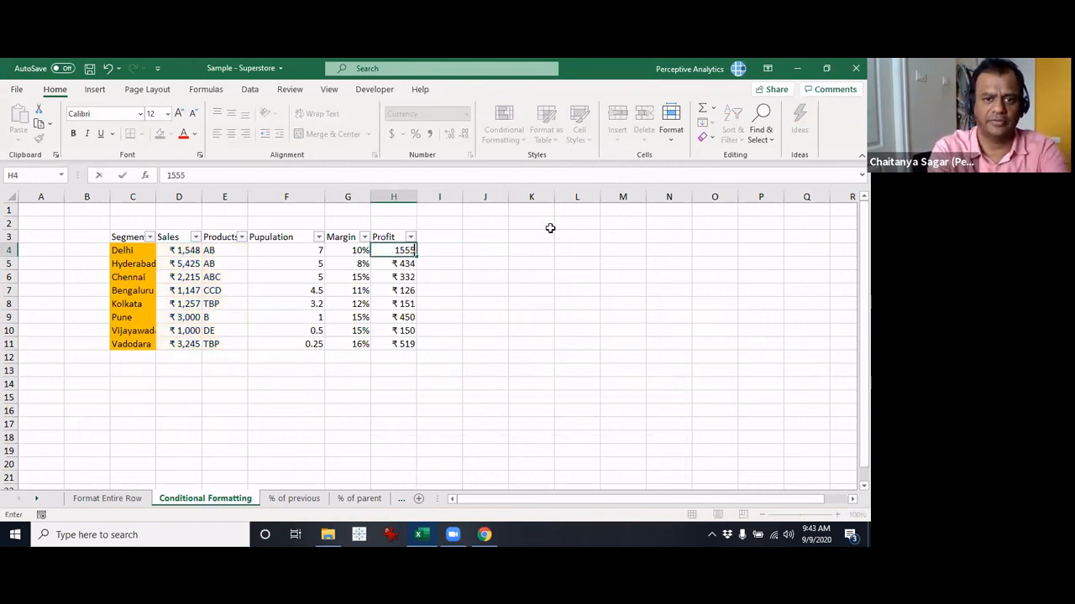
{"action": "key", "text": "Return"}
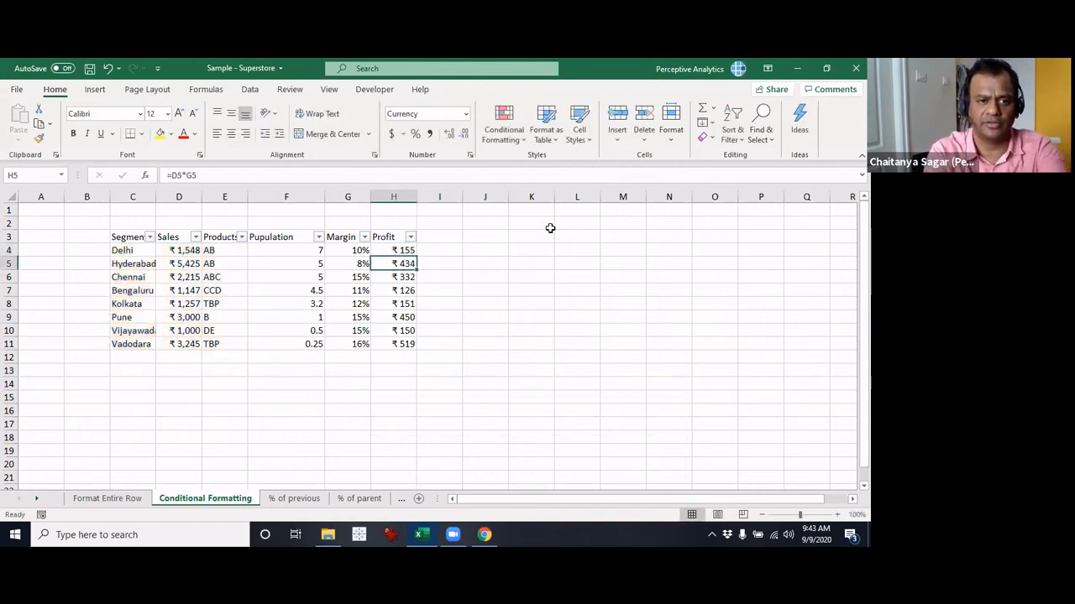
{"action": "key", "text": "ctrl+c"}
{"action": "key", "text": "Up"}
{"action": "key", "text": "Return"}
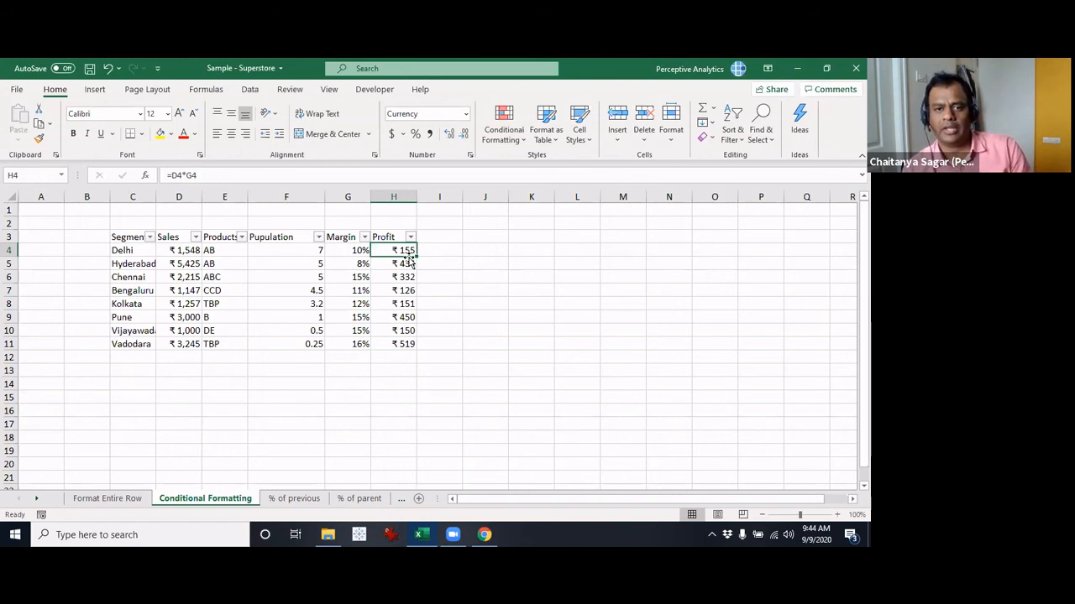
Examine the row-locked formula in the conditional formatting rule for C4:H11 and reapply the rule to the table.
{"action": "left_click_drag", "start_coordinate": [114, 251], "coordinate": [413, 343]}
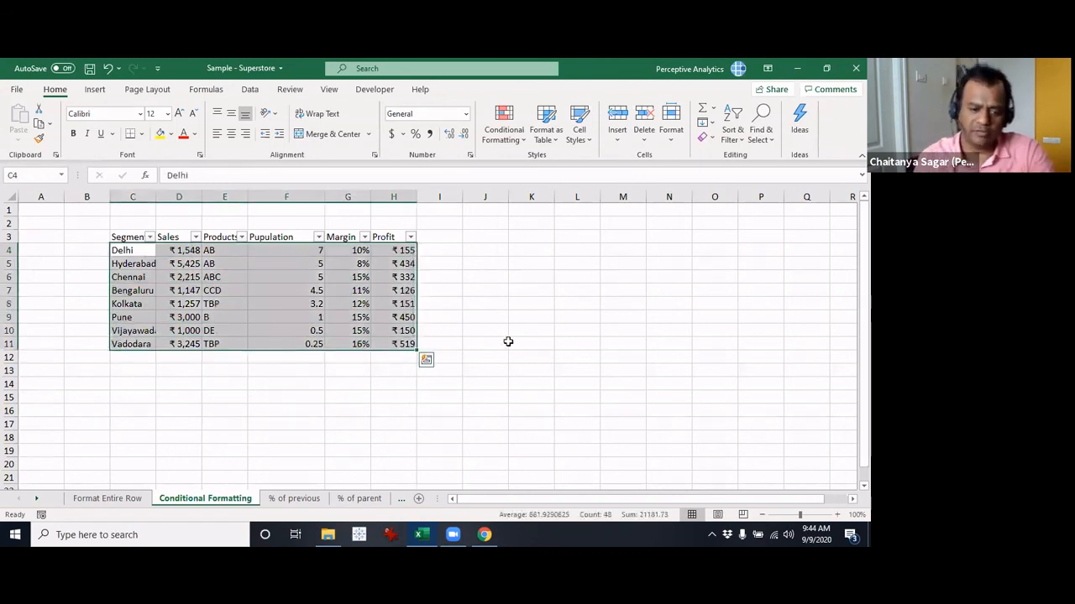
{"action": "key", "text": "alt+o"}
{"action": "key", "text": "d"}
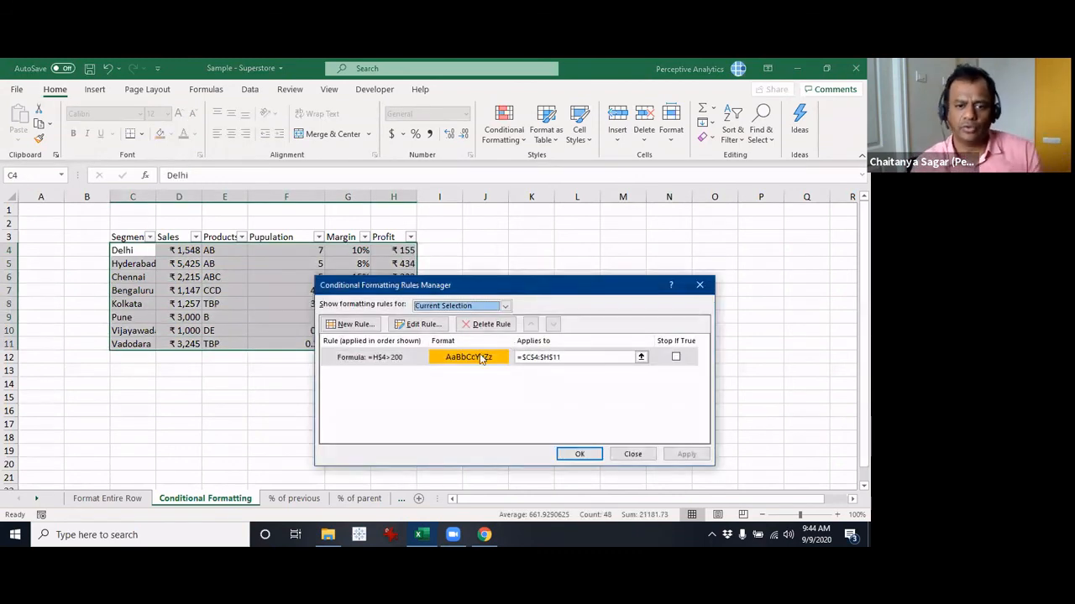
{"action": "left_click", "coordinate": [396, 362]}
{"action": "left_click", "coordinate": [430, 328]}
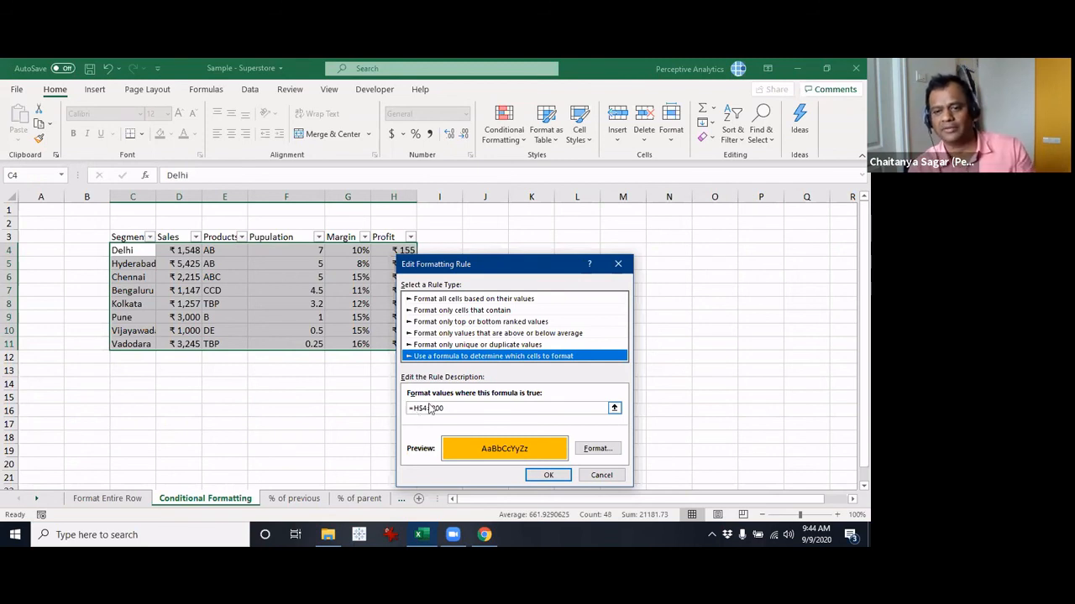
{"action": "left_click", "coordinate": [470, 408]}
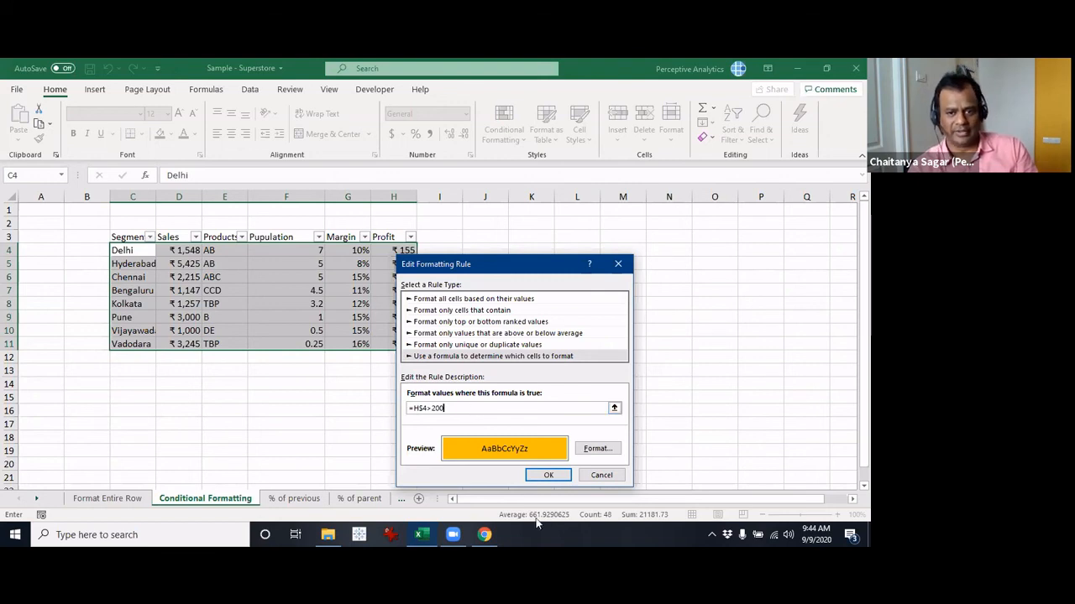
{"action": "left_click", "coordinate": [548, 475]}
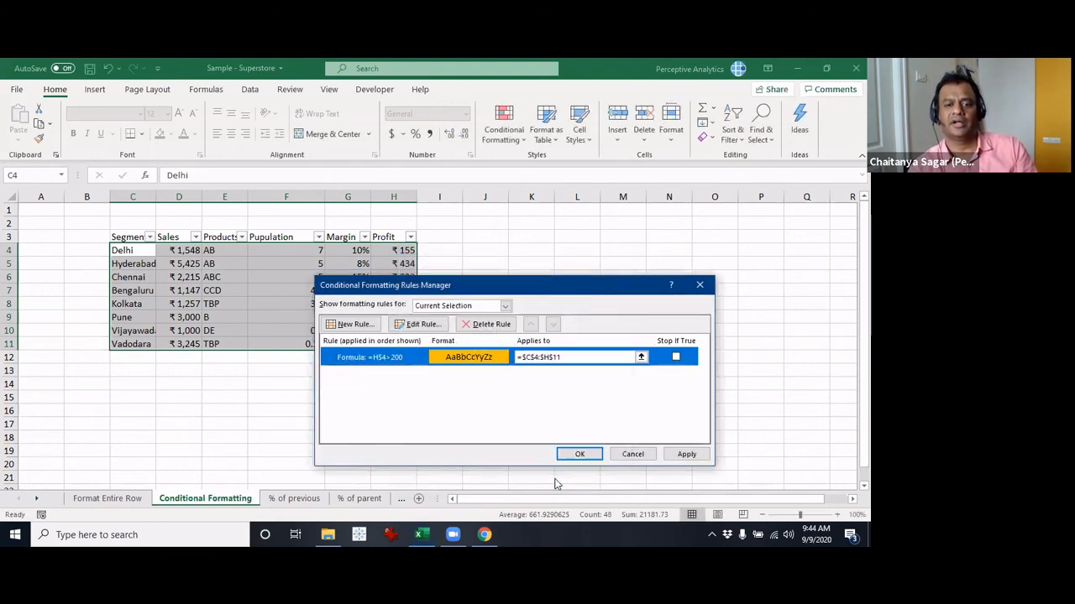
{"action": "left_click", "coordinate": [684, 455]}
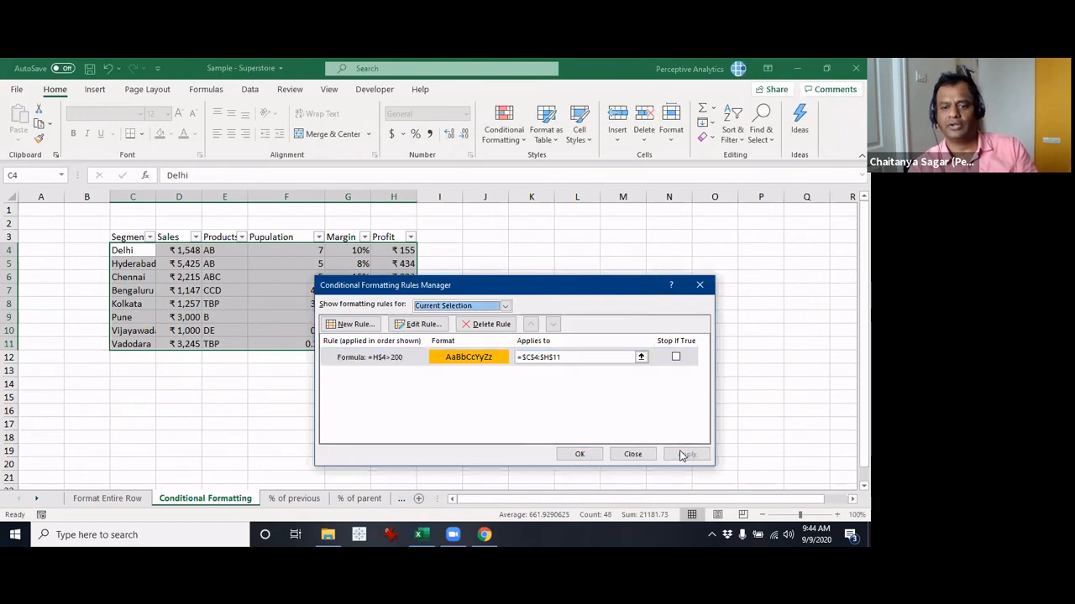
{"action": "left_click", "coordinate": [582, 453]}
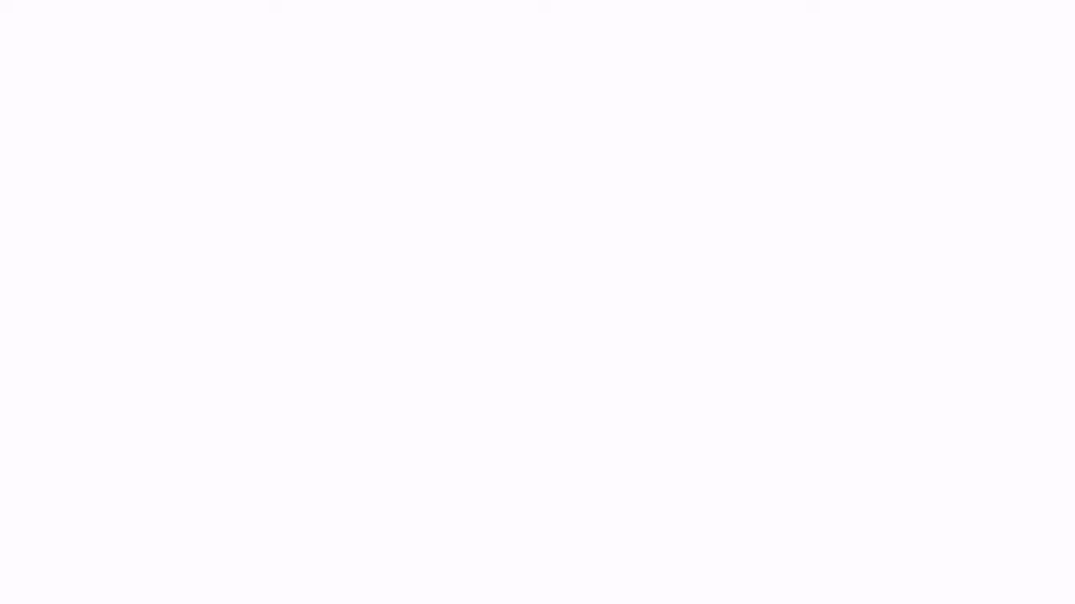